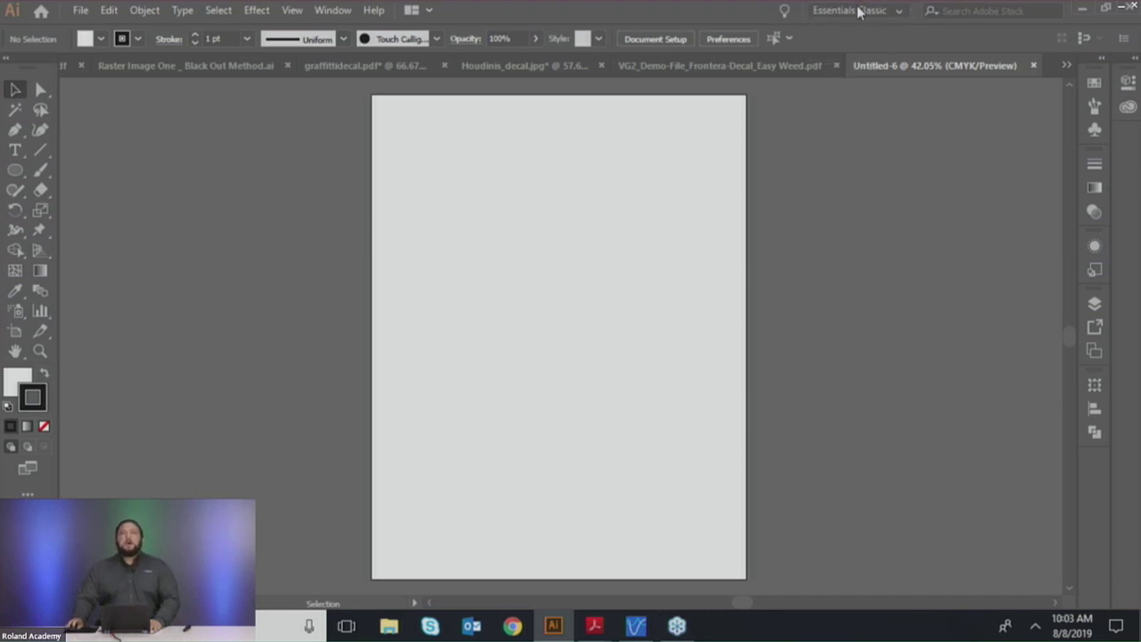
Step: Switch the workspace to Tracing and return it to Essentials Classic
click(859, 11)
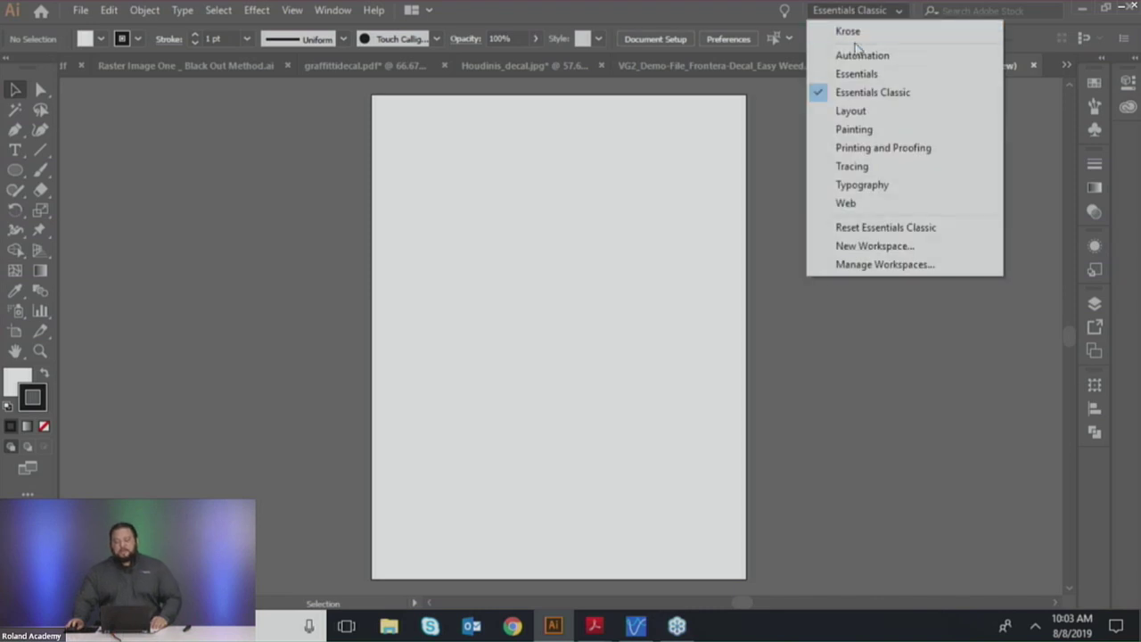
click(851, 166)
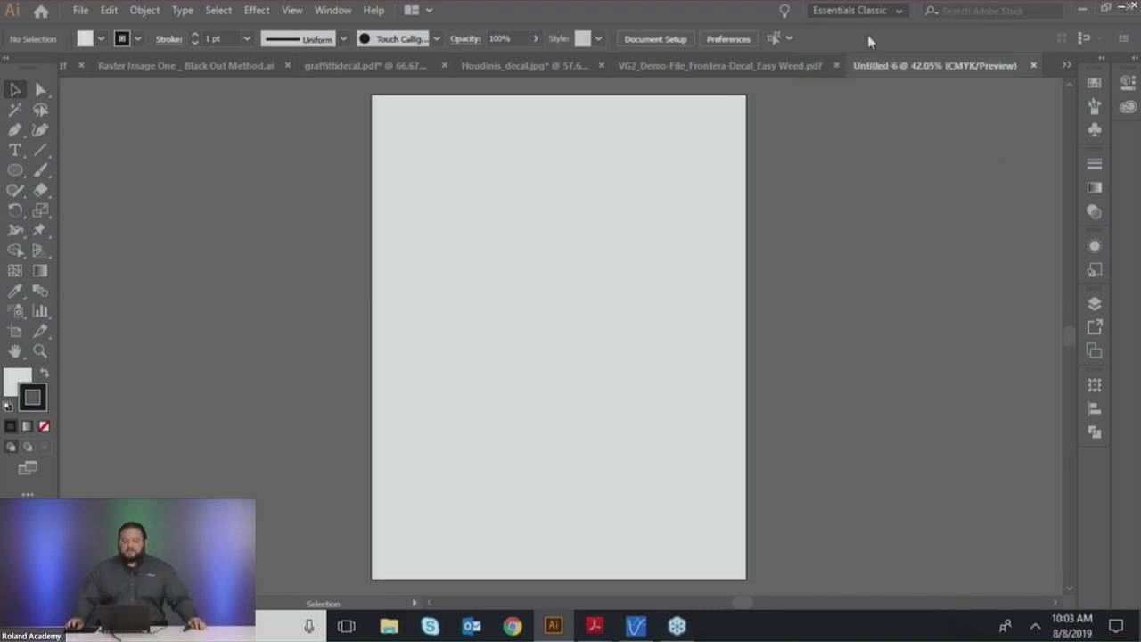
click(869, 11)
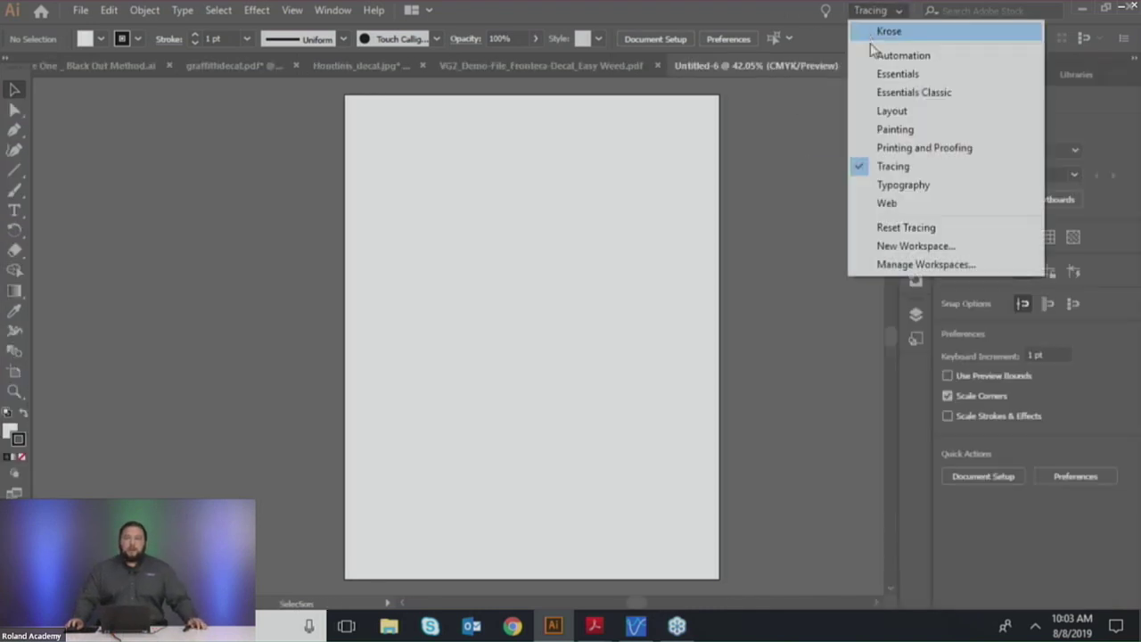
click(882, 93)
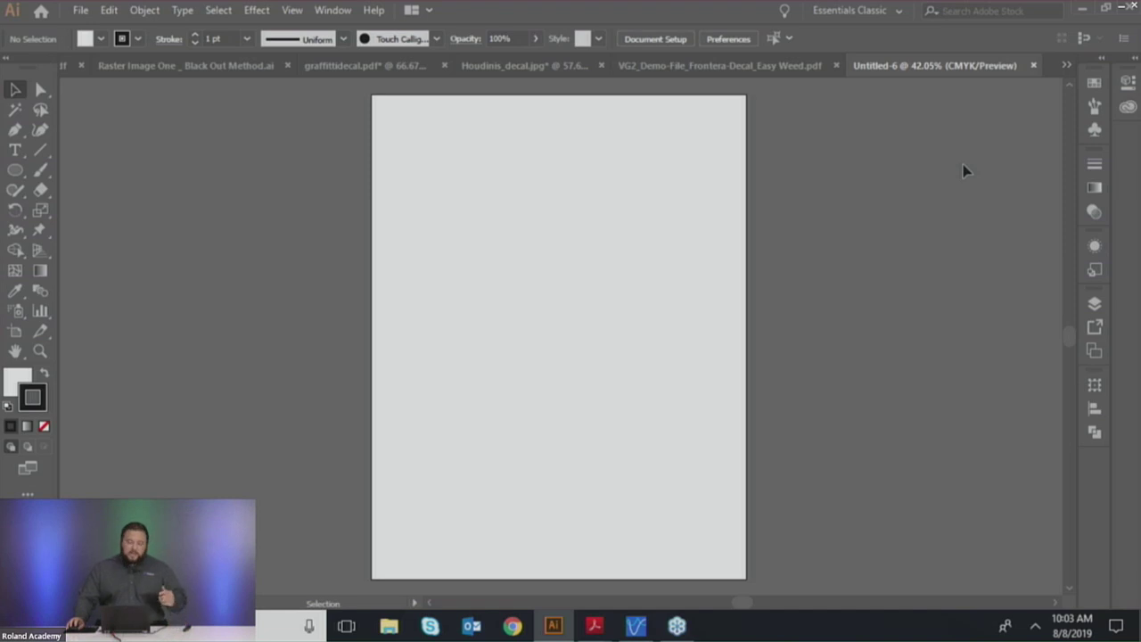
Step: Create a new swatch based on the lightest grey for the stroke, name it CutContour and set its color type to Spot Color
click(1094, 82)
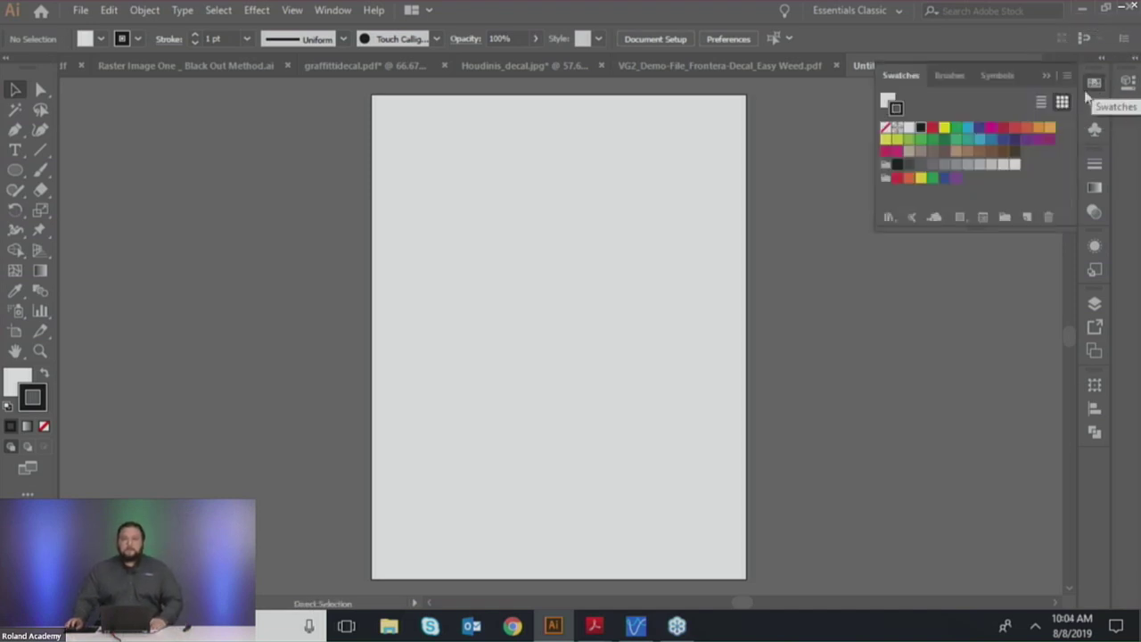
click(1015, 165)
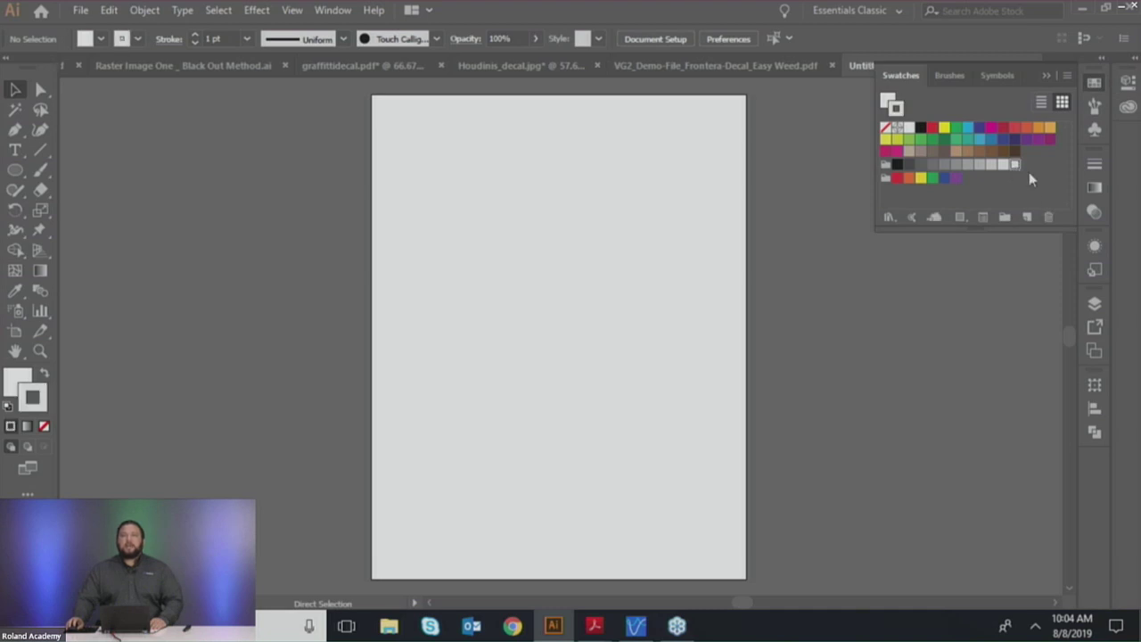
click(1027, 218)
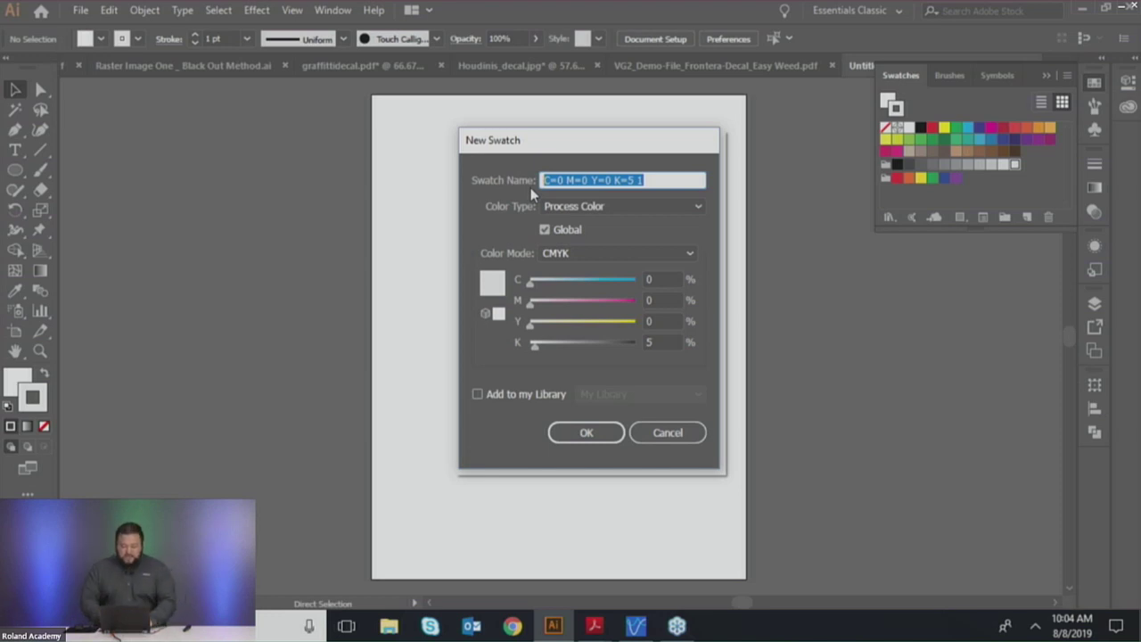
text(CutContou)
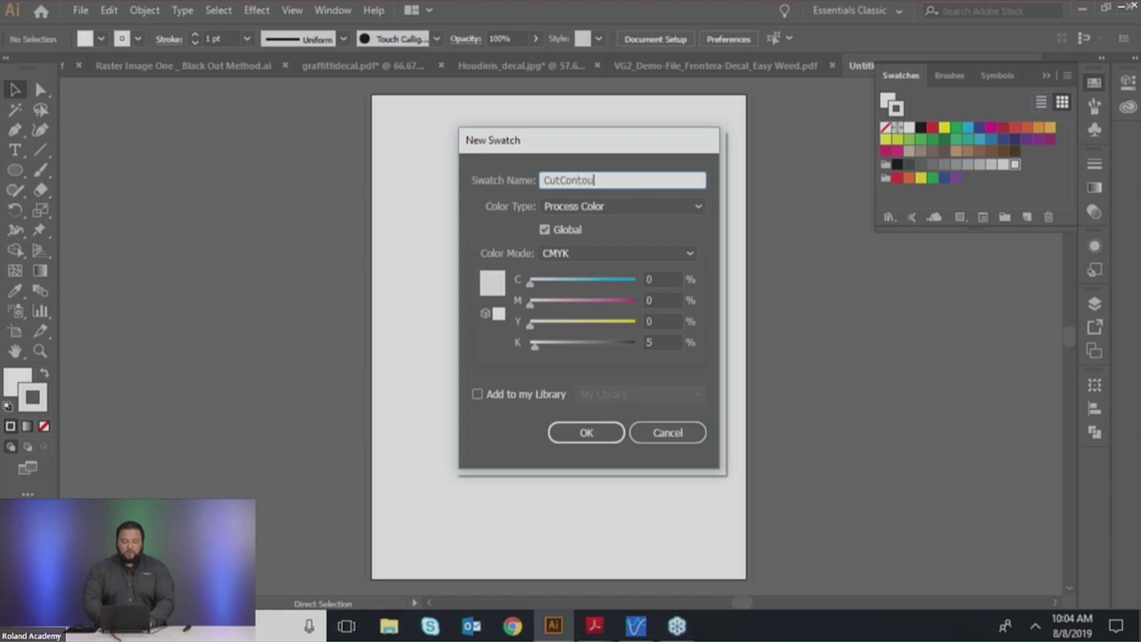
text(r)
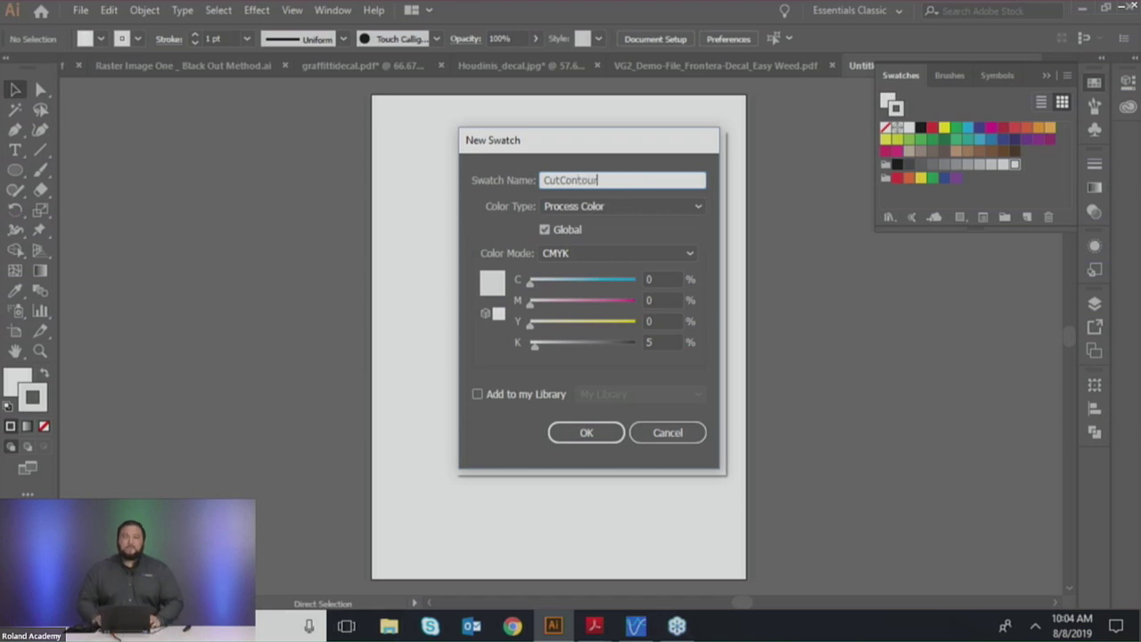
click(556, 203)
click(569, 240)
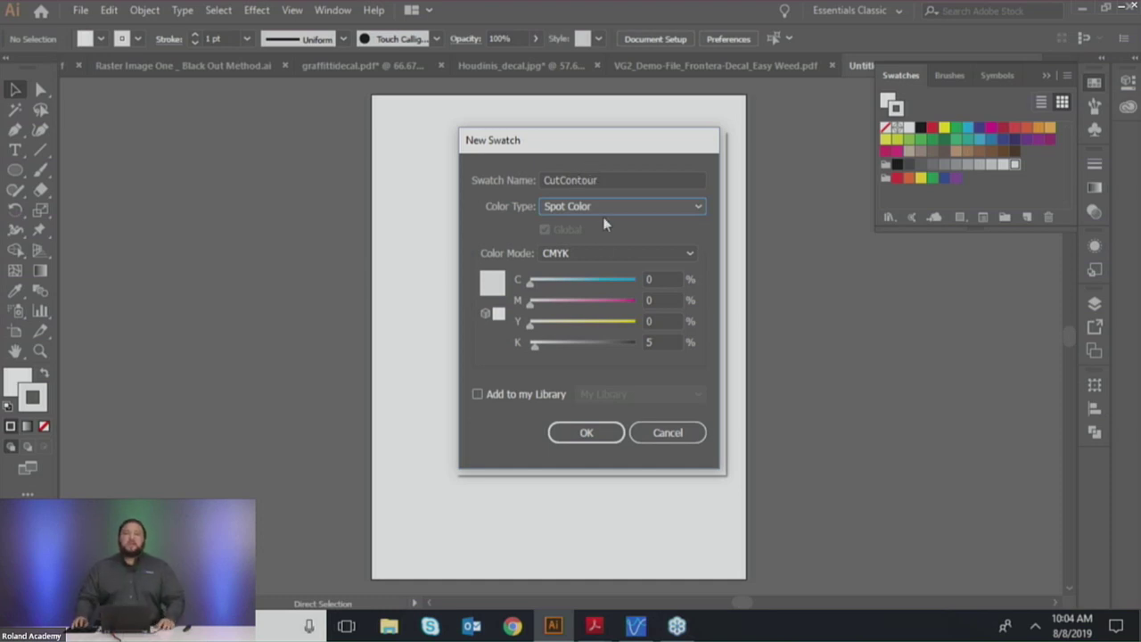
Step: Set the CutContour swatch color to C=0, M=100, Y=0, K=5 and save the swatch
click(593, 281)
click(599, 303)
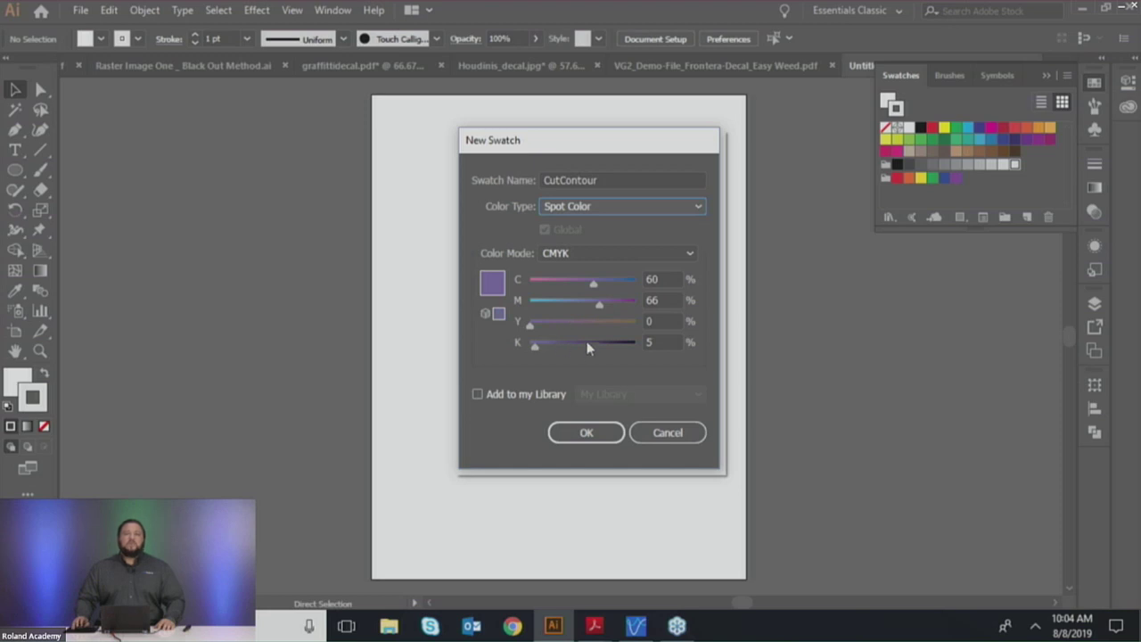
click(558, 326)
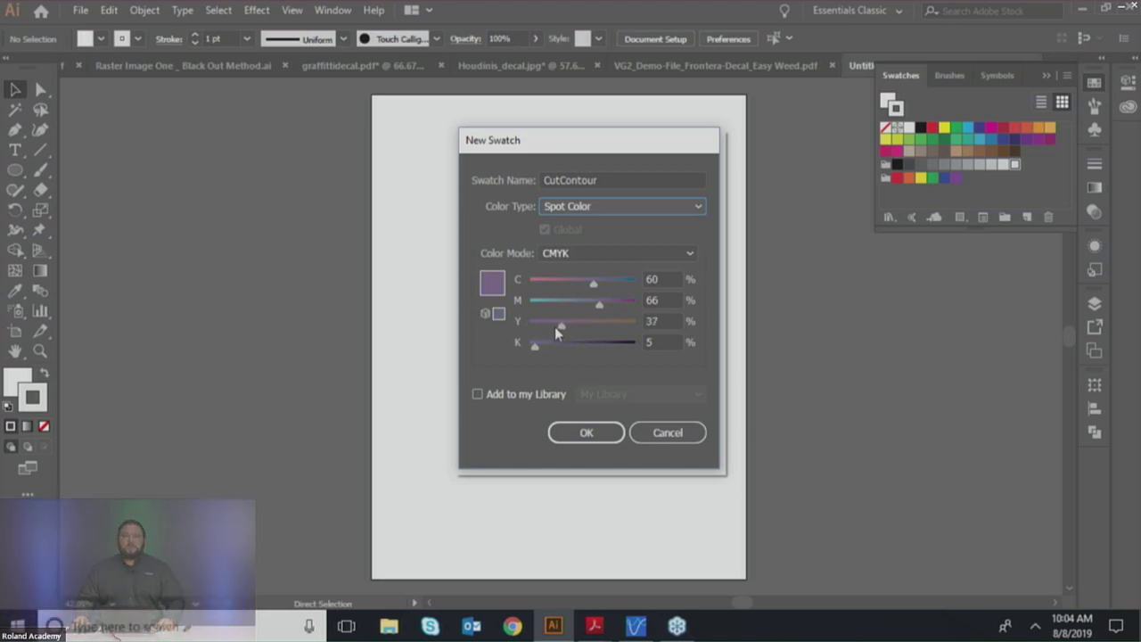
drag(555, 328, 526, 327)
drag(597, 284, 514, 292)
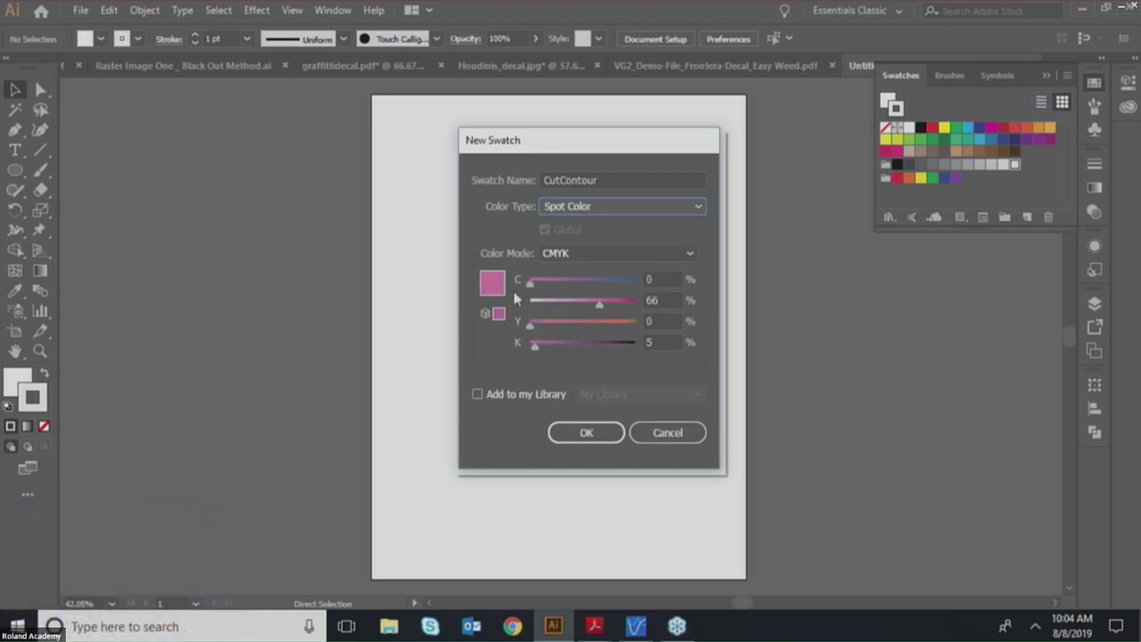
drag(602, 304, 667, 305)
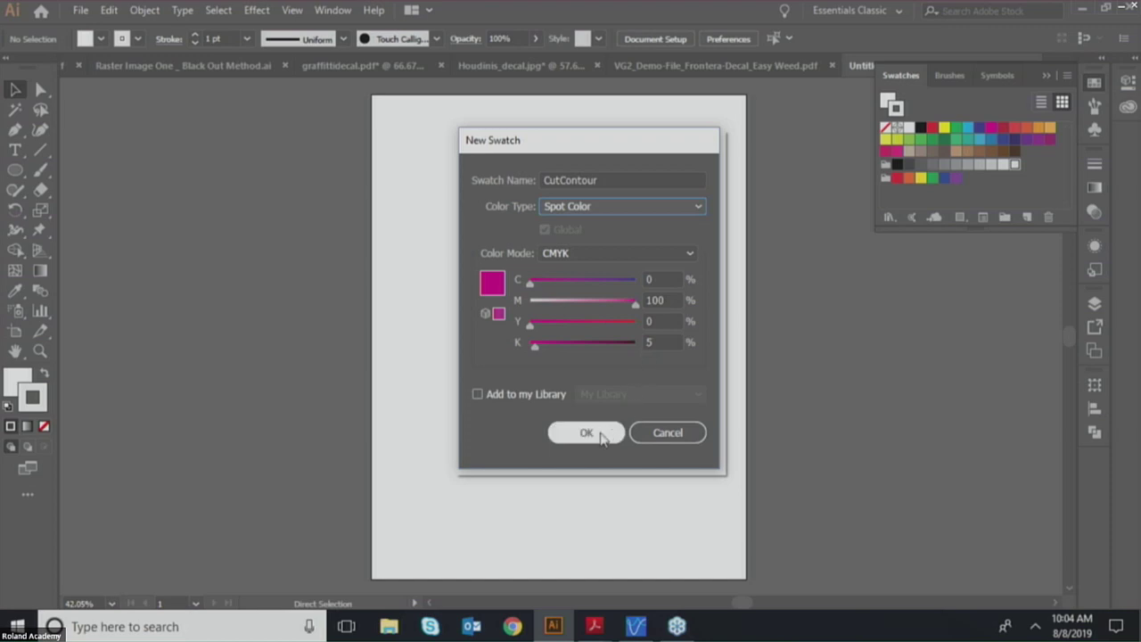
click(586, 433)
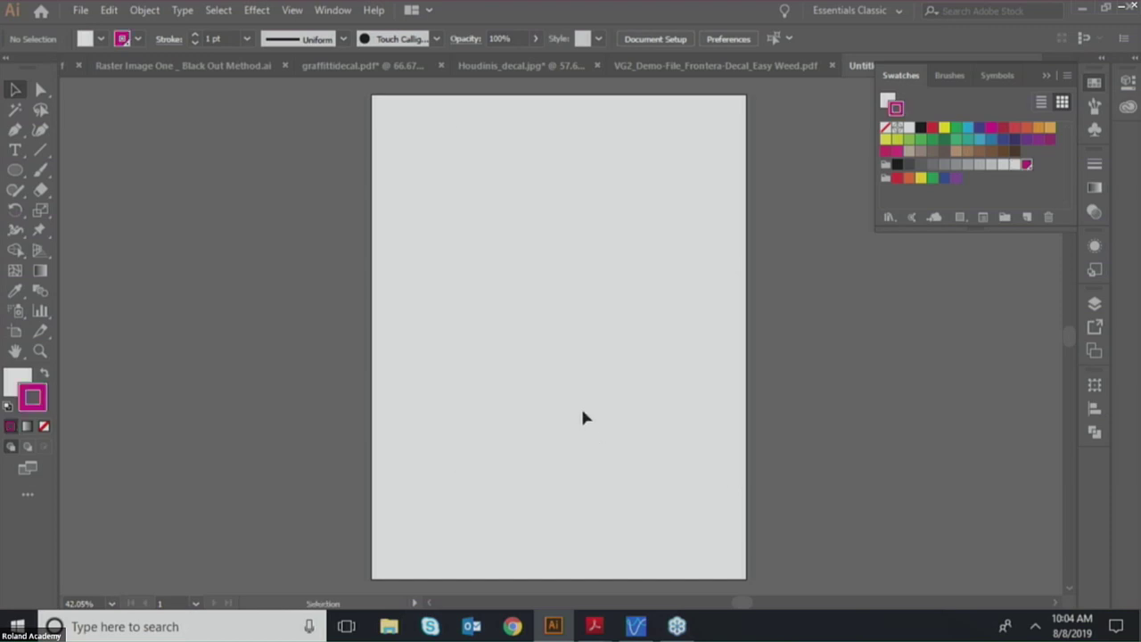
Step: Delete the magenta CutContour swatch from the document's swatches
click(1027, 166)
click(1028, 172)
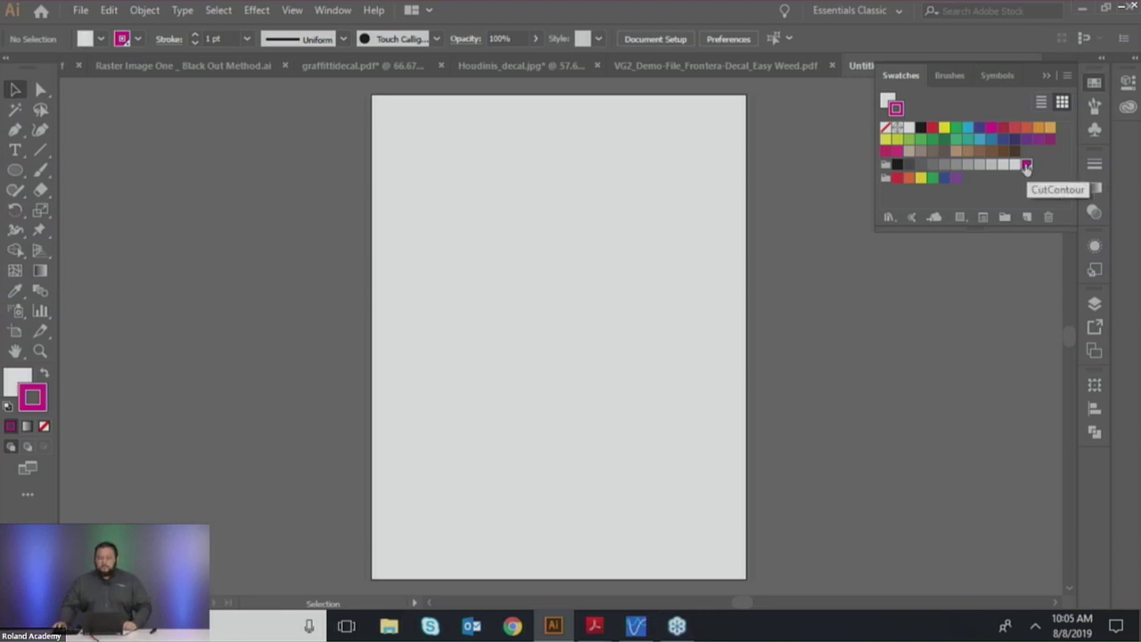
click(1026, 166)
click(1048, 217)
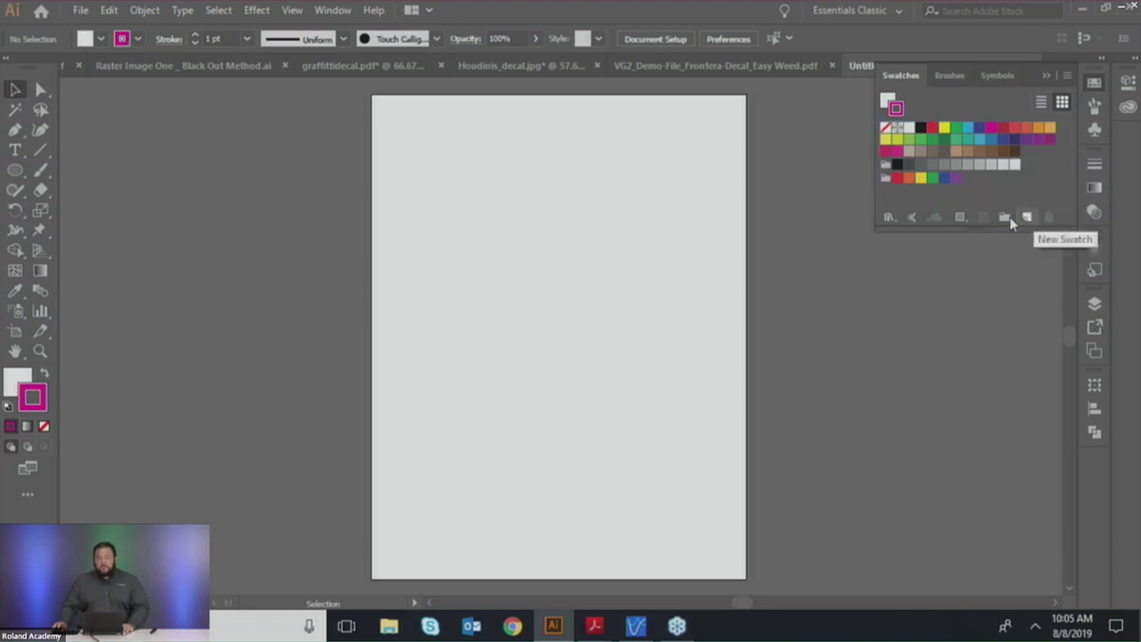
Step: Load the Roland VersaWorks swatch library from Program Files\VersaWorks\Swatch\Illustrator on the C: drive
click(889, 219)
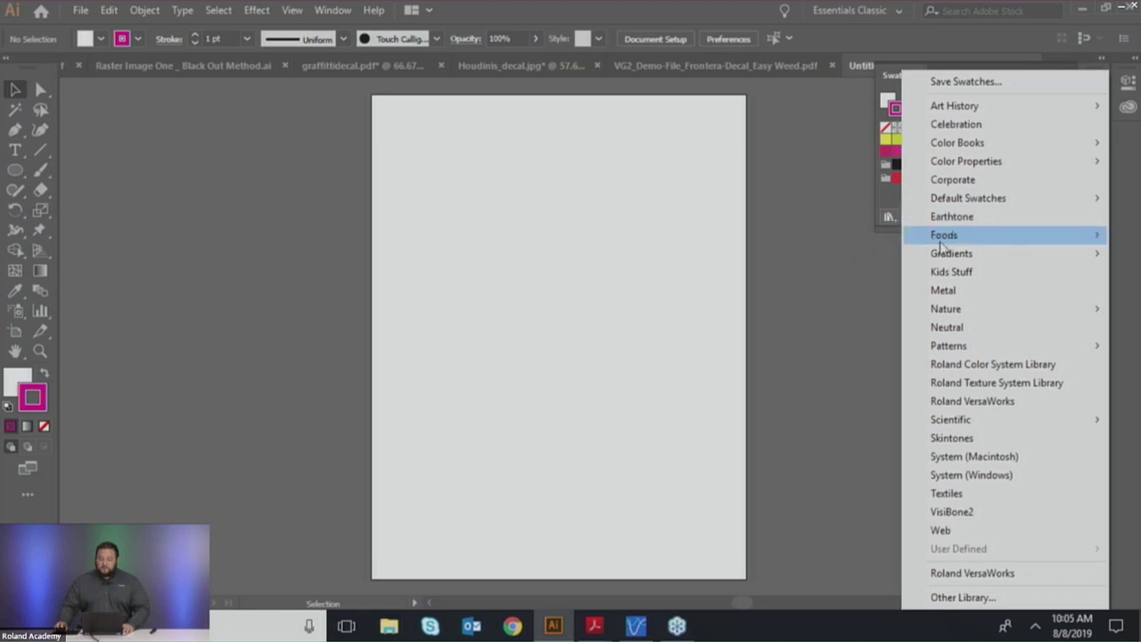
mouse_move(941, 256)
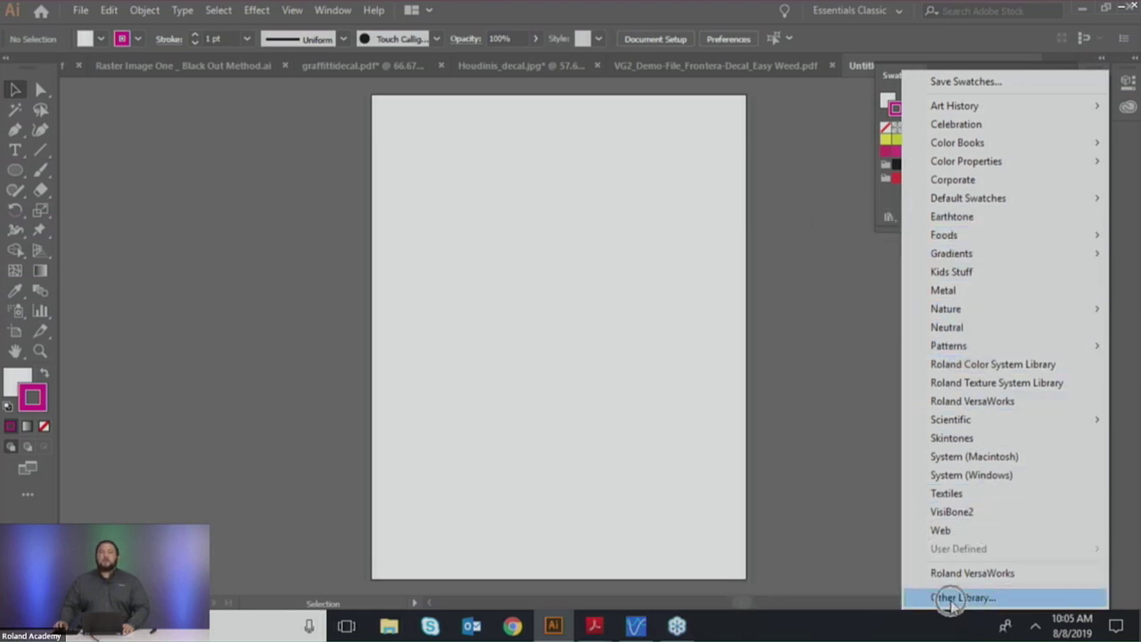
click(952, 599)
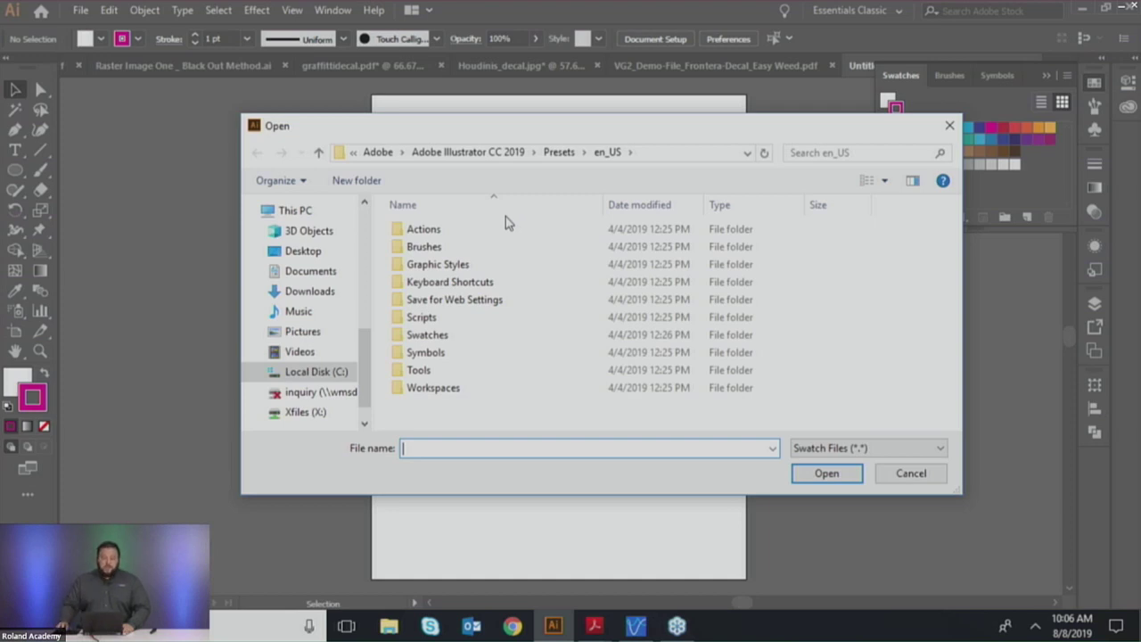
click(338, 374)
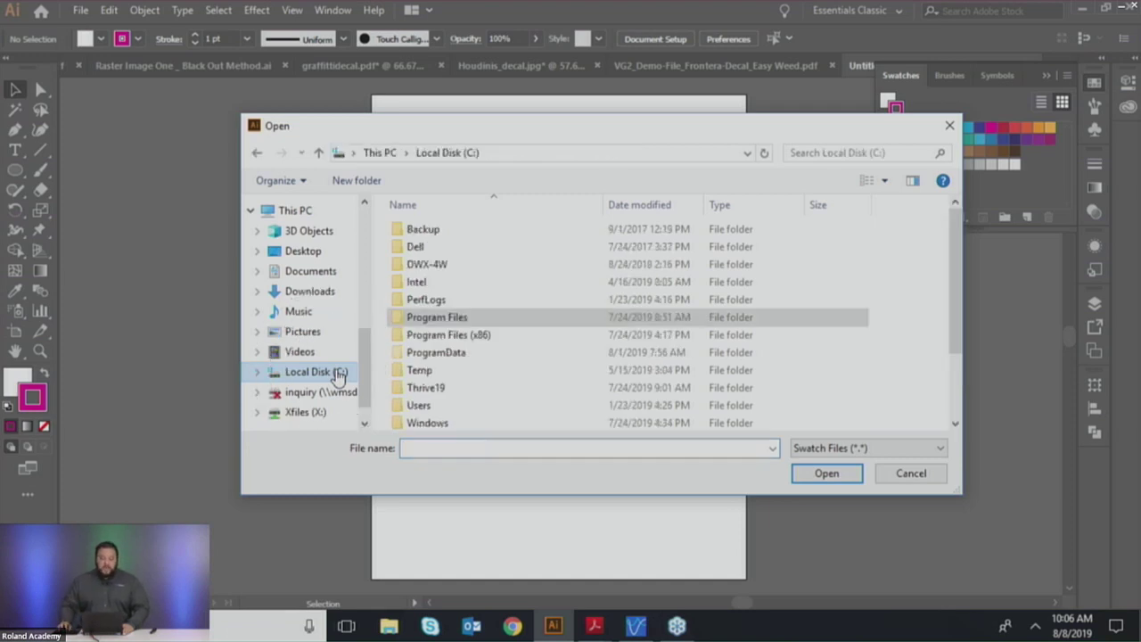
click(422, 321)
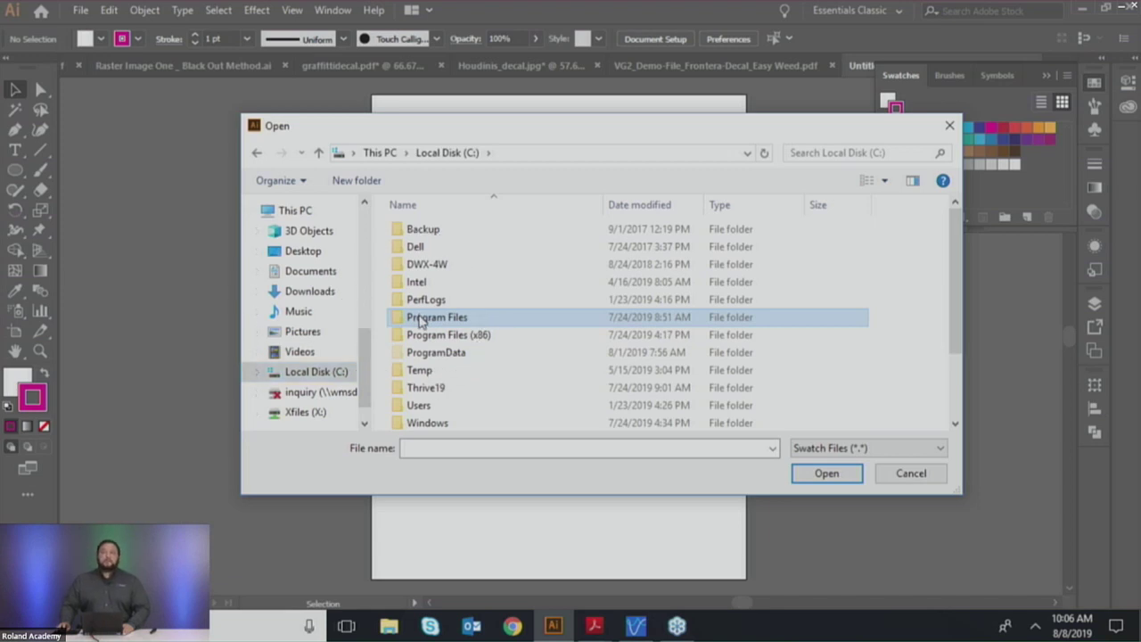
double_click(422, 321)
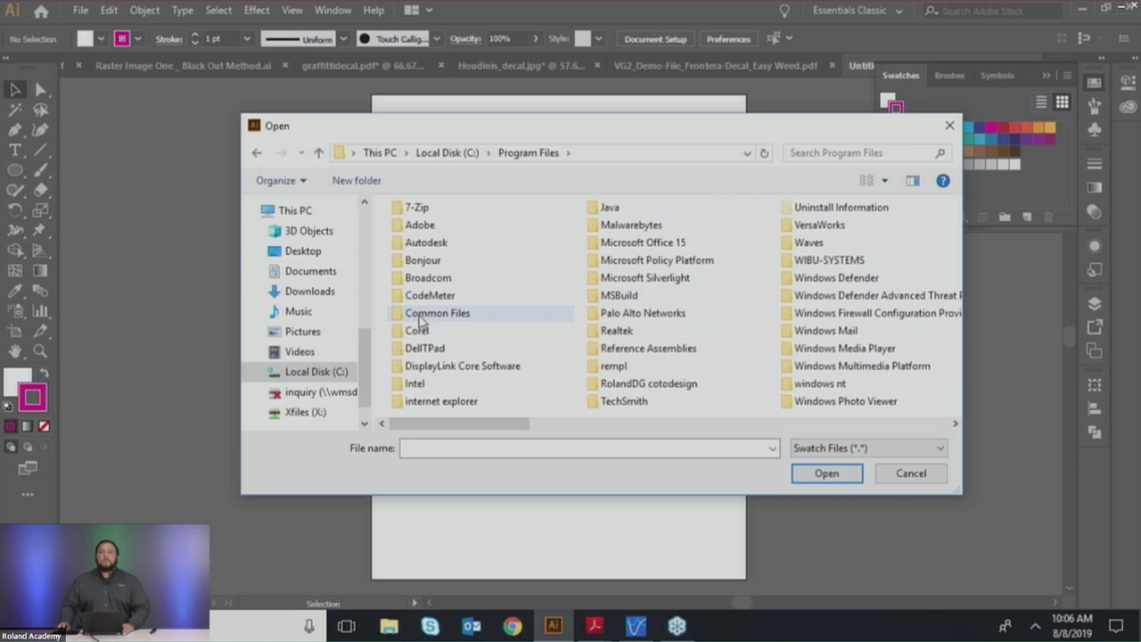
click(825, 226)
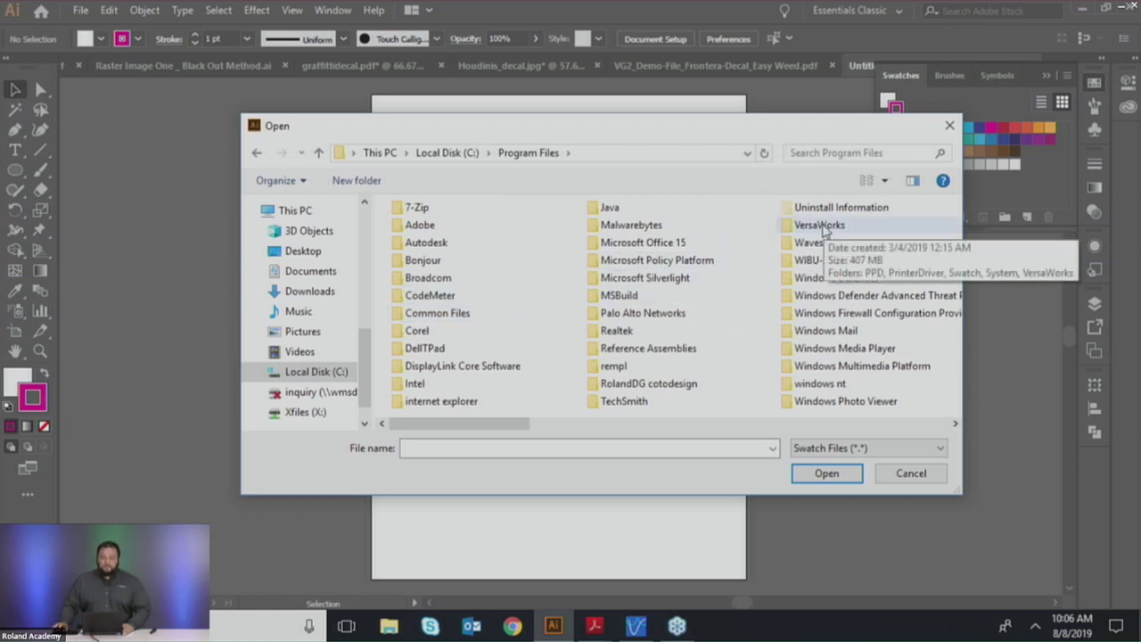
double_click(820, 226)
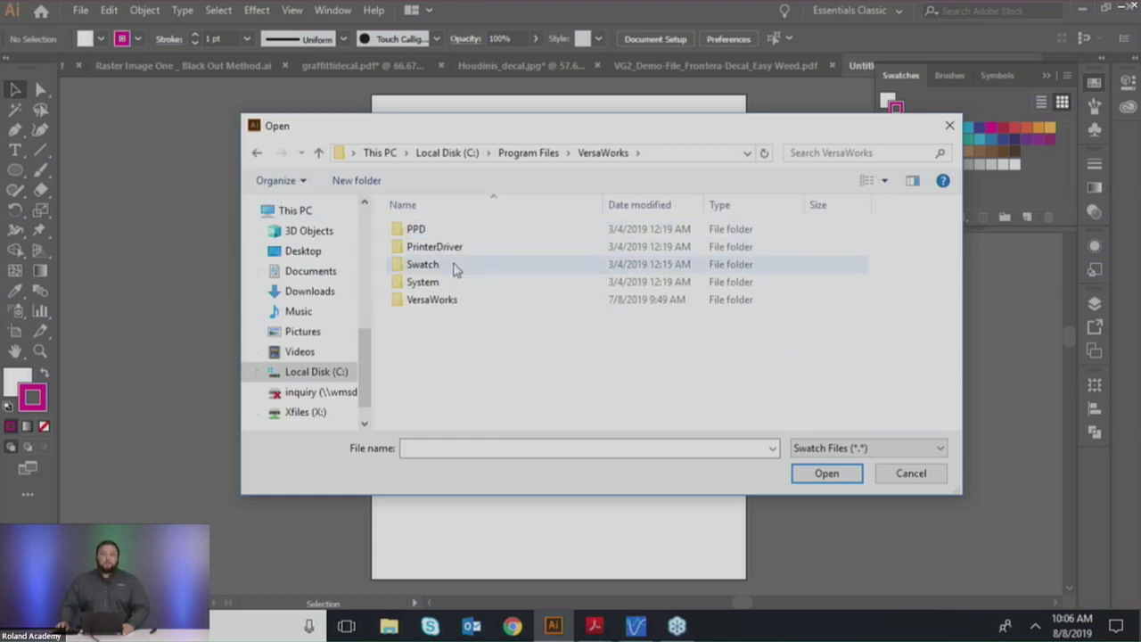
double_click(453, 267)
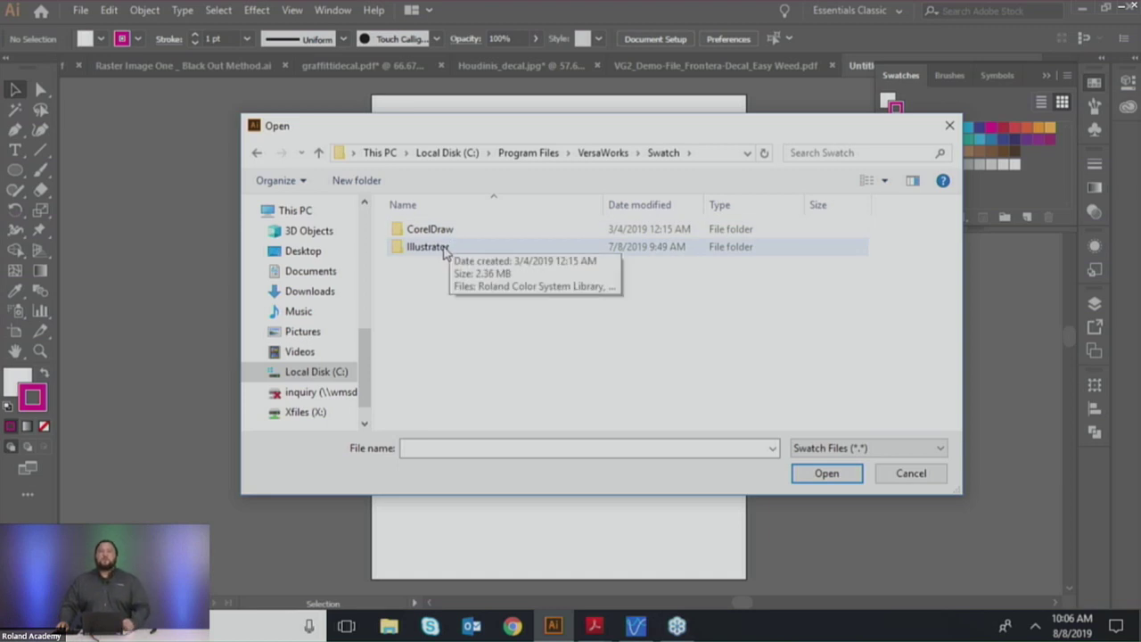
double_click(428, 247)
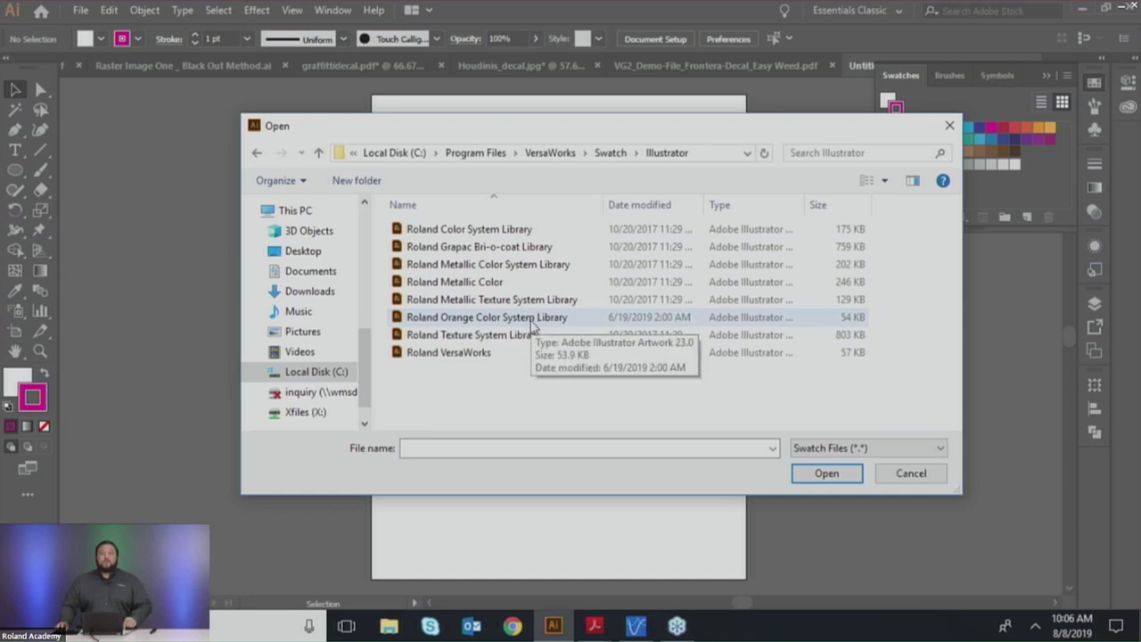
click(503, 355)
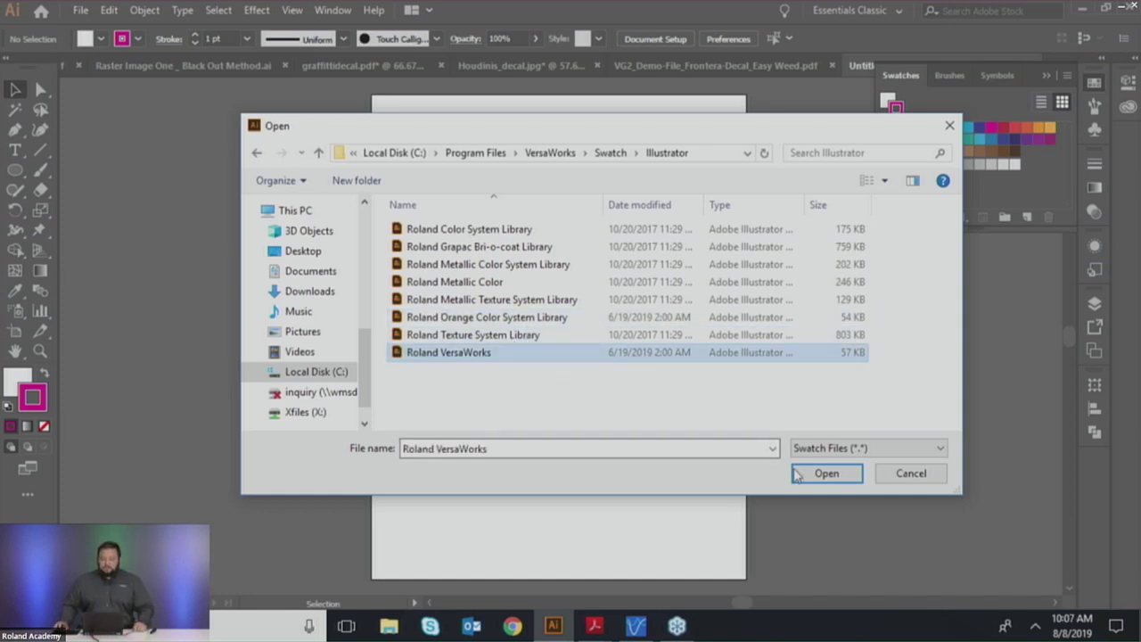
click(800, 473)
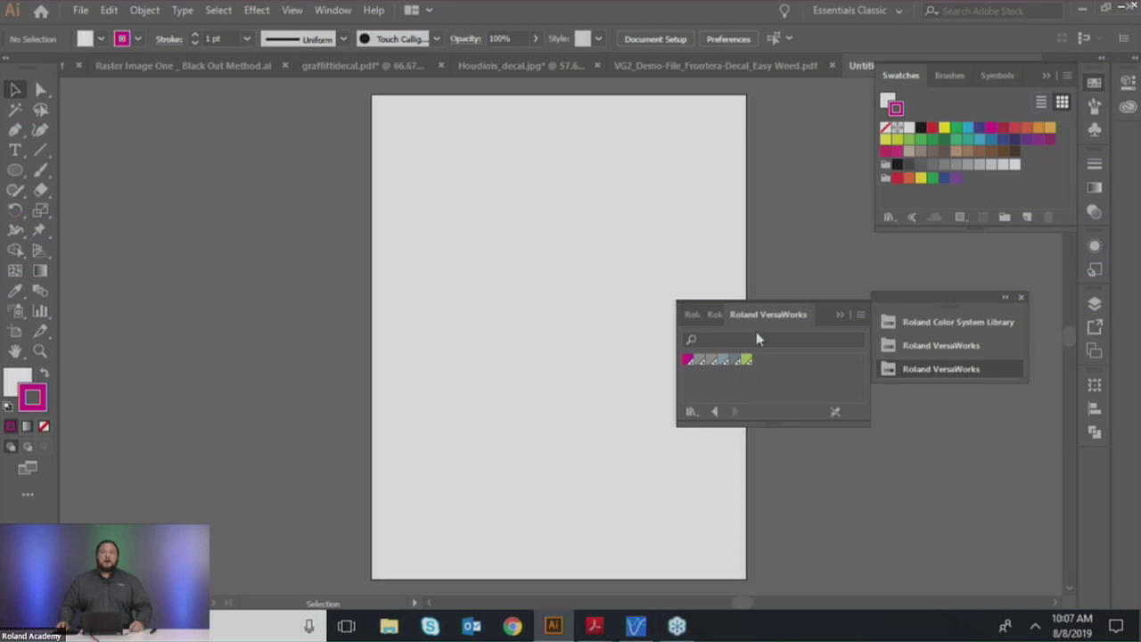
Step: Separate the Roland VersaWorks library from its group, place it beneath the Swatches and close the remaining library group
drag(807, 307, 978, 238)
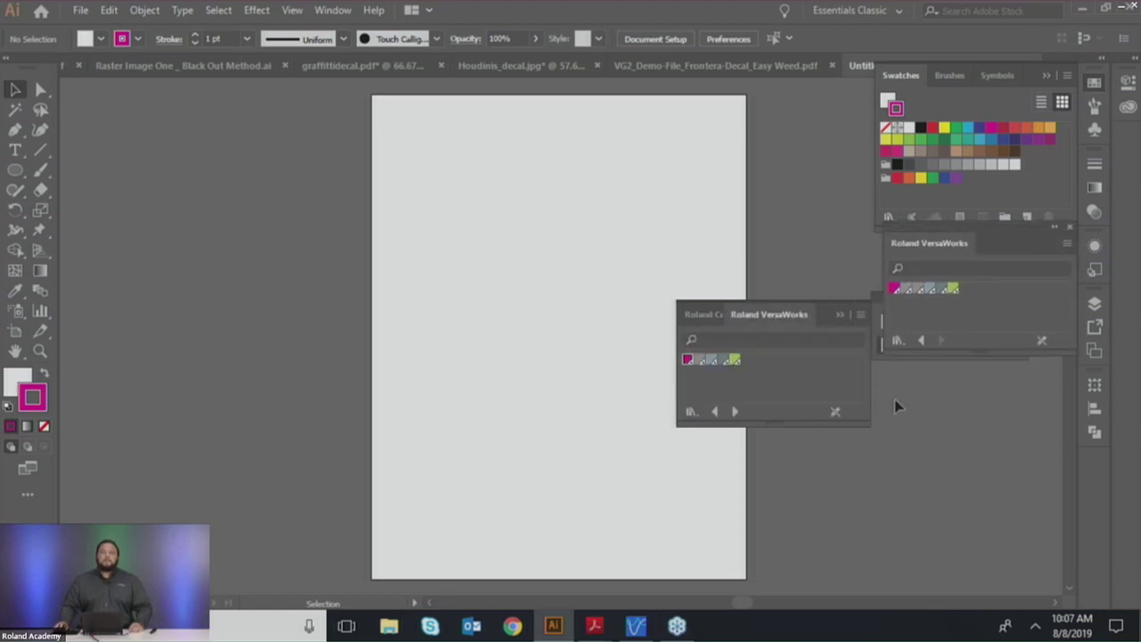
click(842, 314)
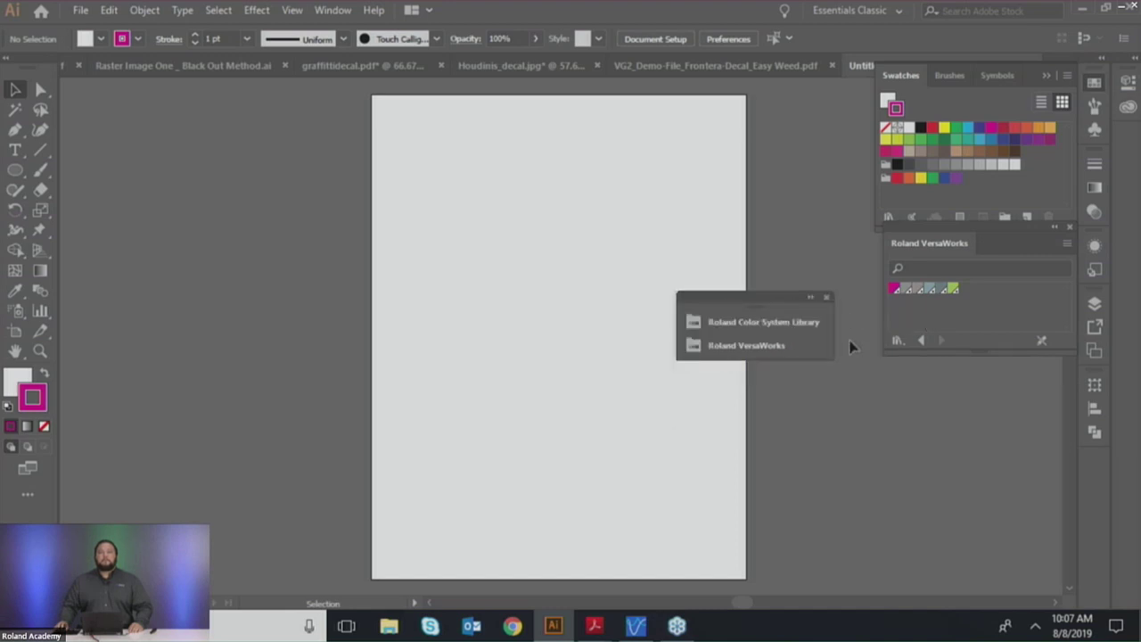
click(825, 298)
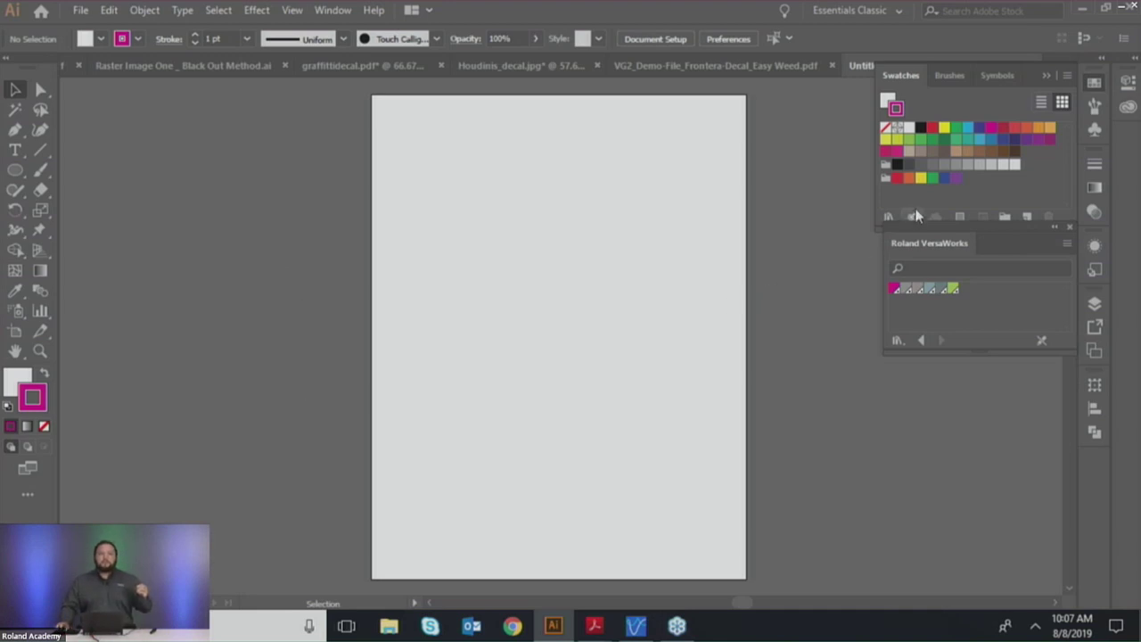
click(890, 217)
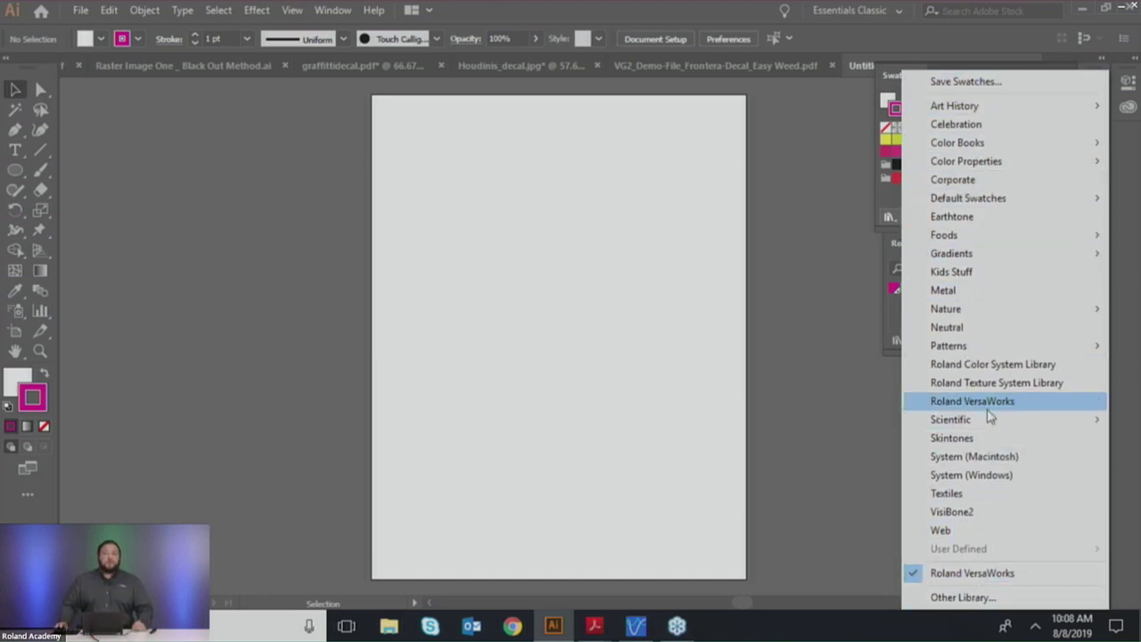
click(751, 453)
Step: Switch to File Explorer and open the folder C:\Program Files\VersaWorks\Swatch\Illustrator
click(392, 628)
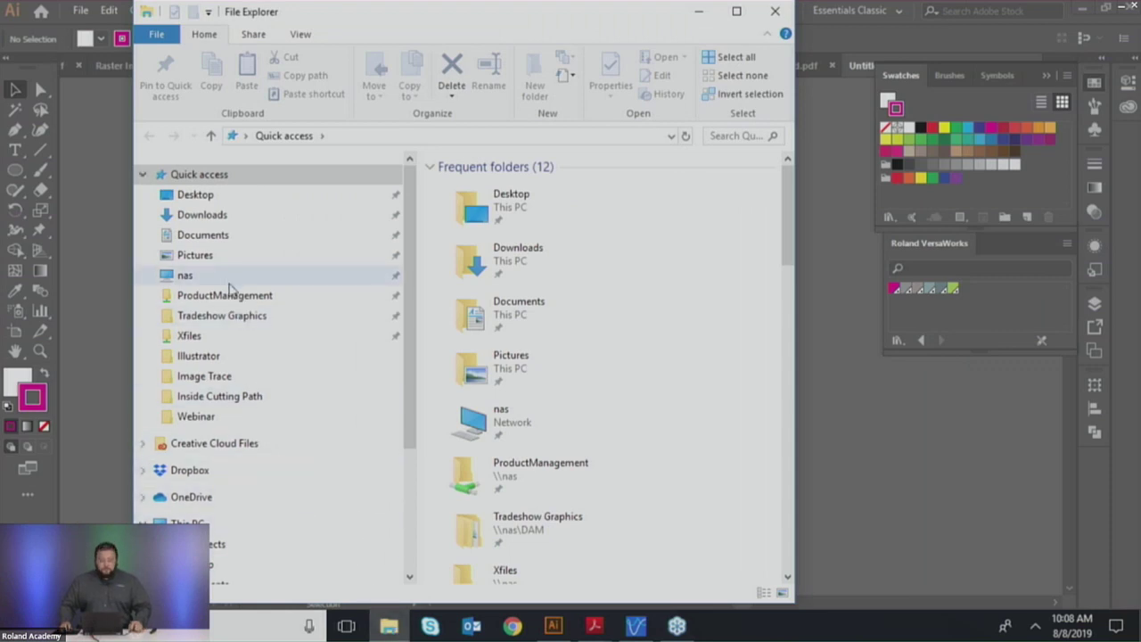
click(187, 522)
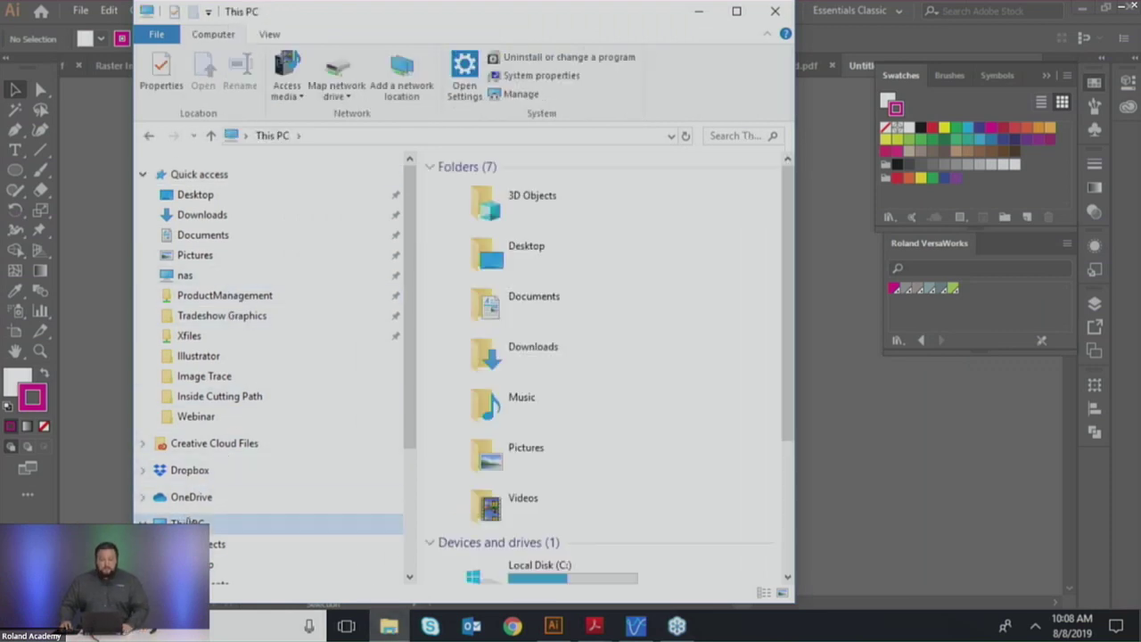
click(495, 576)
double_click(495, 576)
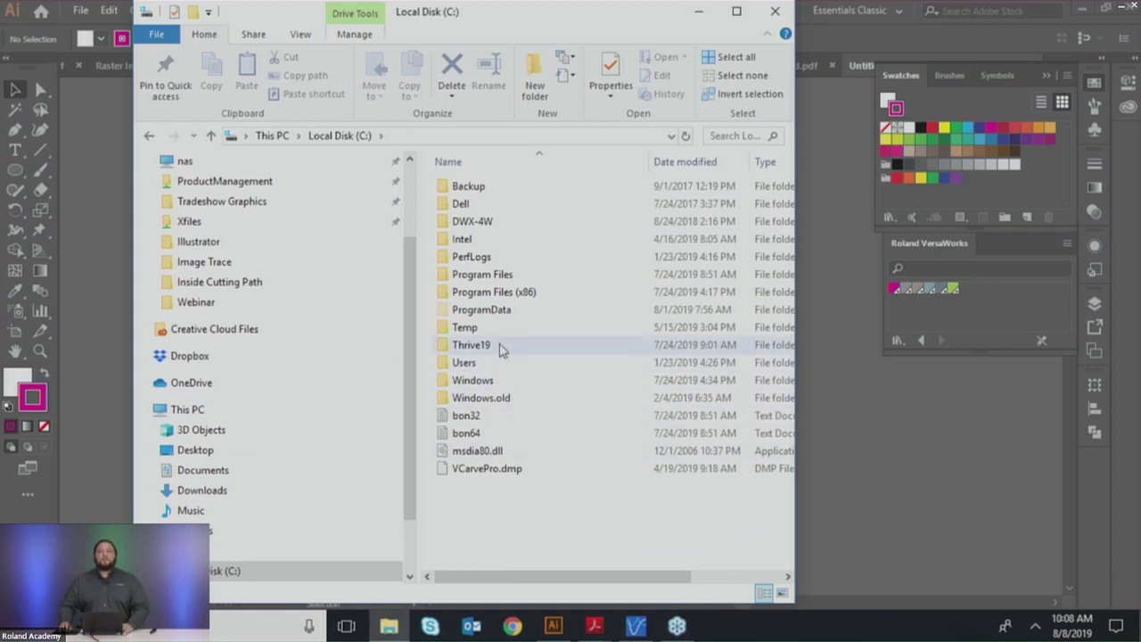
double_click(498, 277)
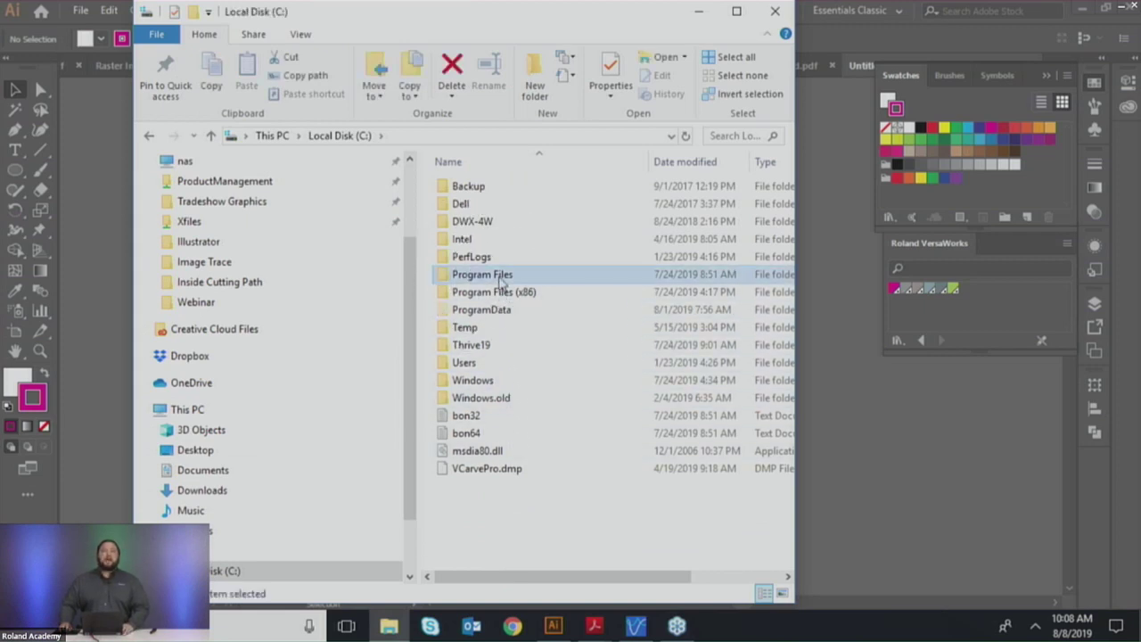
scroll(499, 339, down, 6)
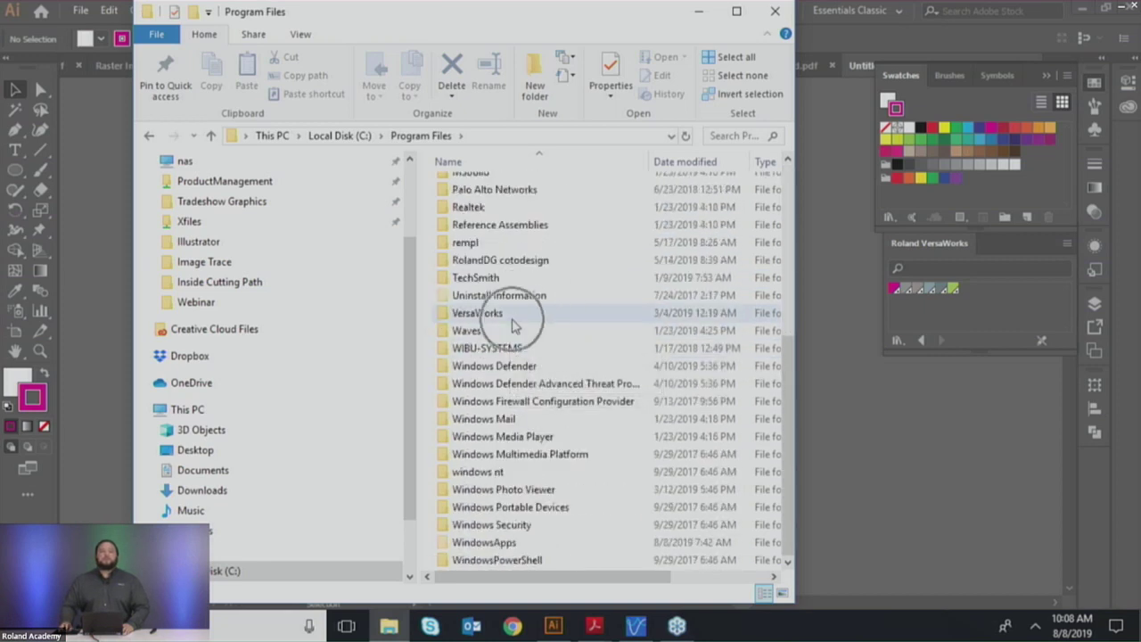
double_click(512, 319)
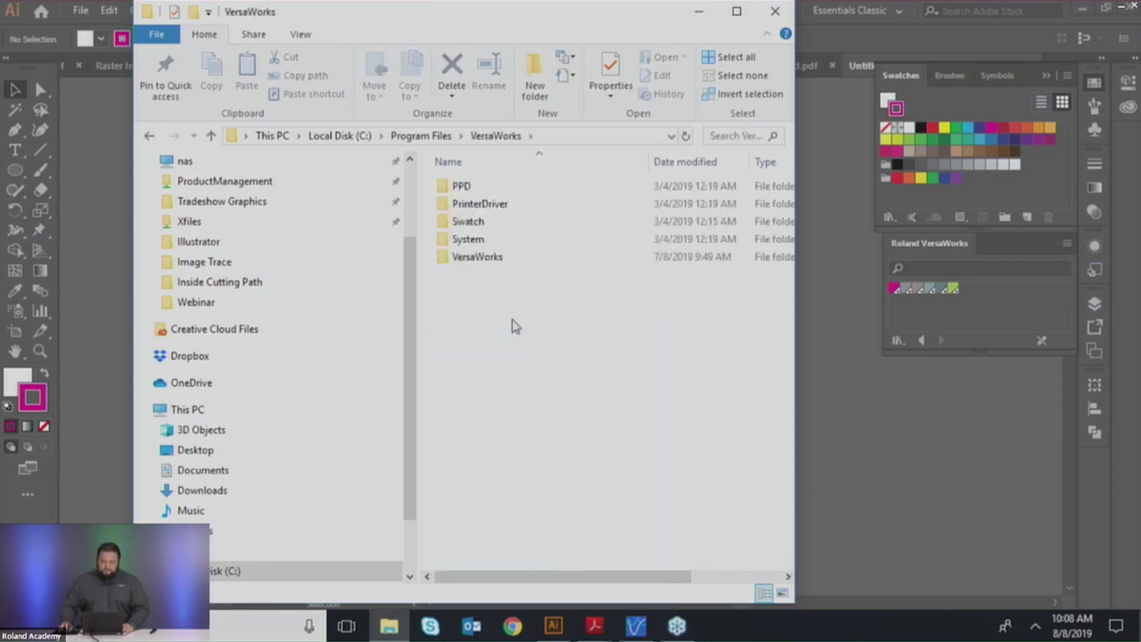
double_click(482, 231)
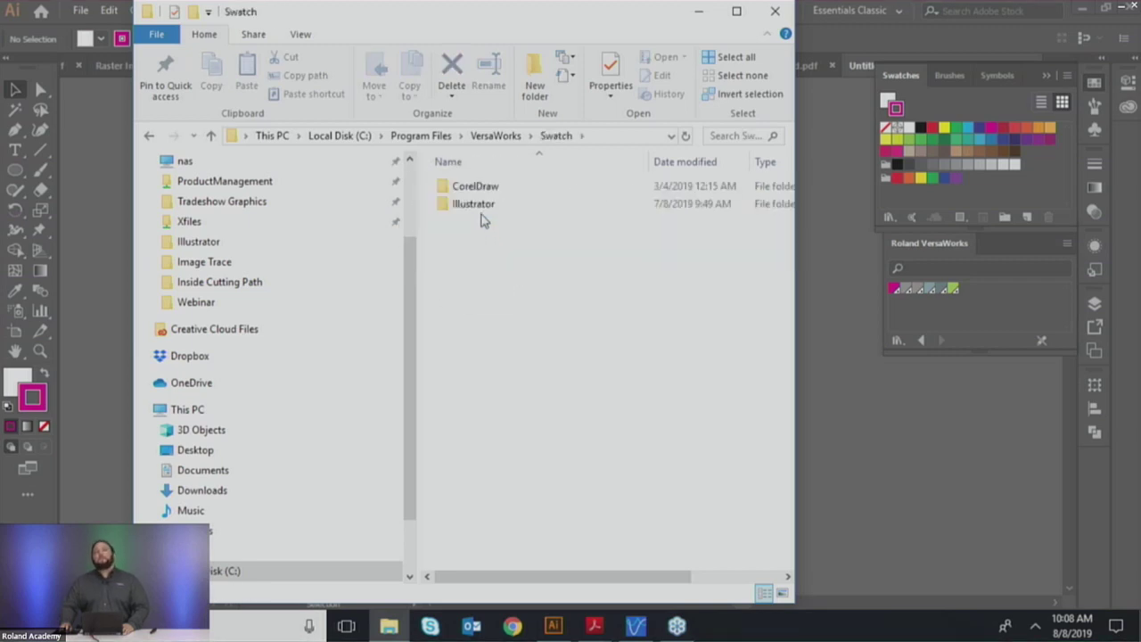
double_click(482, 211)
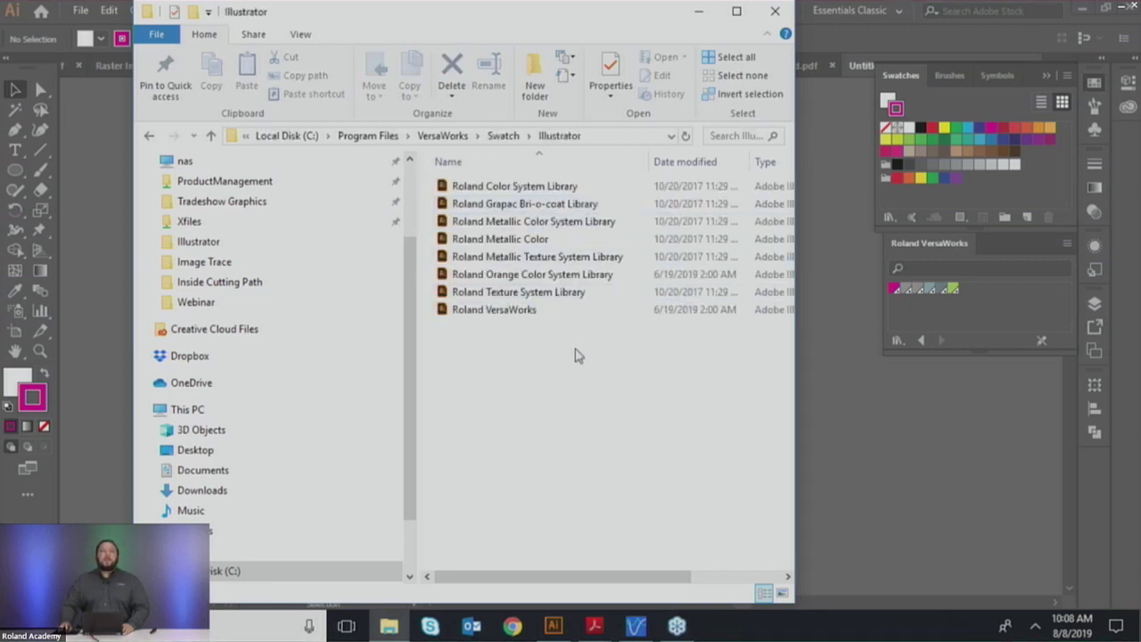
Step: Copy all the Roland swatch library files in the VersaWorks Illustrator folder and return to Illustrator
drag(575, 355, 471, 185)
right_click(475, 223)
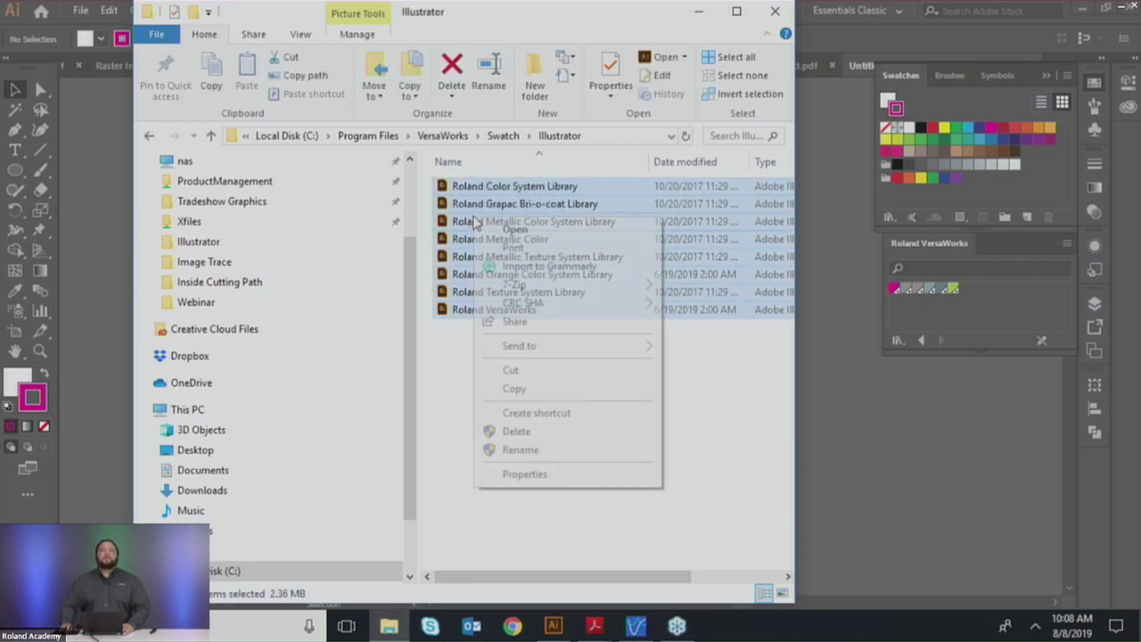
click(521, 389)
click(524, 390)
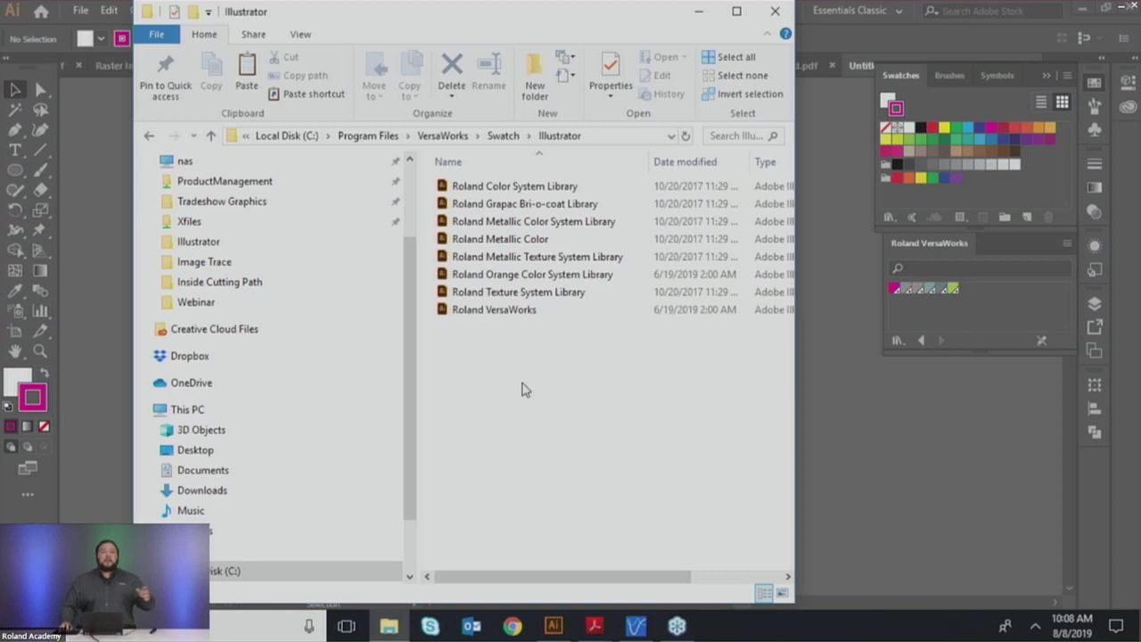
click(842, 406)
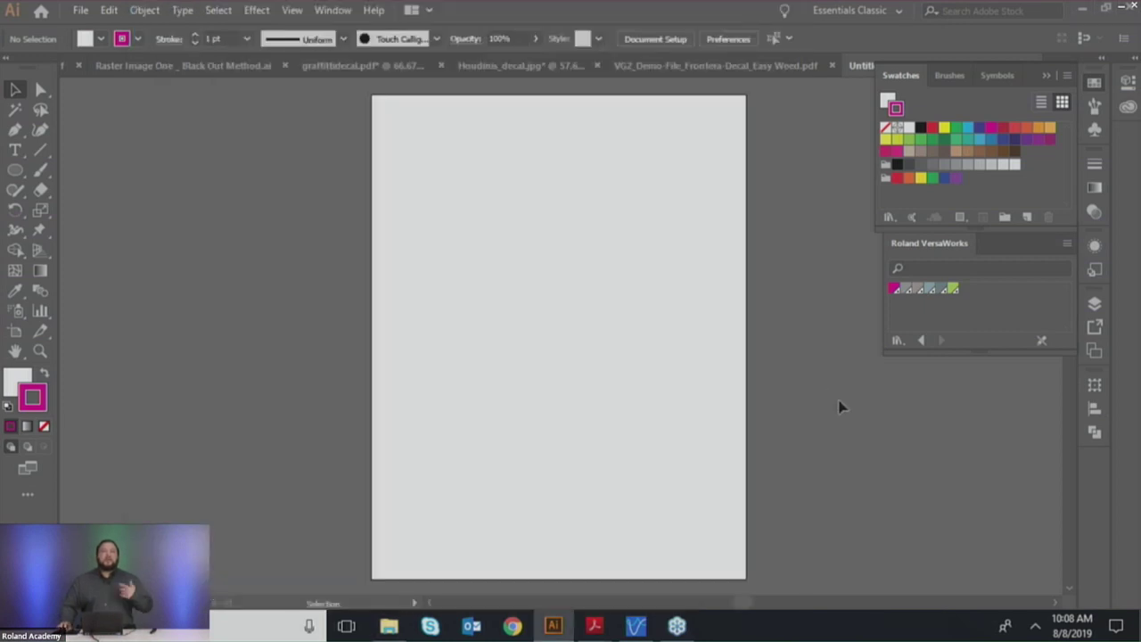
Step: Browse for another swatch library in the en_US presets' Swatches folder, bring up the paste options there and cancel
click(889, 217)
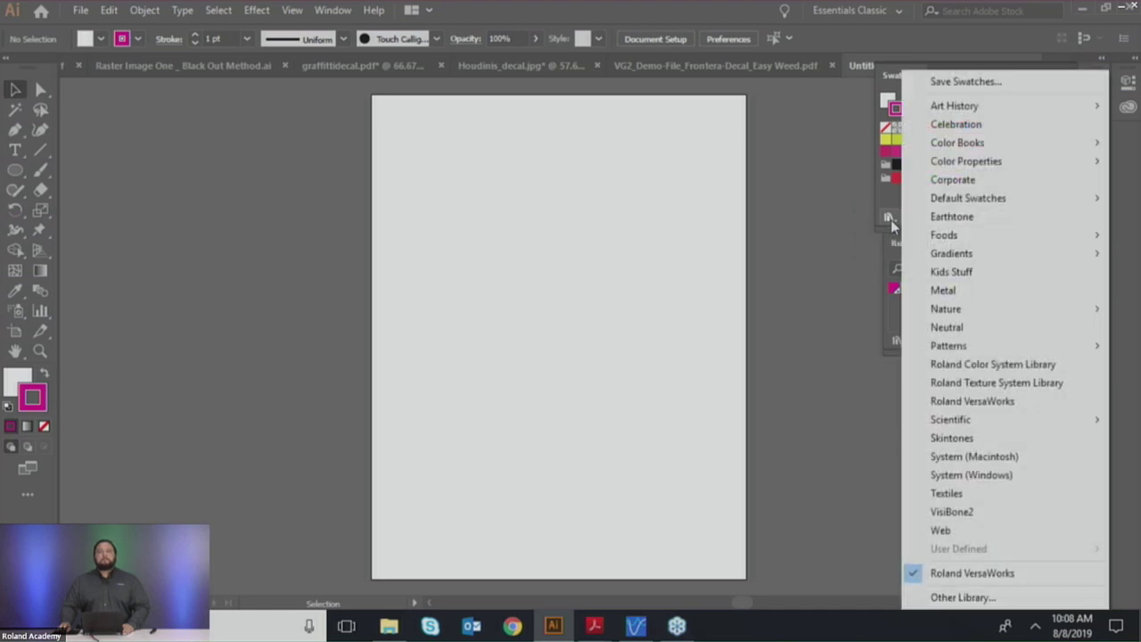
click(934, 617)
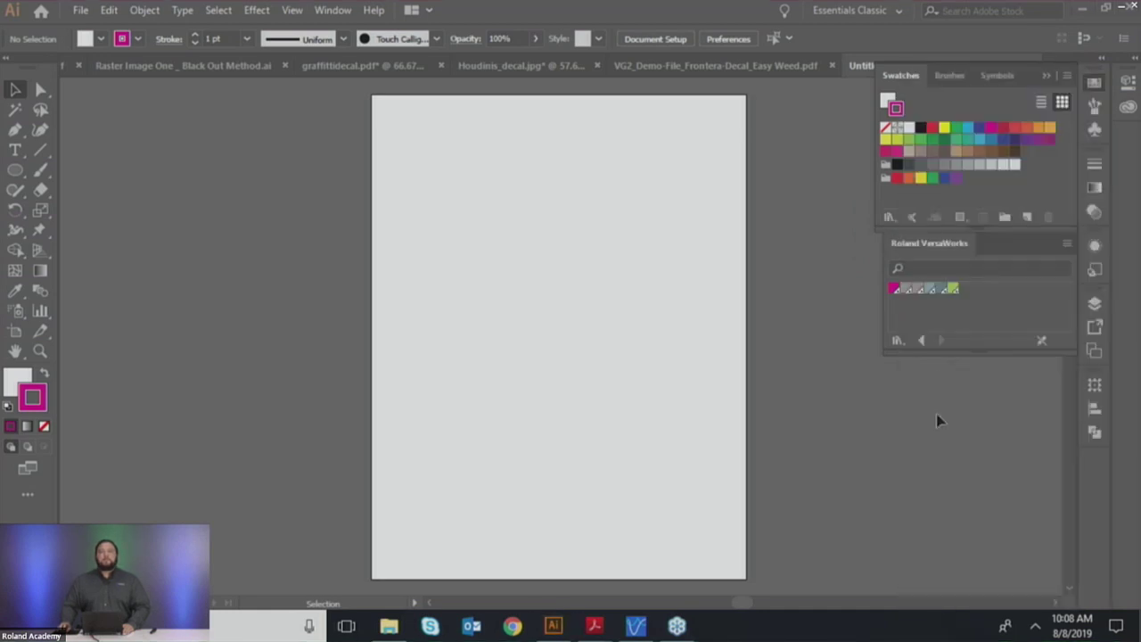
click(890, 217)
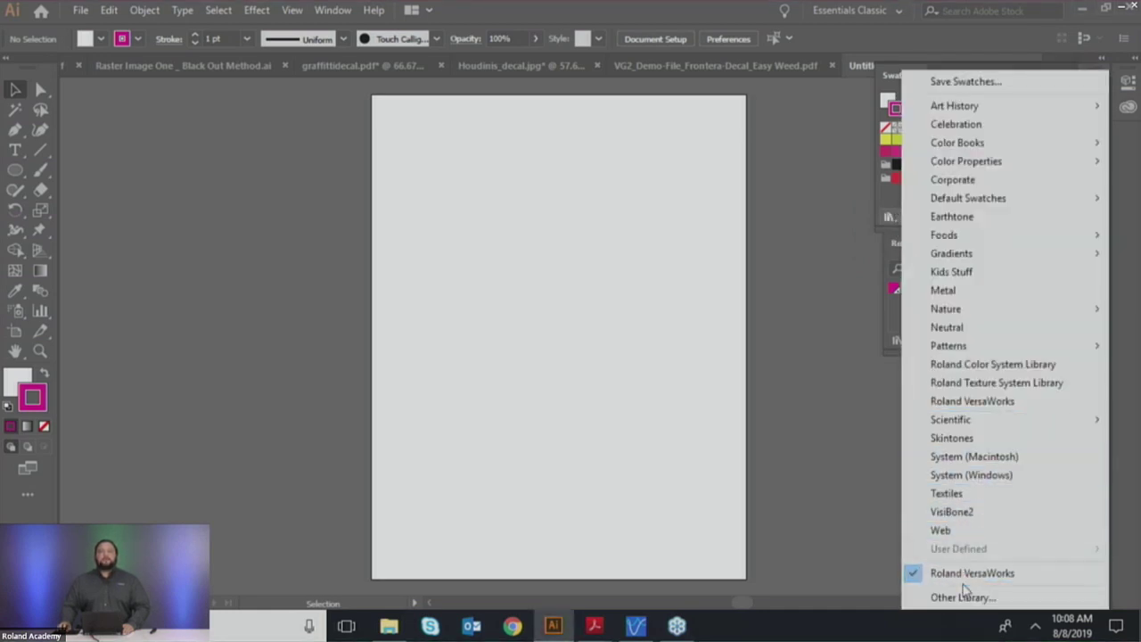
click(962, 597)
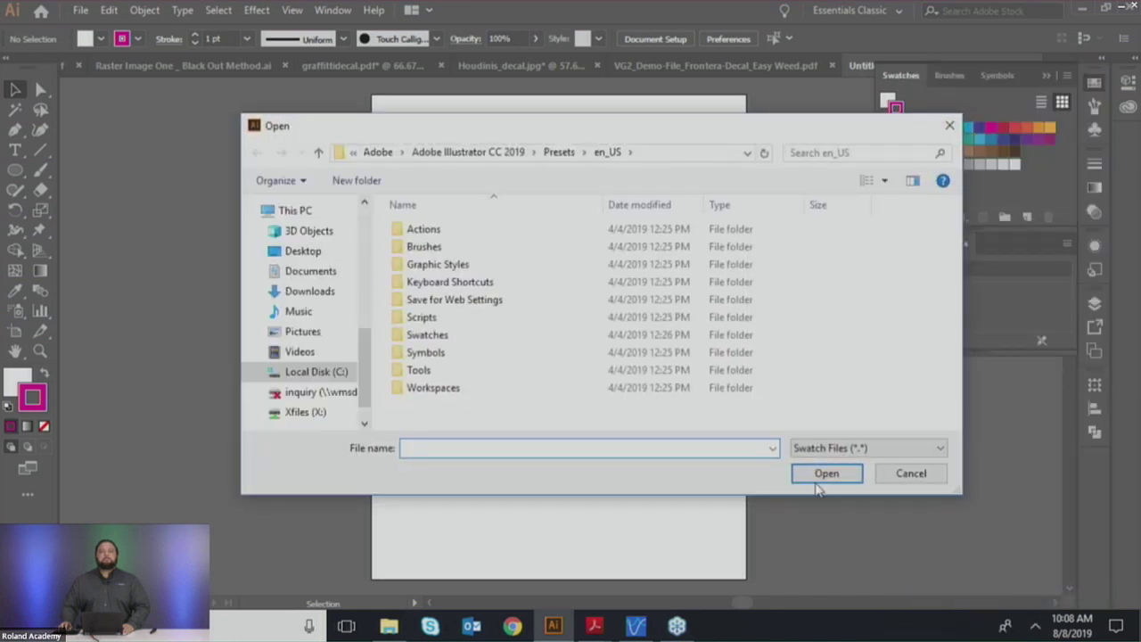
click(471, 338)
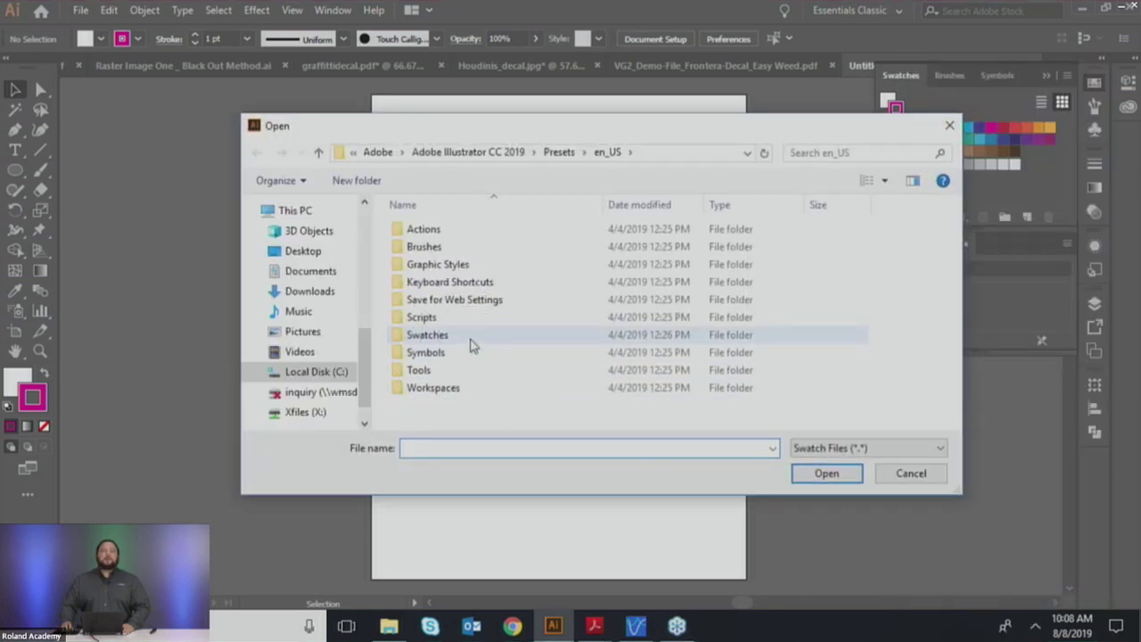
double_click(471, 339)
scroll(535, 348, down, 4)
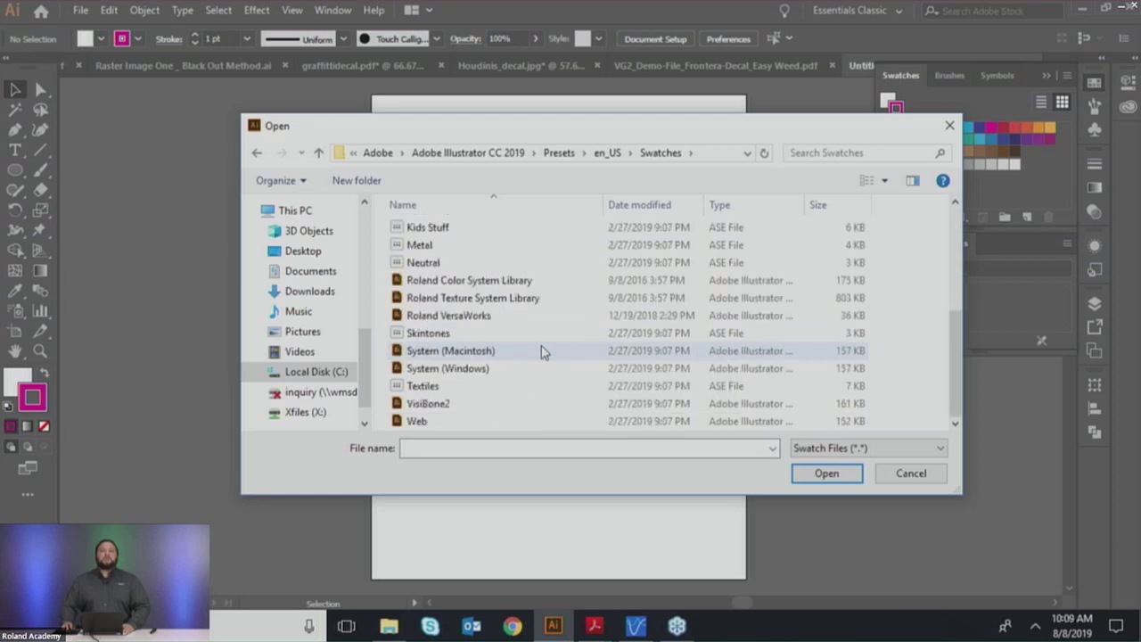
right_click(898, 308)
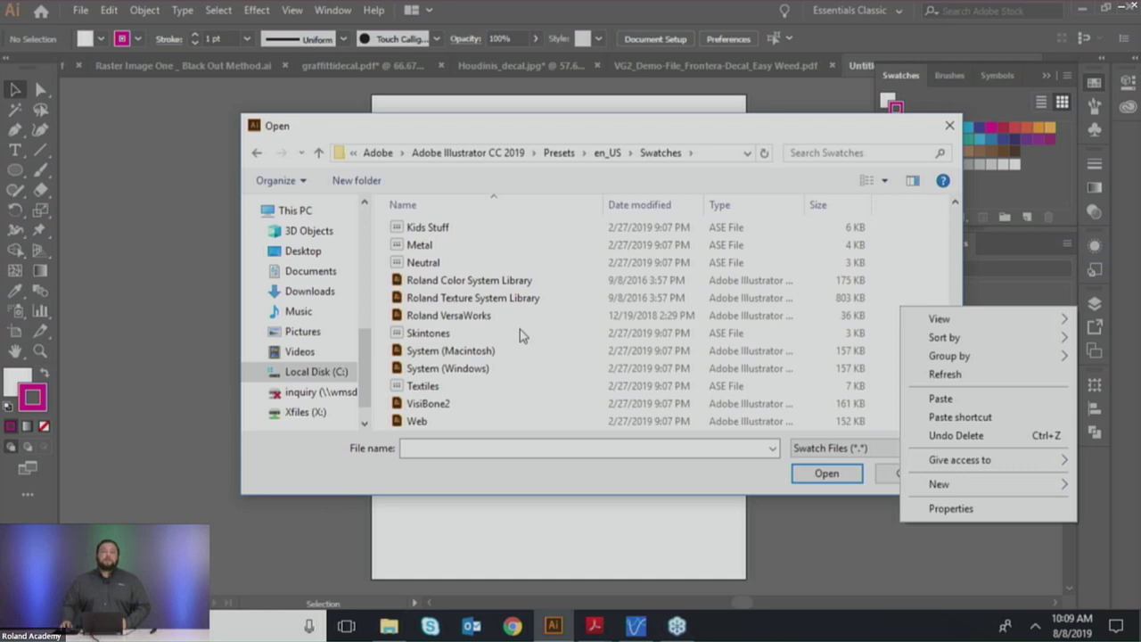
click(897, 479)
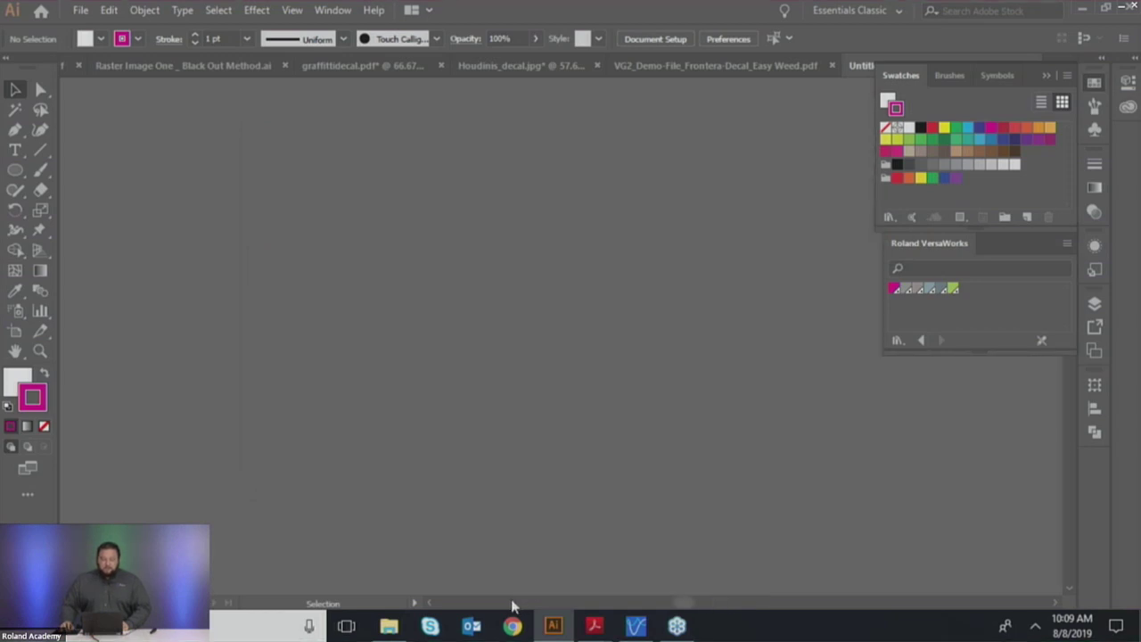
Step: Collapse the Swatches and close the blank Untitled-6 document without saving
drag(640, 605, 731, 604)
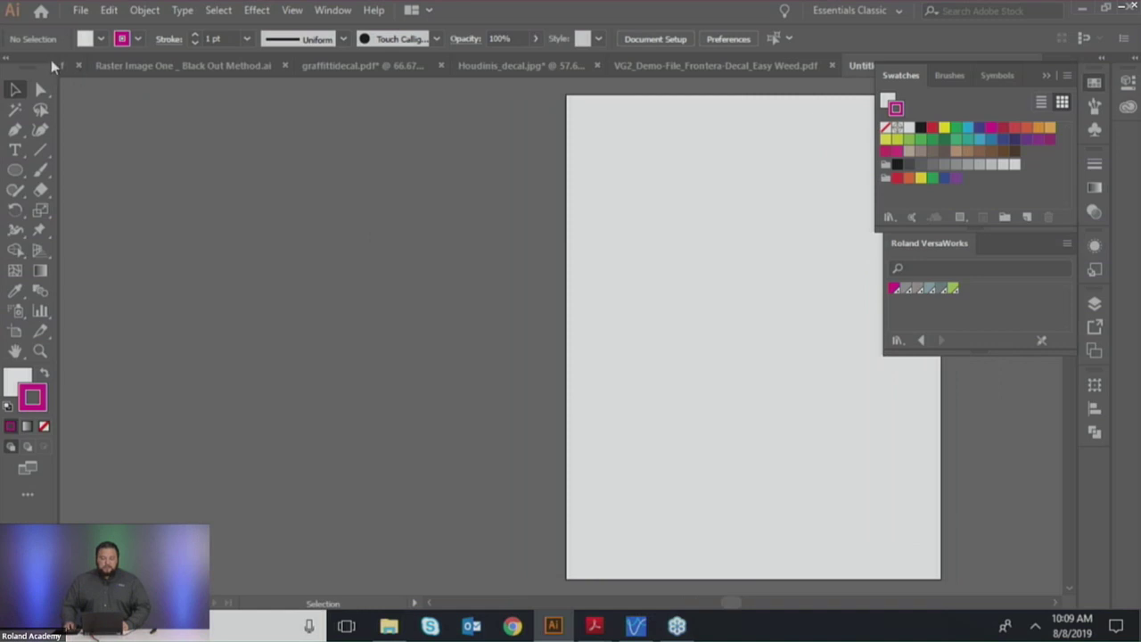
click(1050, 75)
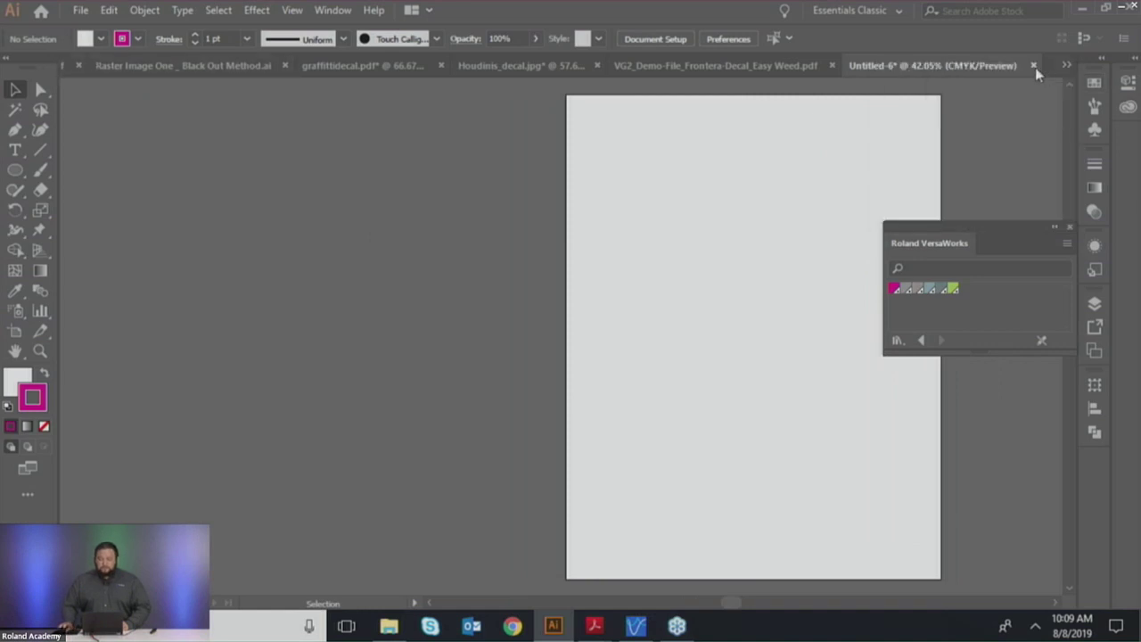
click(1035, 65)
click(655, 335)
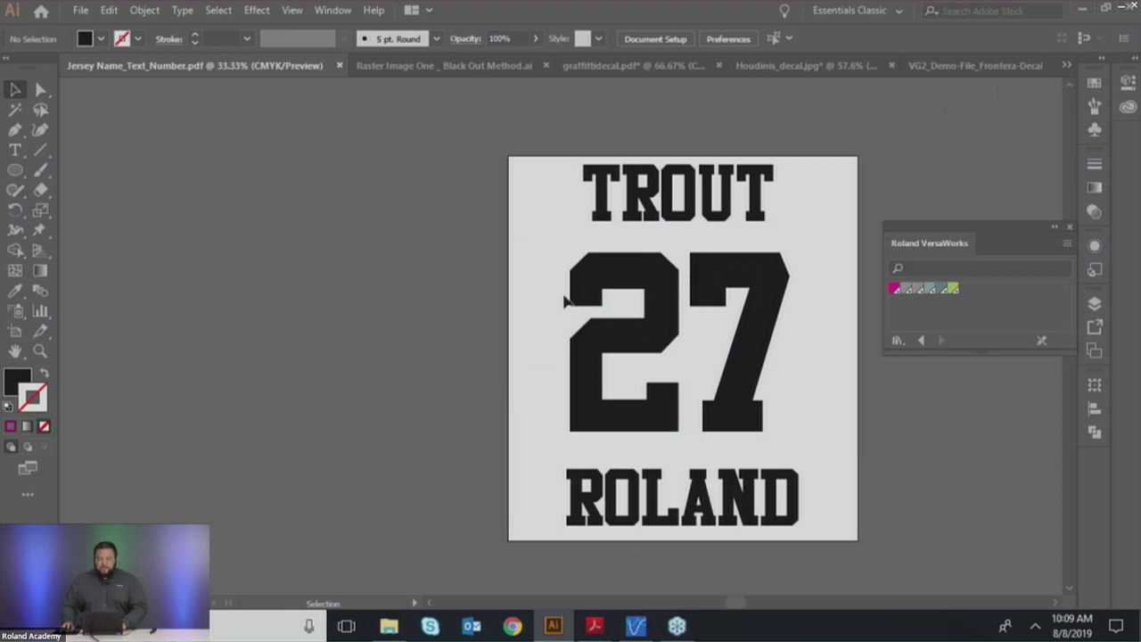
Step: Draw a placeholder area text frame beside the jersey artboard and enlarge it until it overlaps the number 27
drag(561, 288, 428, 288)
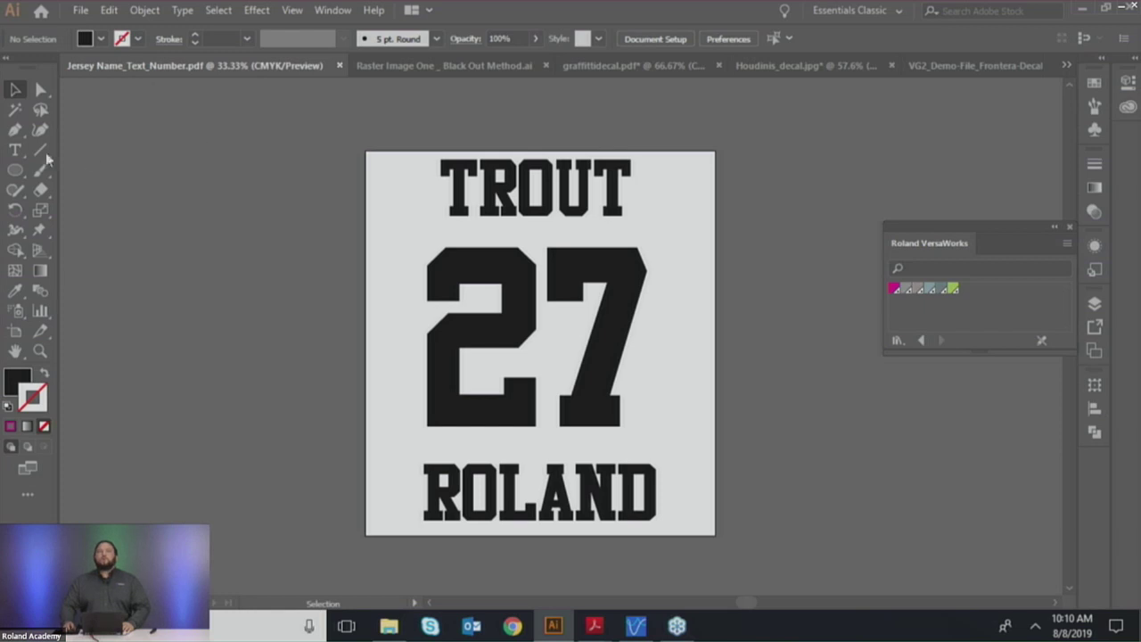
click(14, 150)
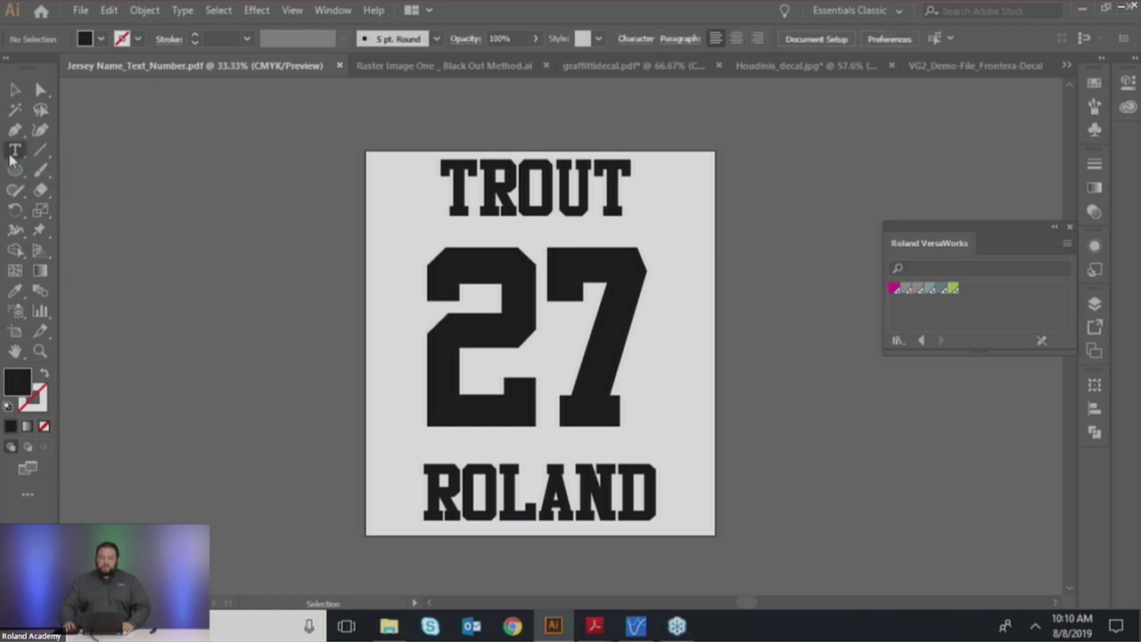
drag(186, 178, 234, 207)
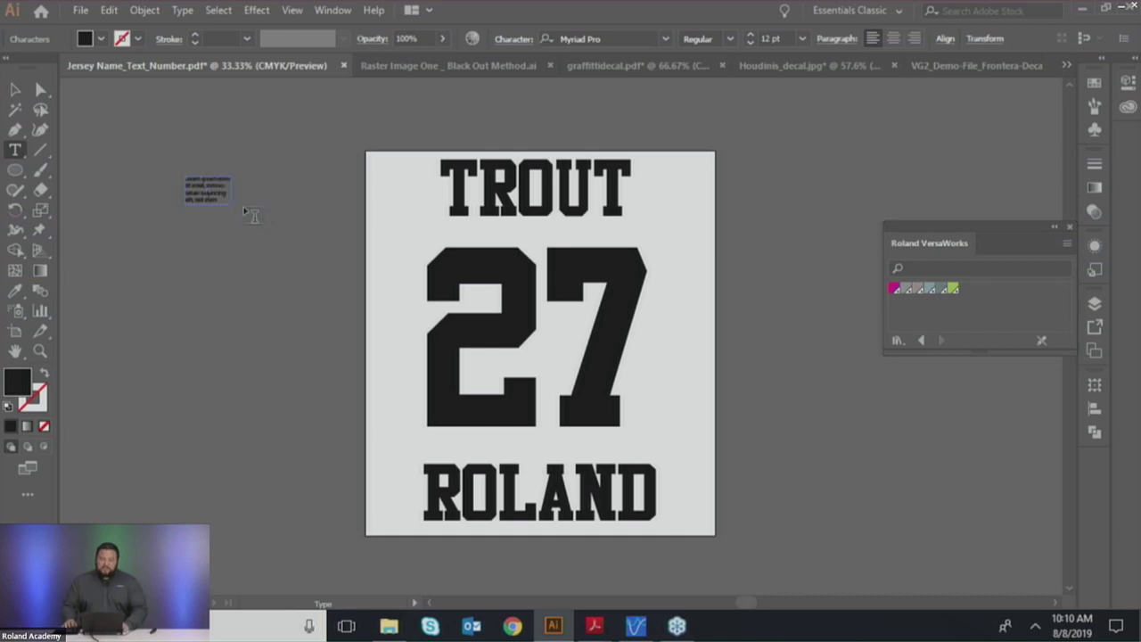
key(Escape)
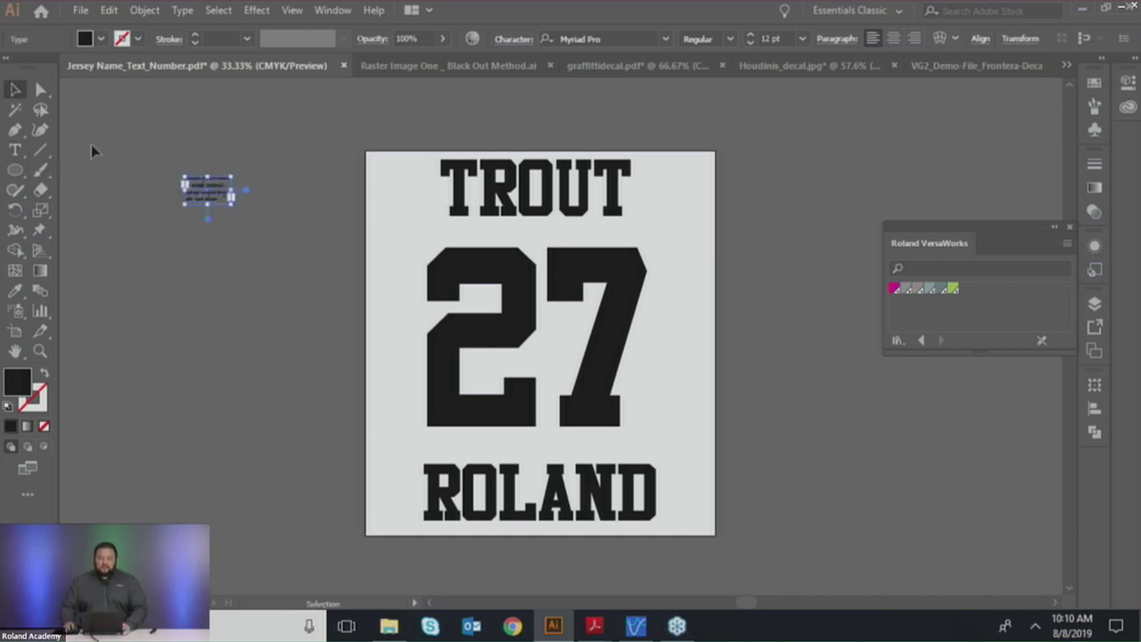
drag(233, 202, 461, 403)
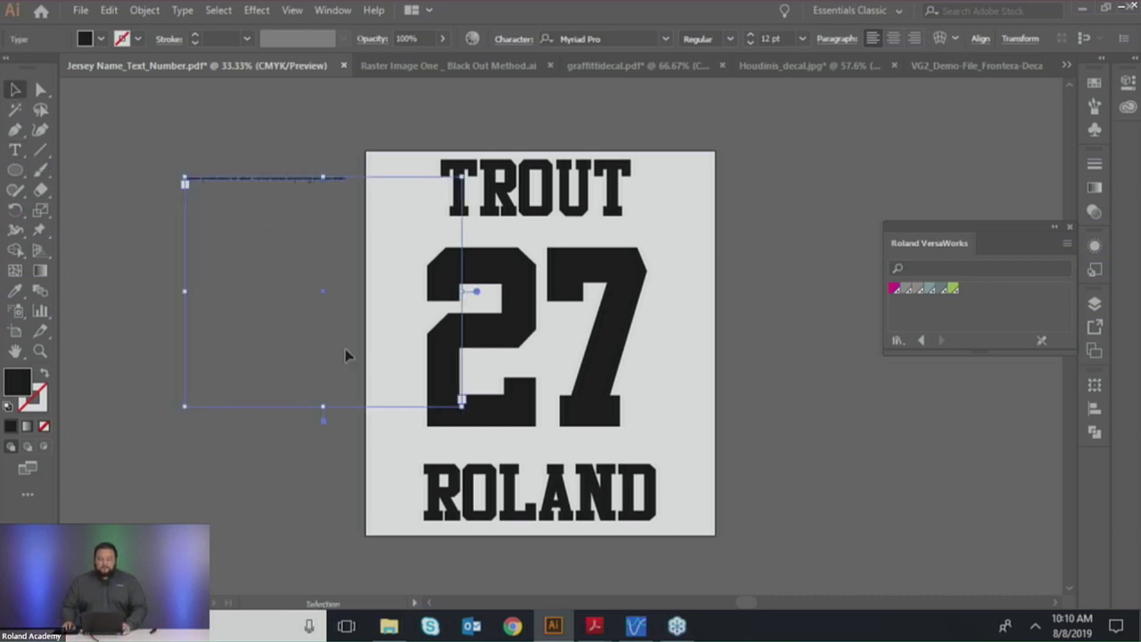
Step: Set the placeholder text's font size to 566 pt and delete the text frame
click(780, 38)
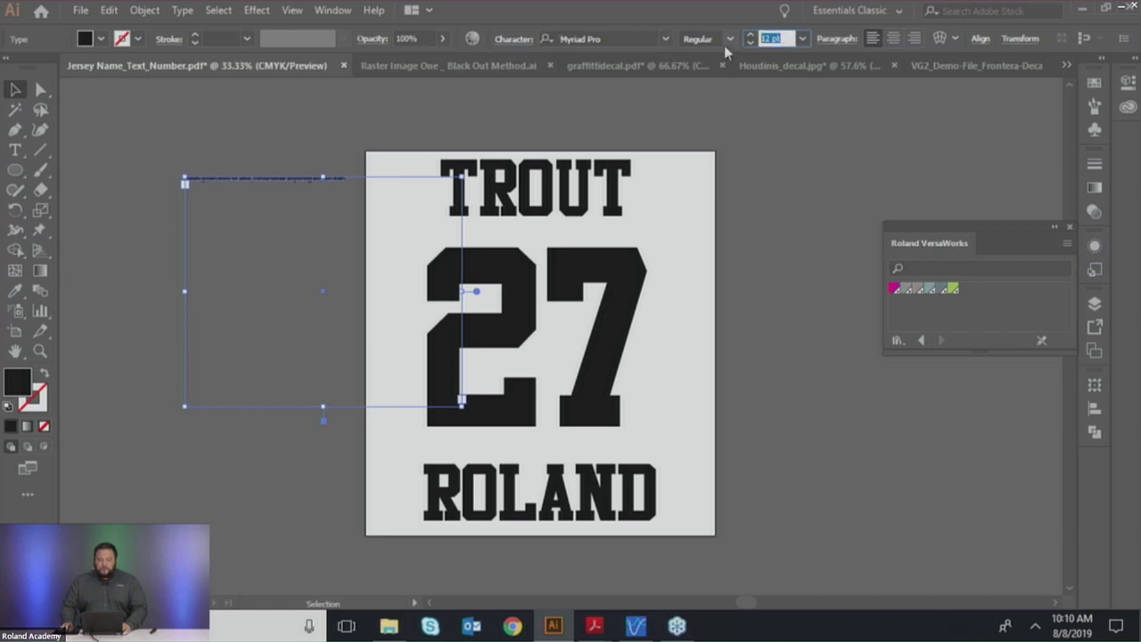
text(566)
key(Return)
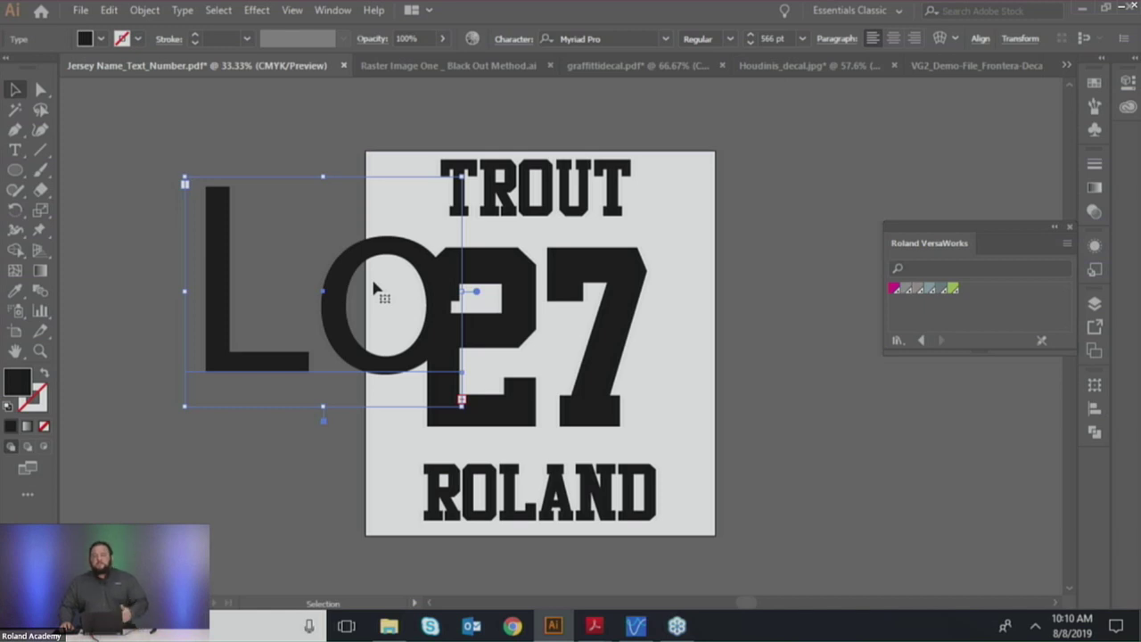
key(Delete)
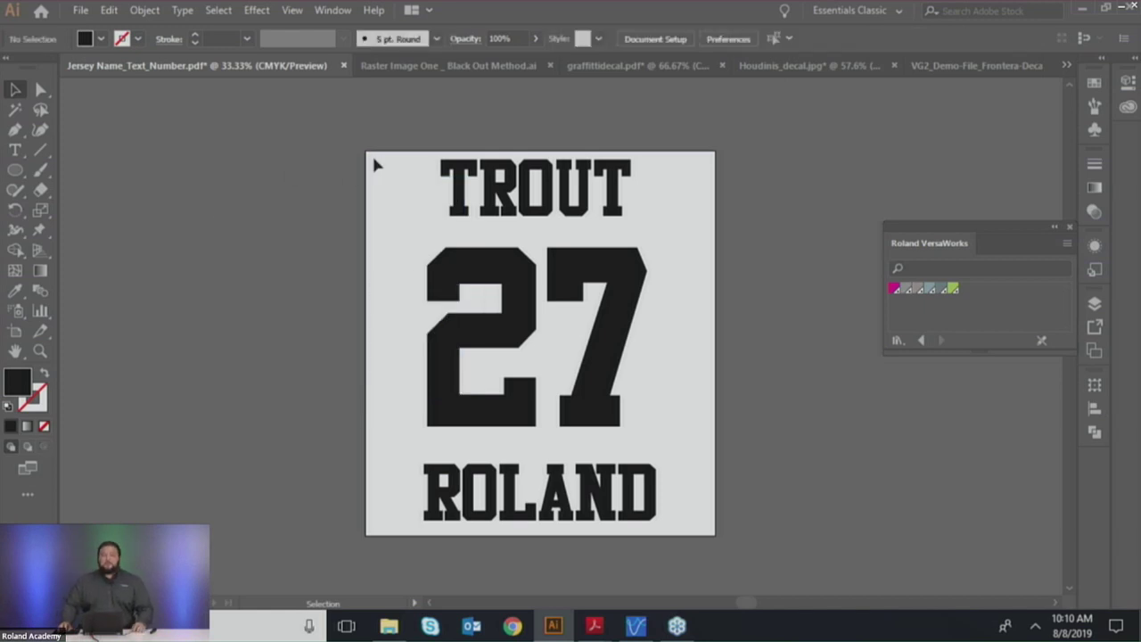
Step: Select the TROUT text above the number and switch back and forth between its fill and stroke attributes
click(549, 168)
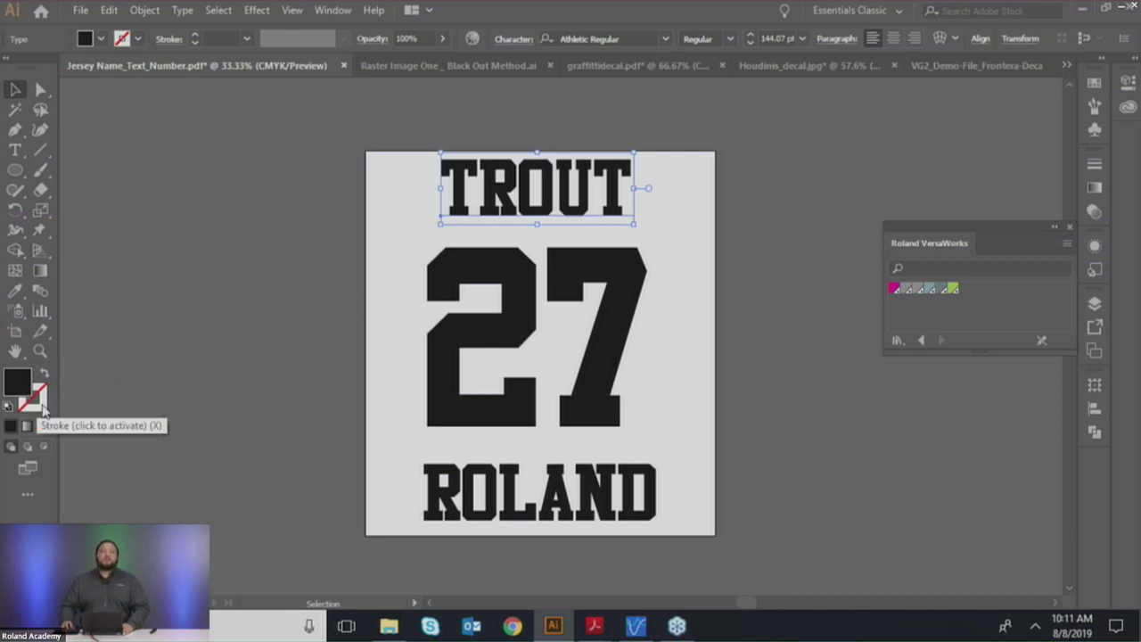
click(42, 405)
key(x)
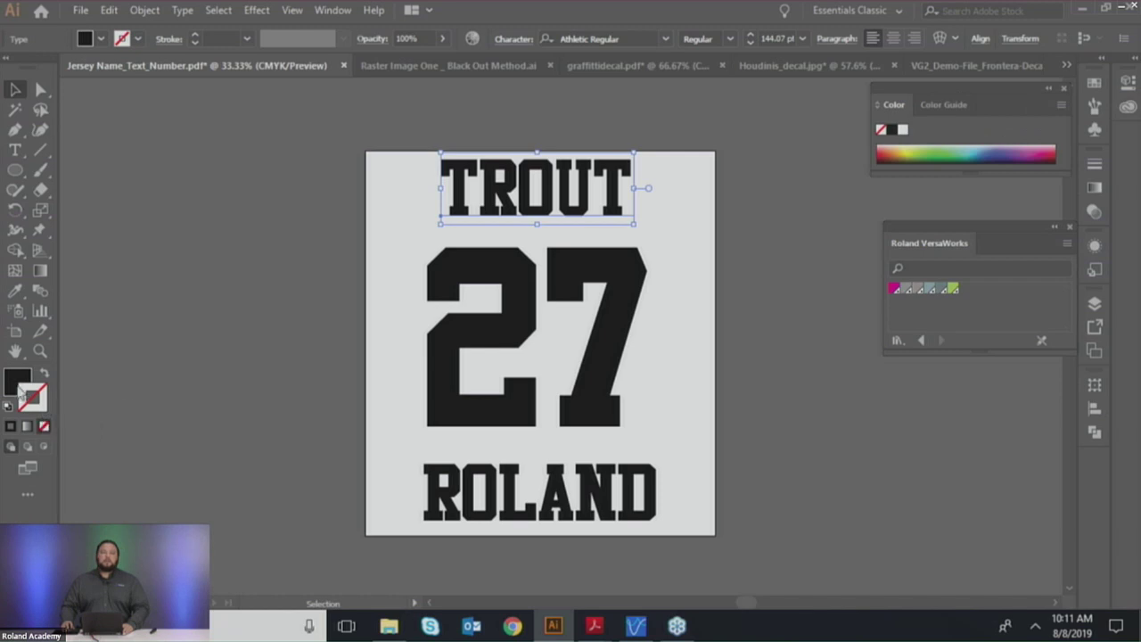
click(36, 403)
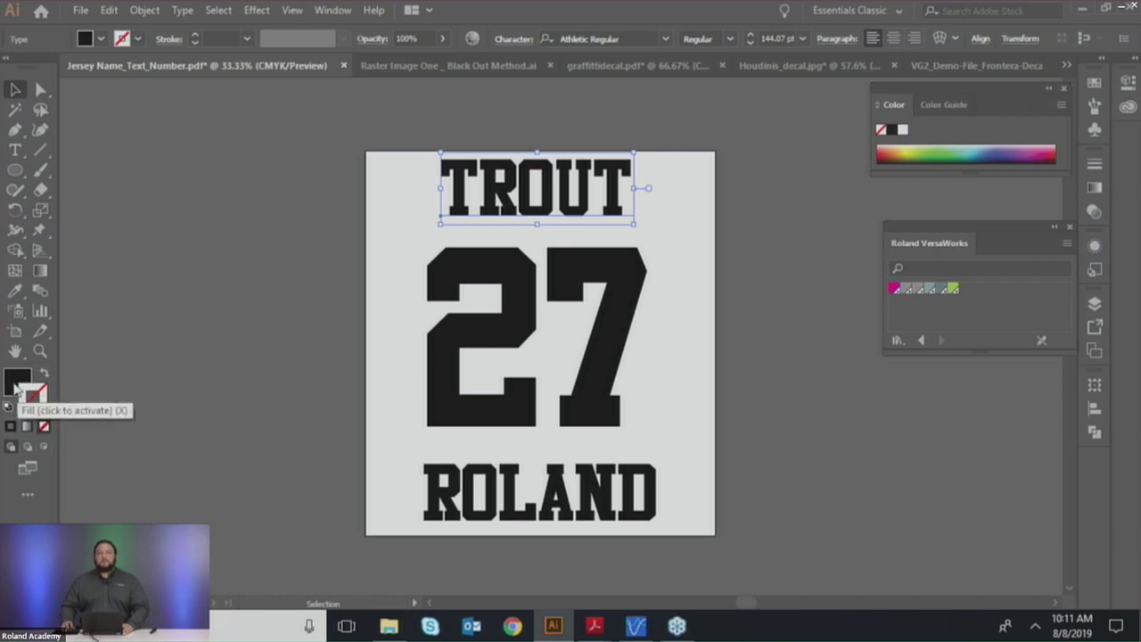
click(14, 385)
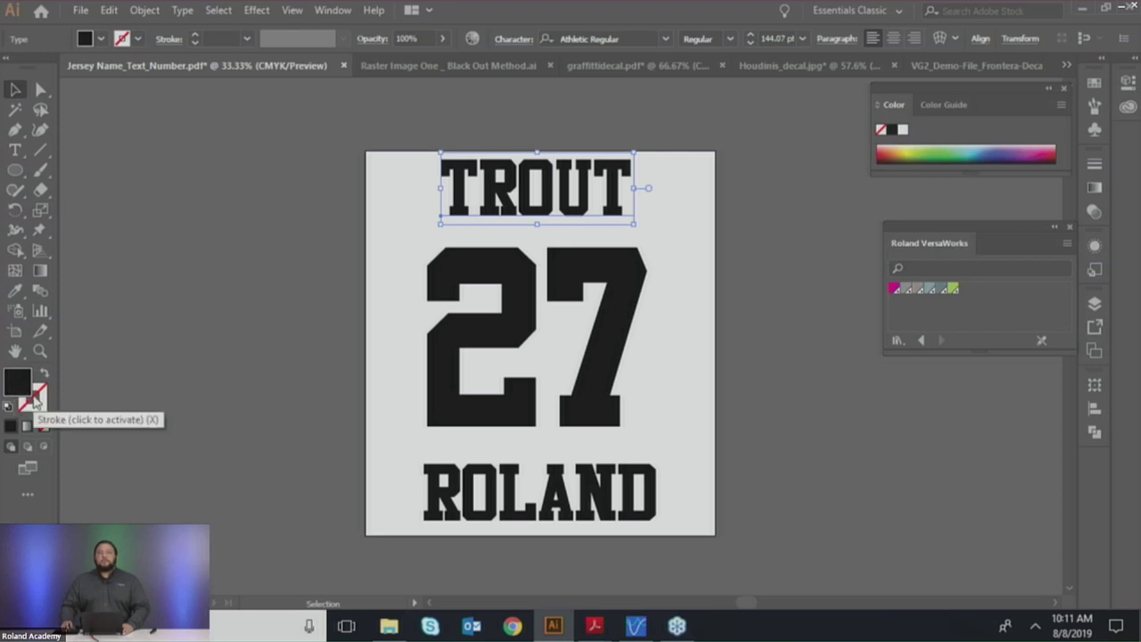
click(35, 403)
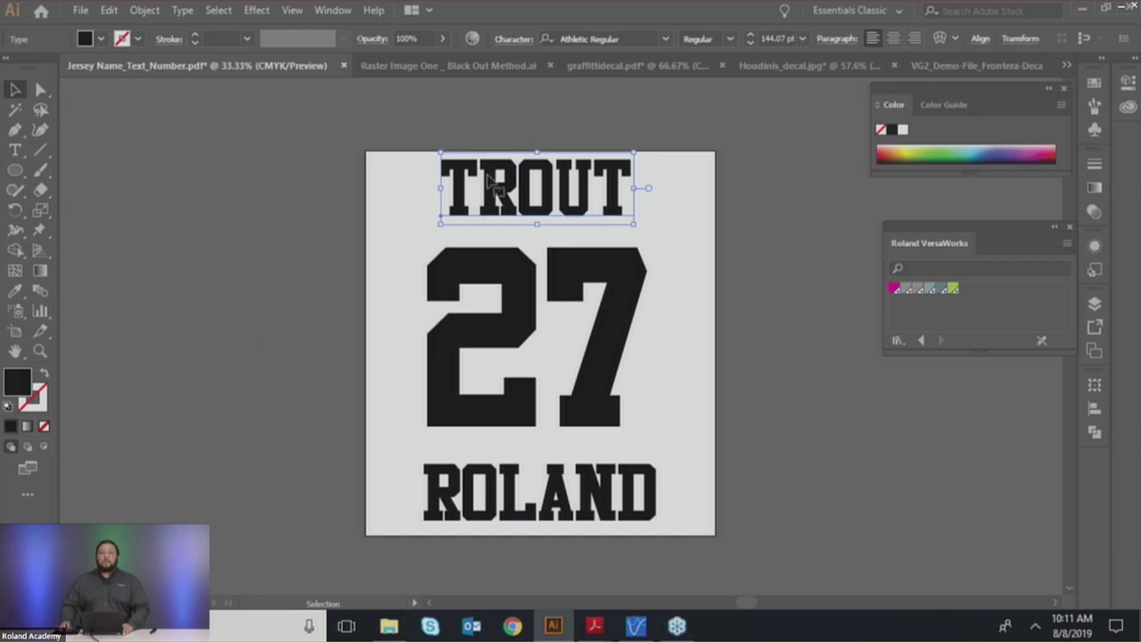
Step: Try the green and grey Roland VersaWorks swatches as the TROUT text's fill, and return the fill to black
click(953, 290)
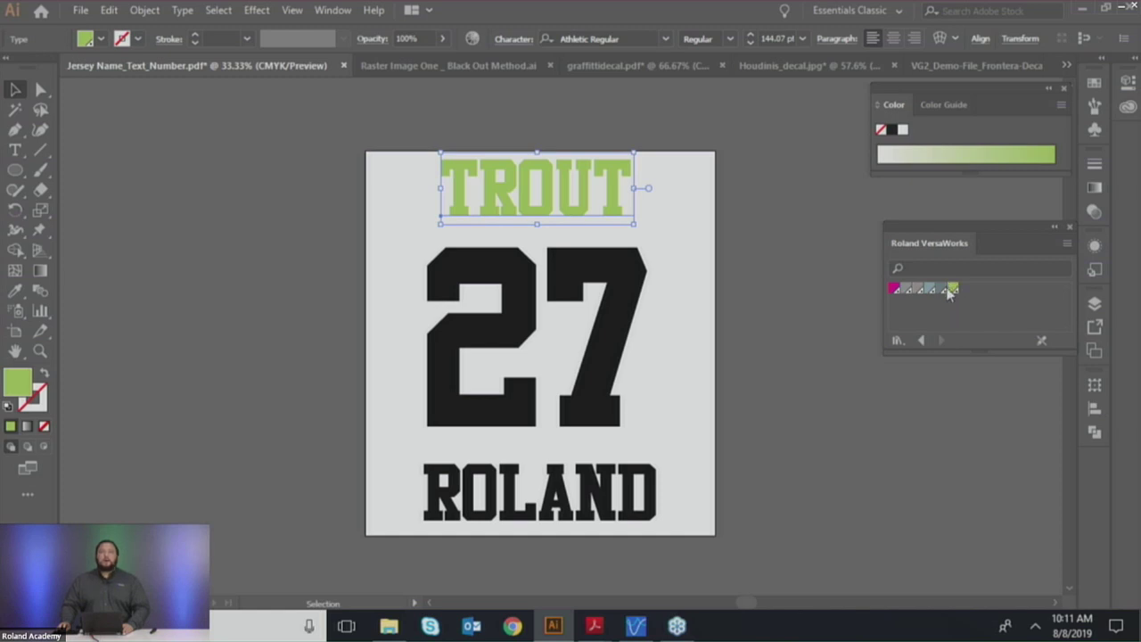
click(916, 289)
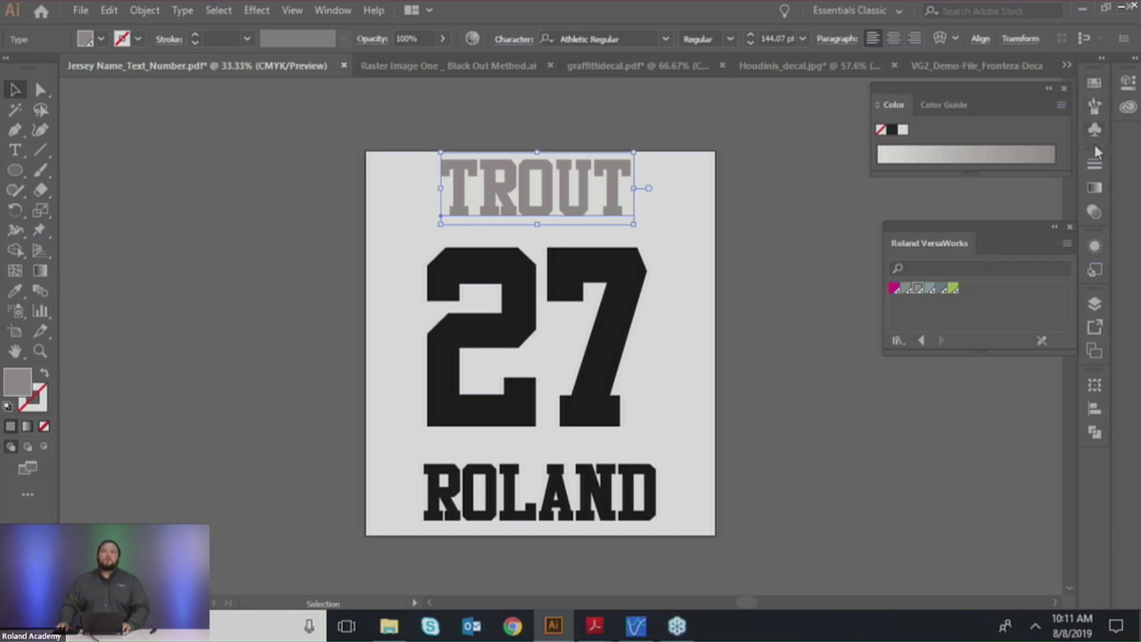
click(100, 39)
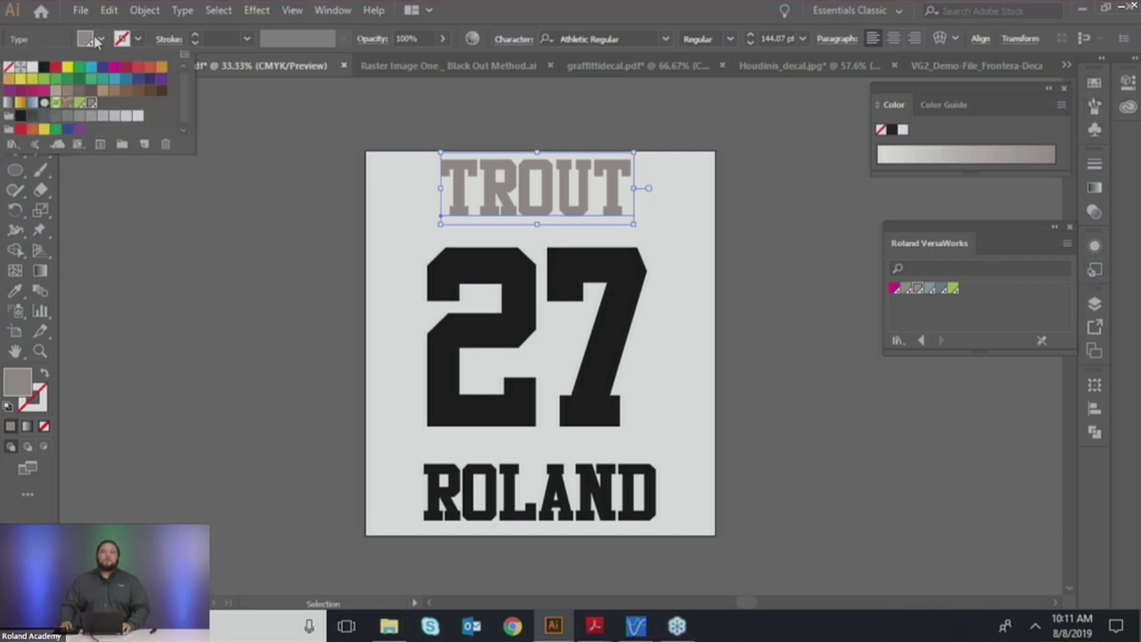
click(43, 67)
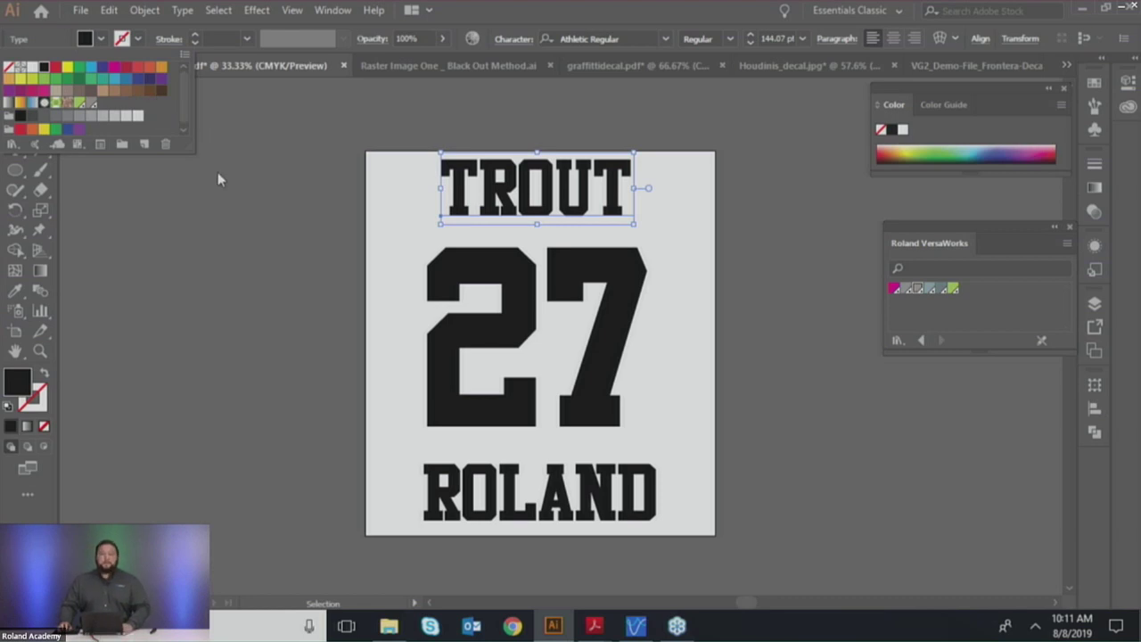
Step: Apply the magenta Roland VersaWorks swatch to the stroke of the TROUT text and inspect the outline on the first T
click(51, 396)
click(49, 398)
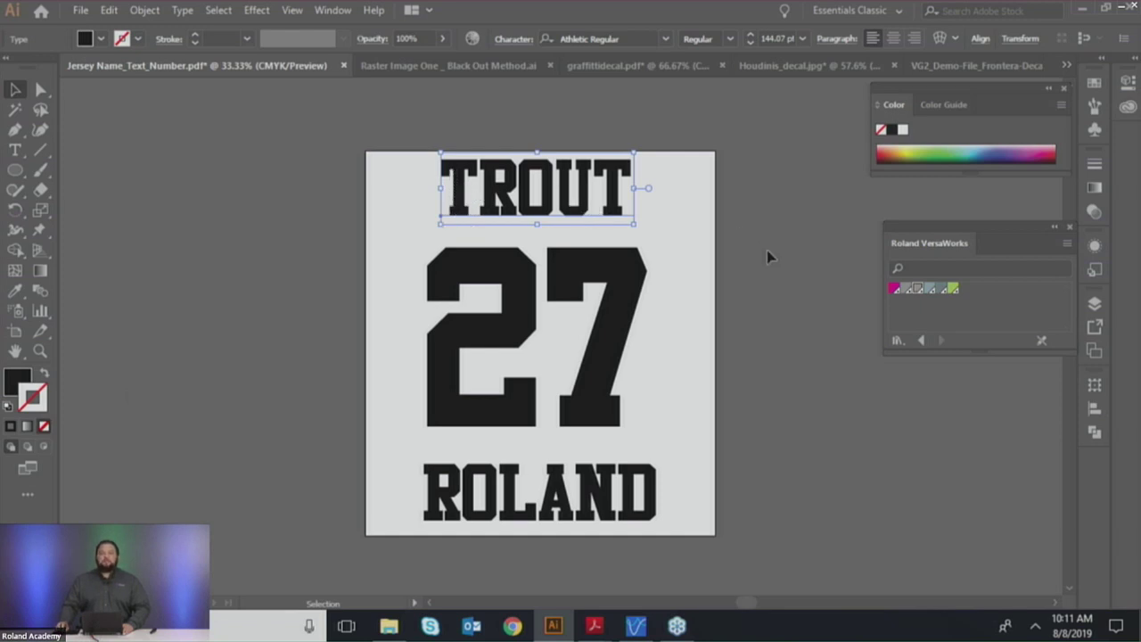
click(895, 289)
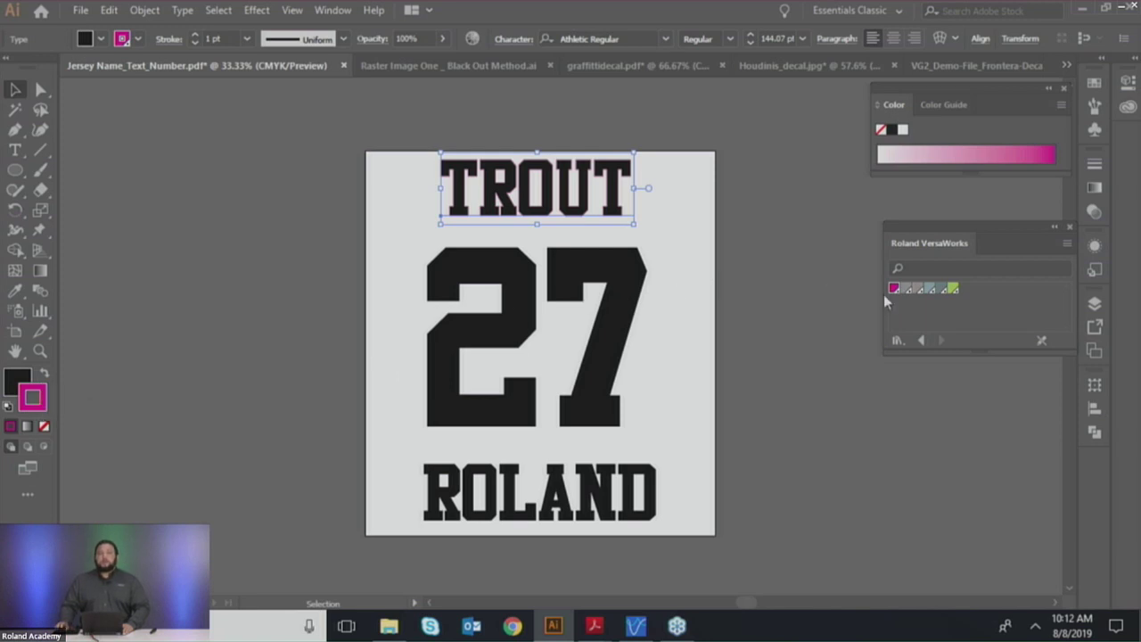
scroll(460, 217, up, 2)
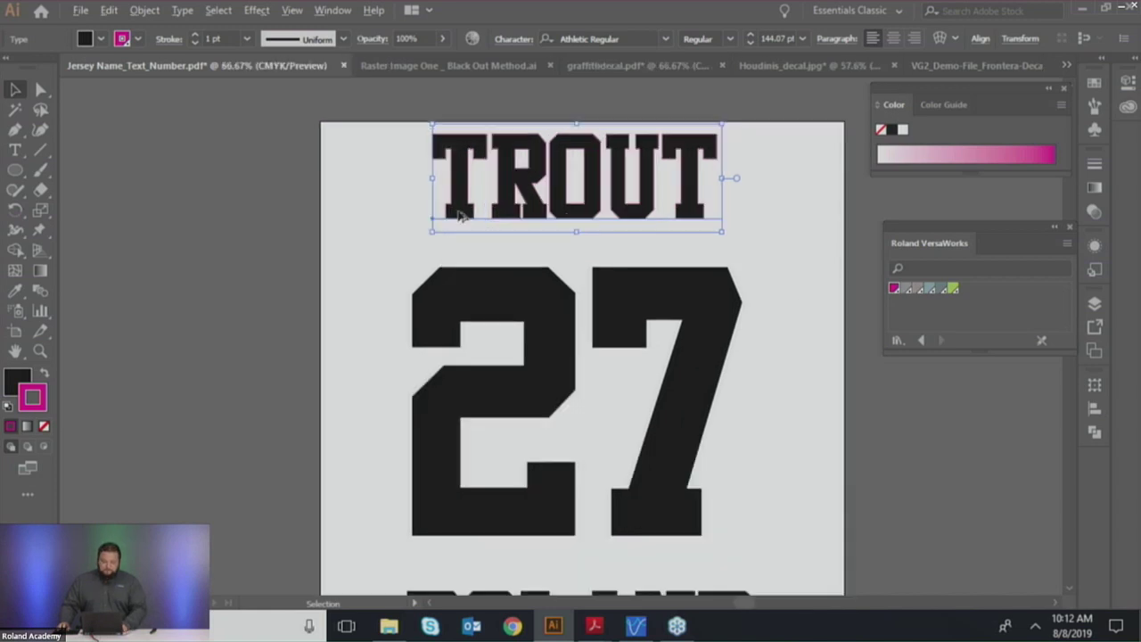
scroll(461, 216, up, 7)
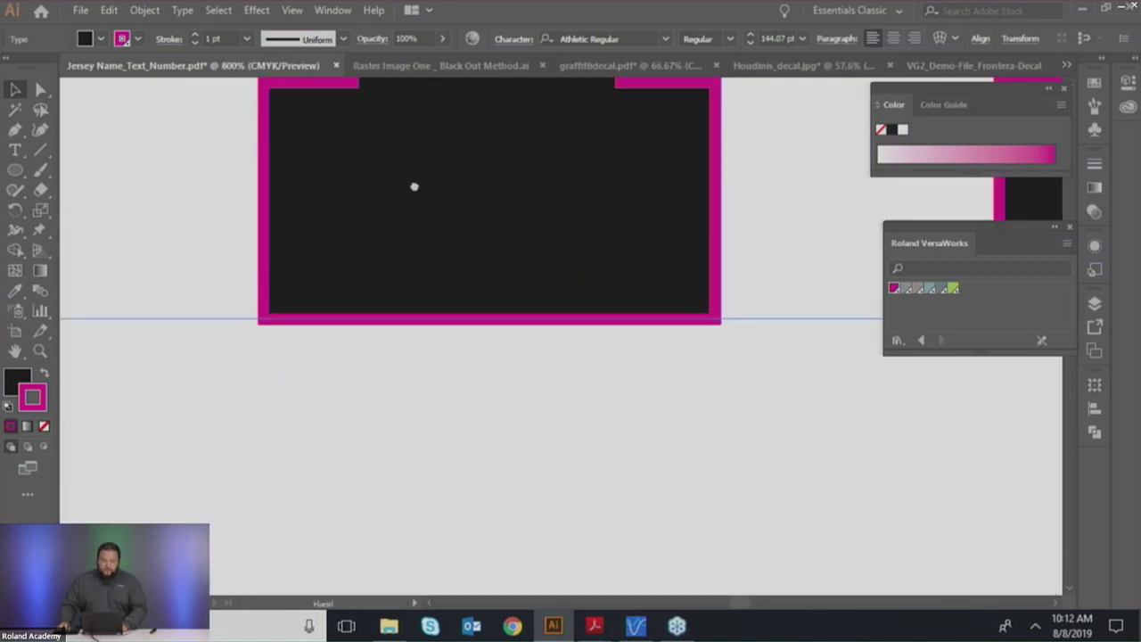
drag(414, 186, 497, 327)
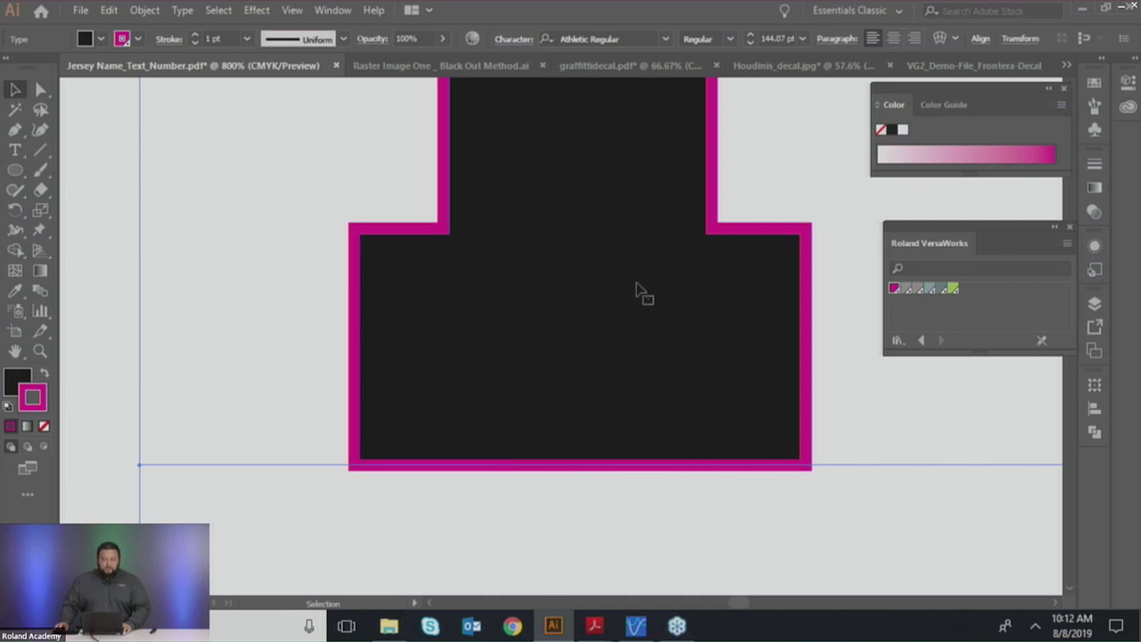
Step: Set the TROUT text's stroke weight to 7 pt
click(131, 39)
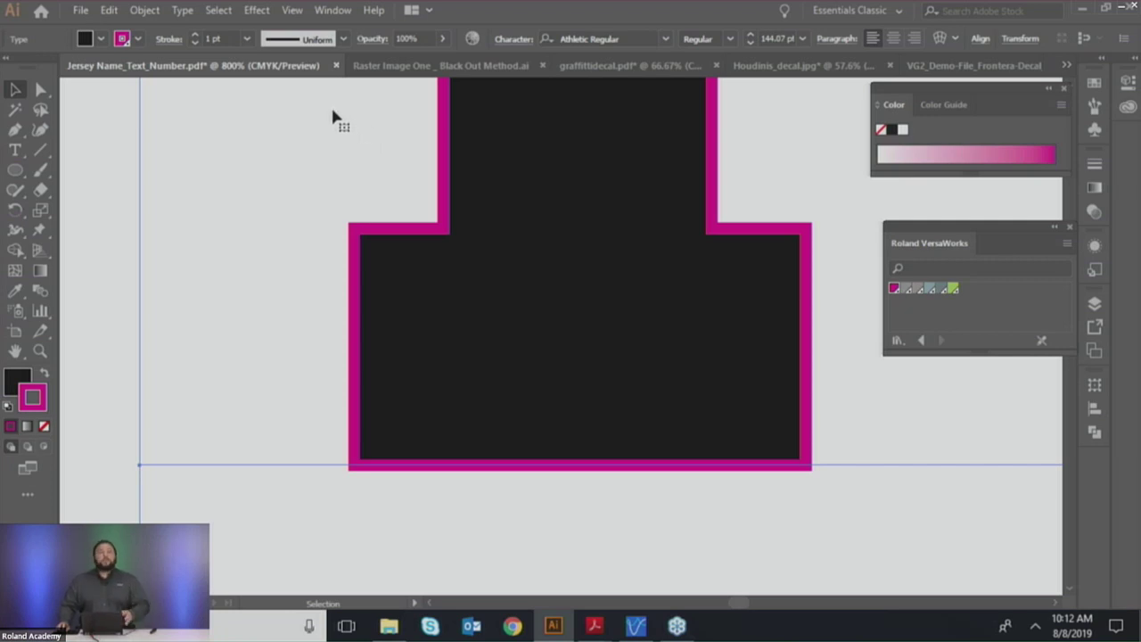
click(169, 39)
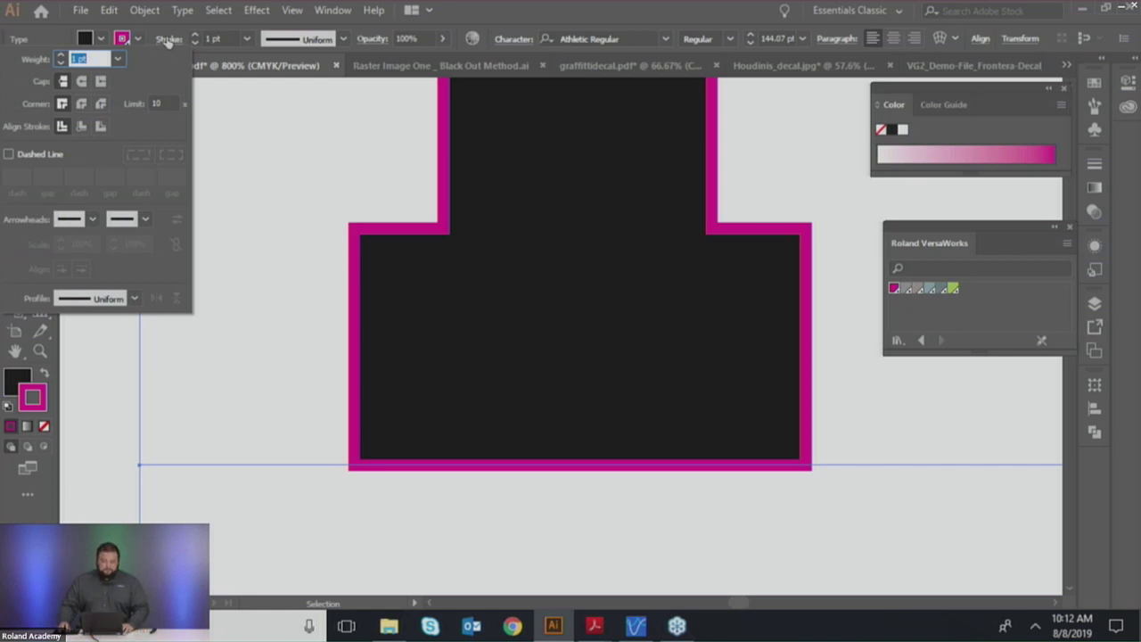
click(89, 57)
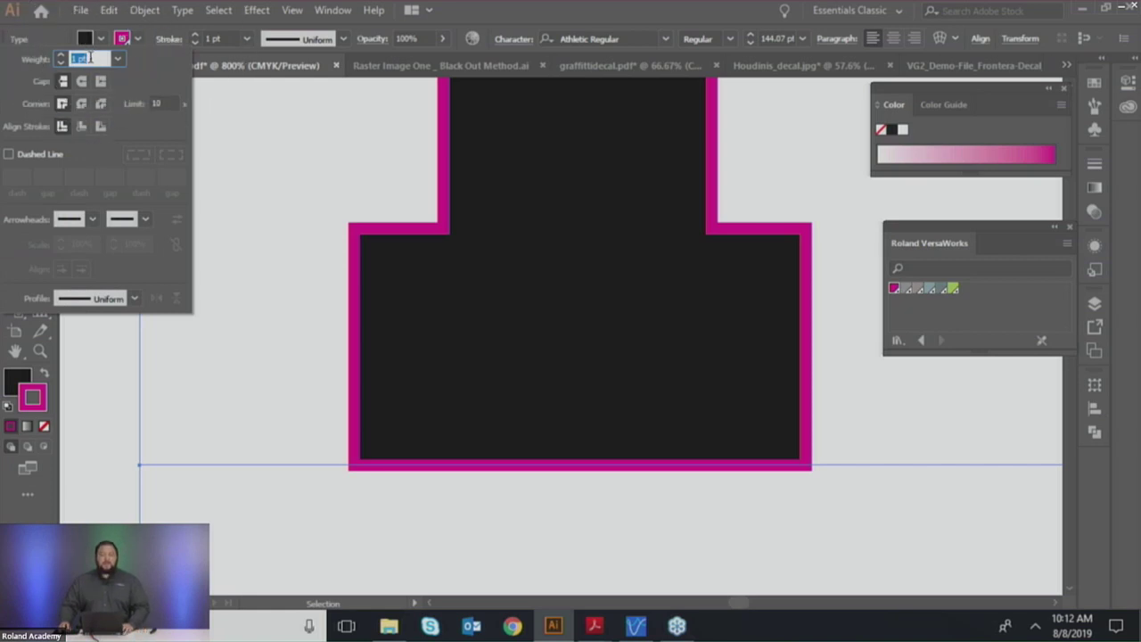
click(117, 58)
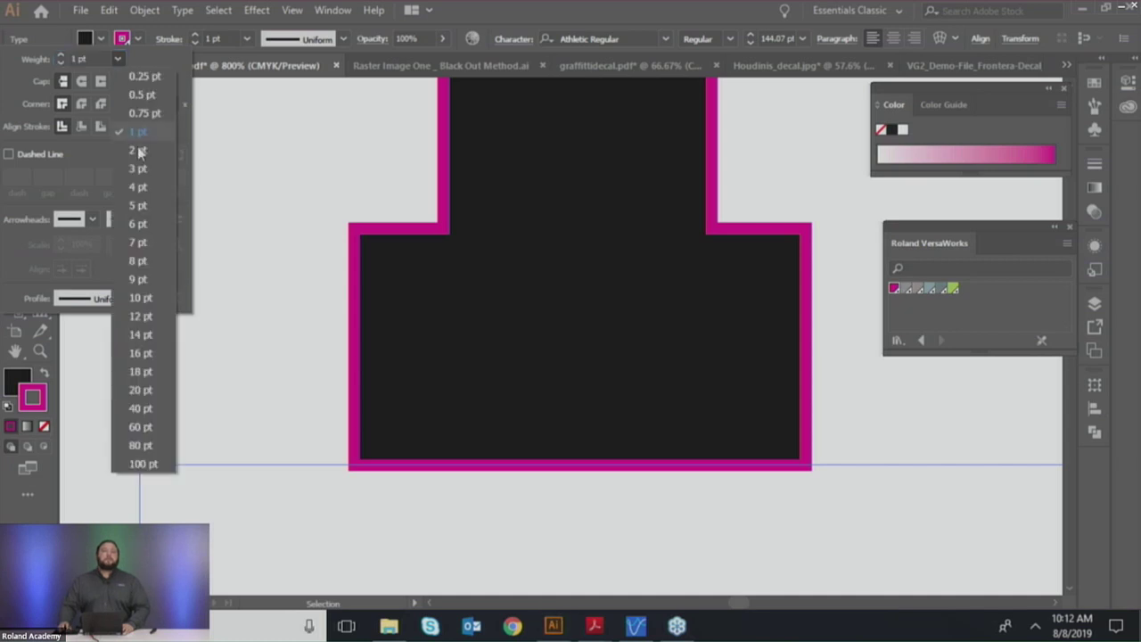
click(142, 242)
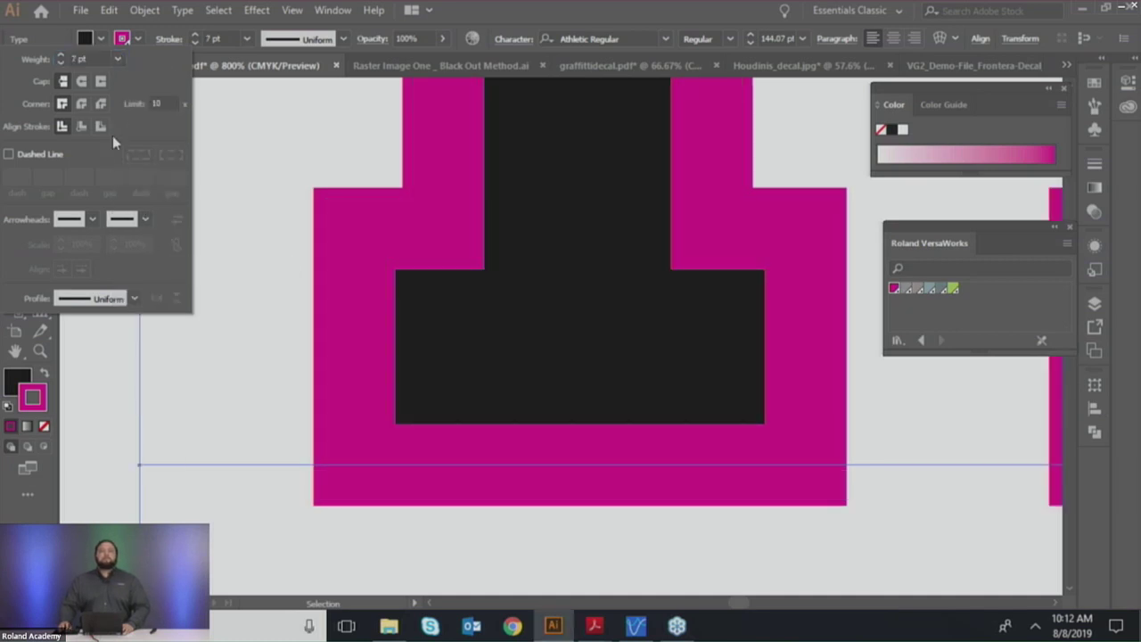
Step: Try the round cap and the round and bevel joins on the TROUT stroke, and restore the butt cap and miter join
click(86, 82)
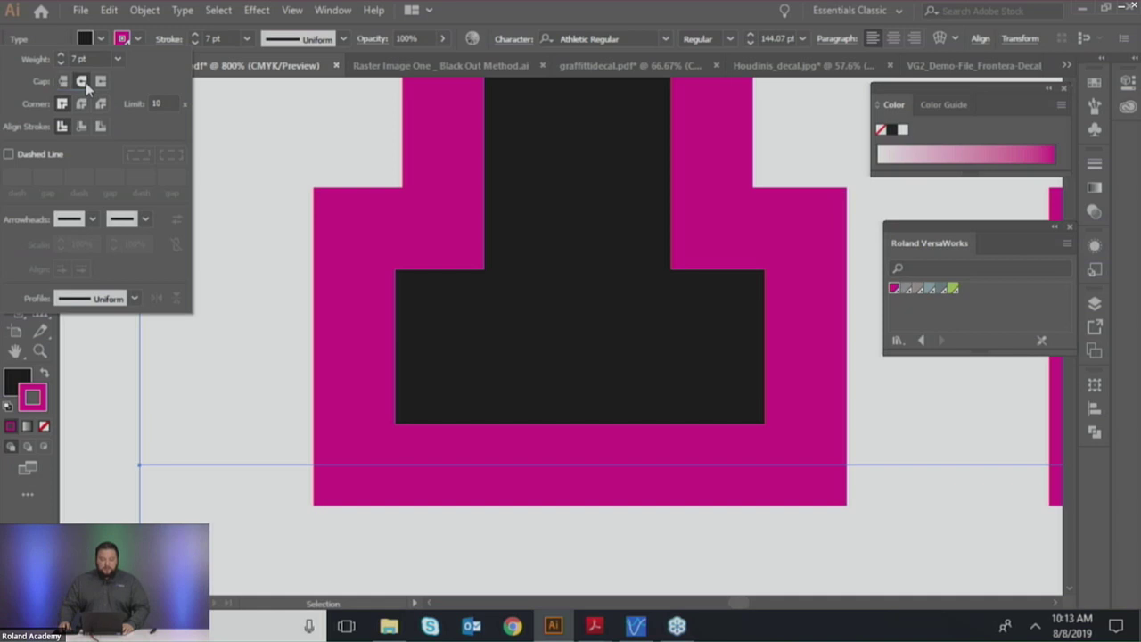
click(70, 81)
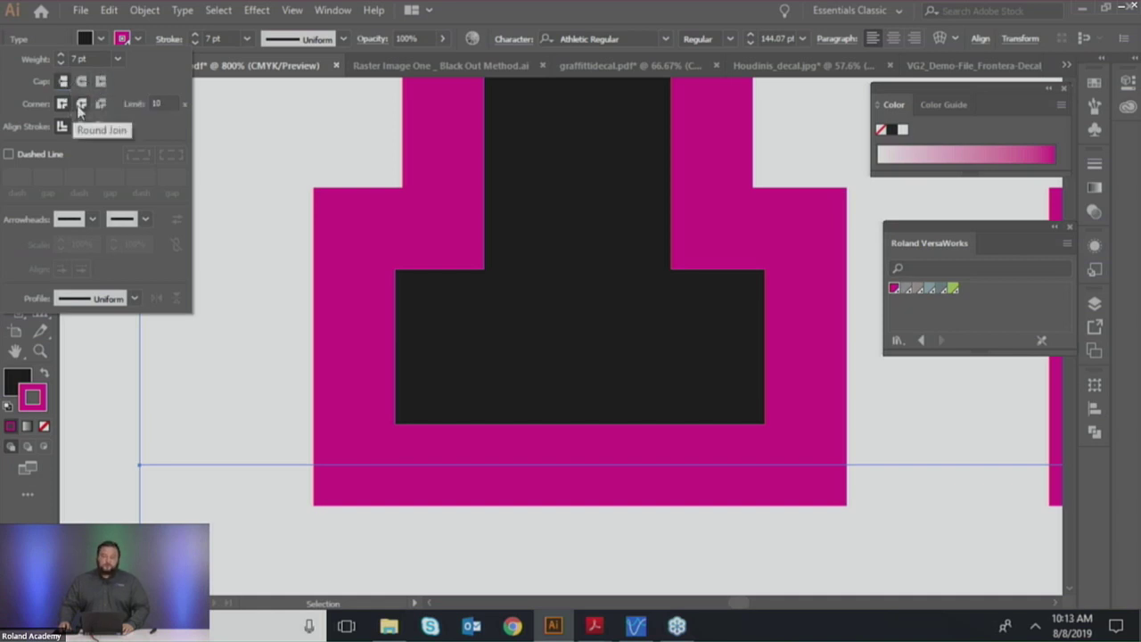
click(80, 105)
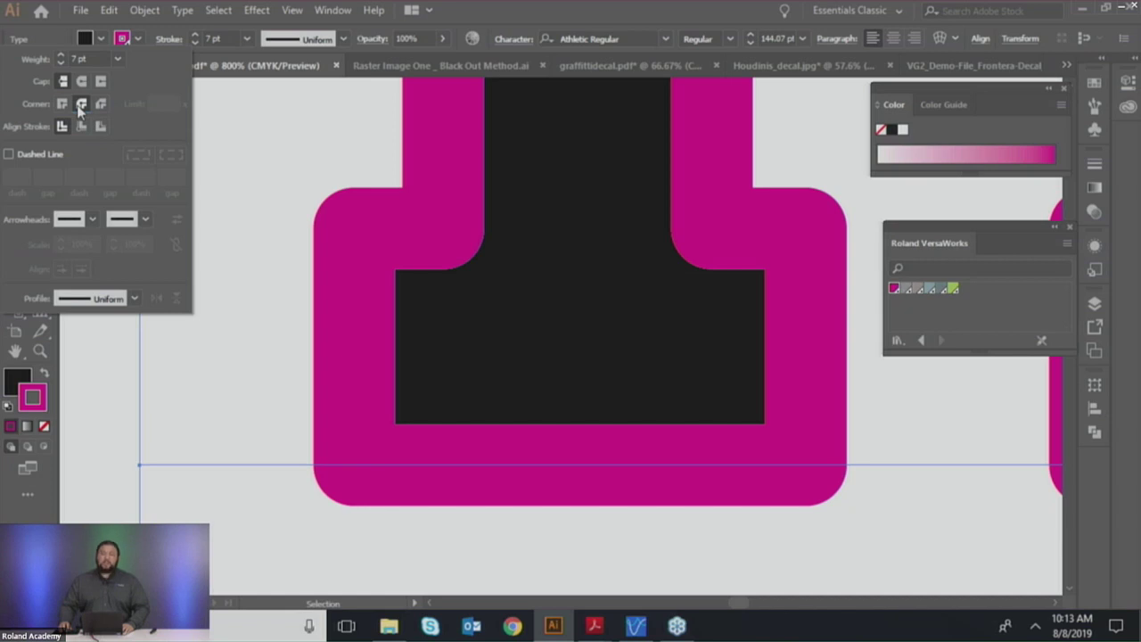
click(100, 104)
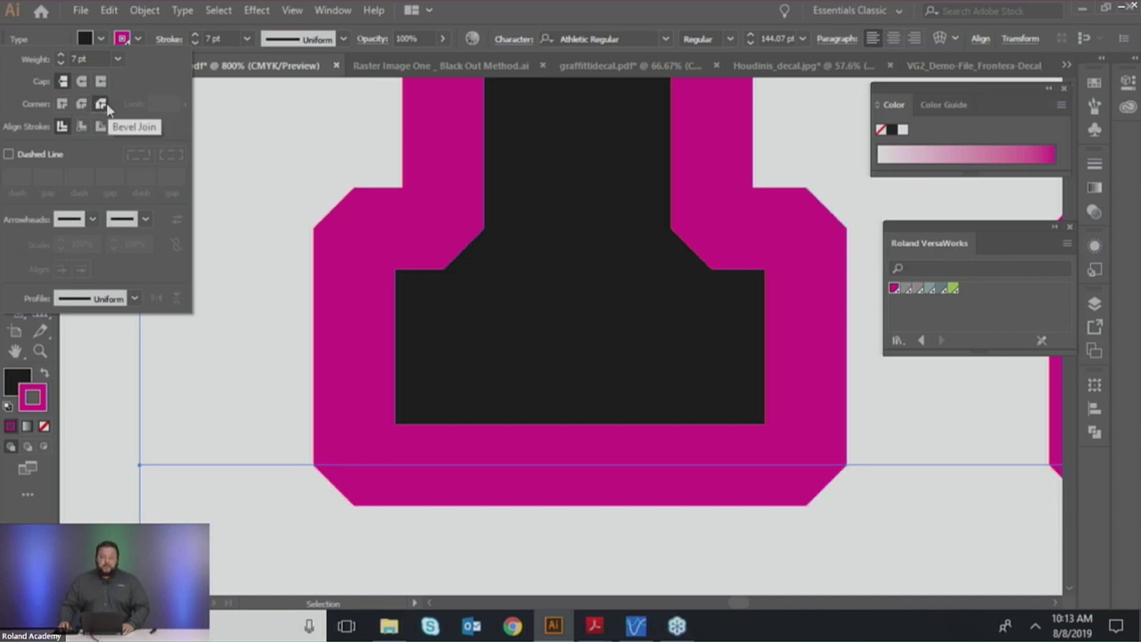
click(61, 104)
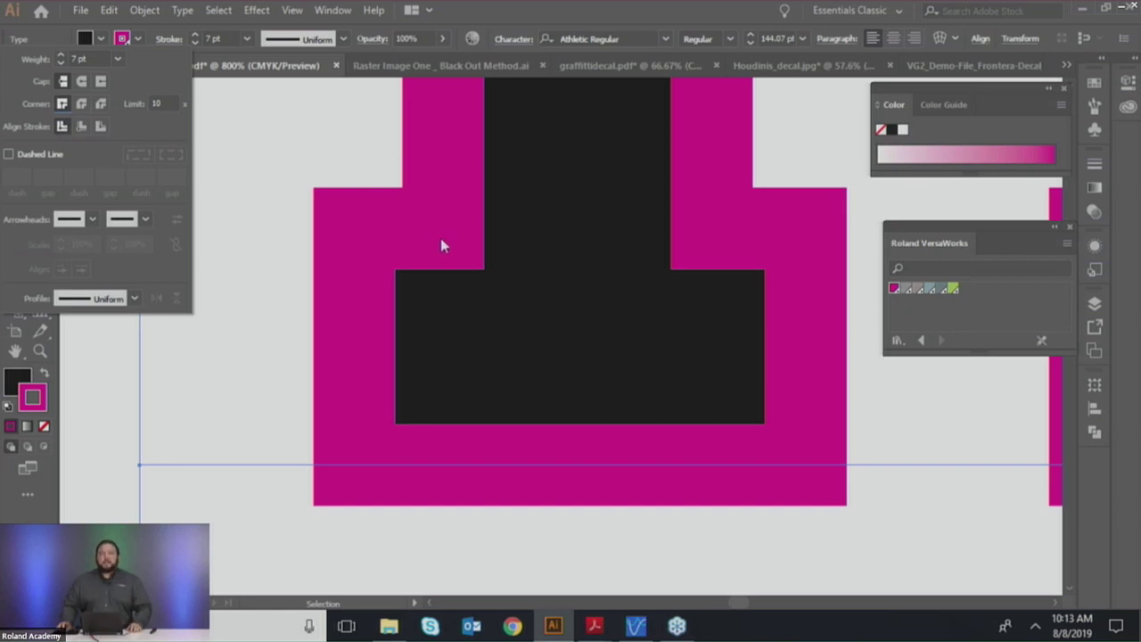
Step: Compare TROUT outline thicknesses by setting the stroke weight to 1 pt and raising it to 5 pt
click(41, 56)
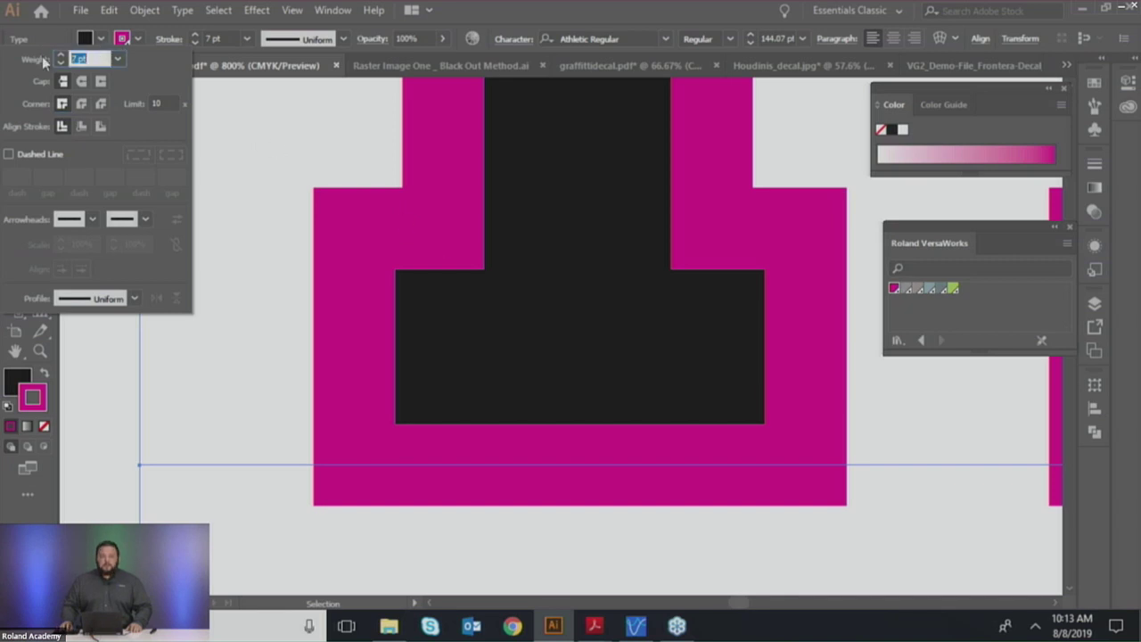
text(1)
key(Return)
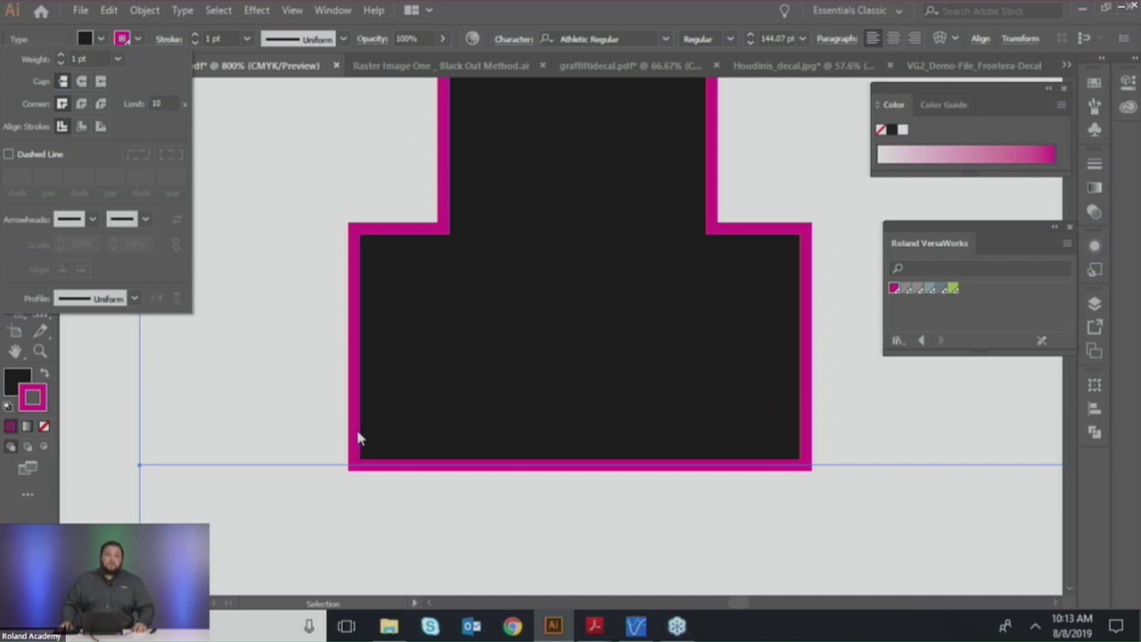
click(82, 58)
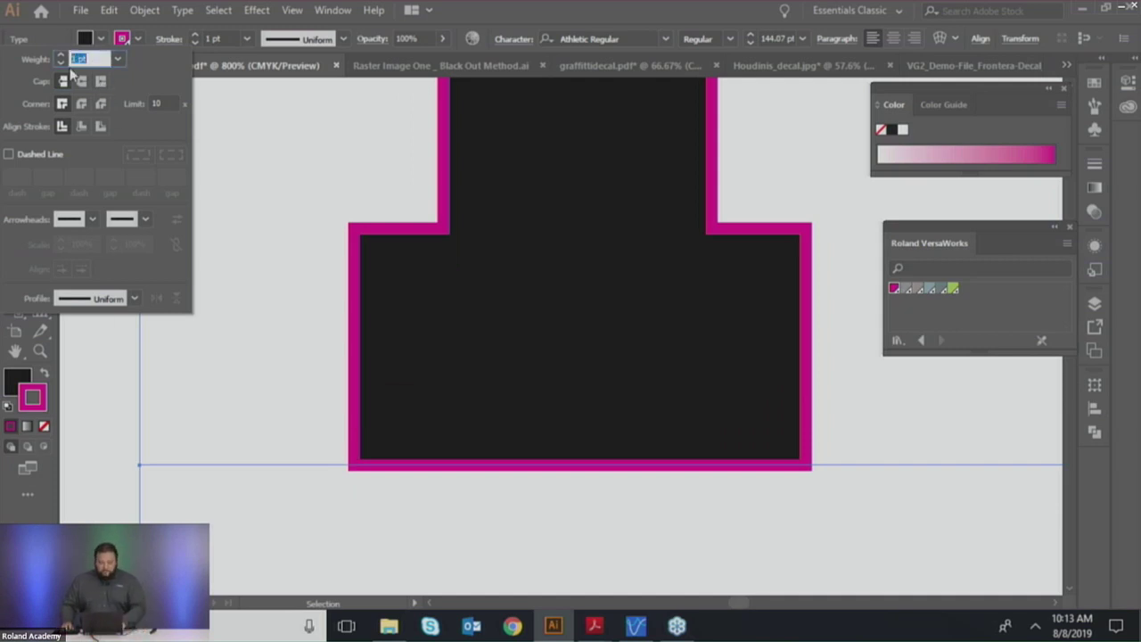
text(5)
key(Return)
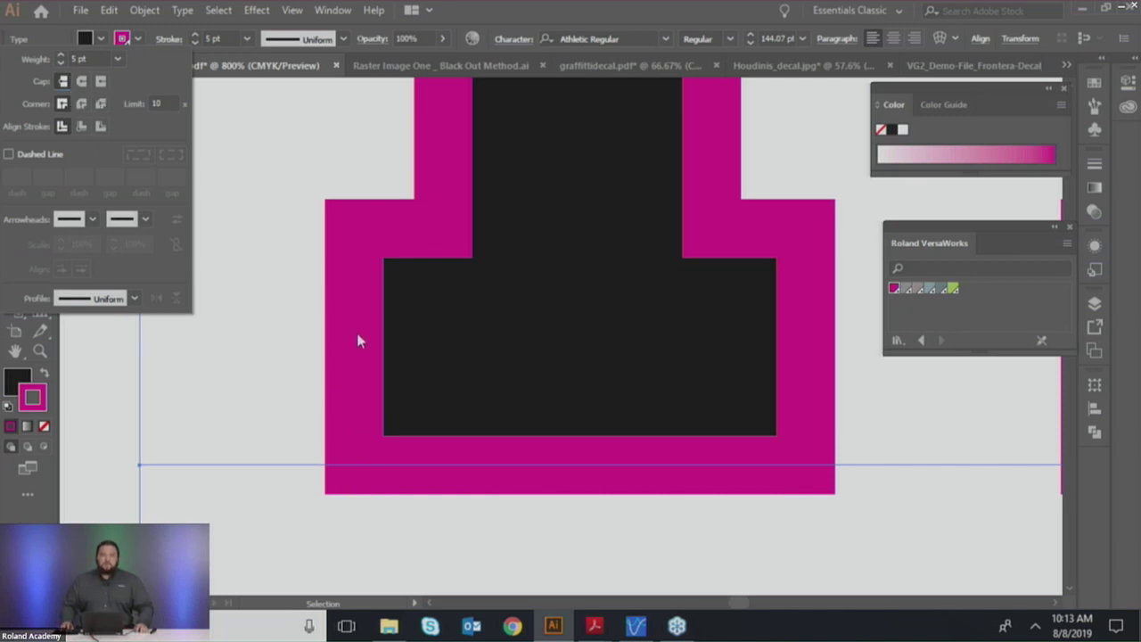
Step: Reduce the TROUT text's stroke weight to 1 pt and further to 0.5 pt
click(94, 58)
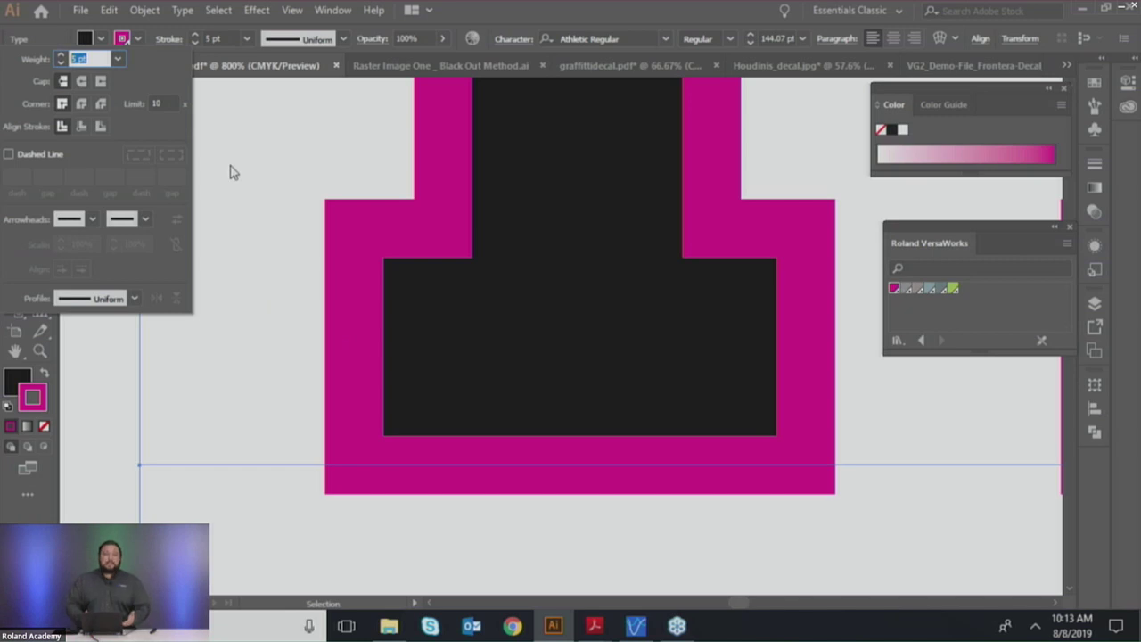
click(117, 58)
click(141, 128)
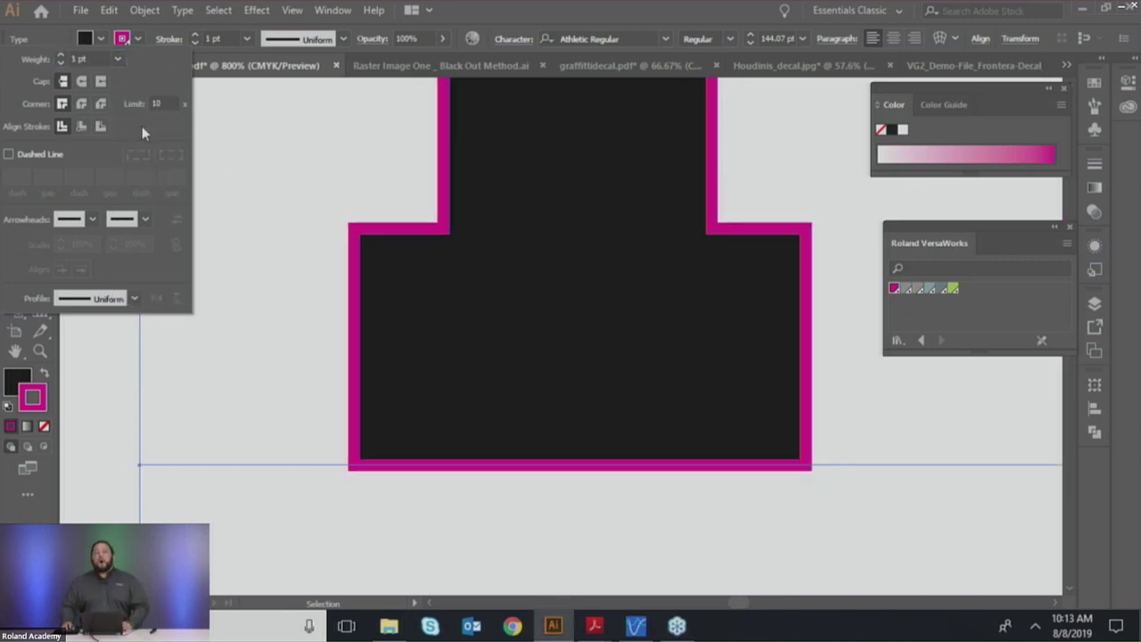
click(117, 59)
click(134, 91)
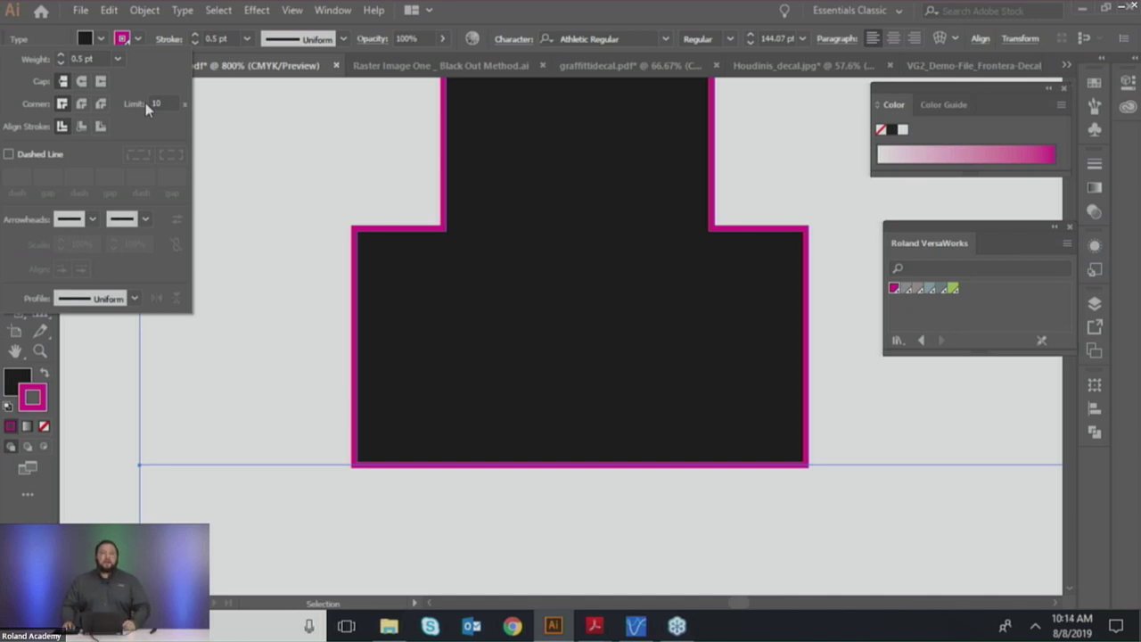
Step: Set the TROUT text's stroke weight to 5 pt and view the whole jersey layout
click(102, 58)
click(116, 59)
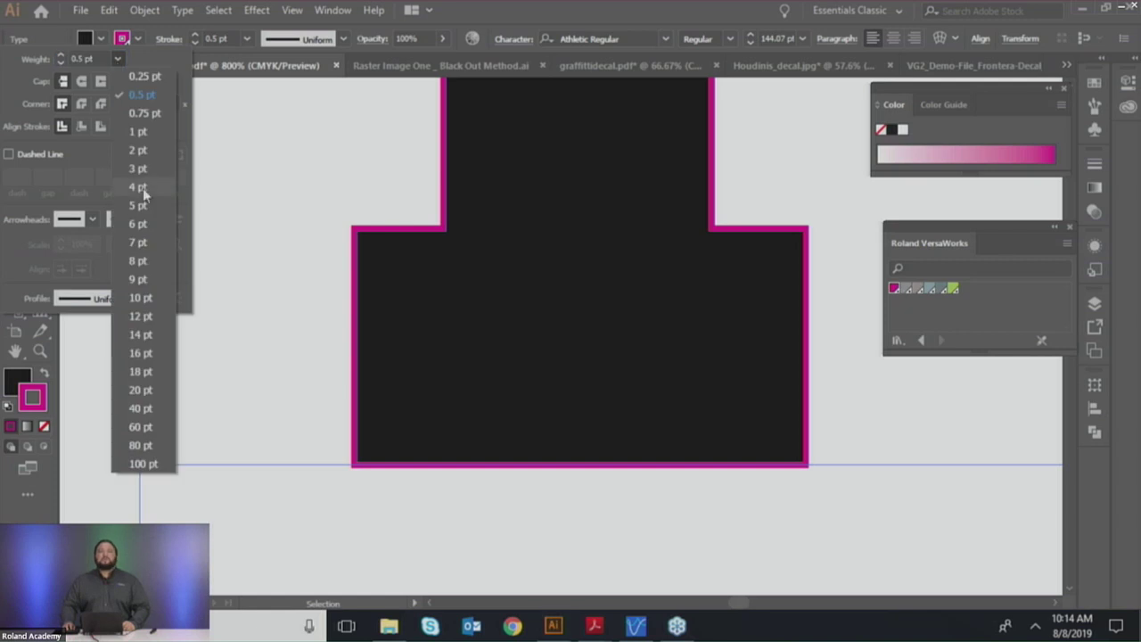
click(143, 206)
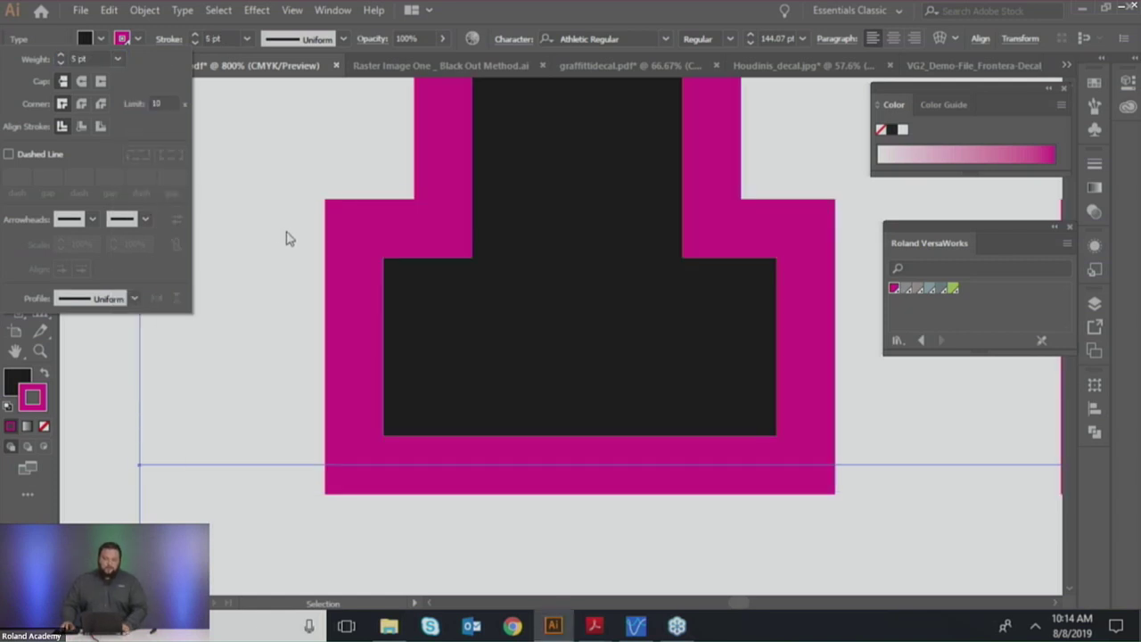
scroll(314, 203, down, 6)
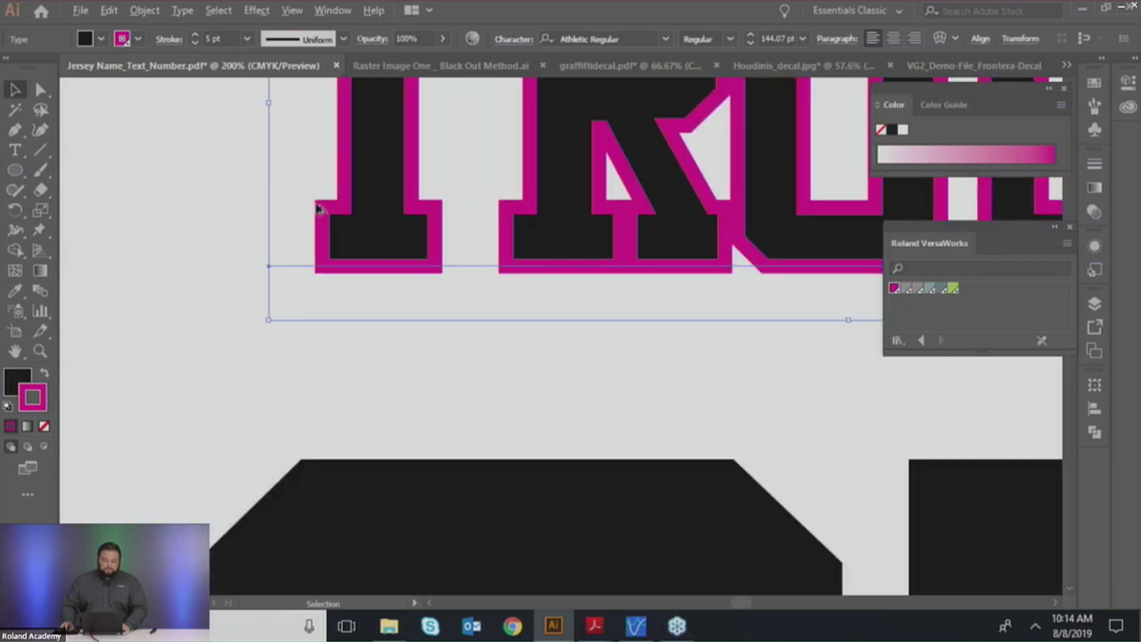
scroll(332, 214, down, 2)
scroll(335, 216, down, 1)
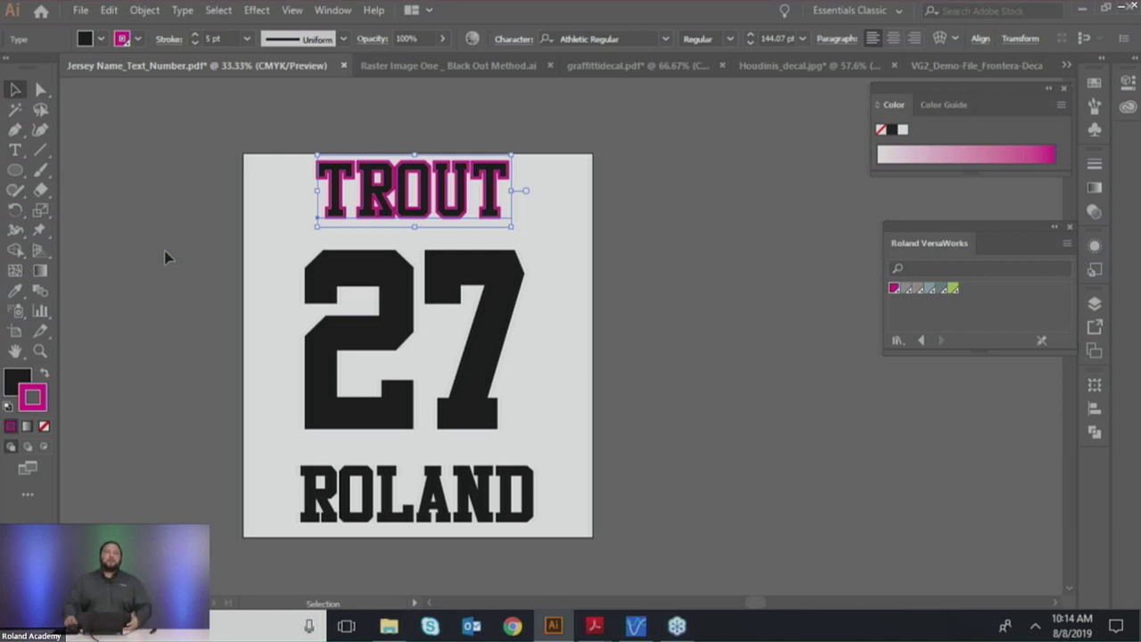
Step: Apply the magenta Roland VersaWorks swatch to the stroke of the number 27 and inspect its outline up close
click(334, 294)
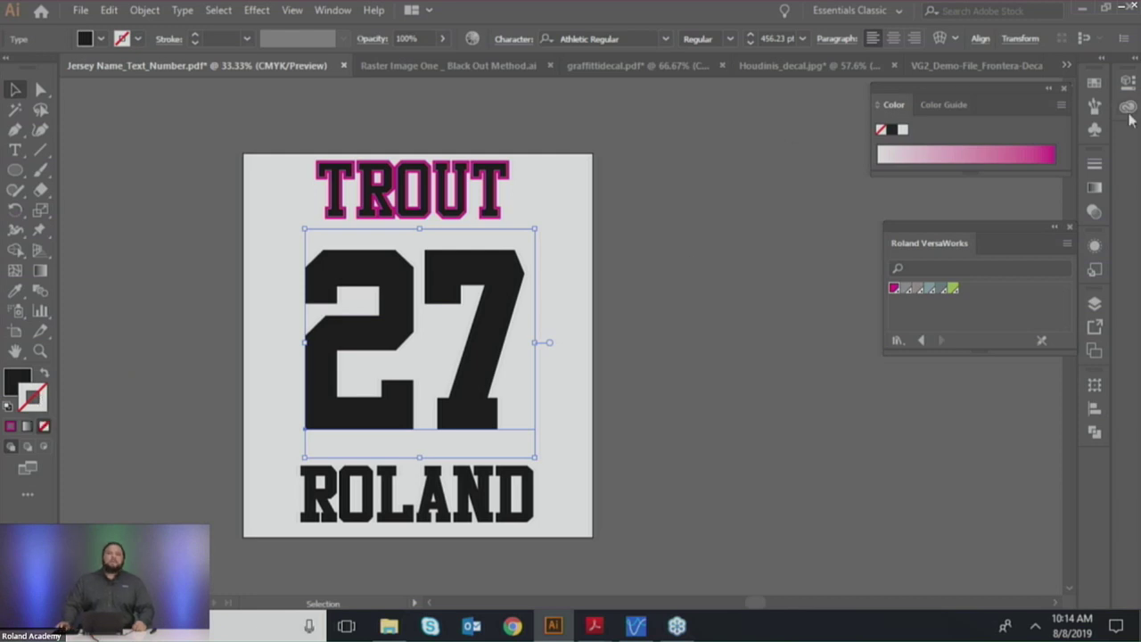
click(1096, 93)
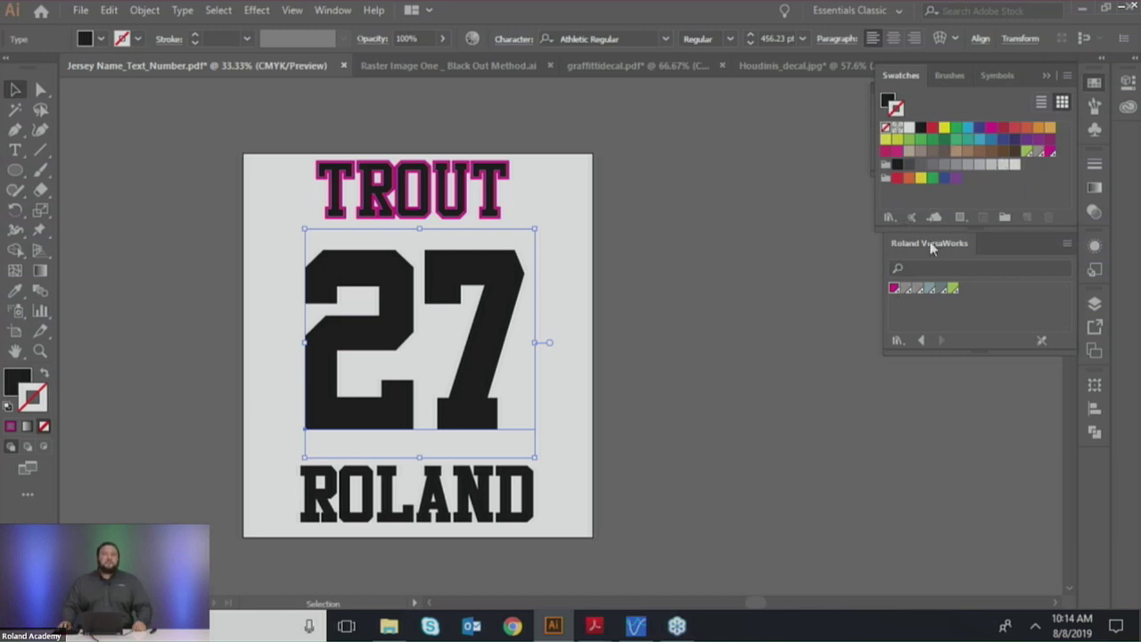
mouse_move(895, 293)
mouse_down()
mouse_move(757, 301)
mouse_move(403, 375)
mouse_move(45, 403)
mouse_up()
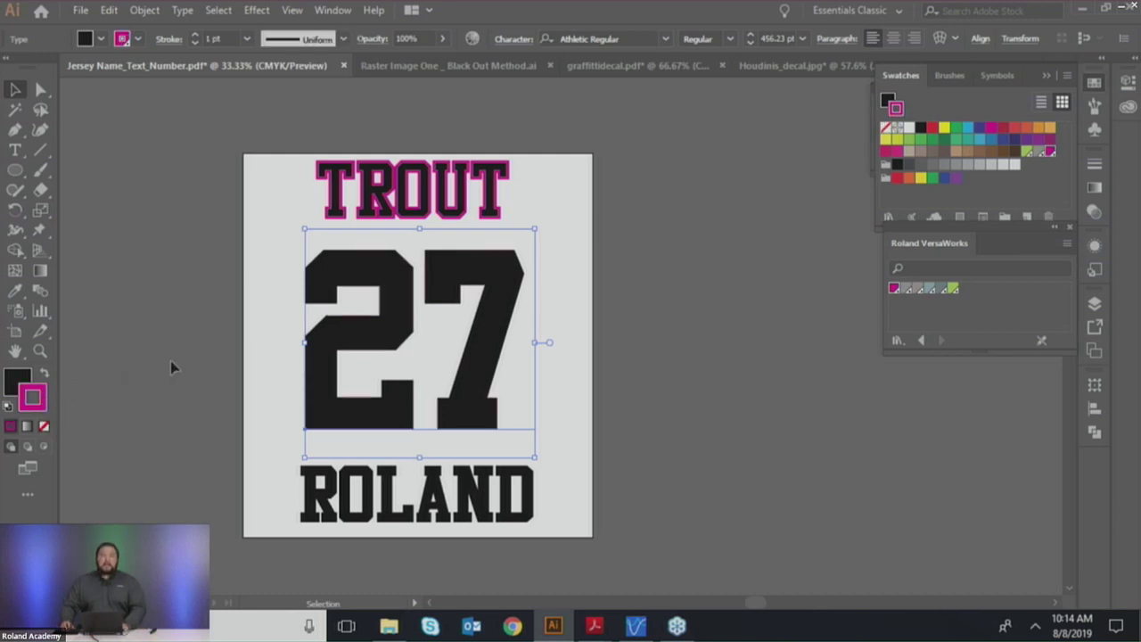
scroll(308, 357, up, 8)
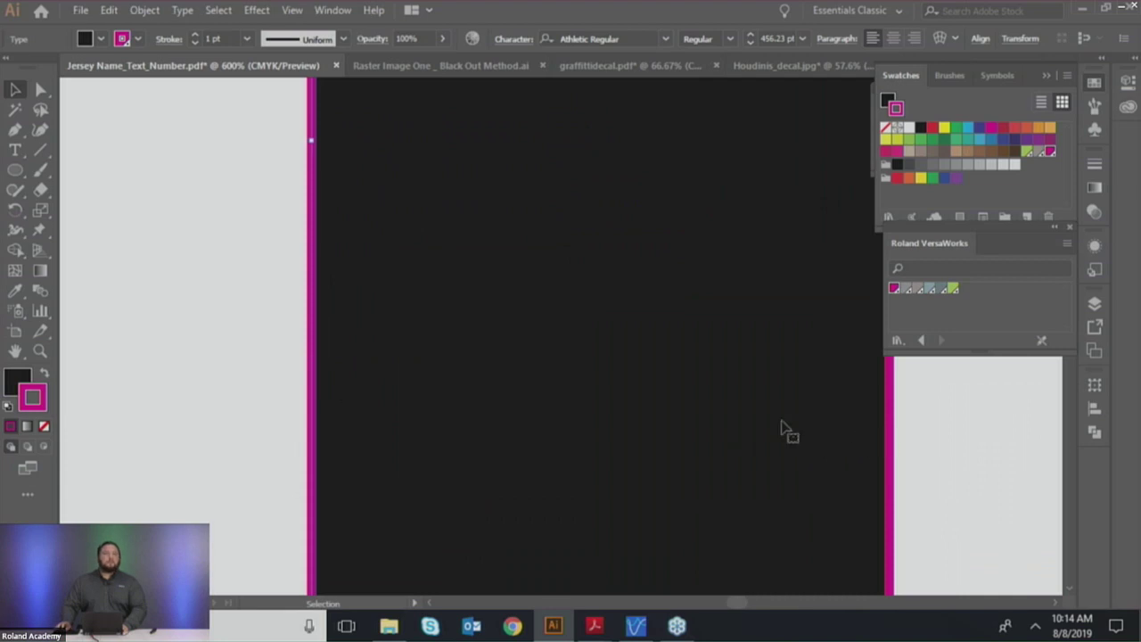
scroll(614, 409, down, 8)
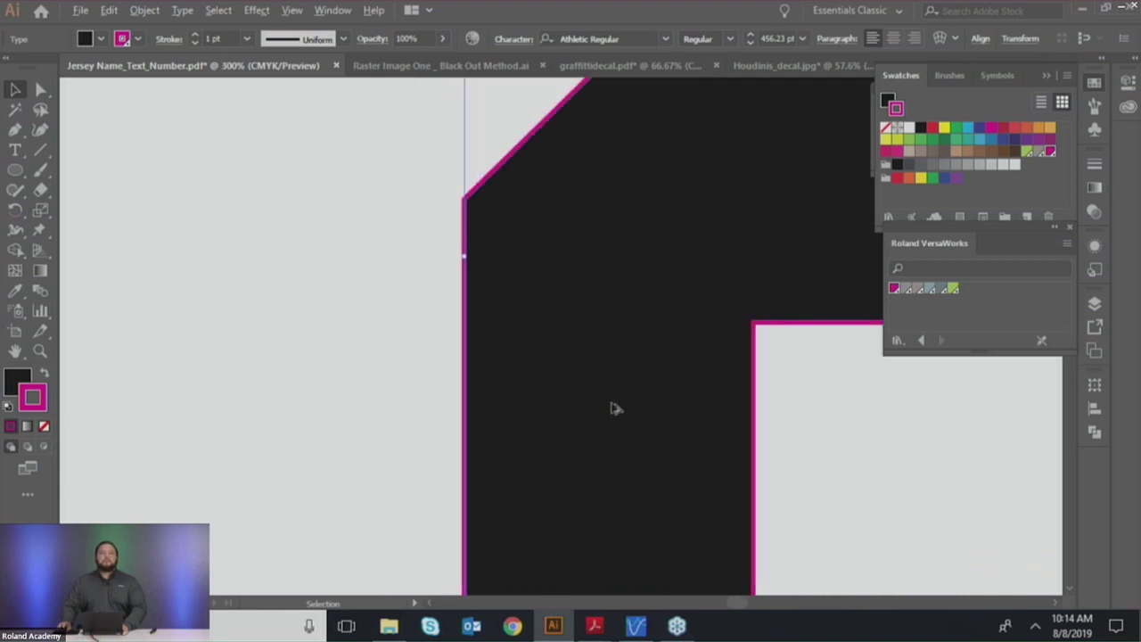
Step: Set the stroke weight of the number 27 to 5 pt and check its outline
scroll(613, 408, down, 3)
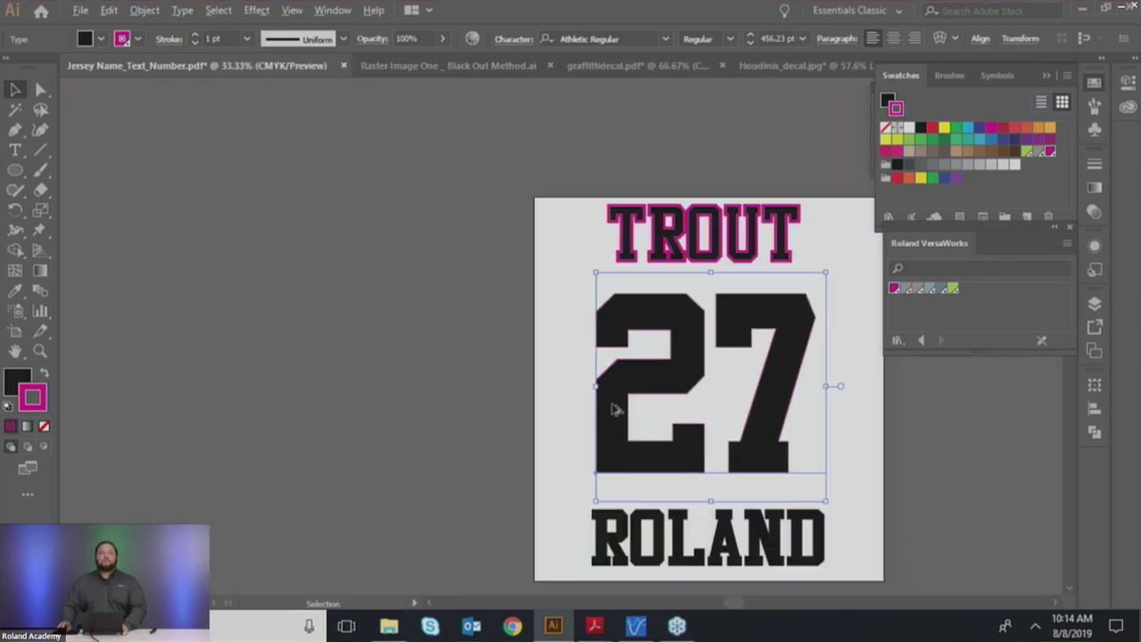
click(214, 38)
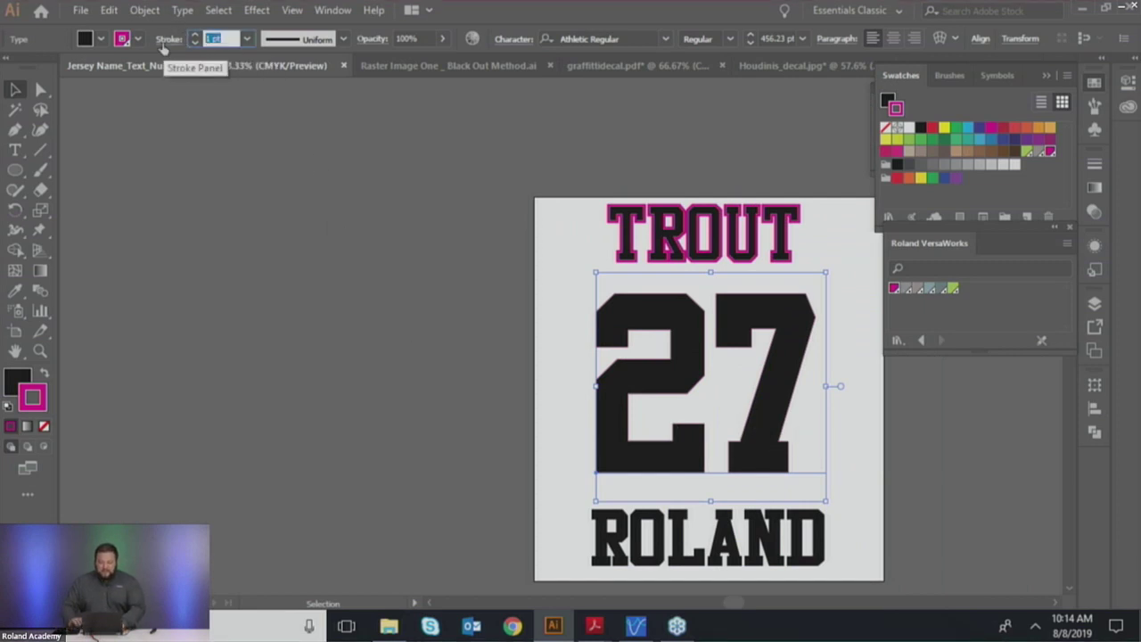
text(5)
key(Return)
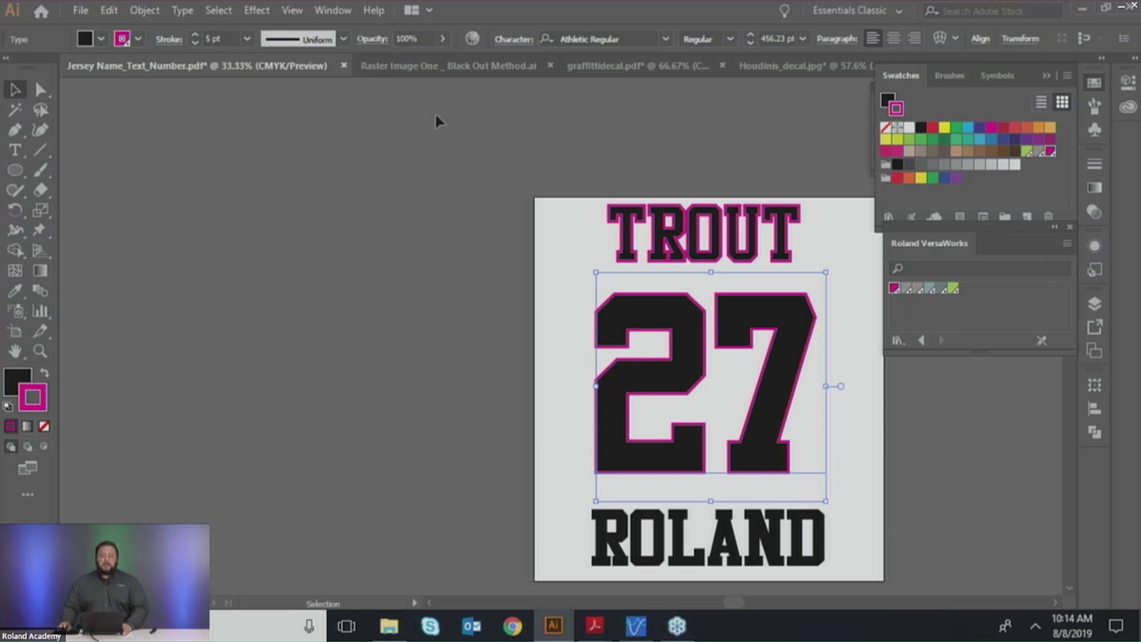
scroll(604, 300, up, 2)
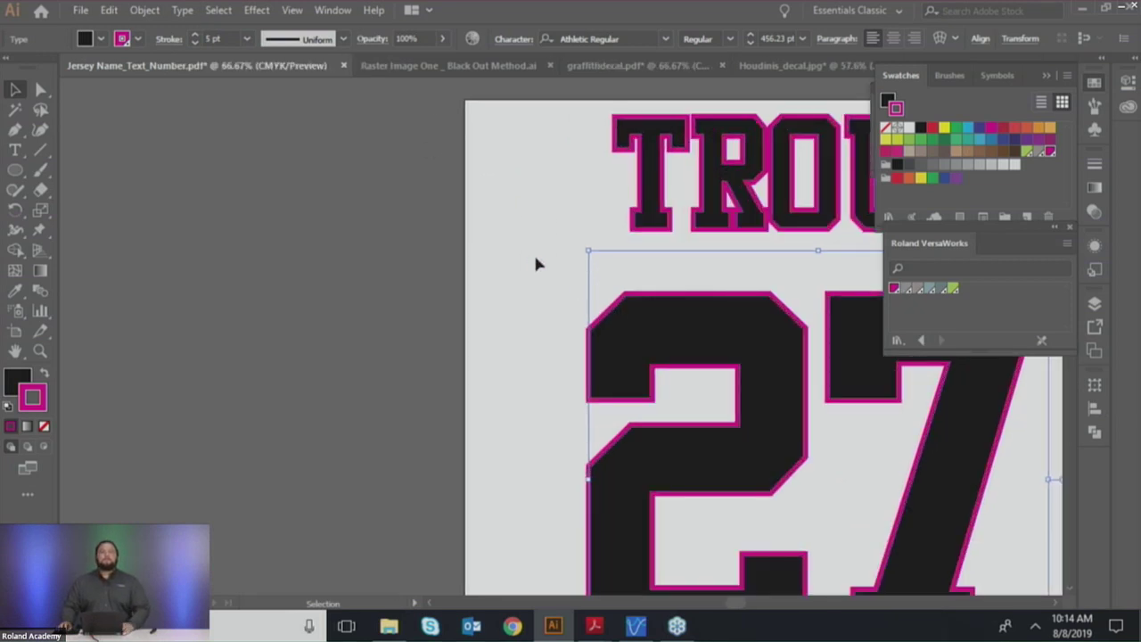
drag(683, 326, 477, 201)
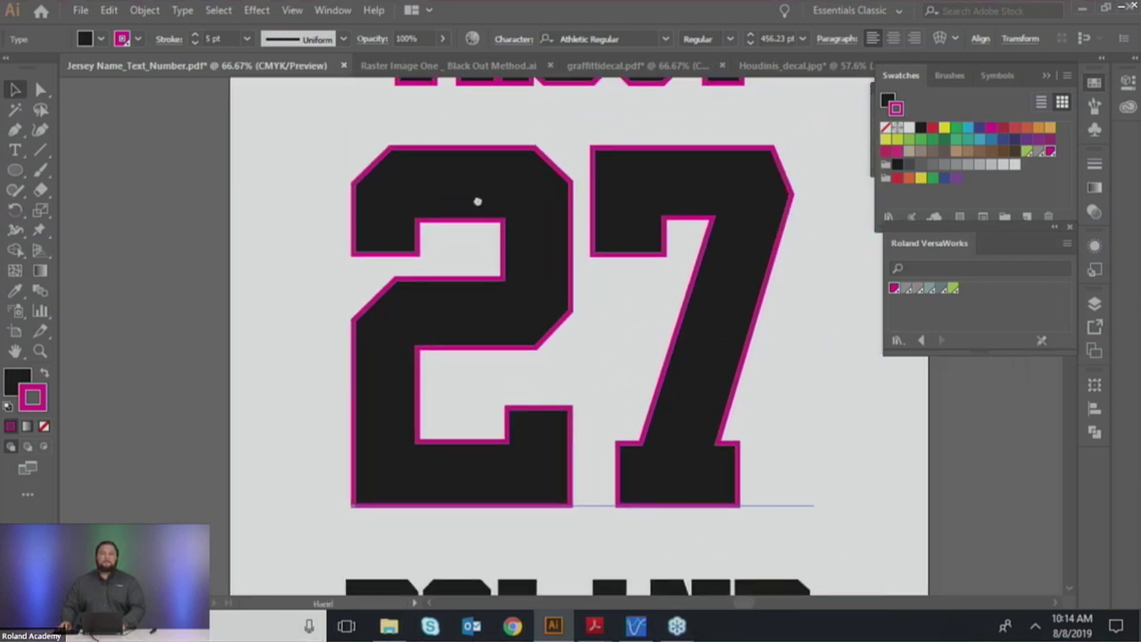
click(517, 321)
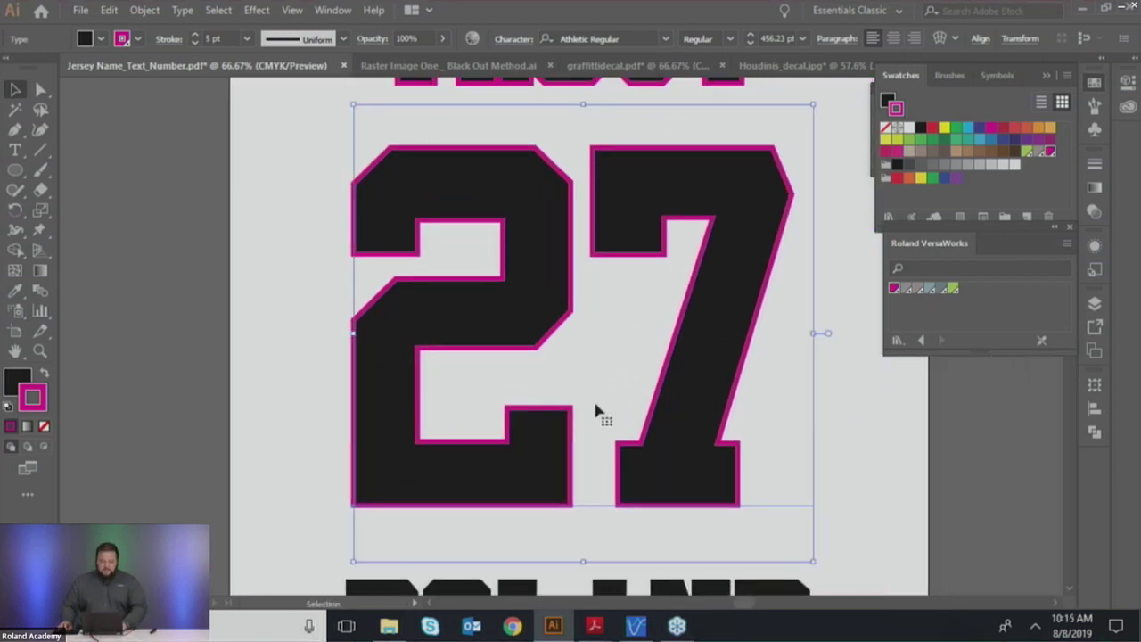
Step: Apply the CutContour swatch as the stroke of the ROLAND text and set its weight to 5 pt
scroll(591, 374, down, 5)
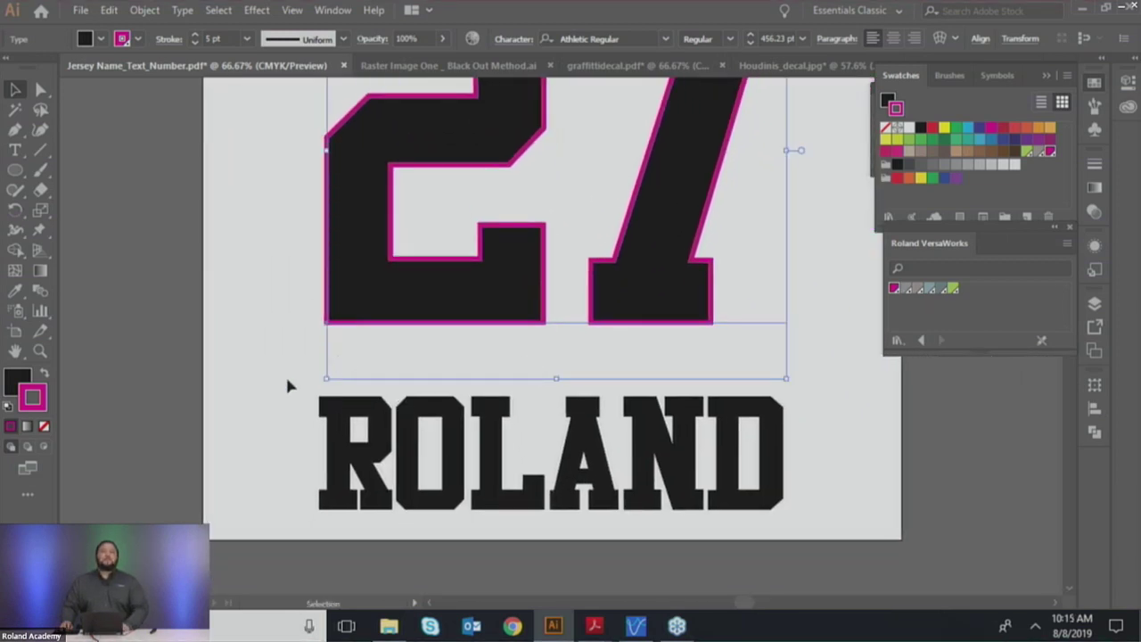
drag(280, 388, 788, 499)
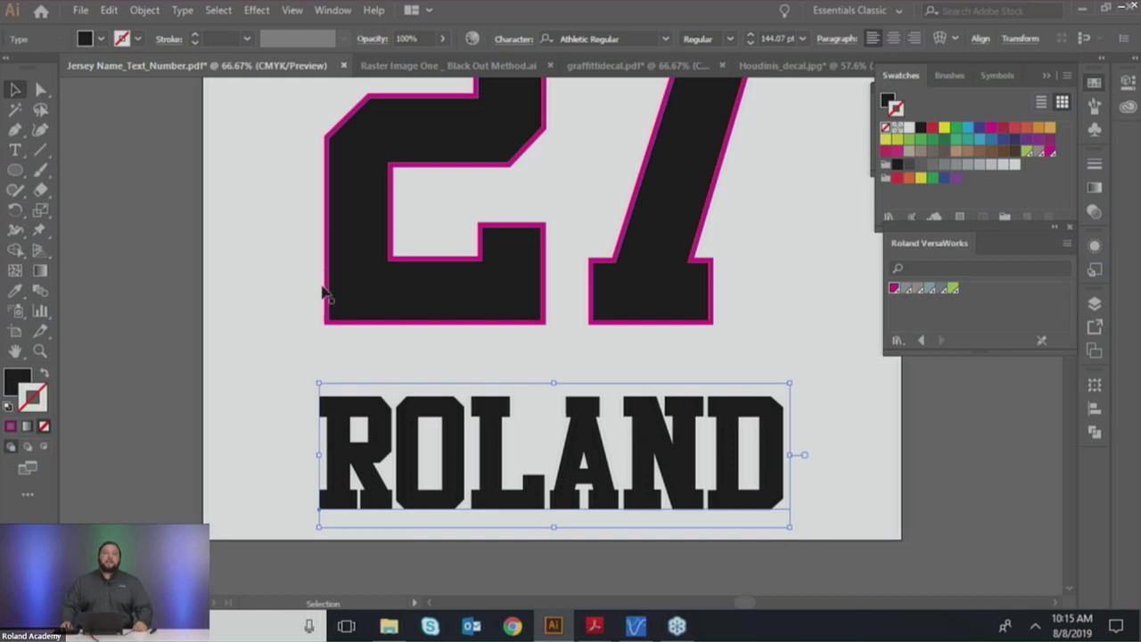
click(139, 40)
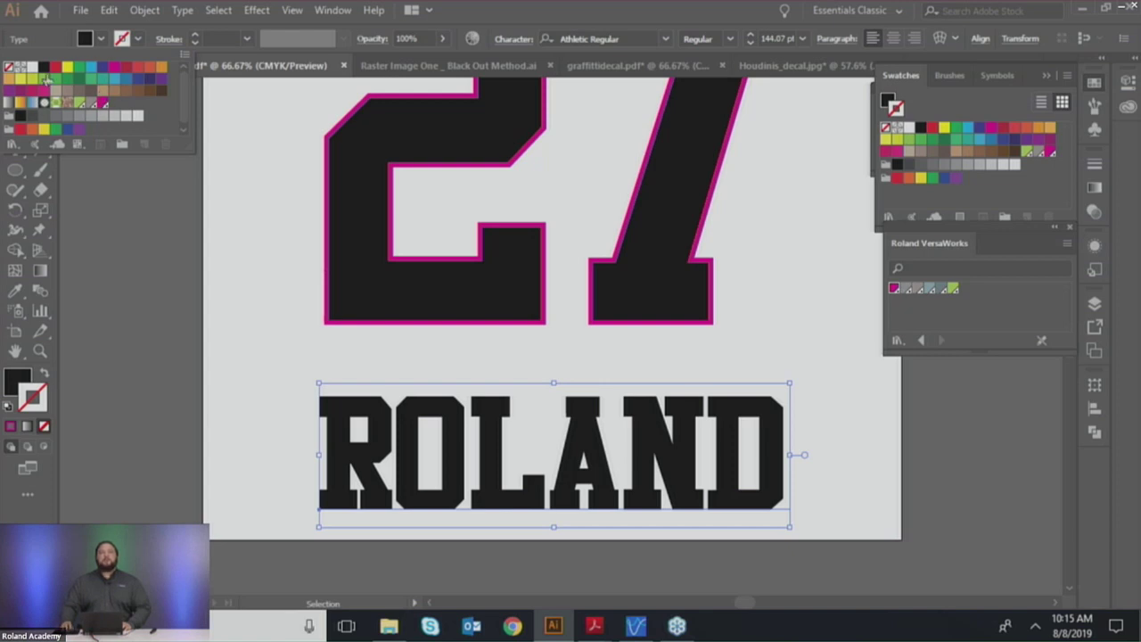
click(102, 104)
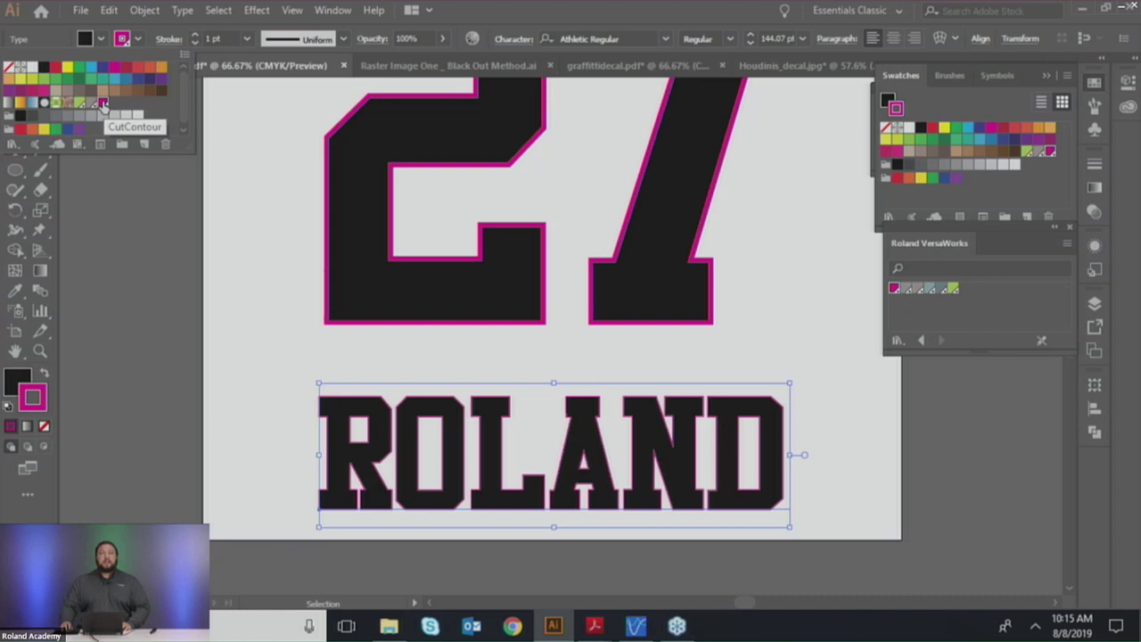
click(218, 40)
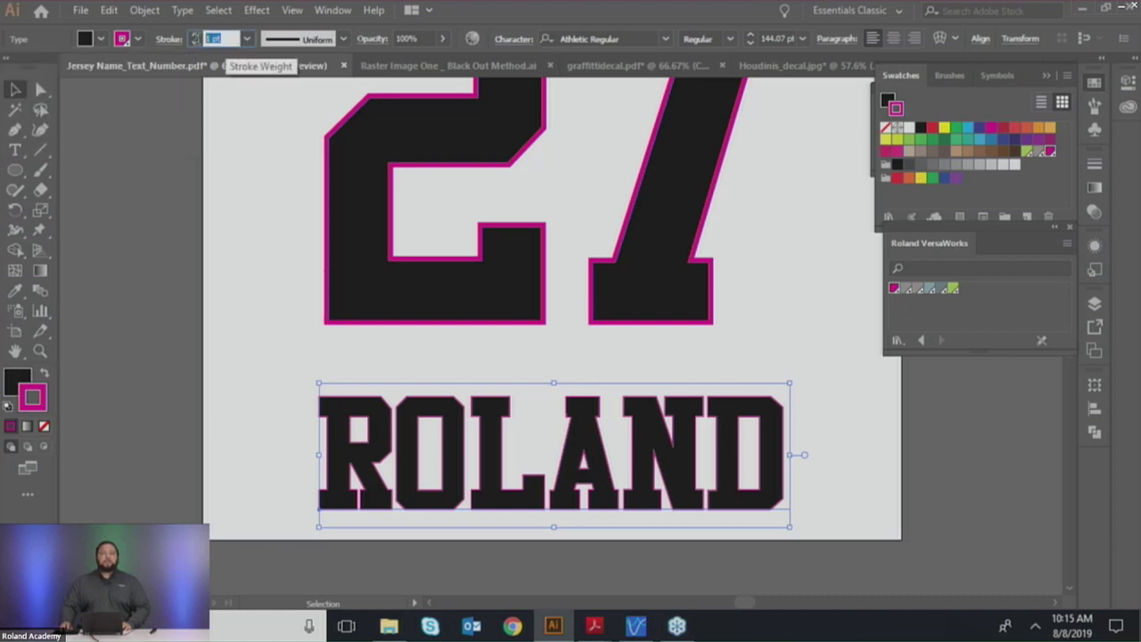
text(5)
key(Tab)
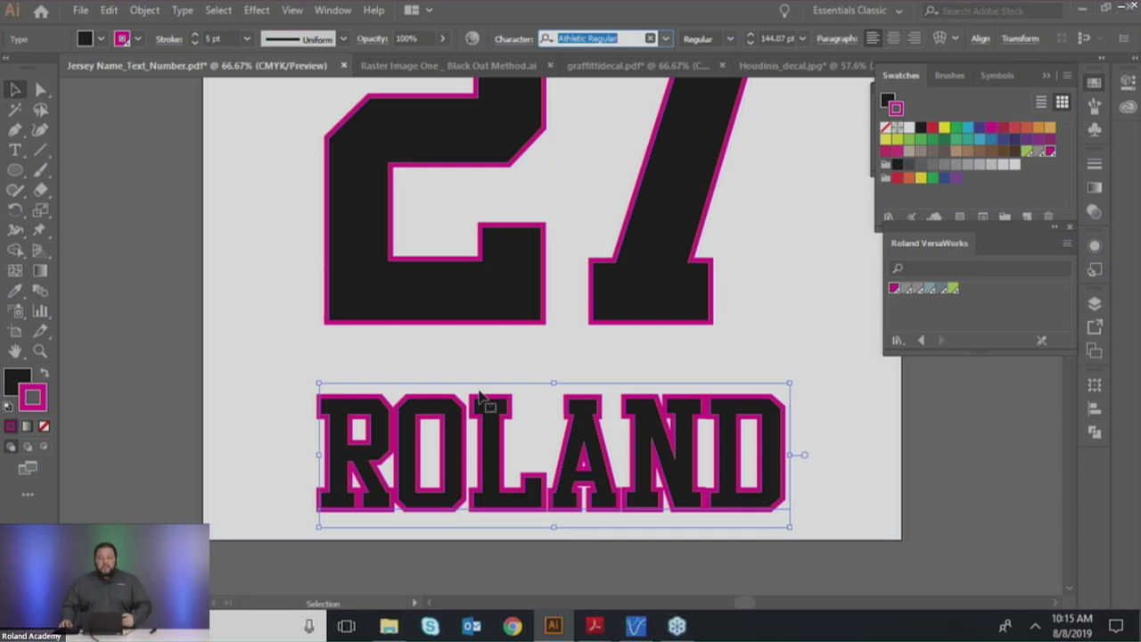
Step: Close the jersey document without saving its changes and bring the Brand Name logo document into view
click(344, 66)
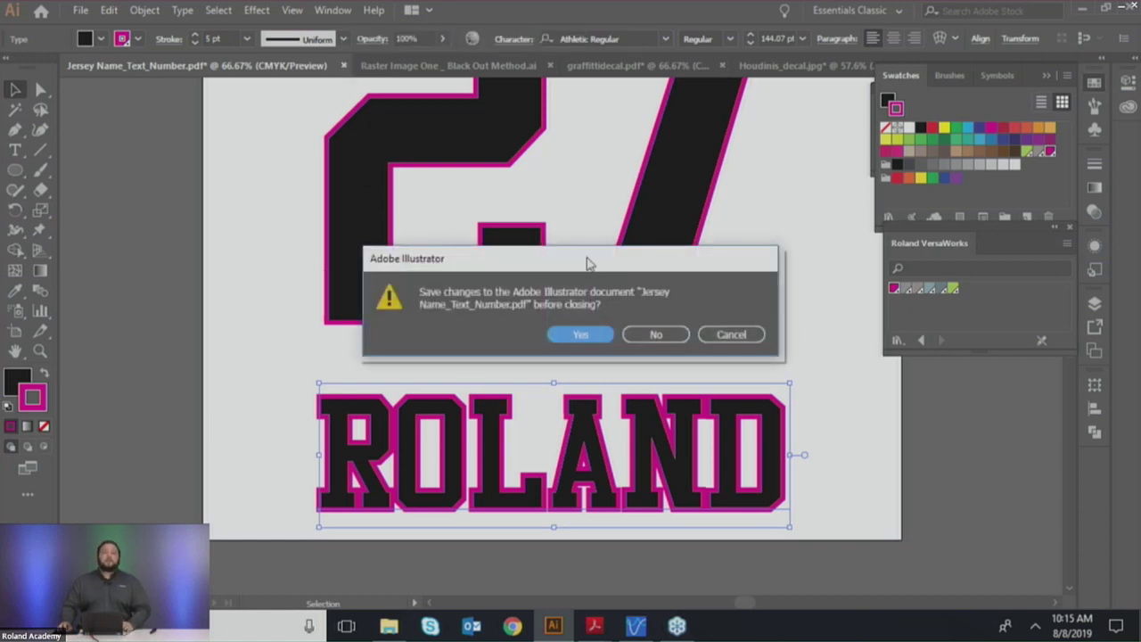
click(660, 335)
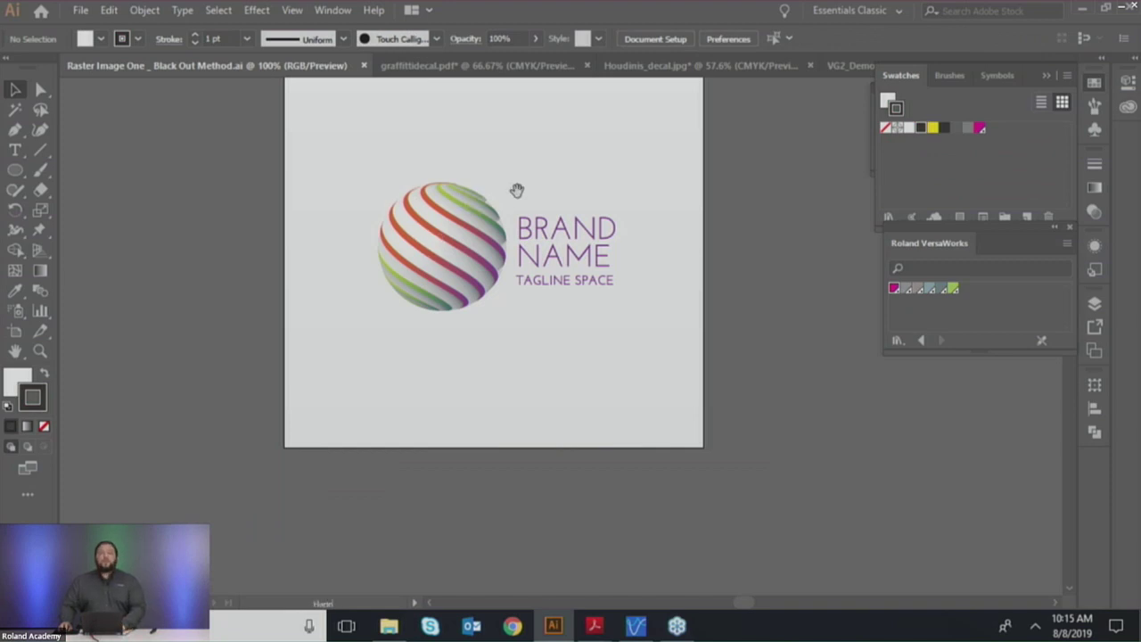
drag(529, 175, 550, 244)
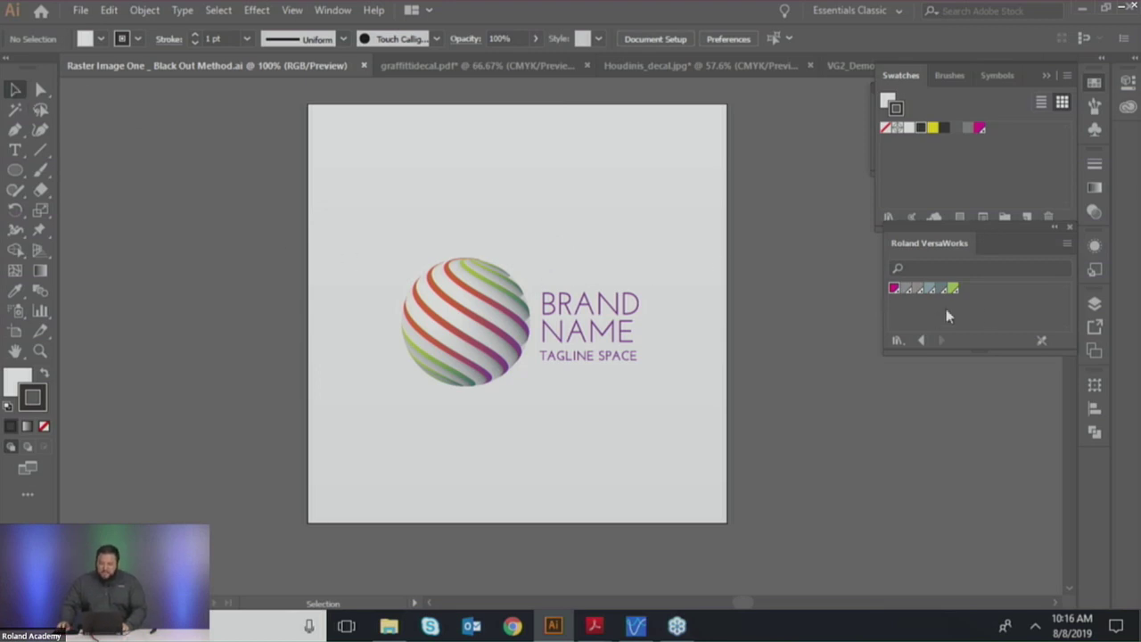
Step: Add a new layer above the locked Layer 1 in the logo document
click(1095, 306)
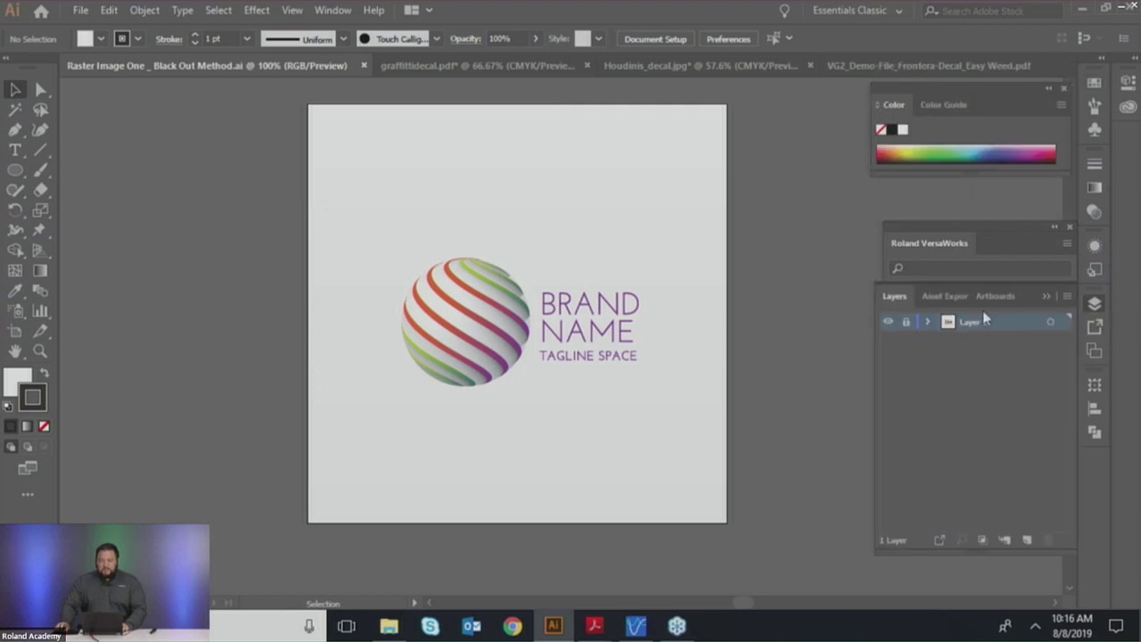
click(908, 325)
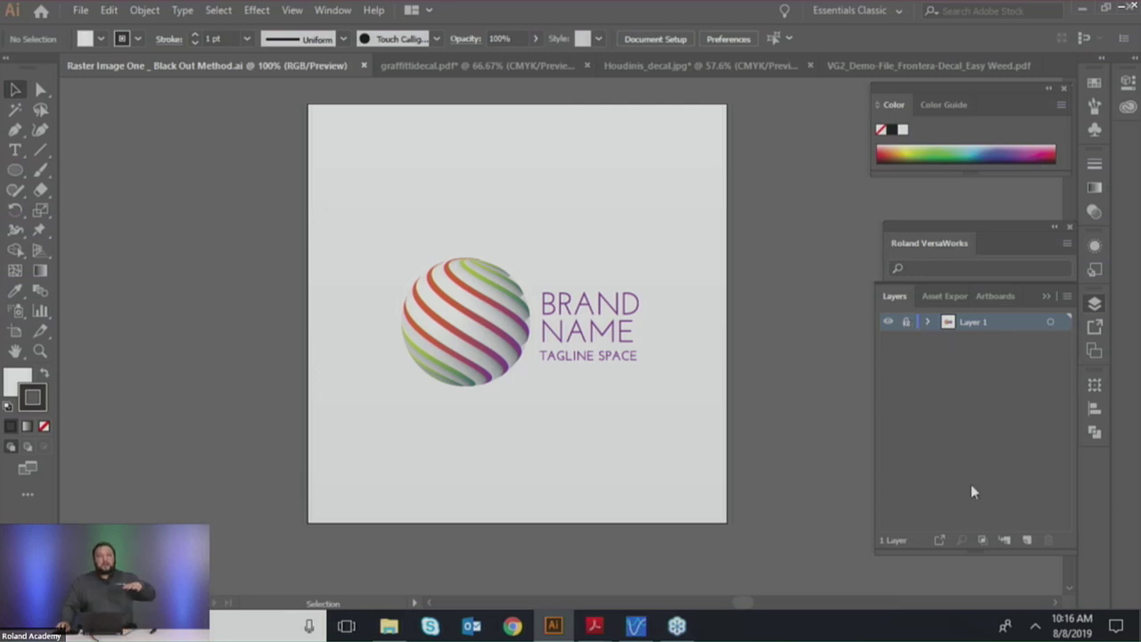
click(1025, 542)
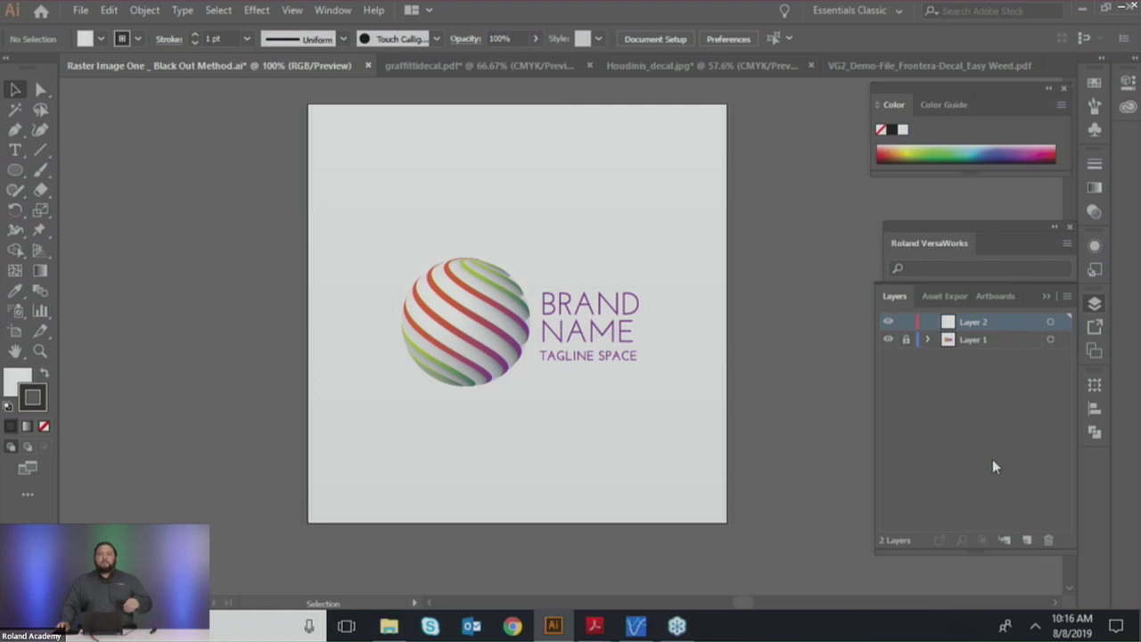
Step: Rename Layer 1, which holds the logo, as Artwork
double_click(974, 339)
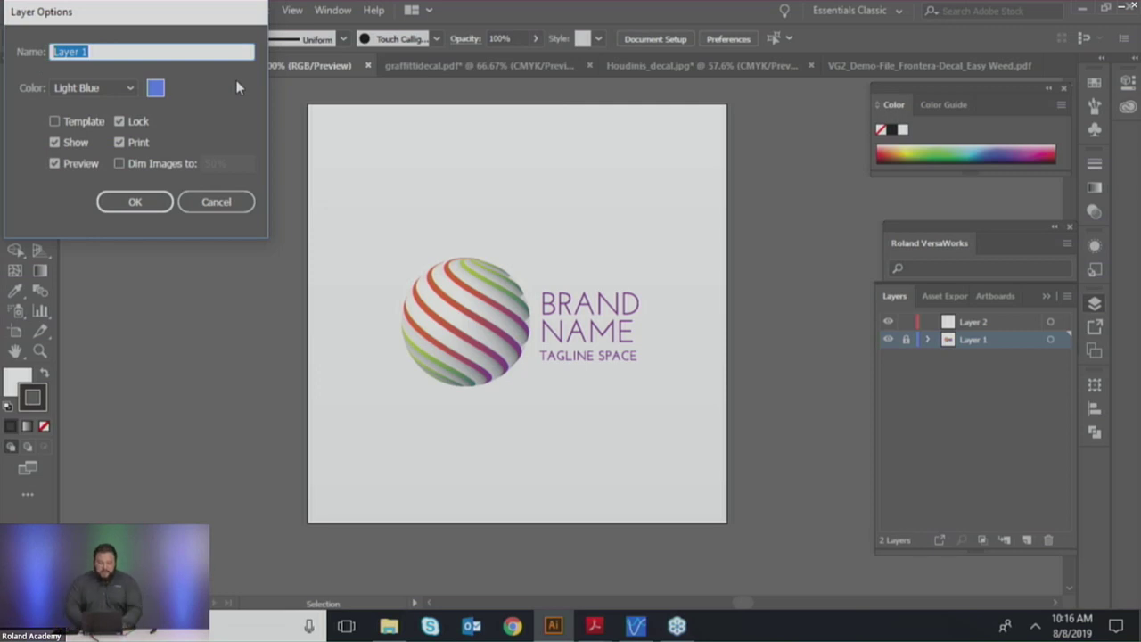
text(Artwor)
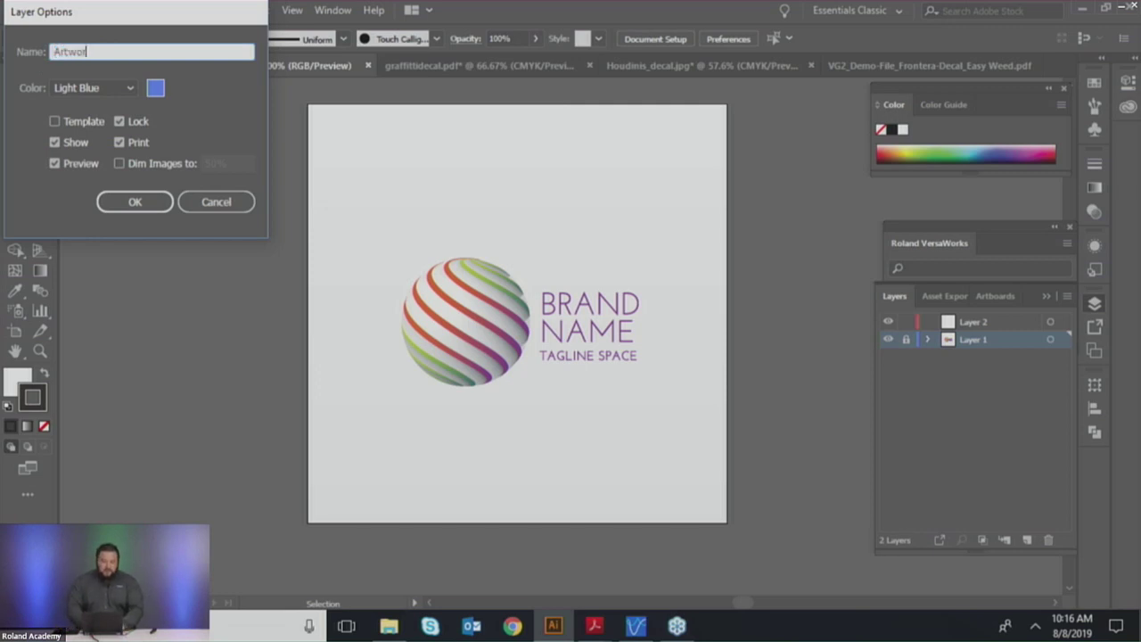
text(k)
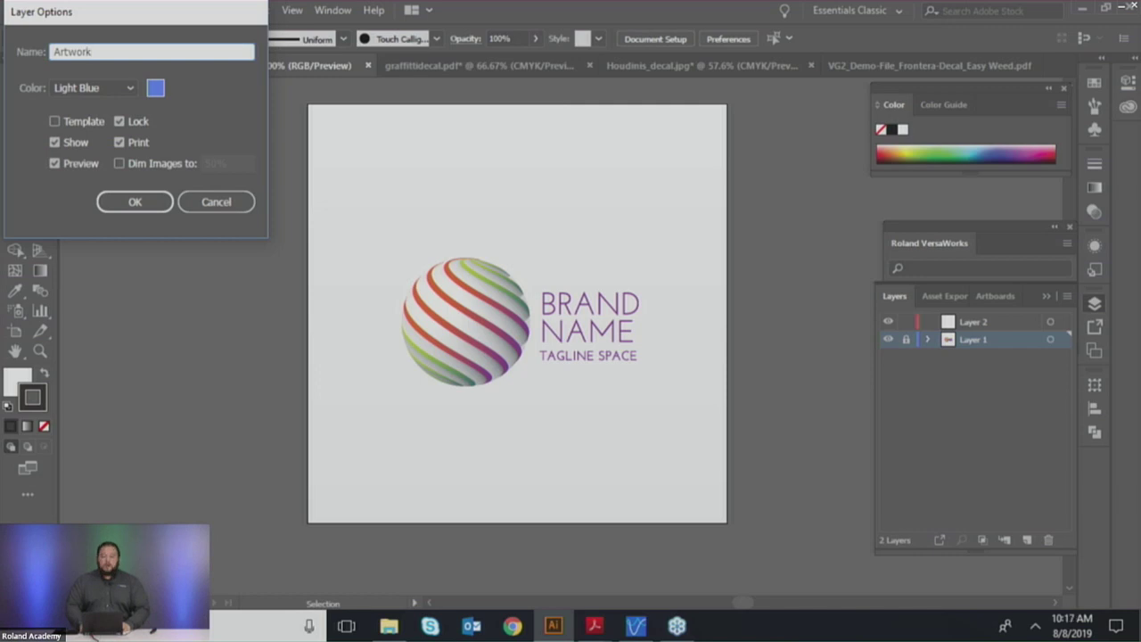
key(Return)
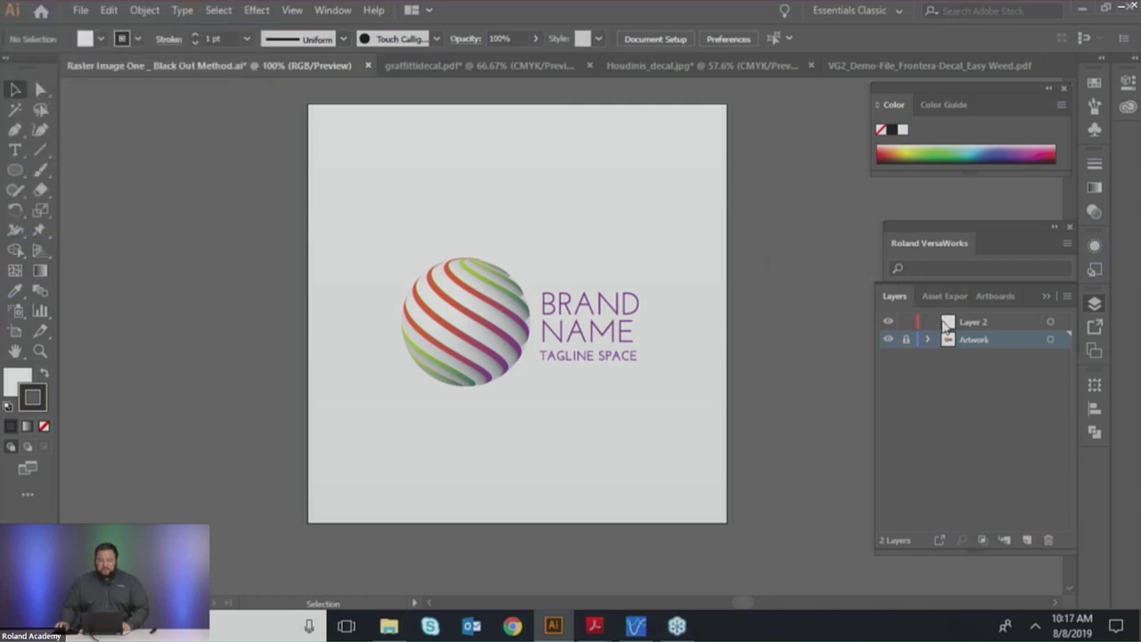
Step: Rename Layer 2 as Cutpath, and unlock and relock the Artwork layer
double_click(972, 321)
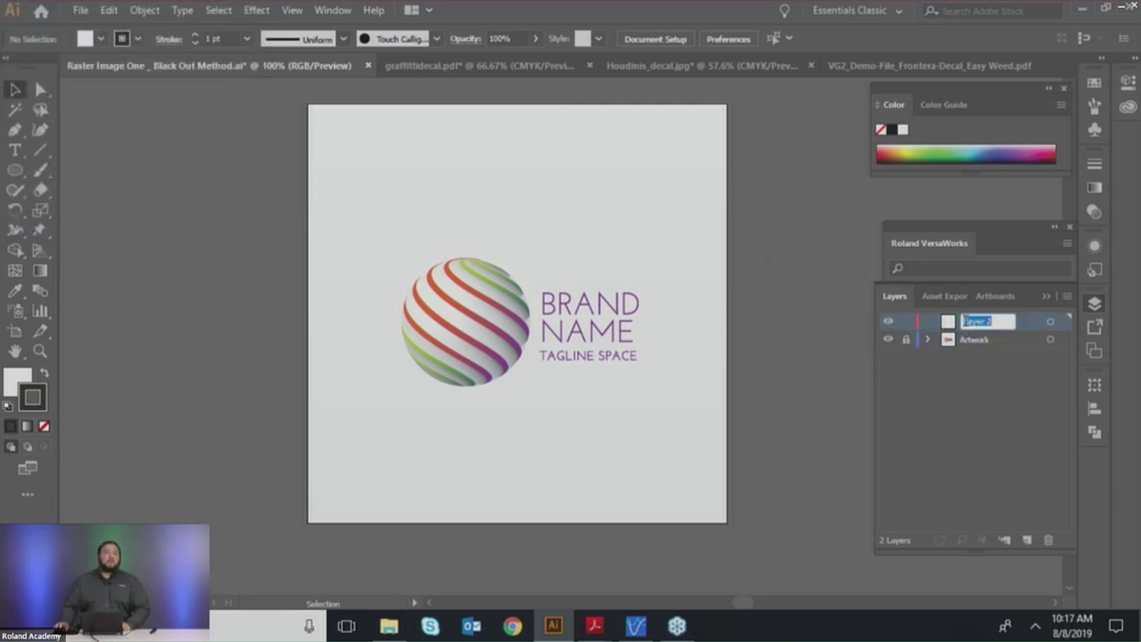
text(c)
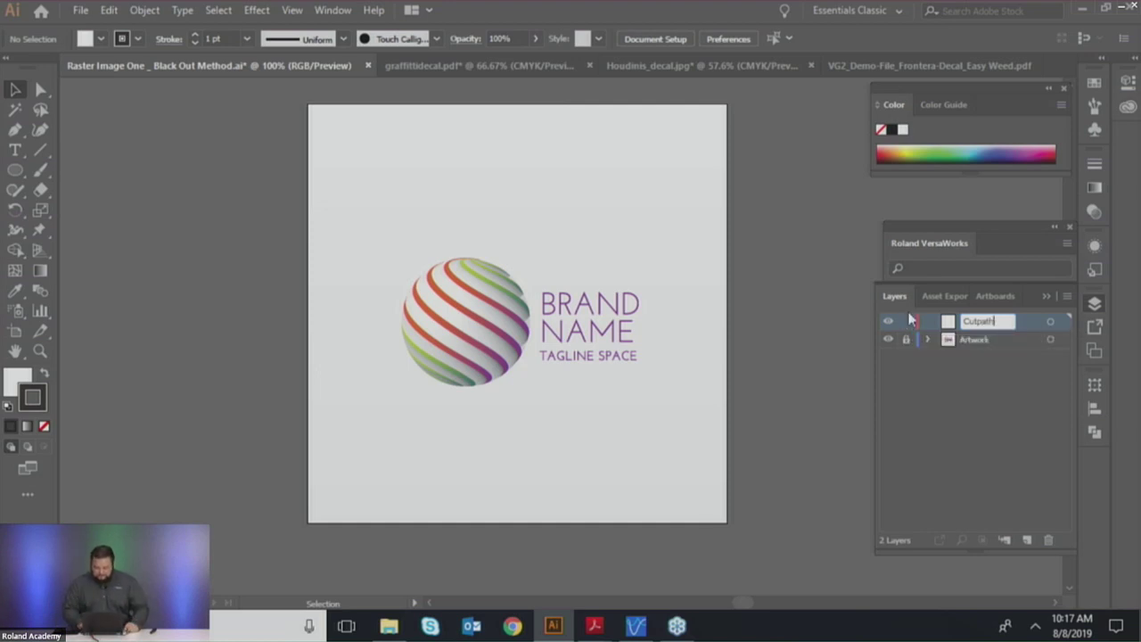
key(Return)
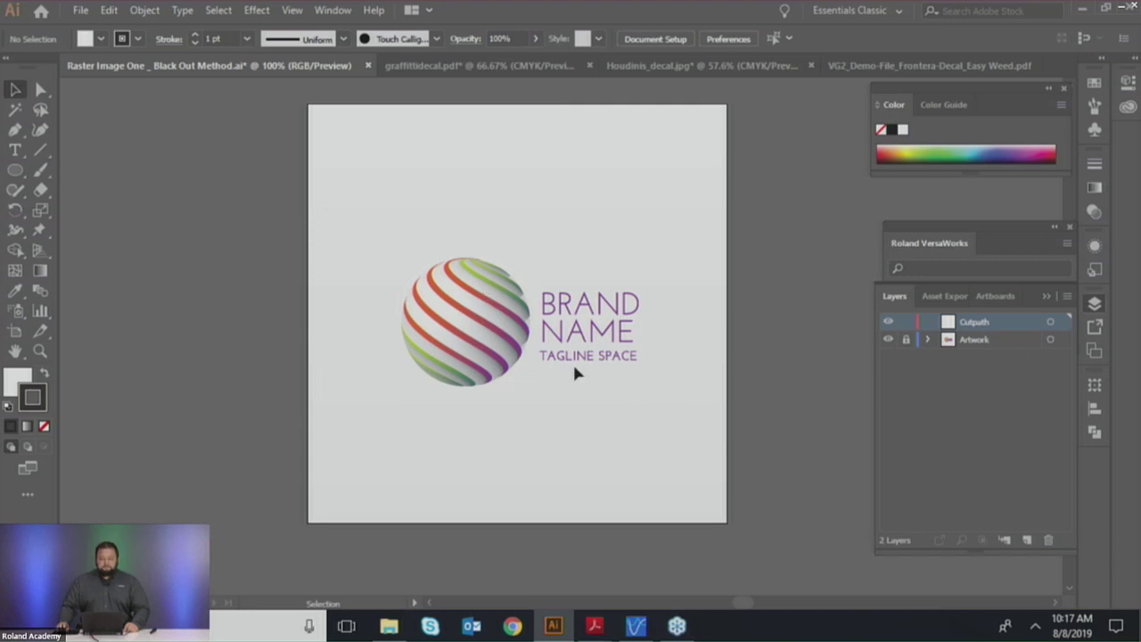
click(906, 342)
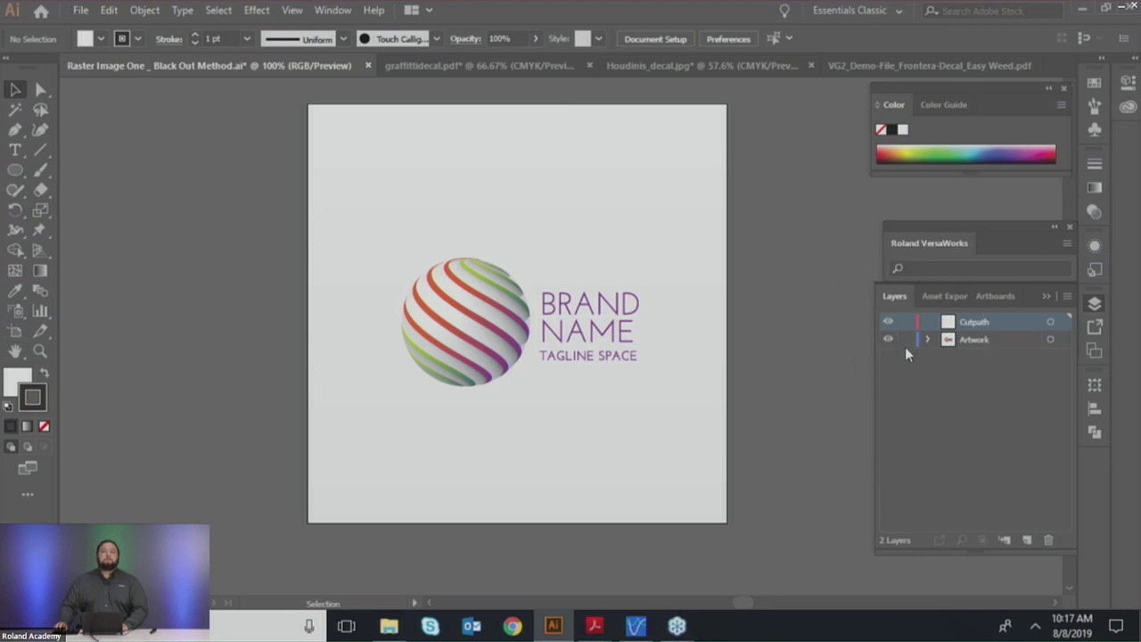
click(905, 346)
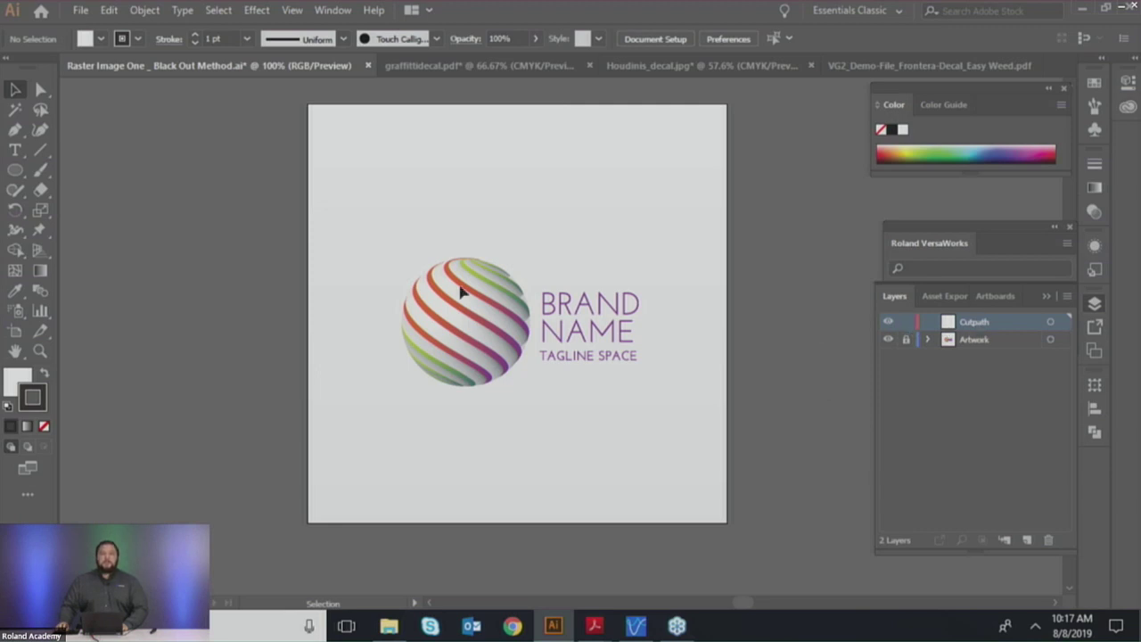
Step: Draw a black-filled rectangle on the Cutpath layer covering the brand name and tagline, and round its corners
click(19, 178)
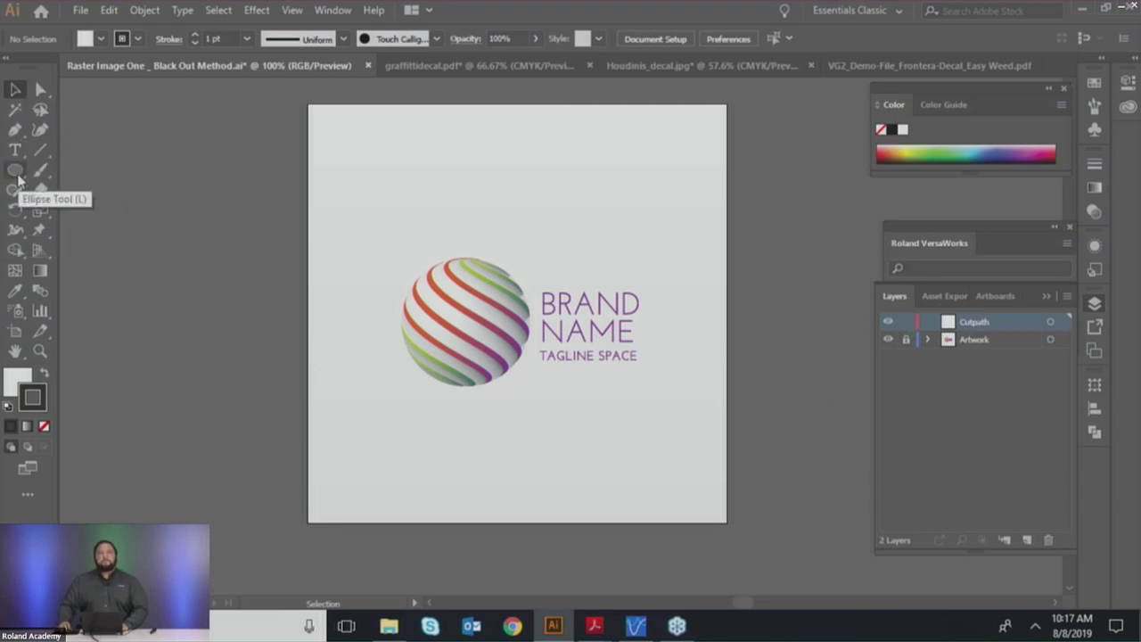
click(19, 178)
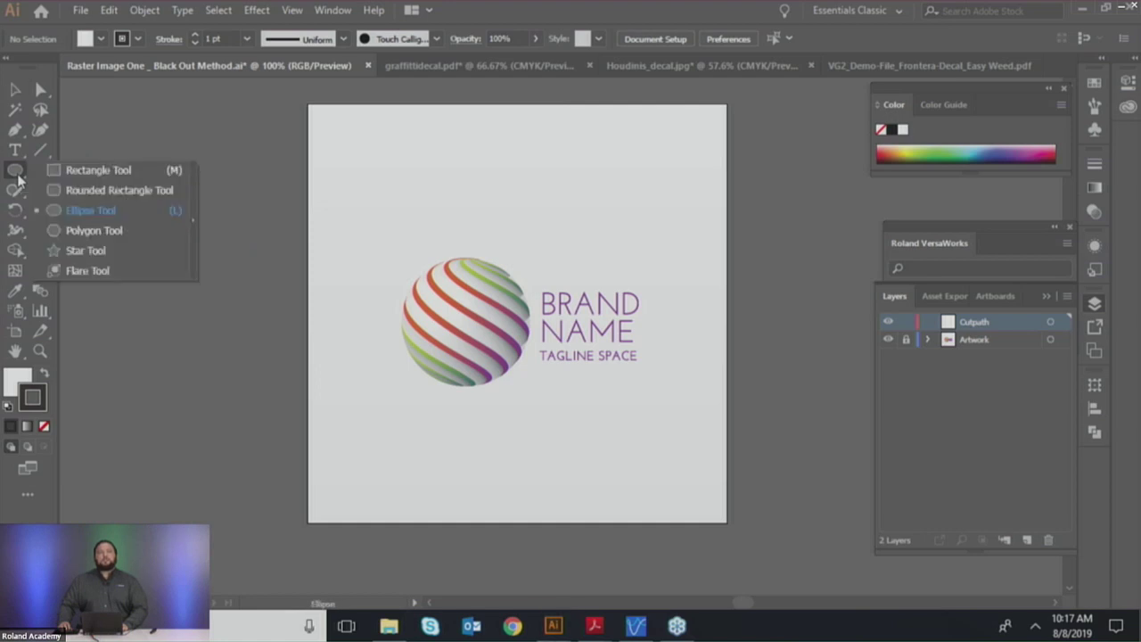
click(68, 170)
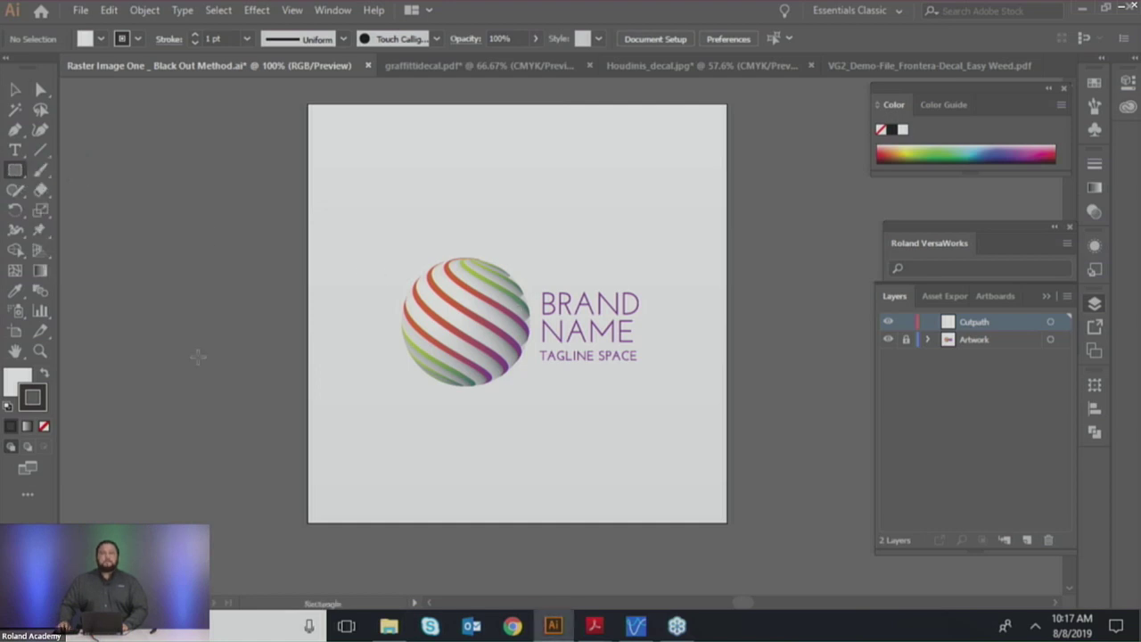
click(17, 382)
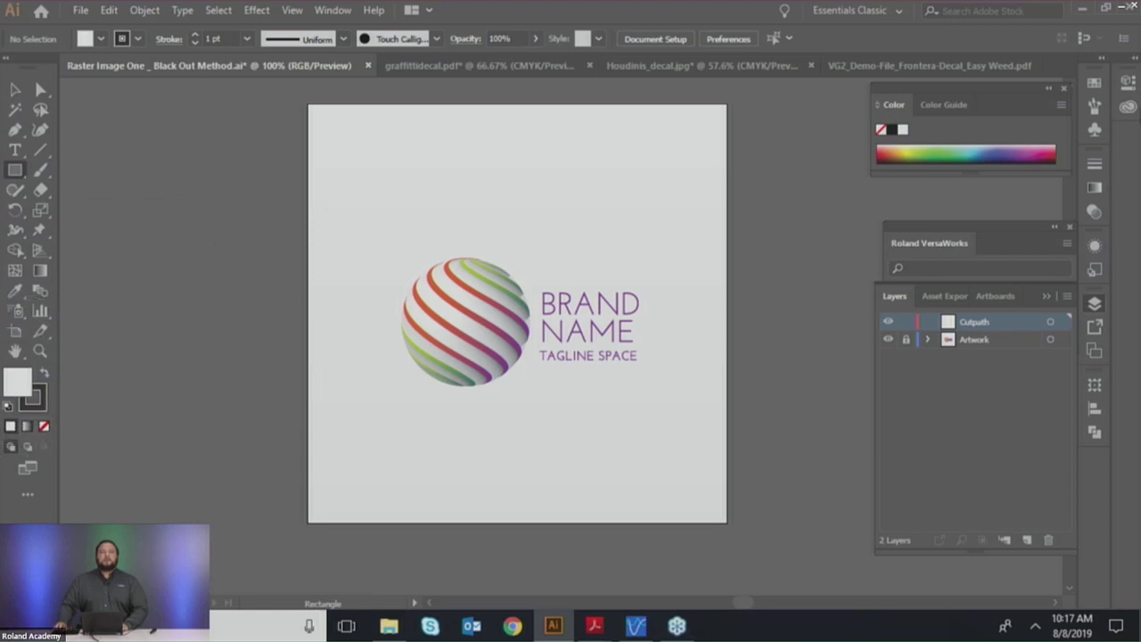
click(1096, 83)
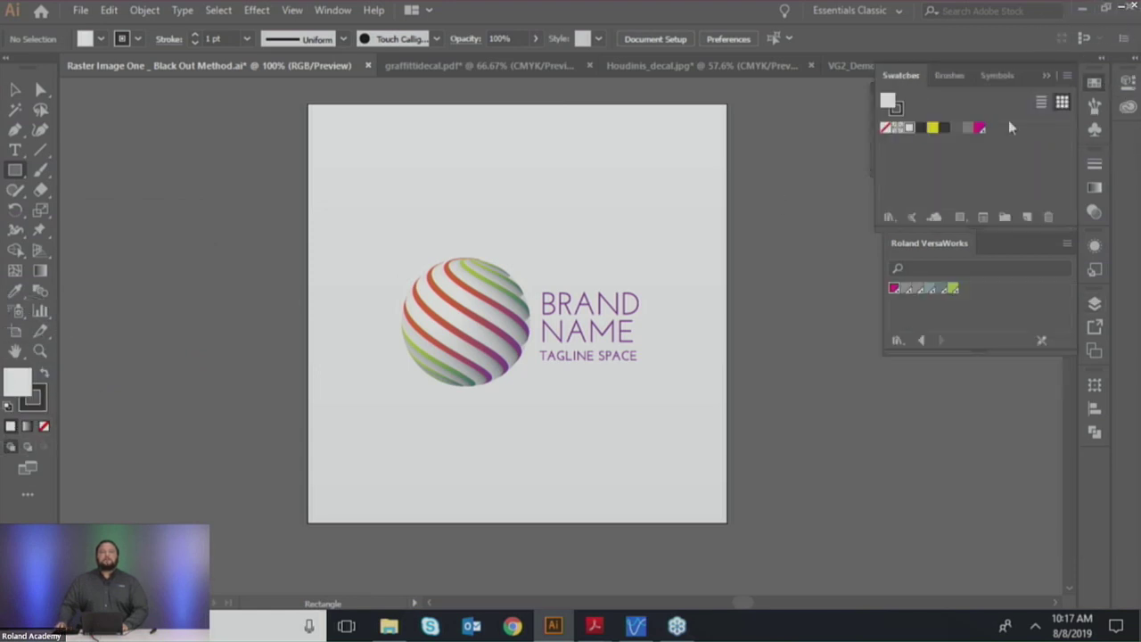
click(920, 129)
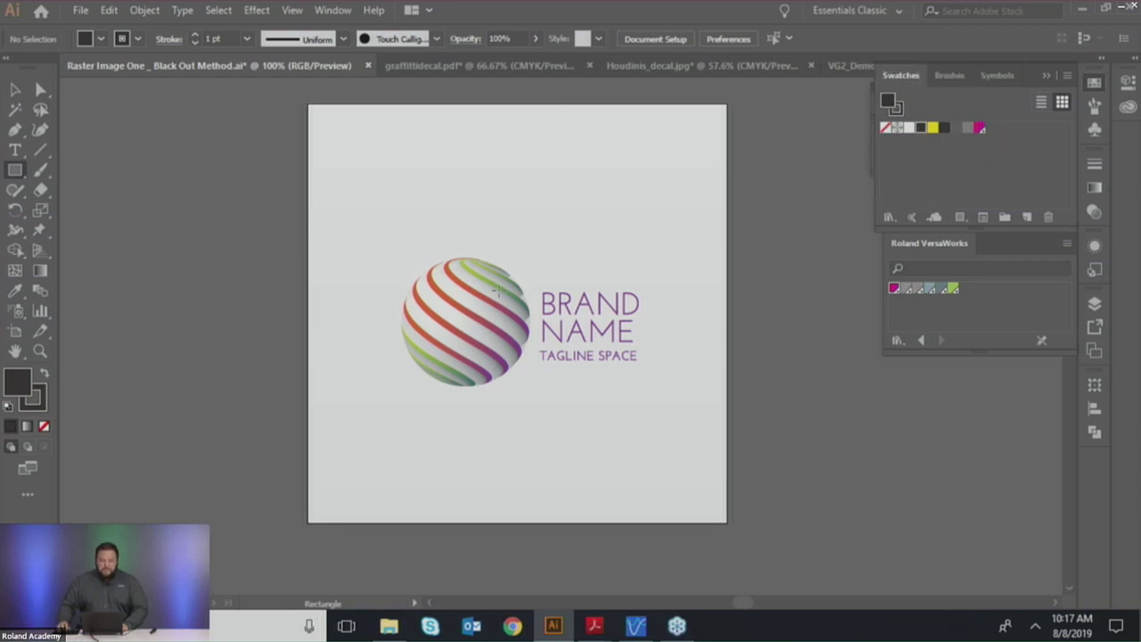
drag(497, 281, 675, 371)
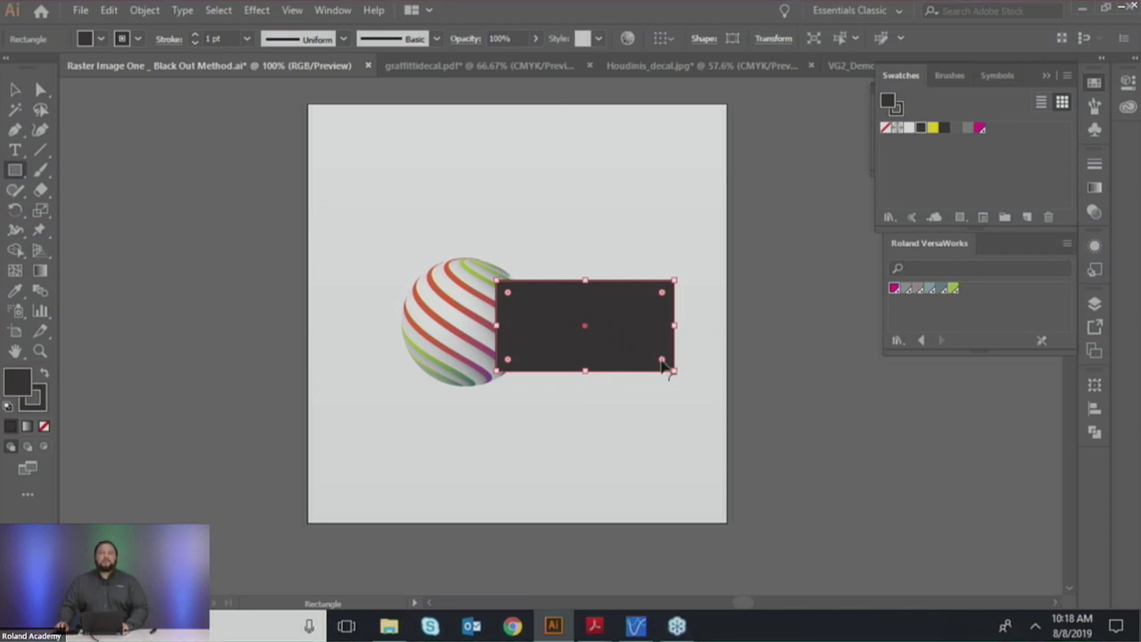
drag(662, 361, 650, 352)
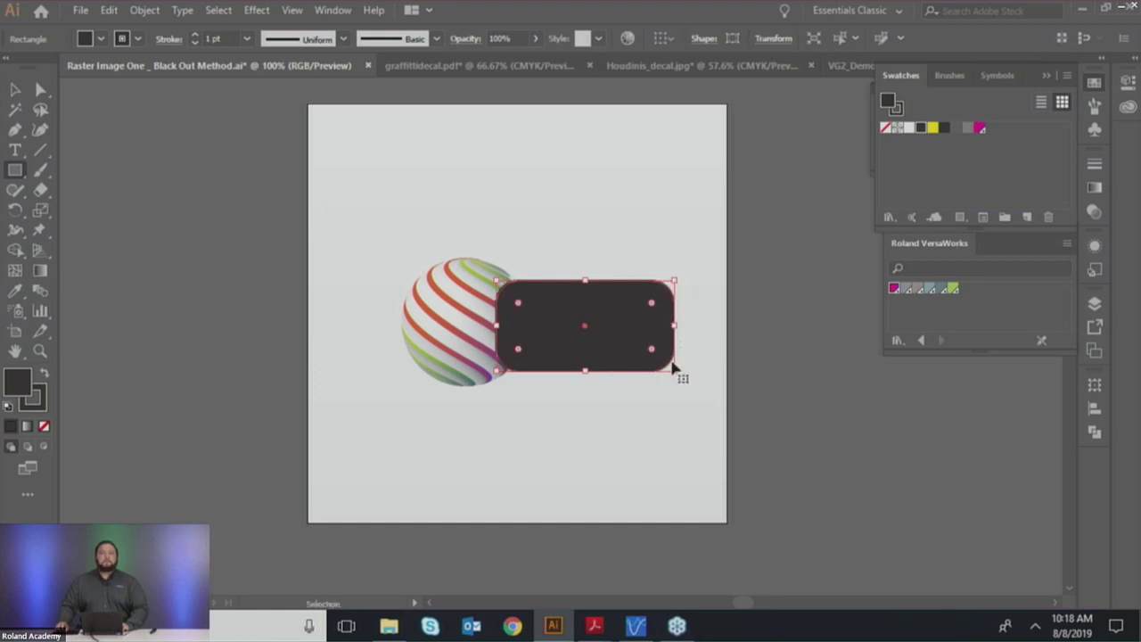
Step: Draw an ellipse over the striped sphere on the Cutpath layer and remove its fill
click(13, 176)
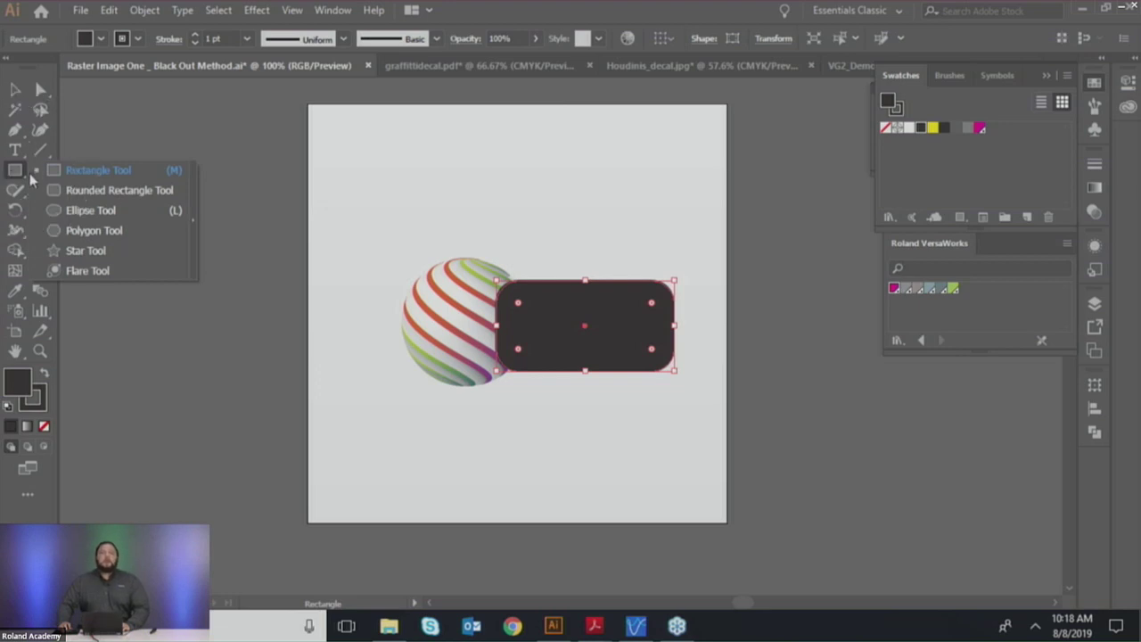
click(78, 210)
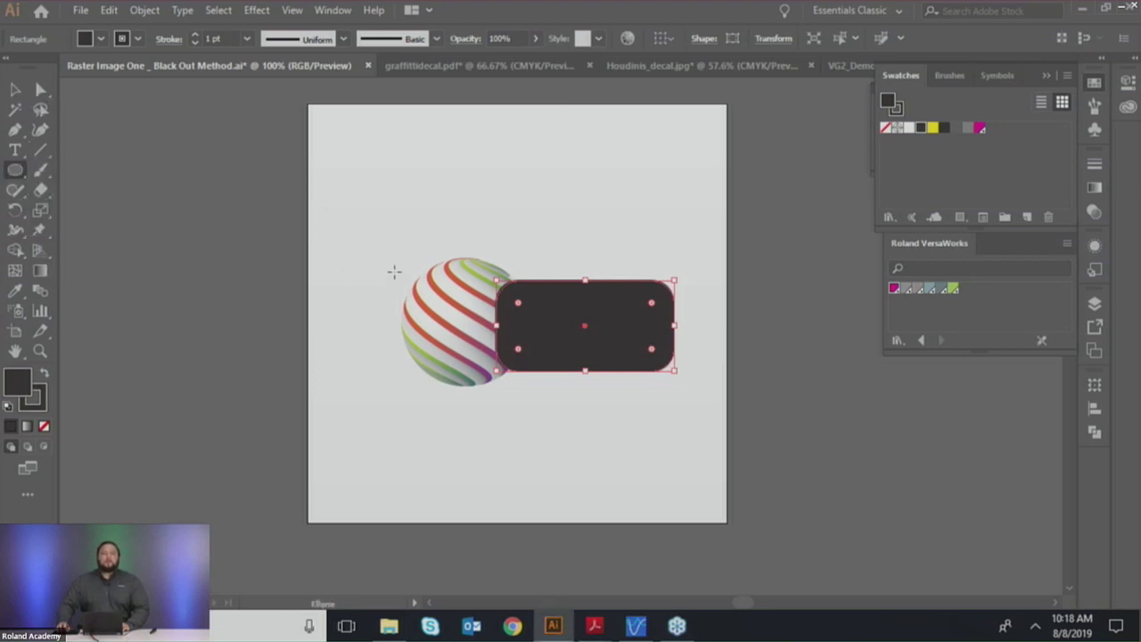
drag(406, 253, 525, 387)
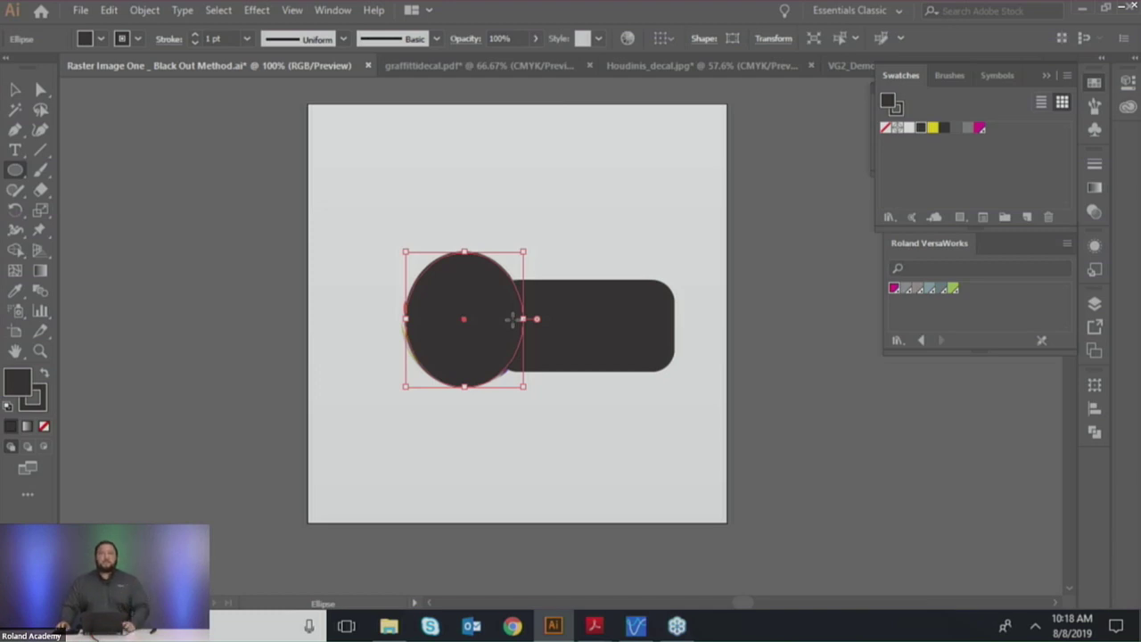
click(103, 39)
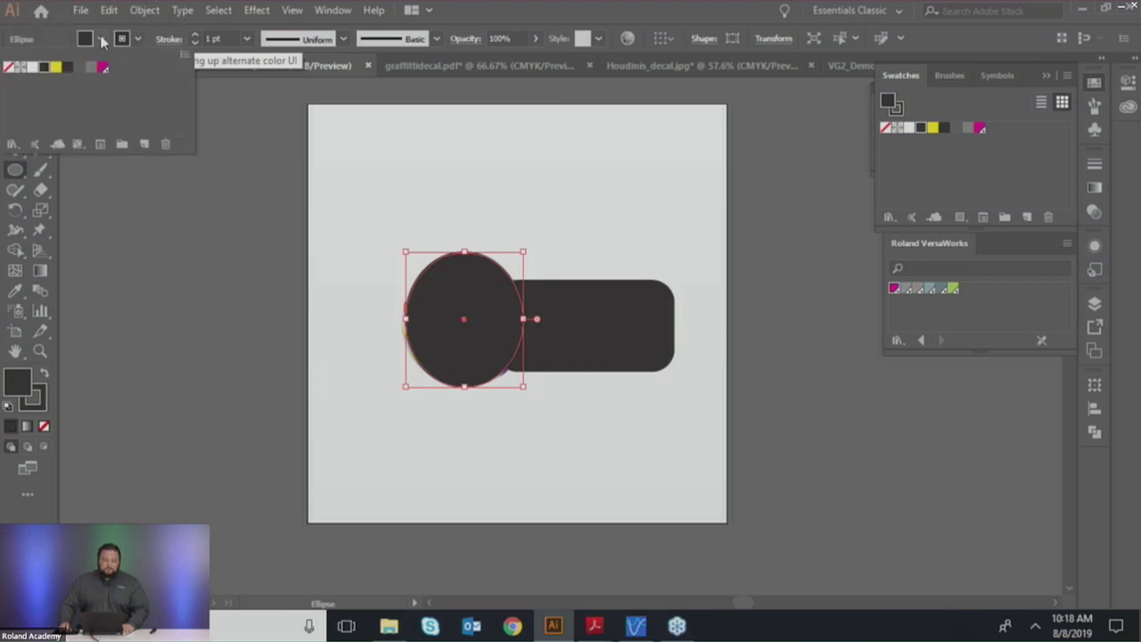
click(7, 68)
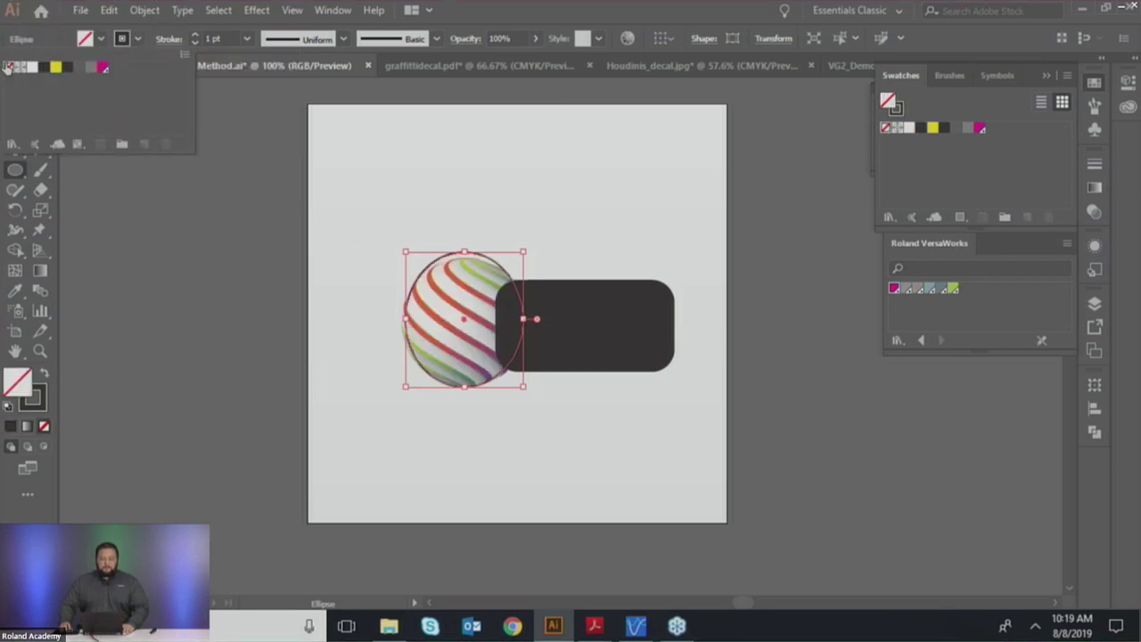
click(466, 285)
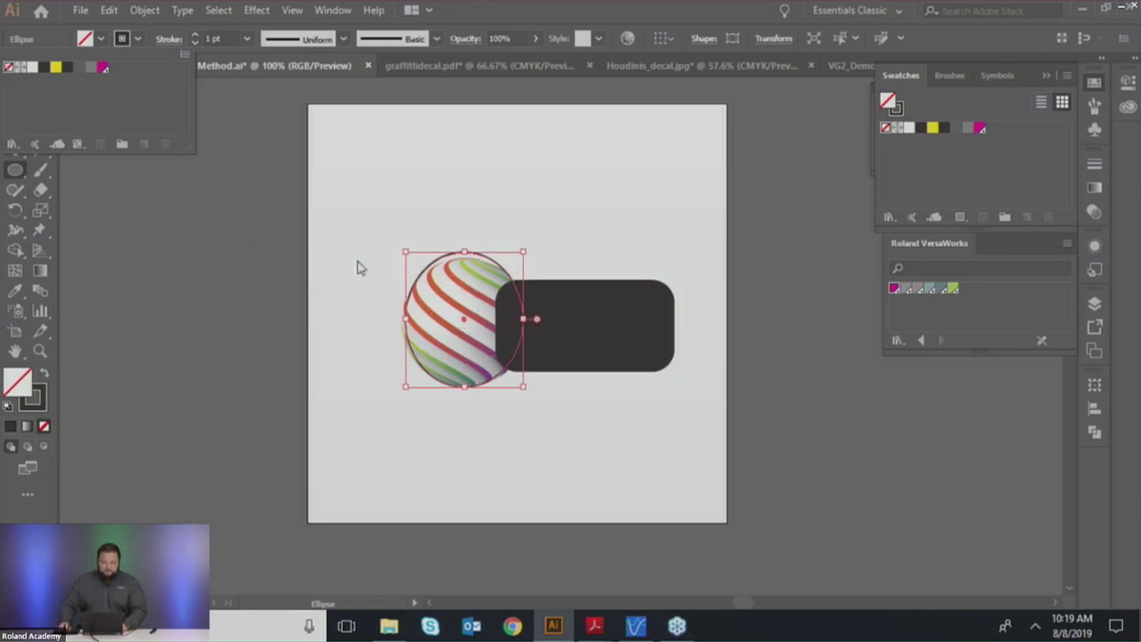
key(Escape)
Step: Resize the ellipse from its left, top and right edges so its outline fits closely around the sphere
scroll(435, 296, up, 2)
scroll(436, 296, up, 1)
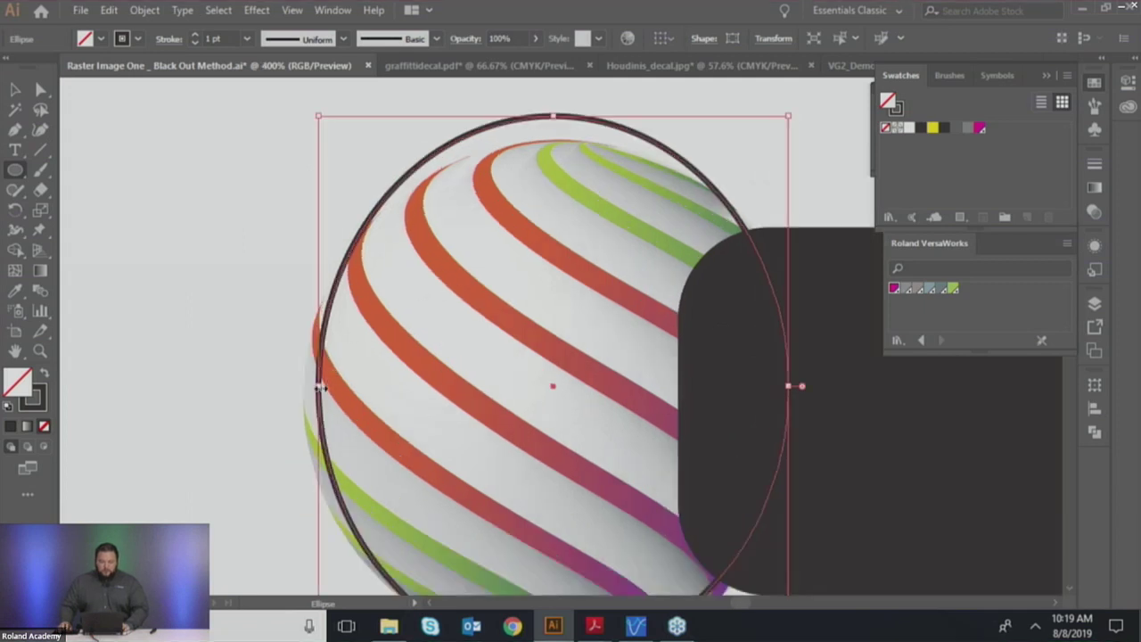
drag(321, 386, 302, 387)
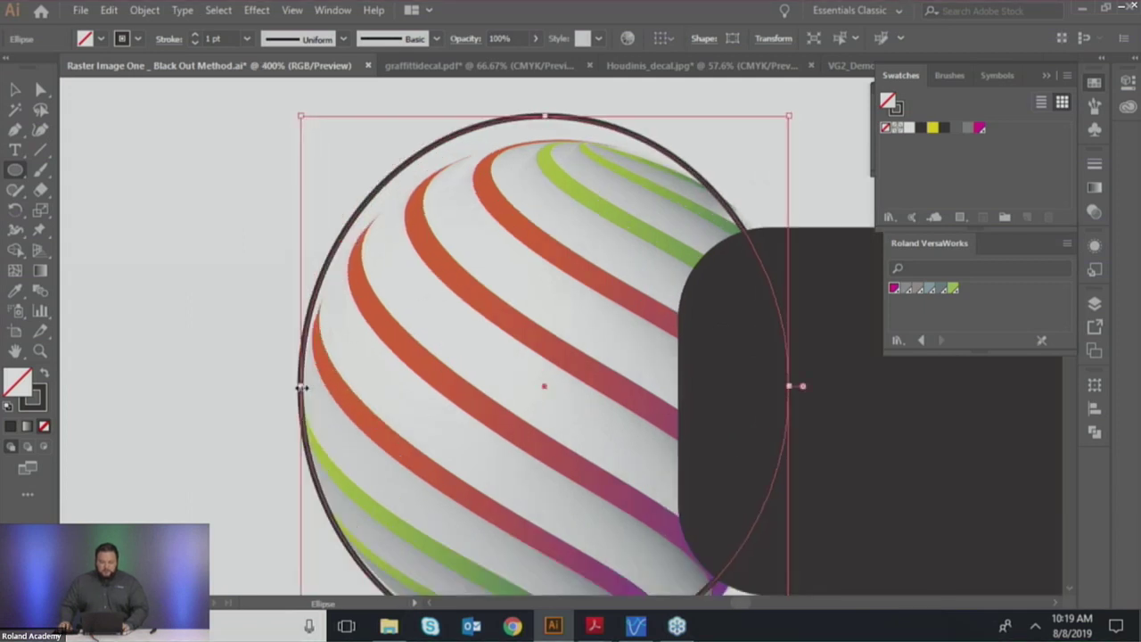
drag(546, 118, 573, 143)
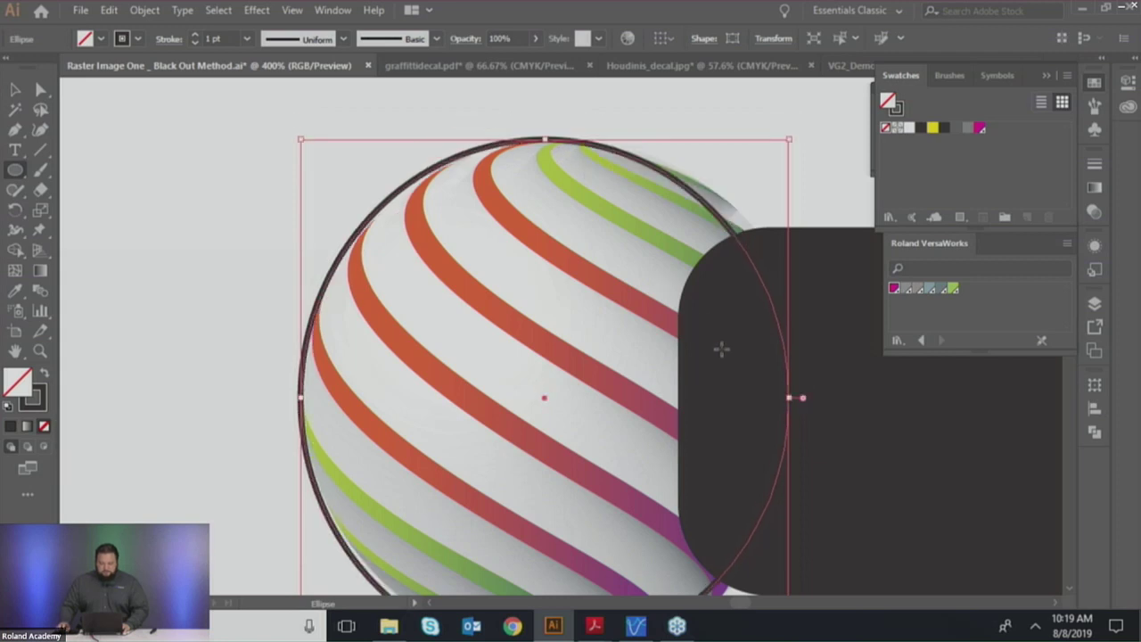
drag(788, 396, 819, 397)
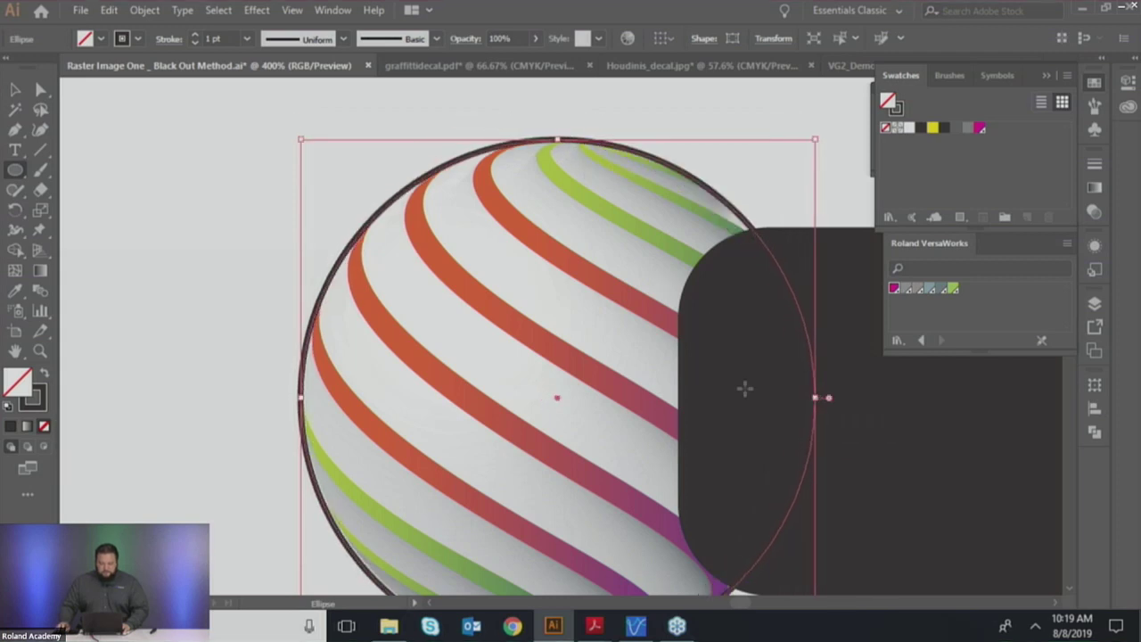
scroll(614, 413, down, 3)
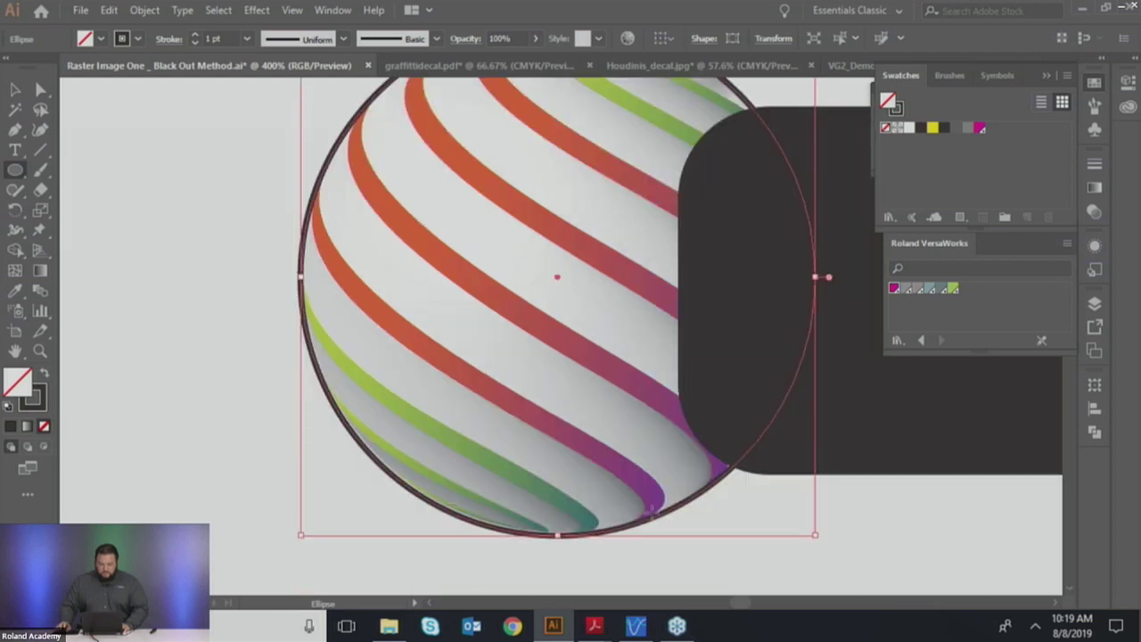
scroll(648, 427, right, 3)
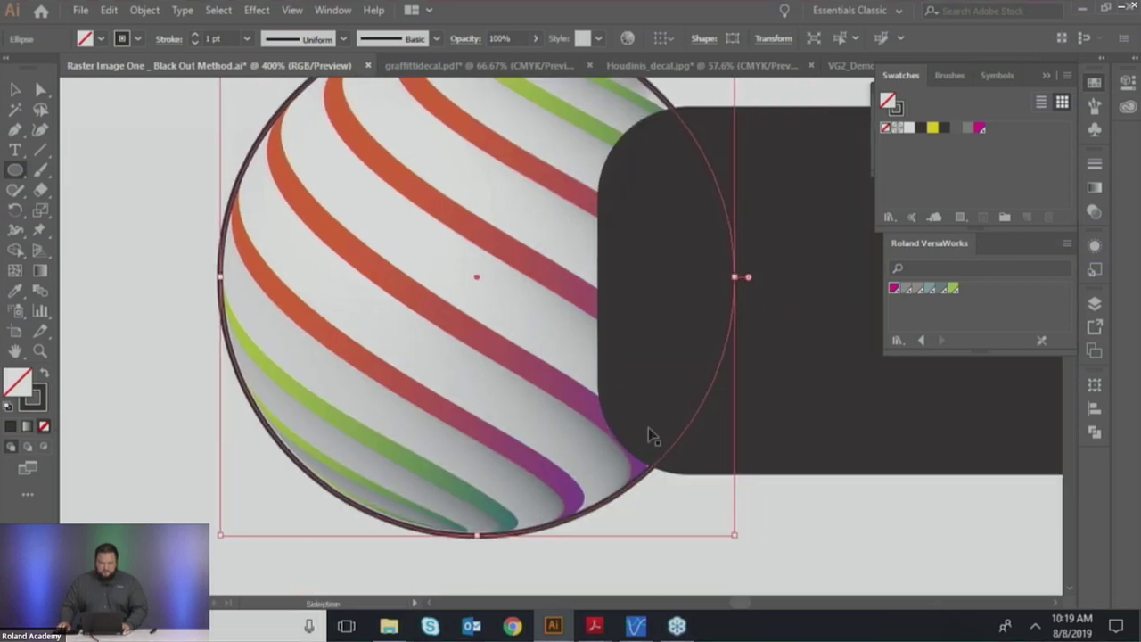
scroll(648, 427, down, 2)
scroll(648, 427, down, 3)
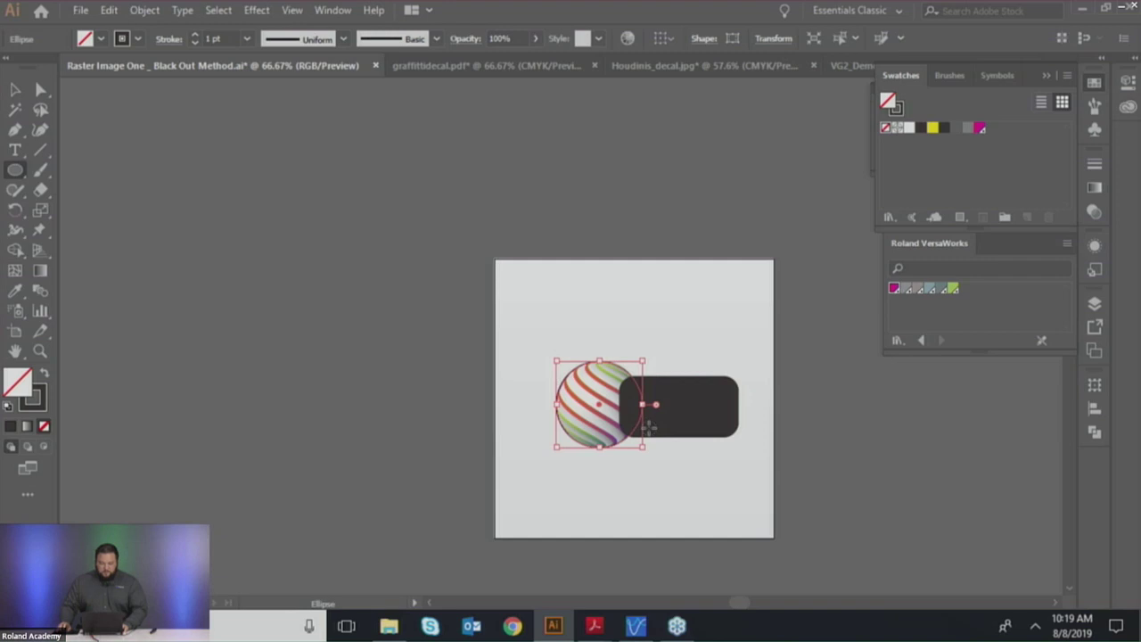
drag(737, 473, 655, 416)
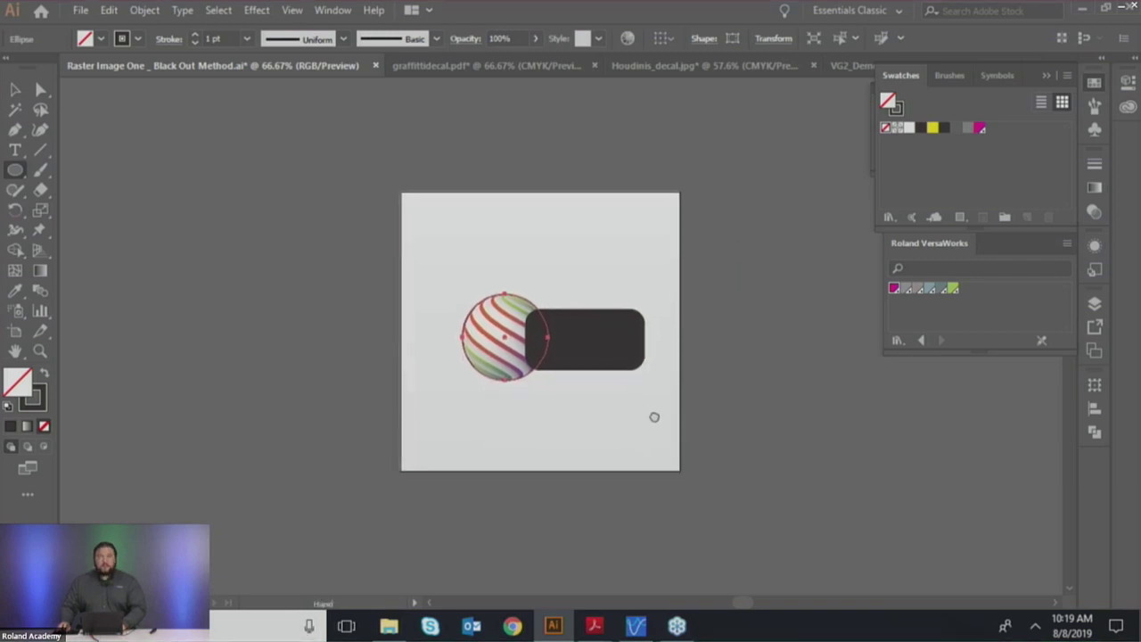
click(701, 464)
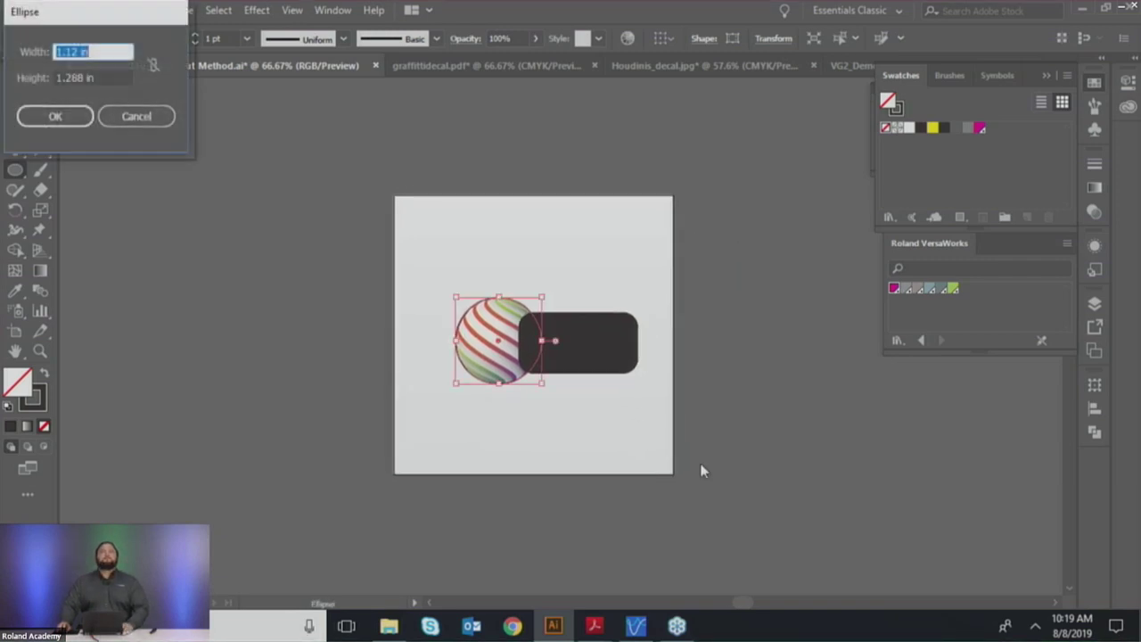
click(137, 117)
Step: Select both the ellipse and the rounded rectangle and unite them into one outline with Pathfinder
key(v)
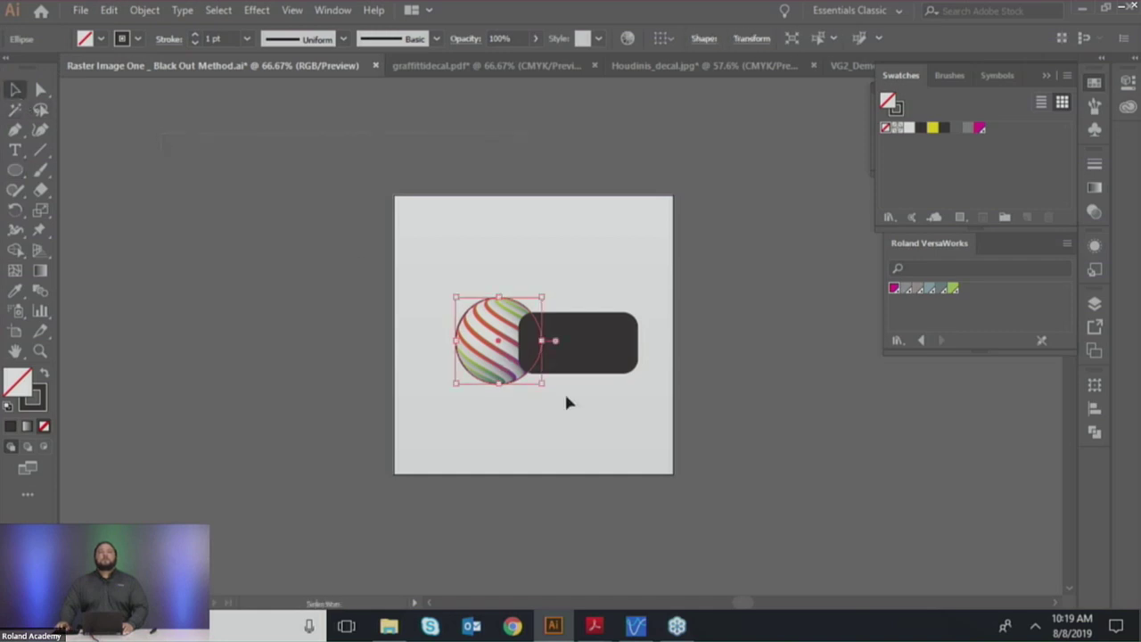
key(ctrl+a)
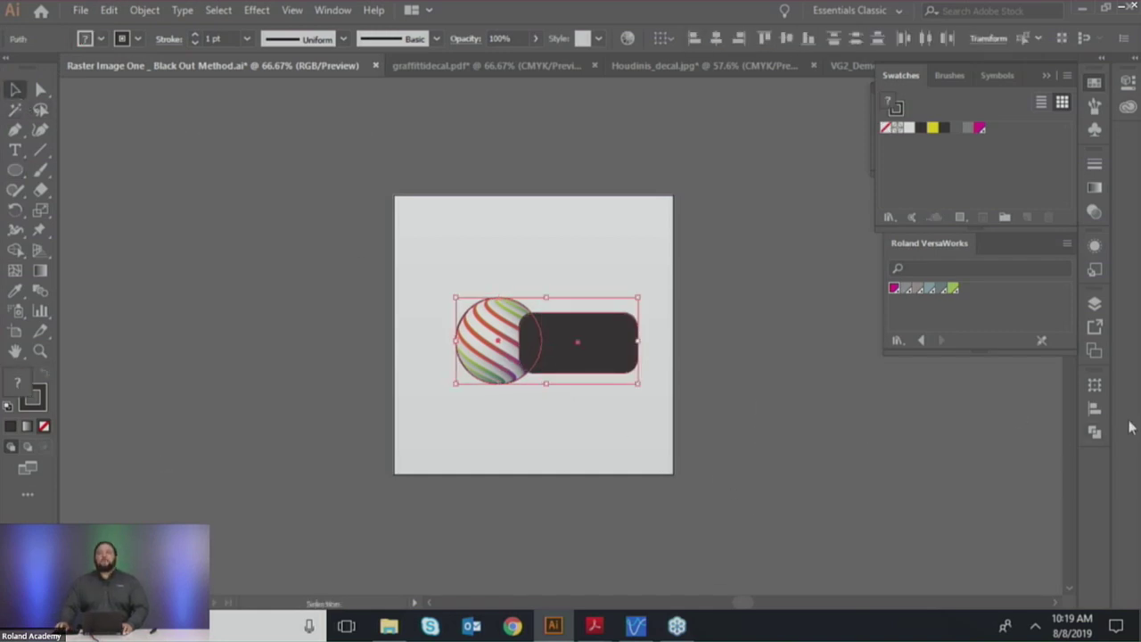
click(1096, 433)
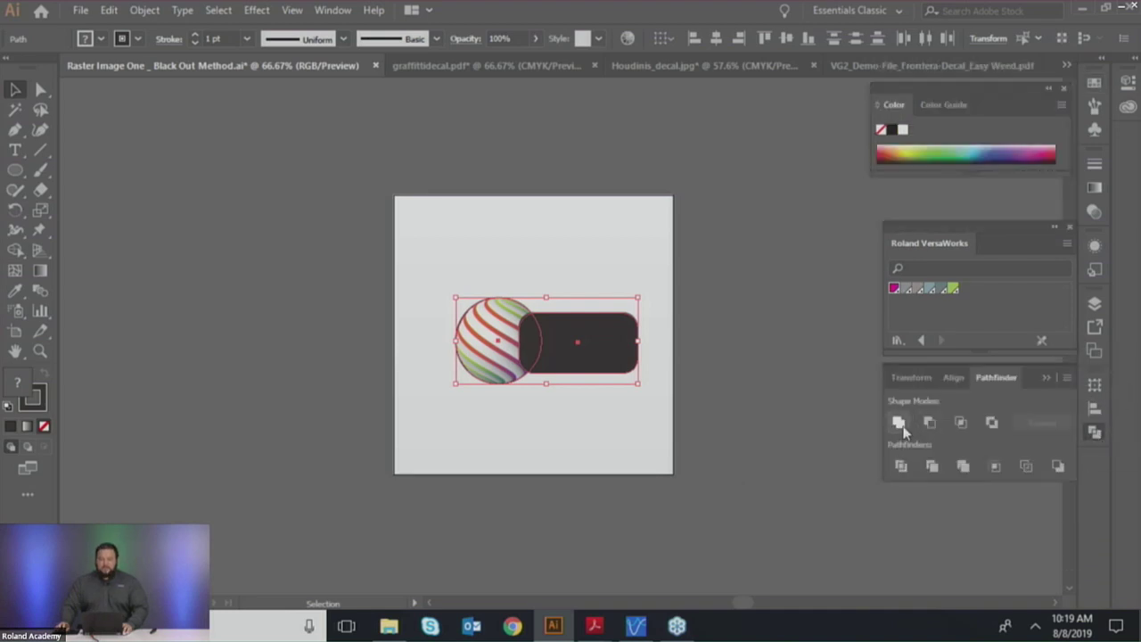
click(901, 425)
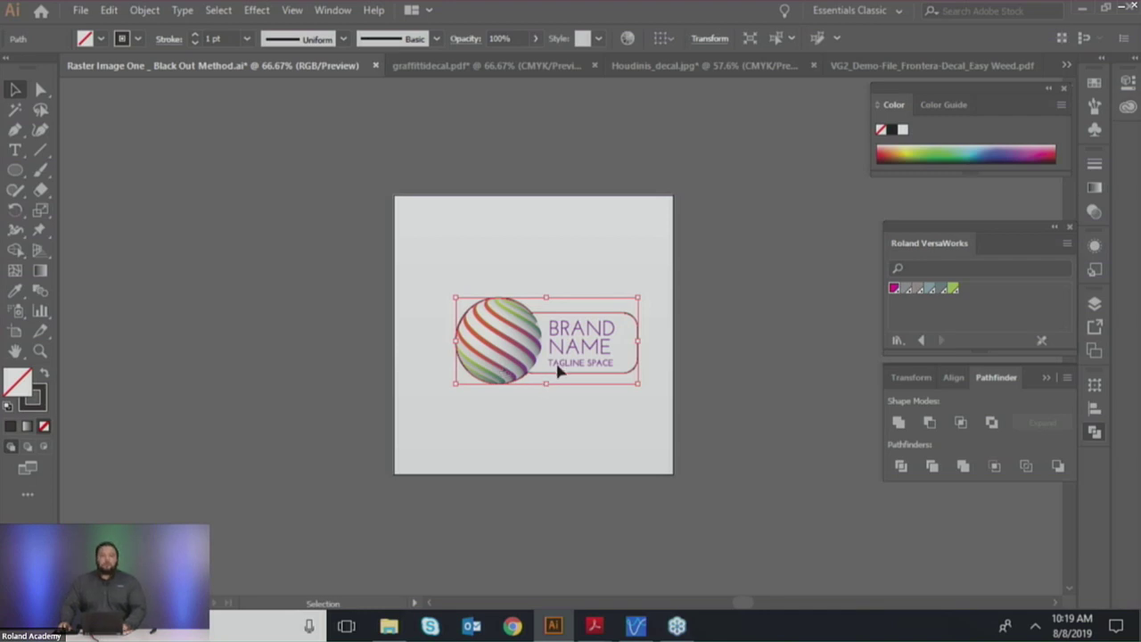
Step: Inspect the united outline up close around the sphere, brand name and tagline
scroll(557, 371, up, 7)
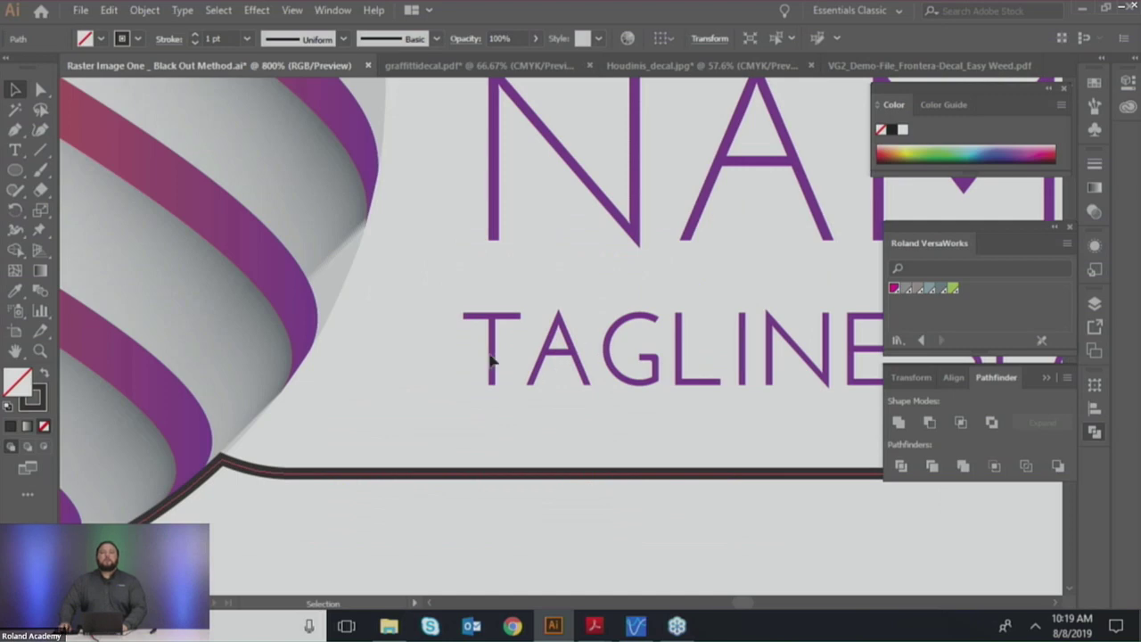
drag(556, 321, 448, 386)
scroll(509, 369, up, 5)
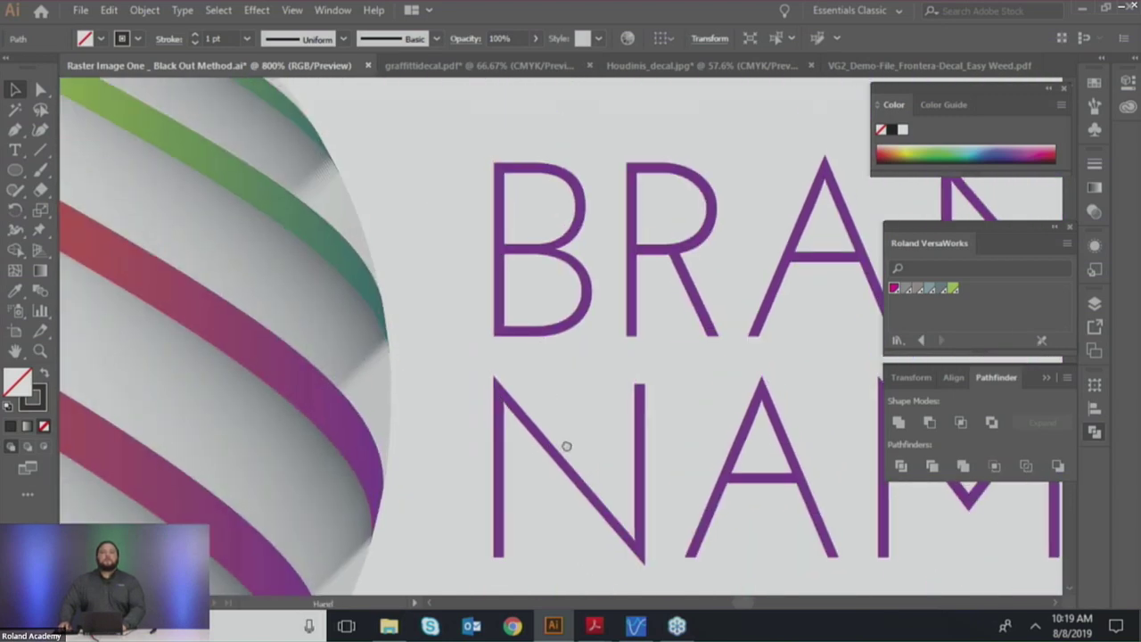
scroll(565, 446, up, 3)
drag(664, 399, 244, 326)
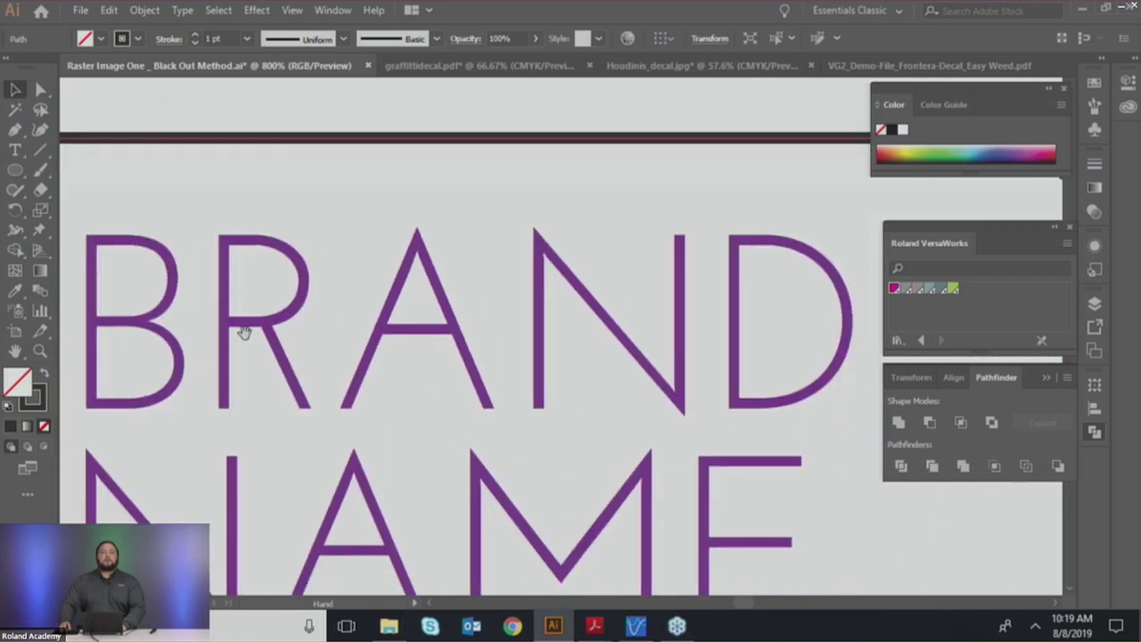
key(ctrl+minus)
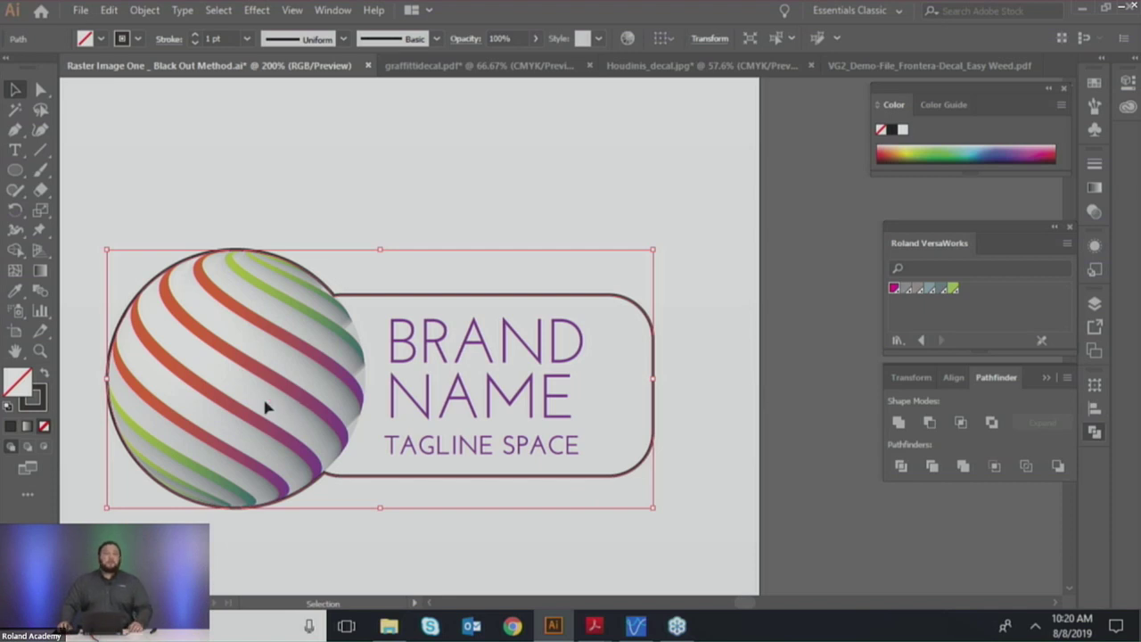
Step: Add the magenta CutContour swatch from the Roland VersaWorks library to the document swatches and apply it to the united outline's stroke
click(1089, 125)
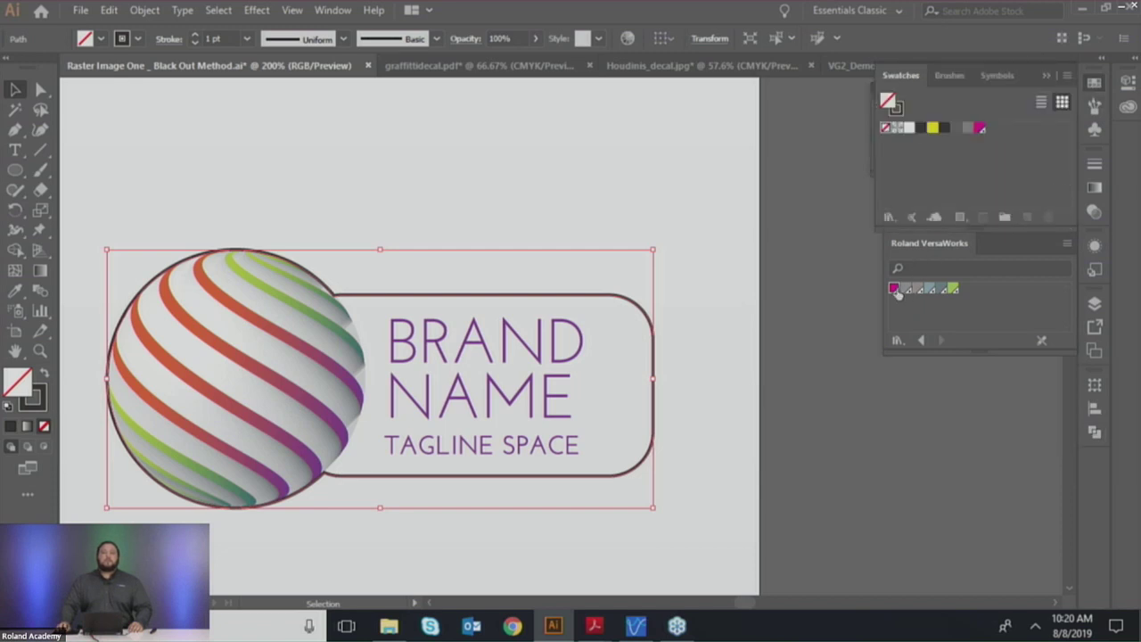
drag(896, 288, 992, 134)
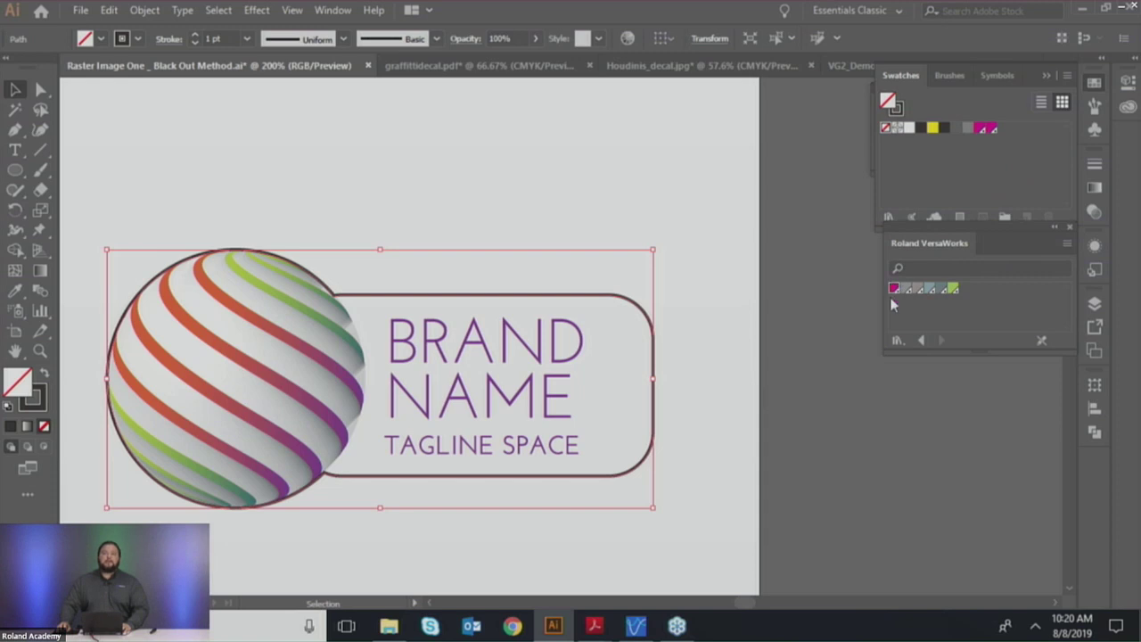
drag(896, 288, 996, 129)
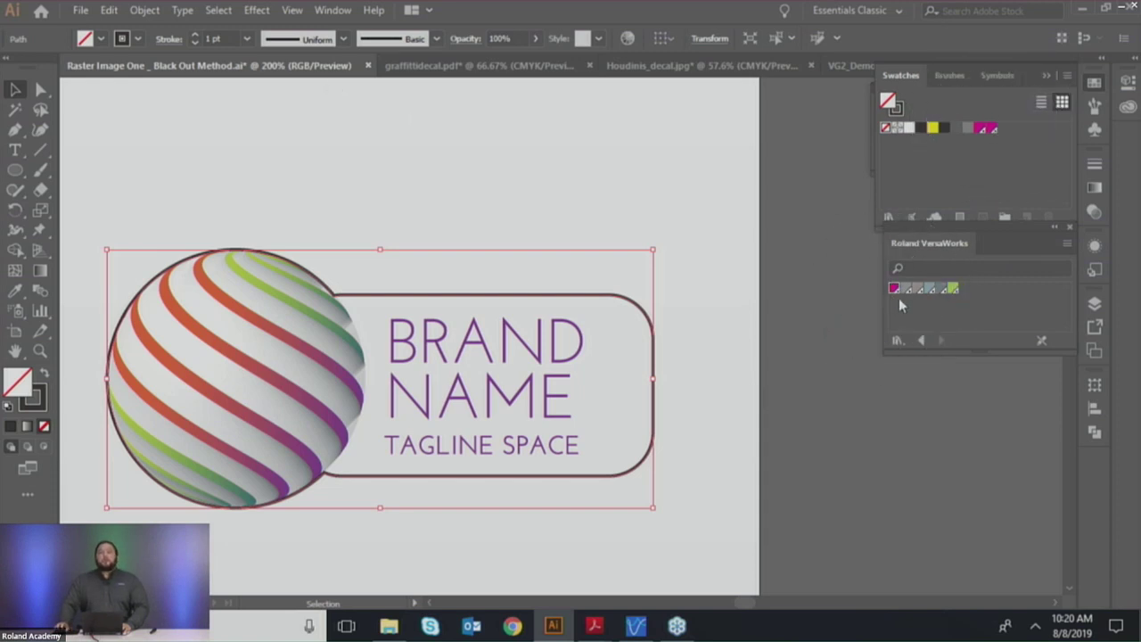
click(34, 405)
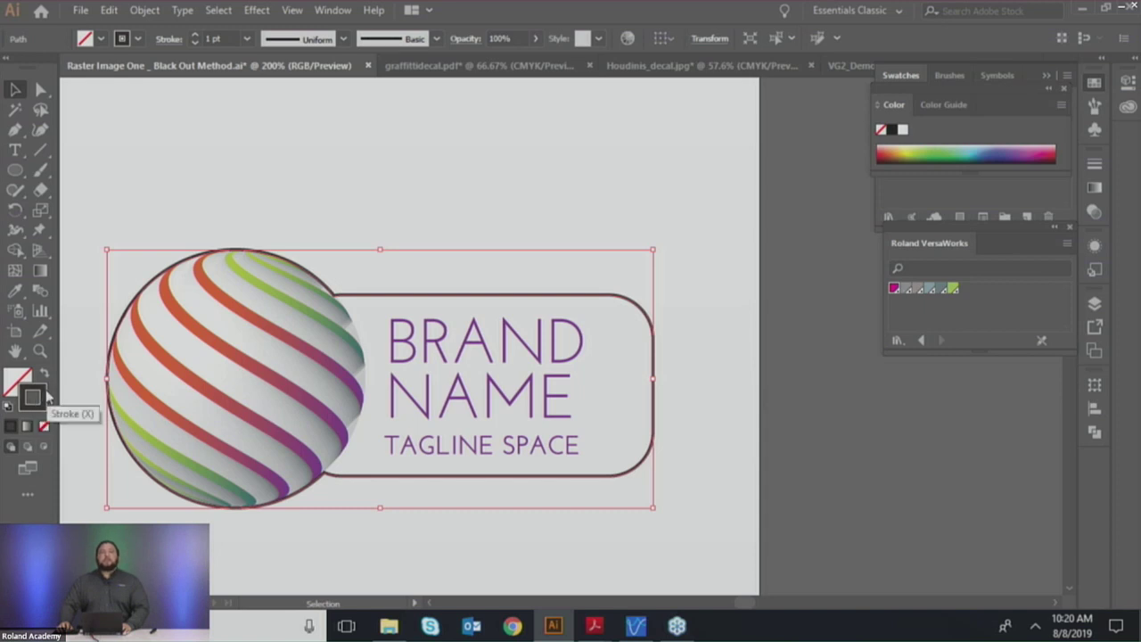
click(894, 288)
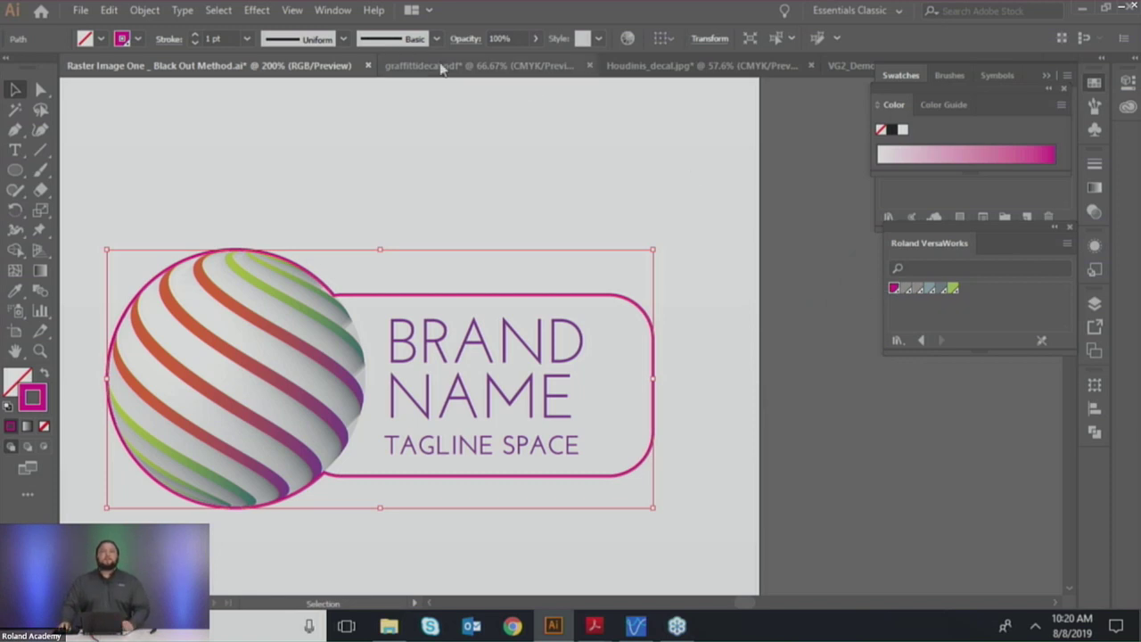
Step: Save the logo as an Adobe PDF named Raster Image One _ Black Out Method with the [Illustrator Default] preset, and minimize Illustrator
click(81, 13)
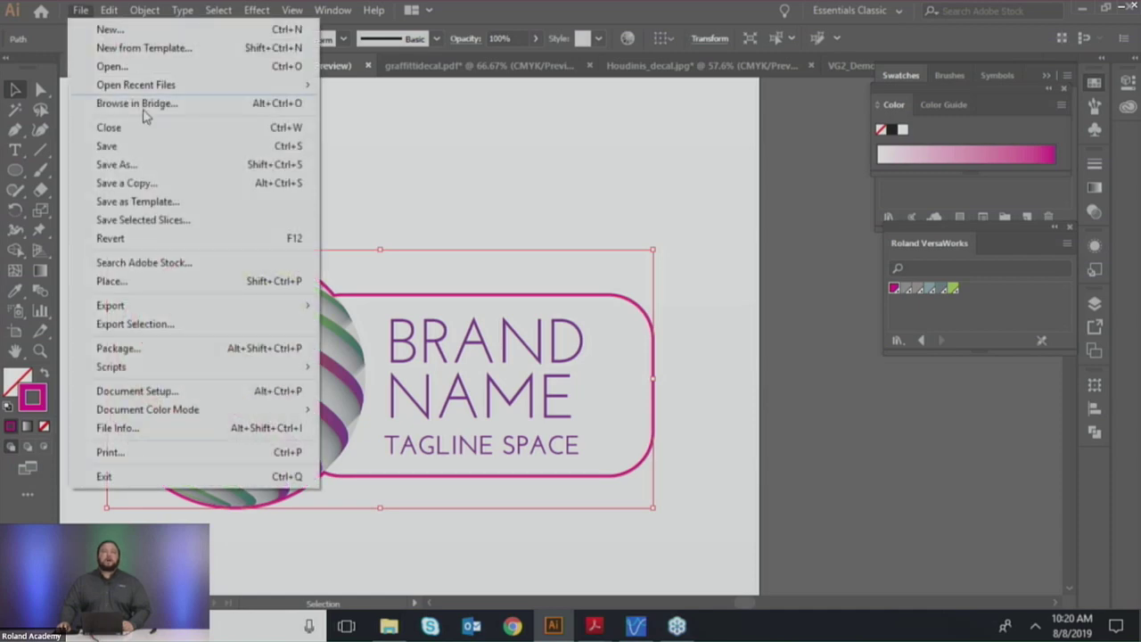
click(162, 164)
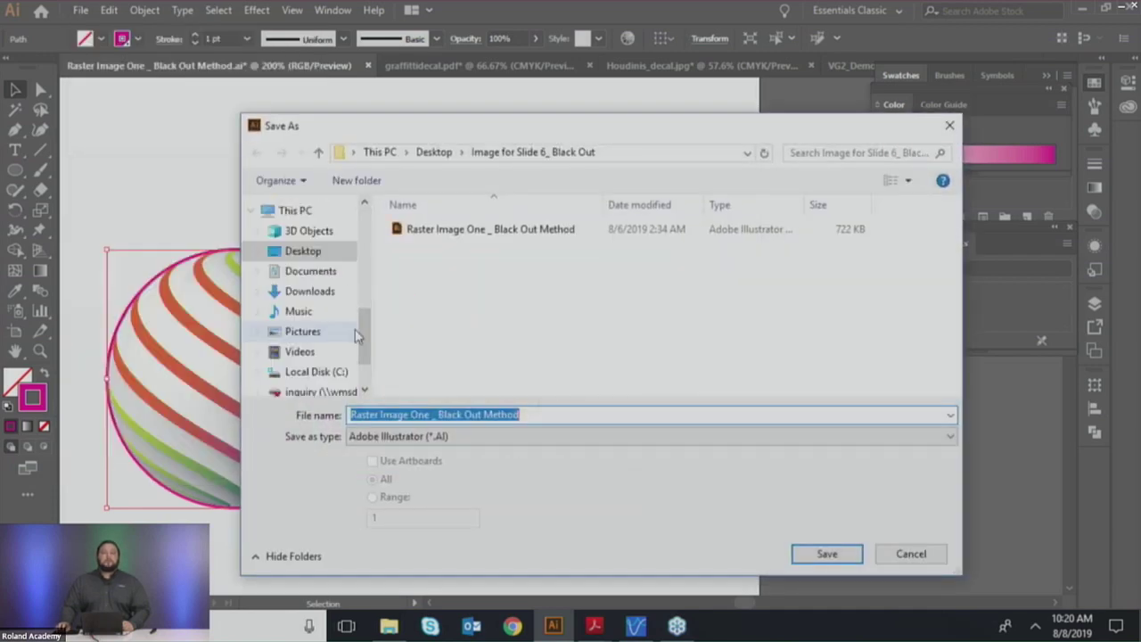
click(412, 438)
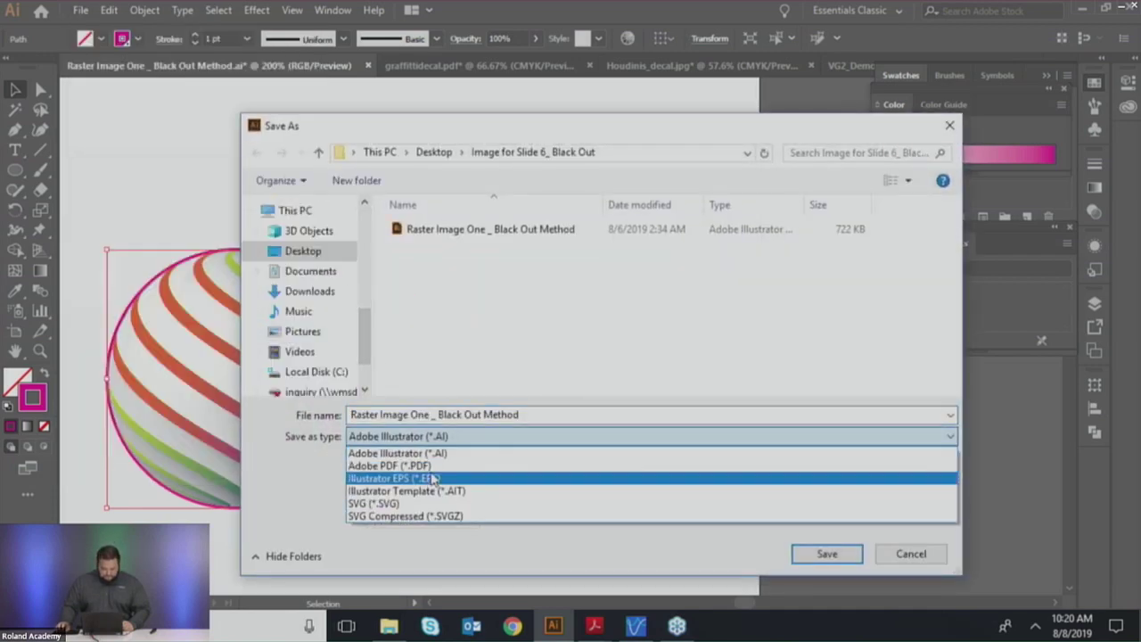
click(435, 464)
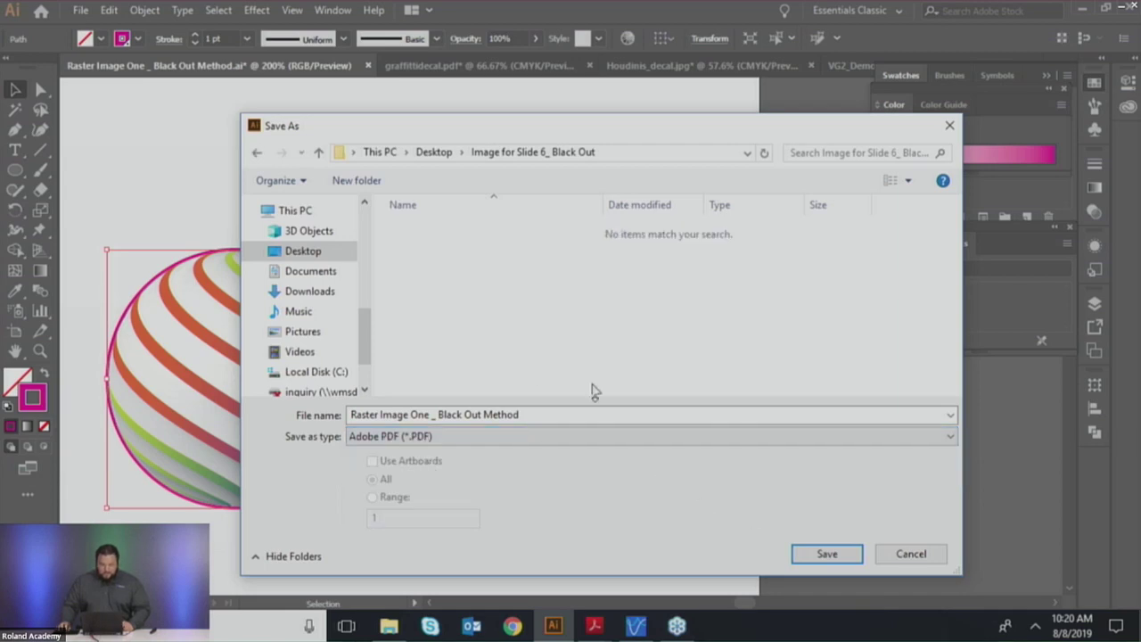
click(812, 553)
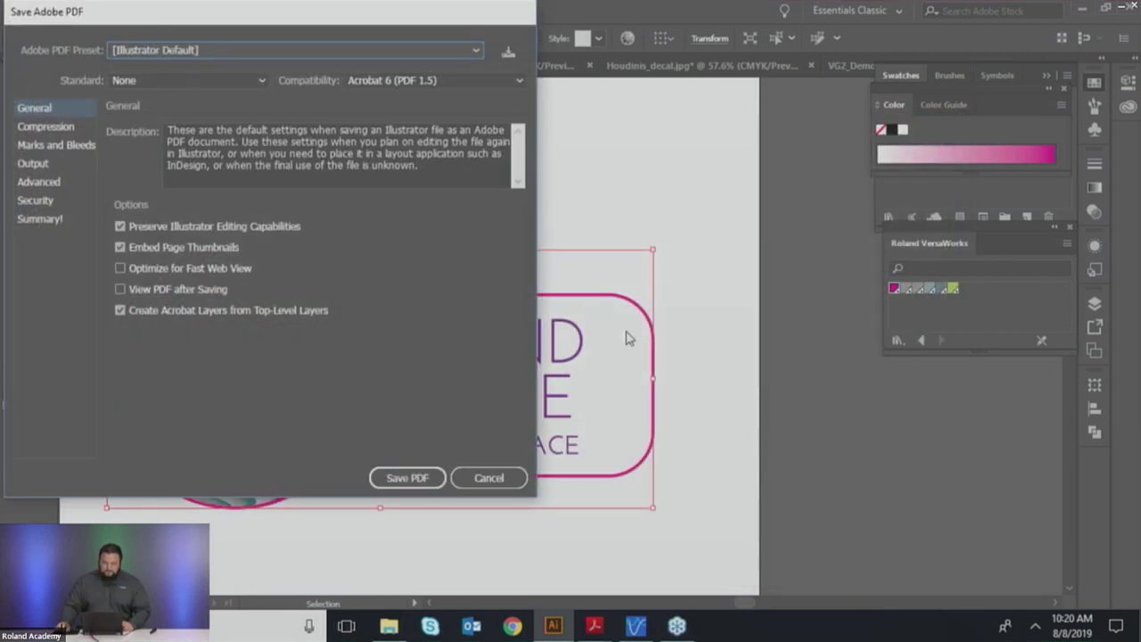
click(413, 477)
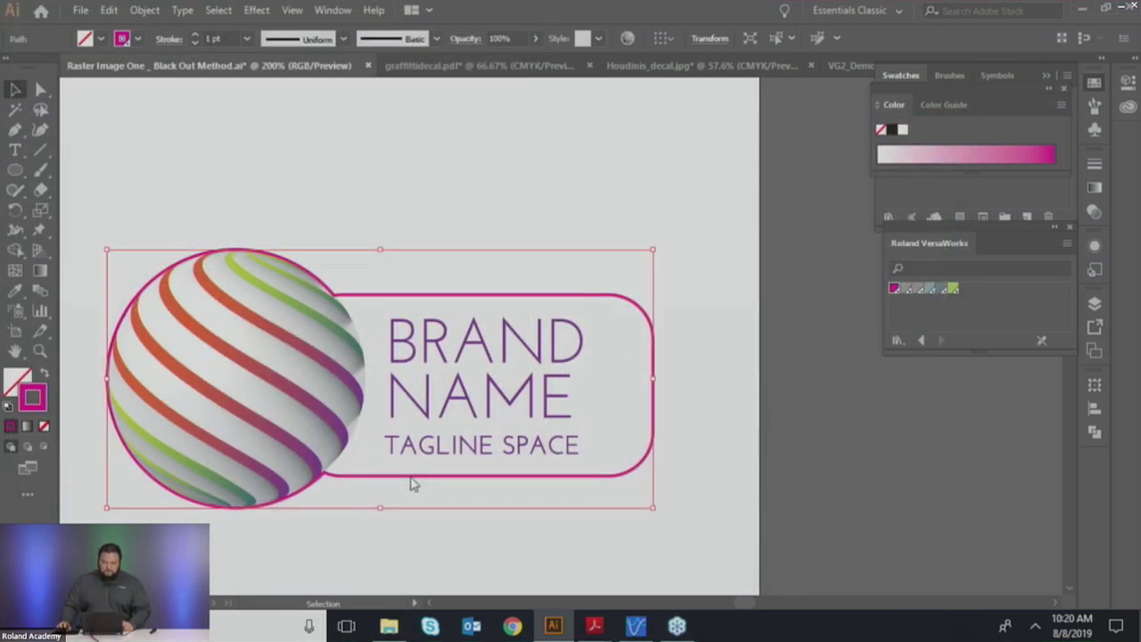
click(1086, 9)
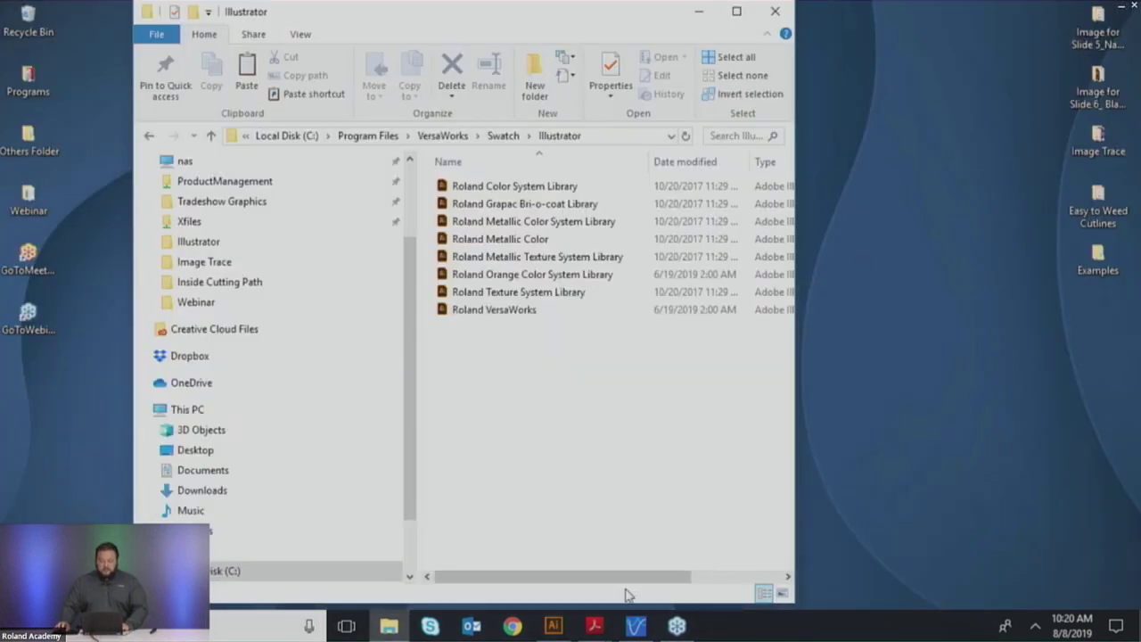
Step: Bring up VersaWorks, and from Illustrator save Raster Image One _ Black Out Method to the Desktop as an Adobe PDF with the [Illustrator Default] preset
click(635, 626)
drag(406, 9, 541, 49)
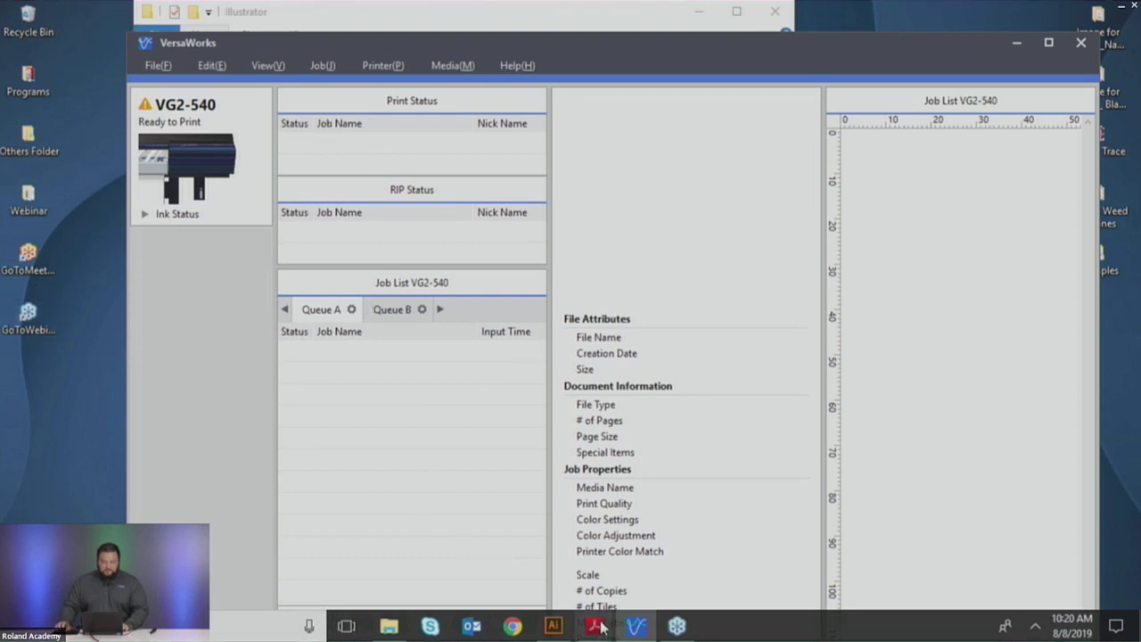
click(553, 626)
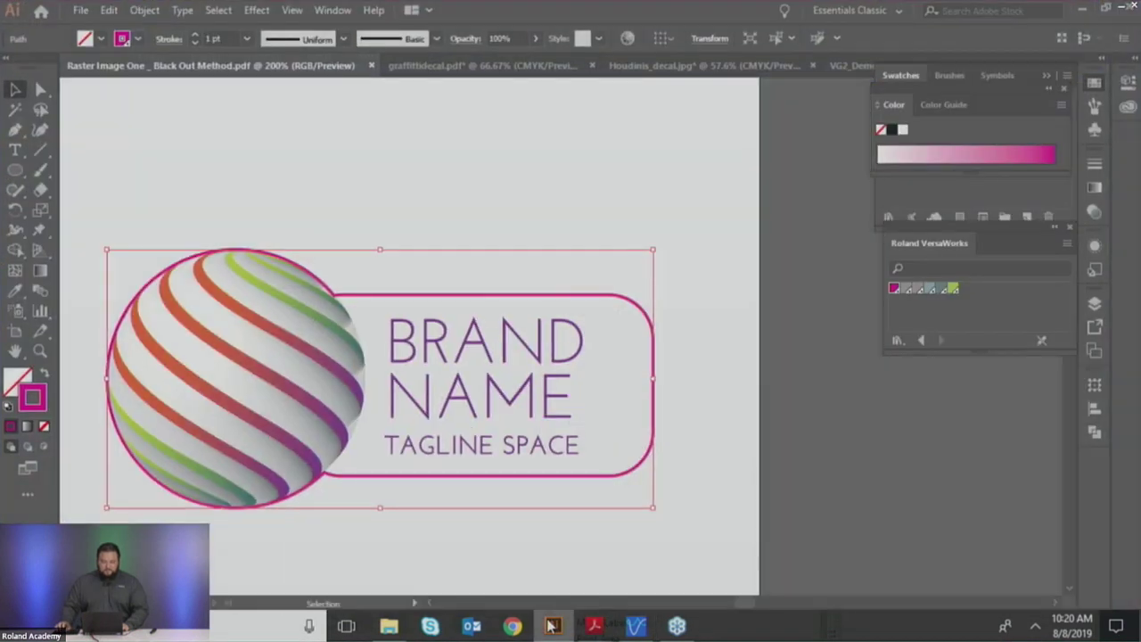
click(80, 12)
click(147, 164)
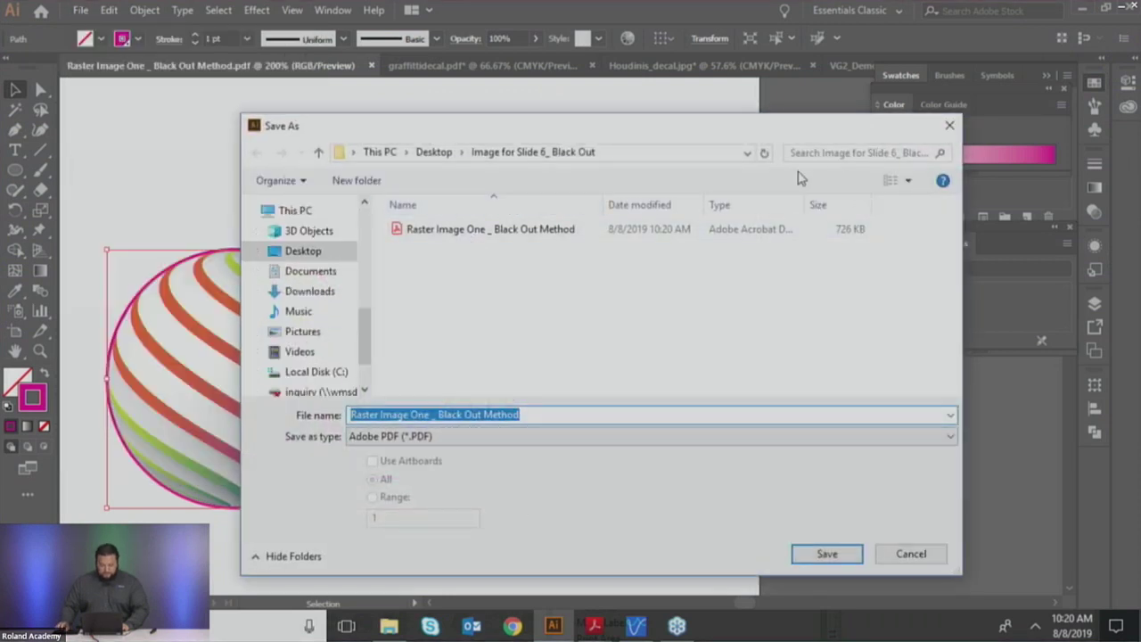
click(300, 251)
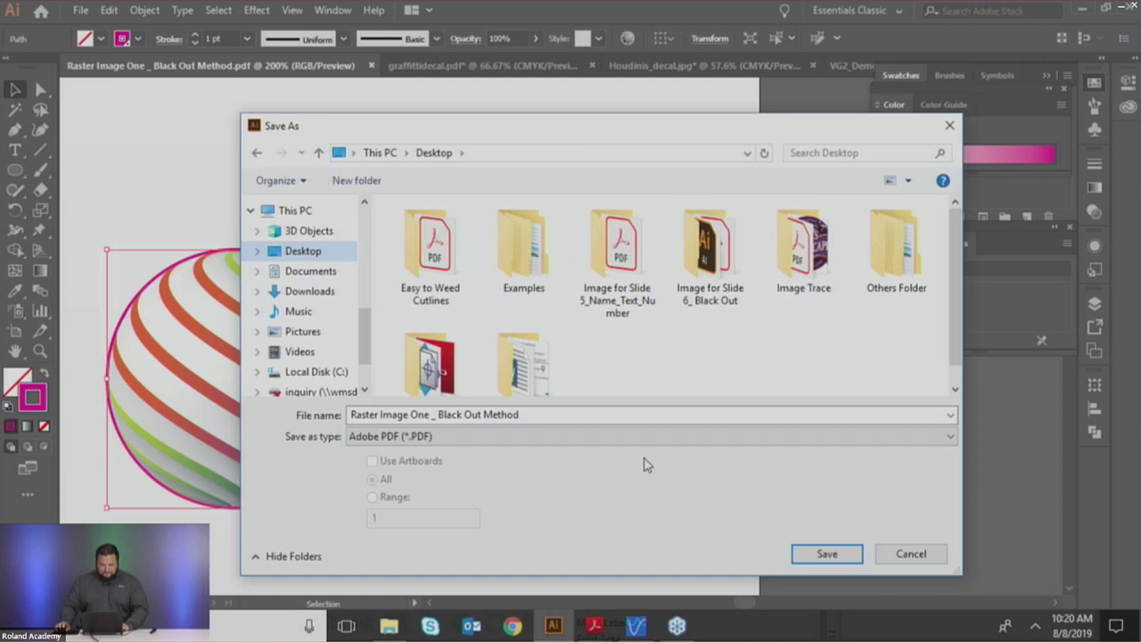
click(827, 560)
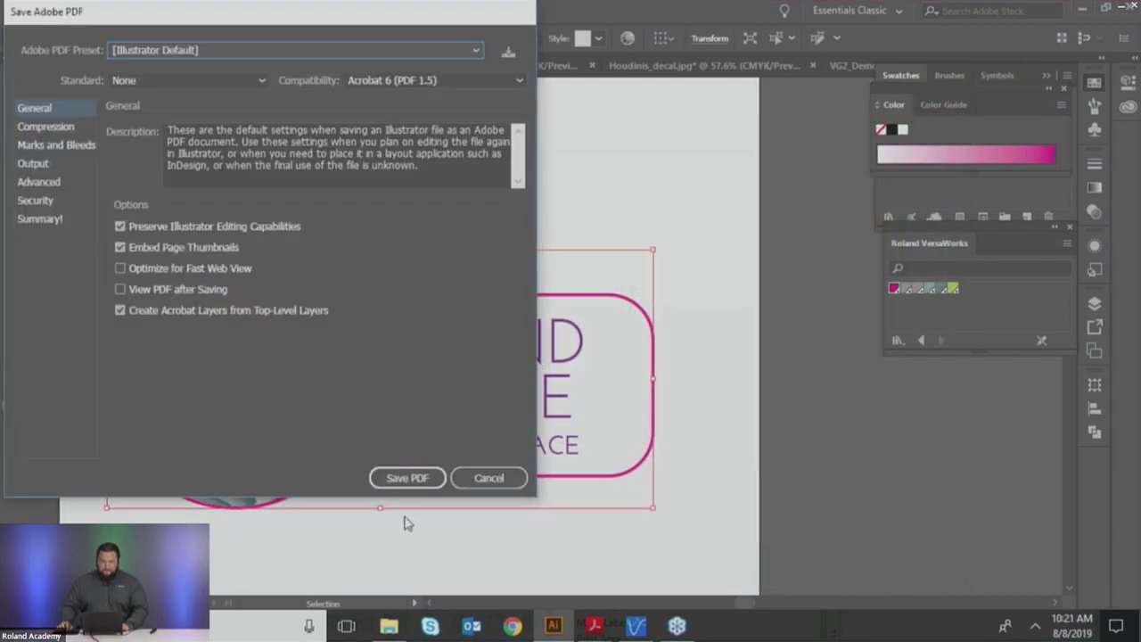
click(397, 486)
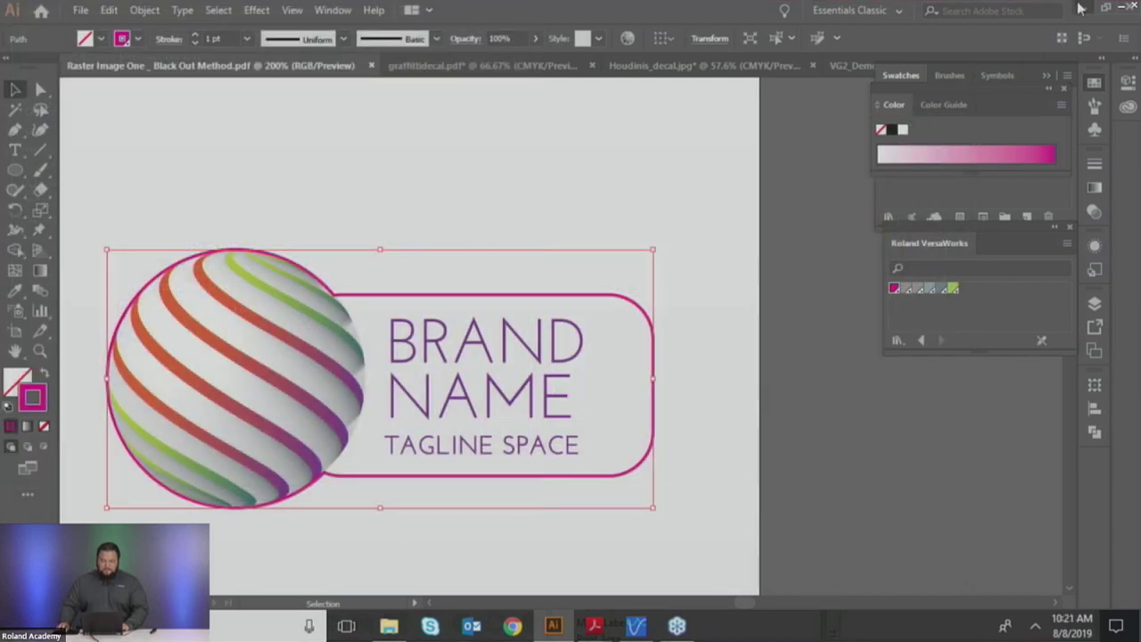
Step: Switch to VersaWorks, add the Raster Image One PDF from the desktop to Queue A and check the job's Special Items
click(1105, 7)
drag(36, 388, 392, 388)
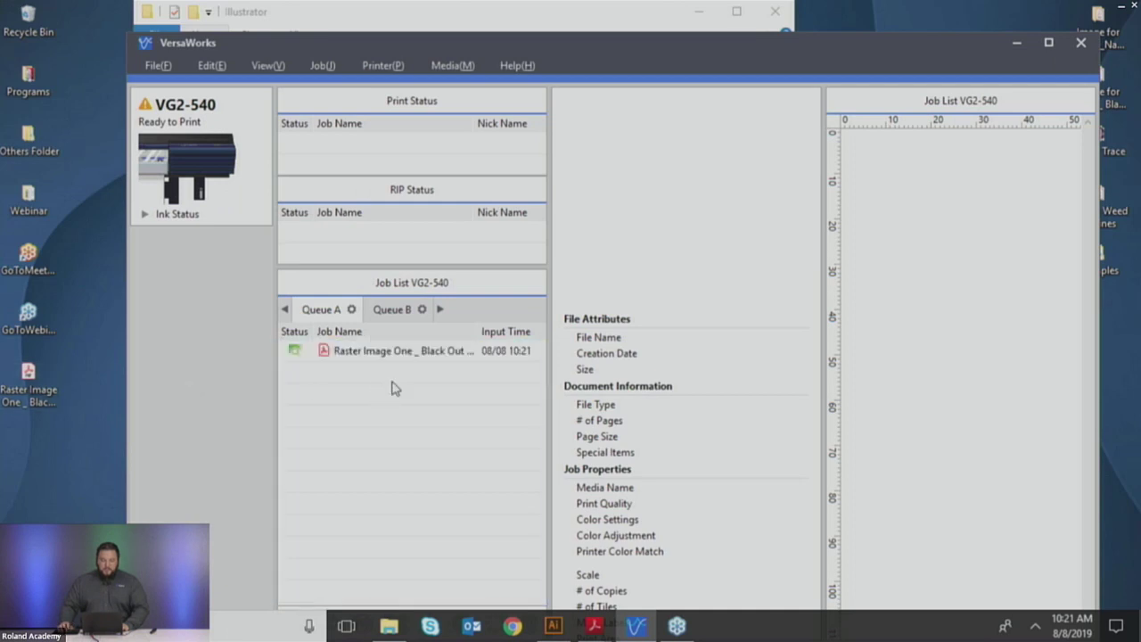
click(385, 350)
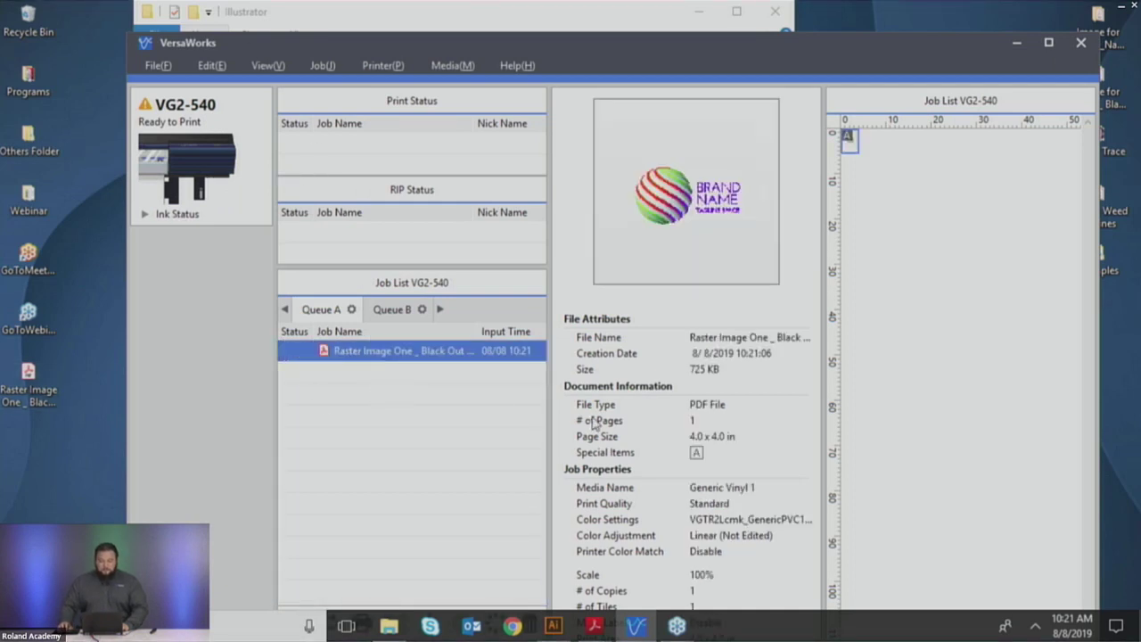
mouse_move(697, 460)
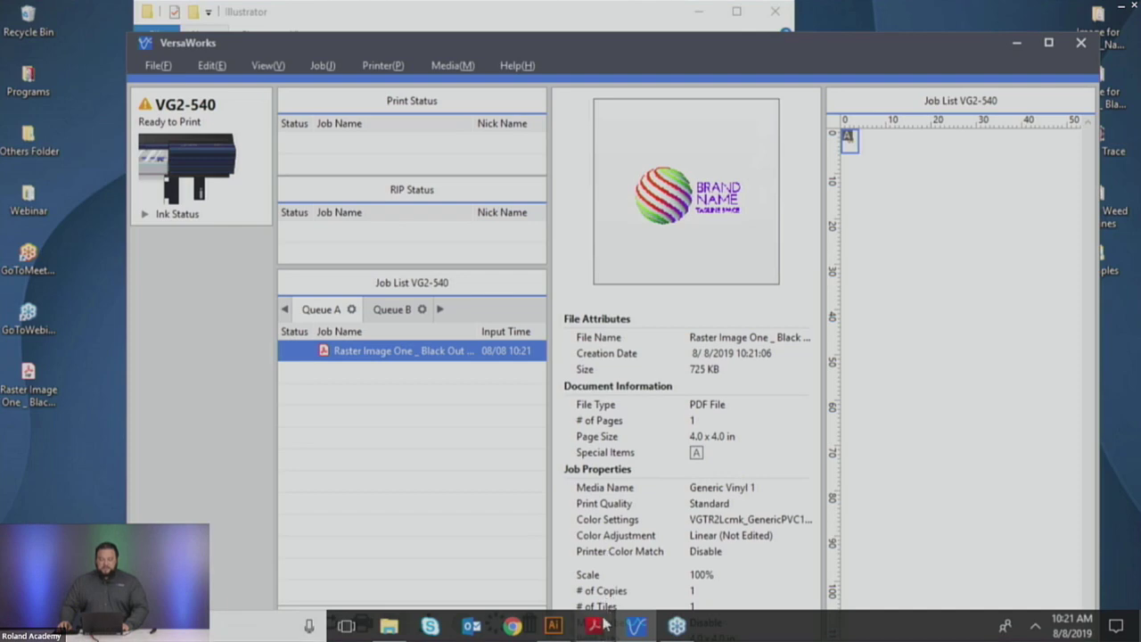
Step: Switch back to Illustrator and close the Raster Image One logo document, leaving graffittidecal.pdf in view
mouse_move(607, 624)
click(554, 626)
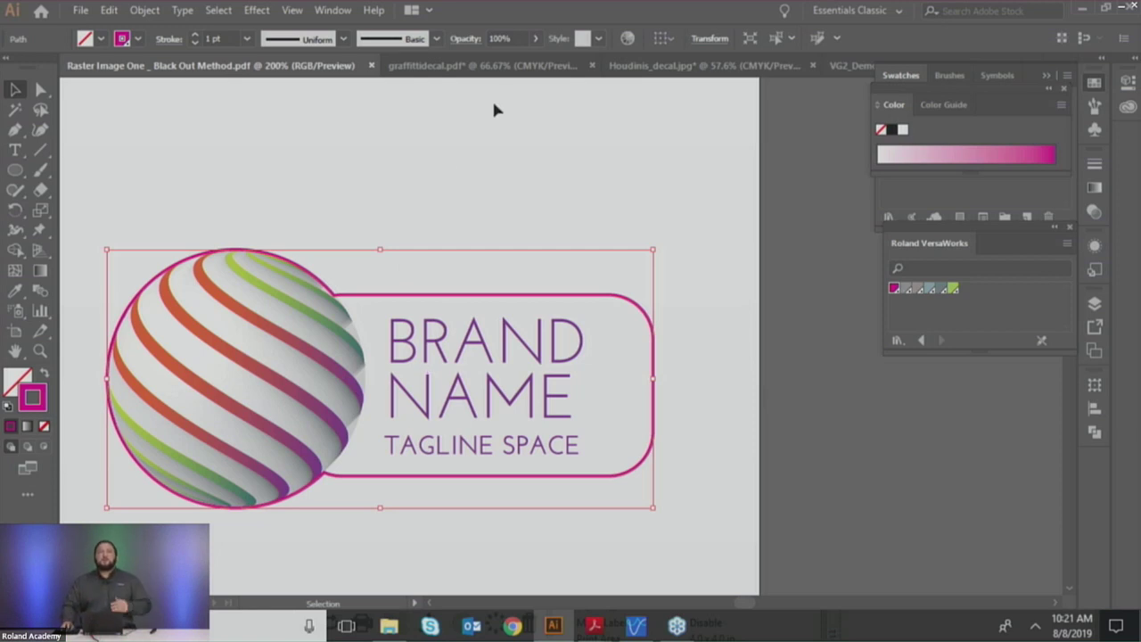
click(371, 66)
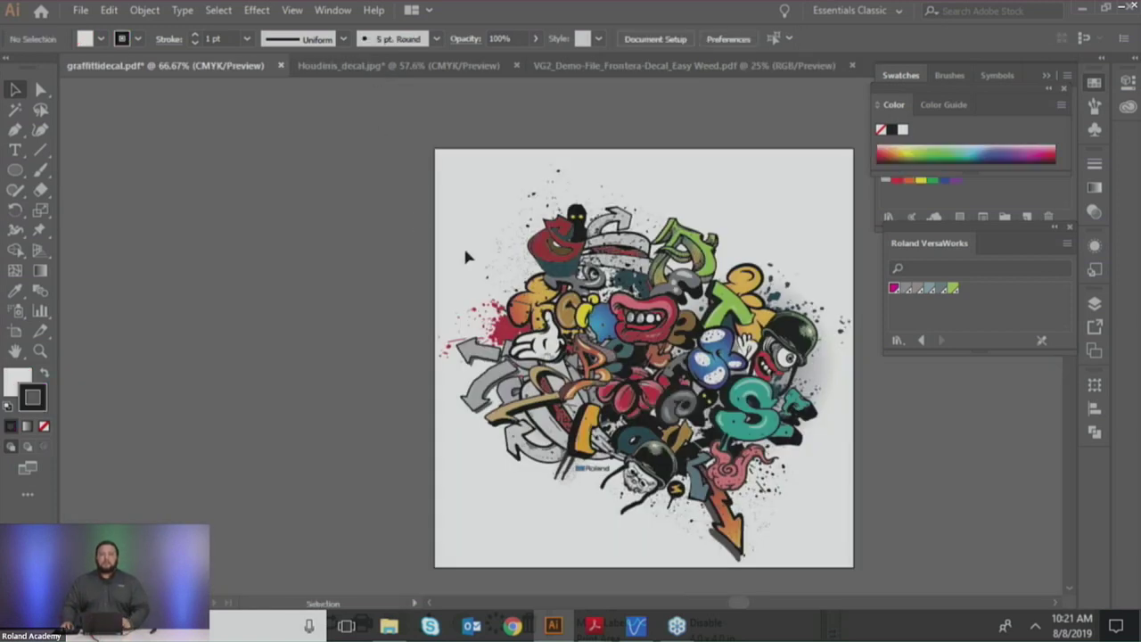
drag(639, 302, 540, 294)
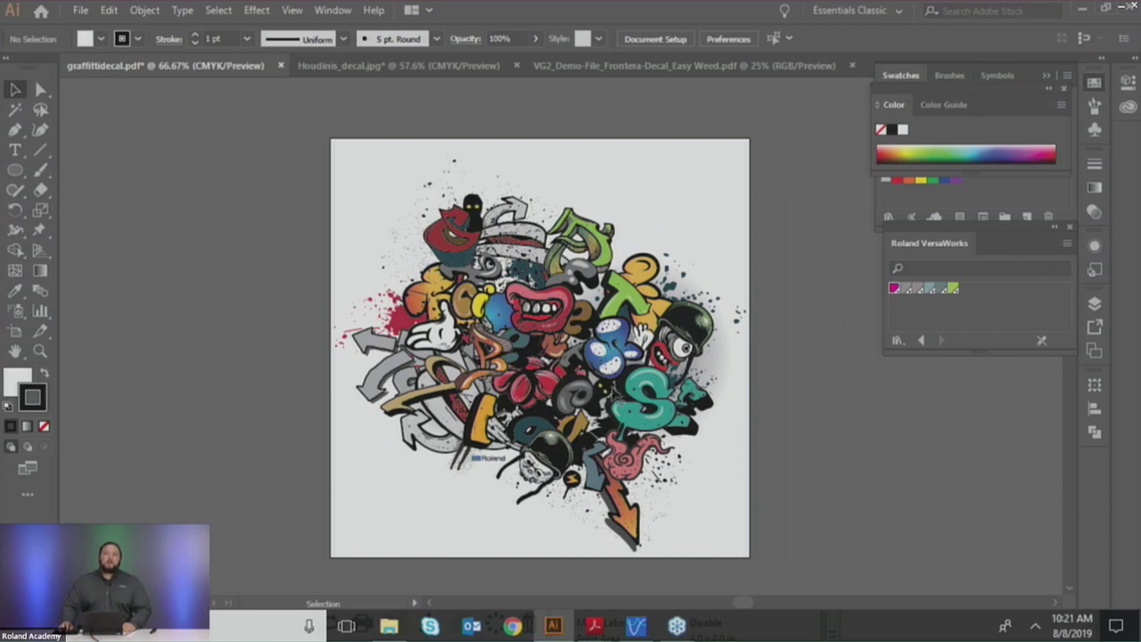
click(1081, 9)
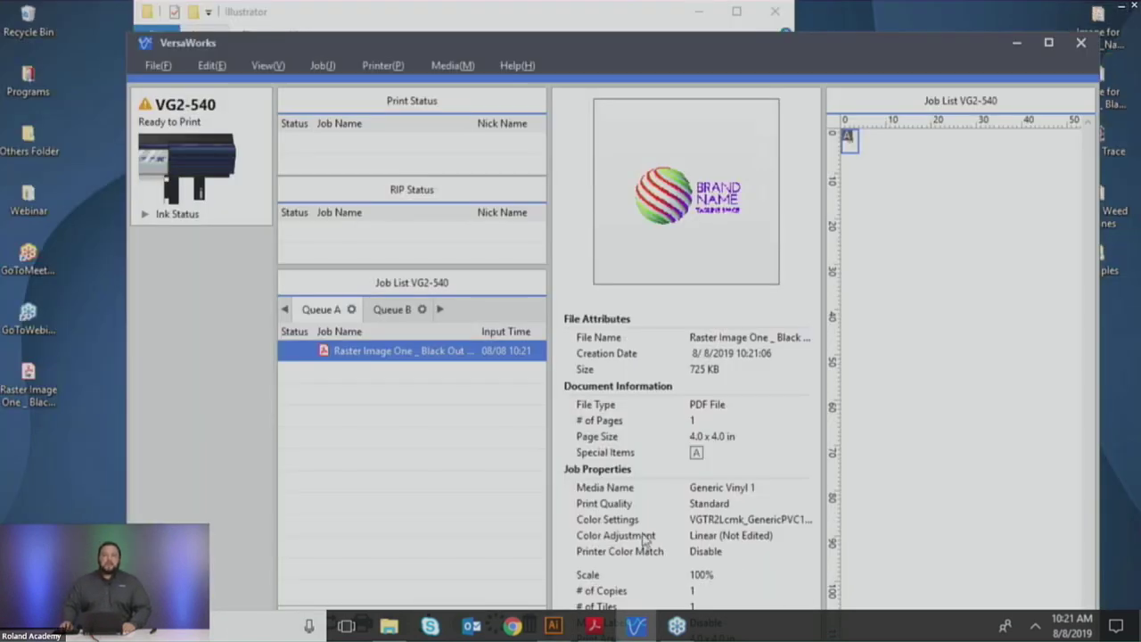
click(675, 627)
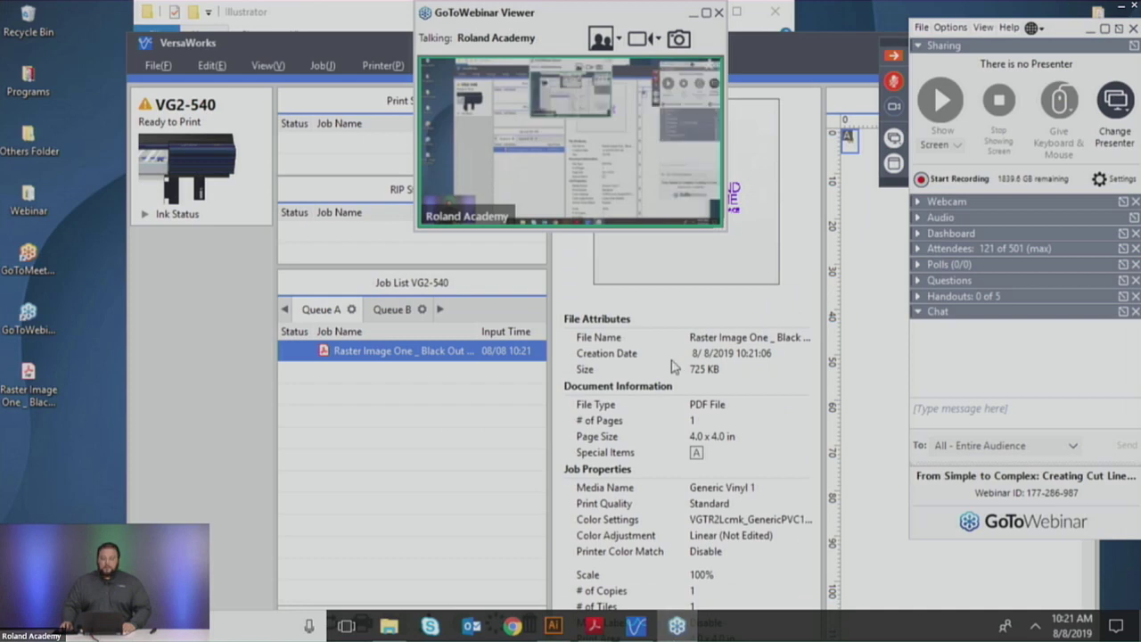
click(701, 11)
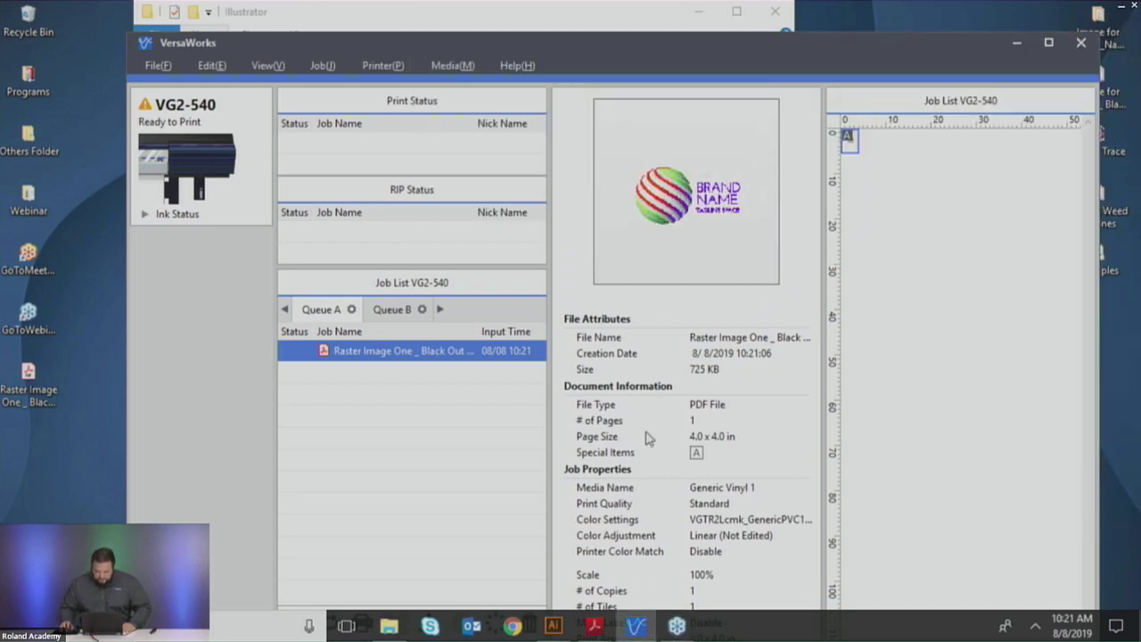
Step: Switch to Acrobat Reader and examine the magenta cut outline around the whole graffiti artwork in graffittidecal.pdf
mouse_move(596, 615)
click(552, 566)
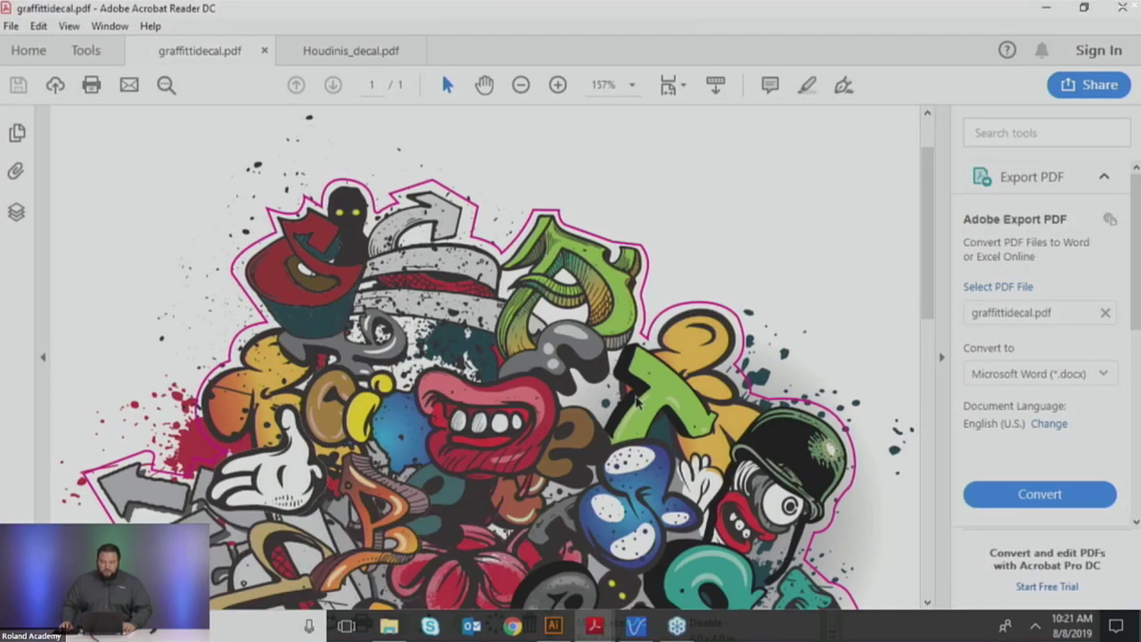
scroll(595, 321, down, 2)
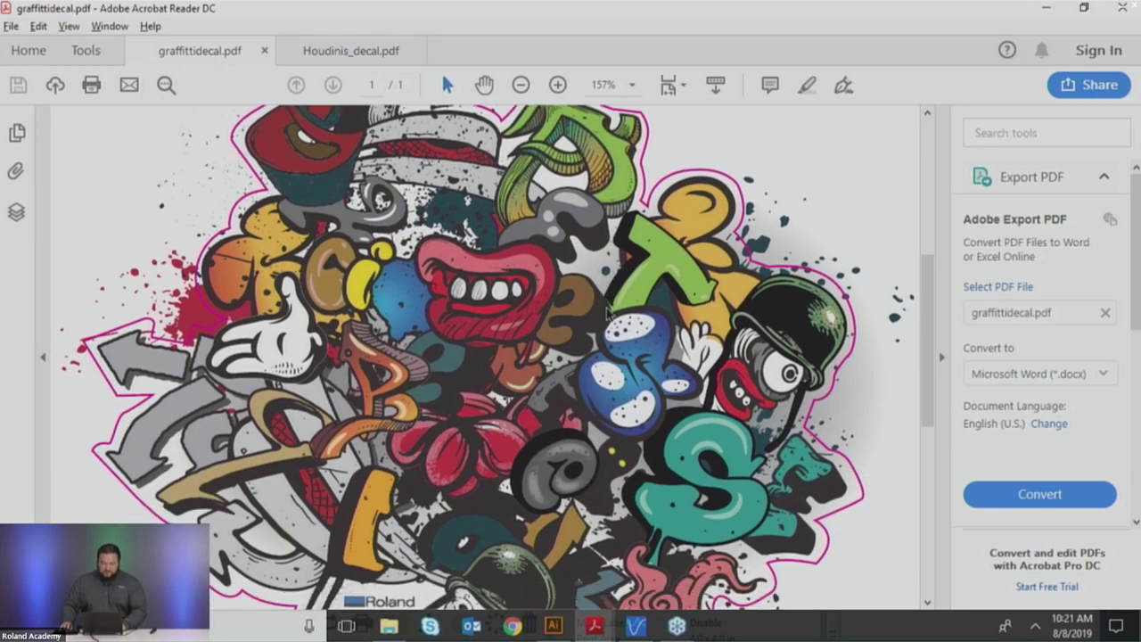
key(alt)
click(526, 87)
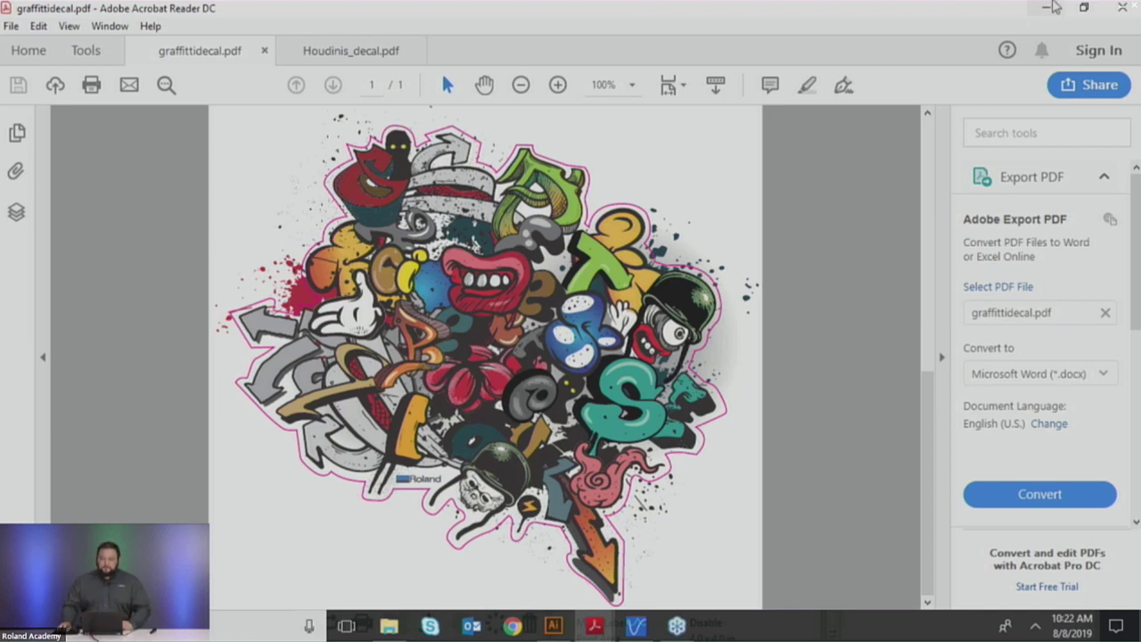
click(1047, 7)
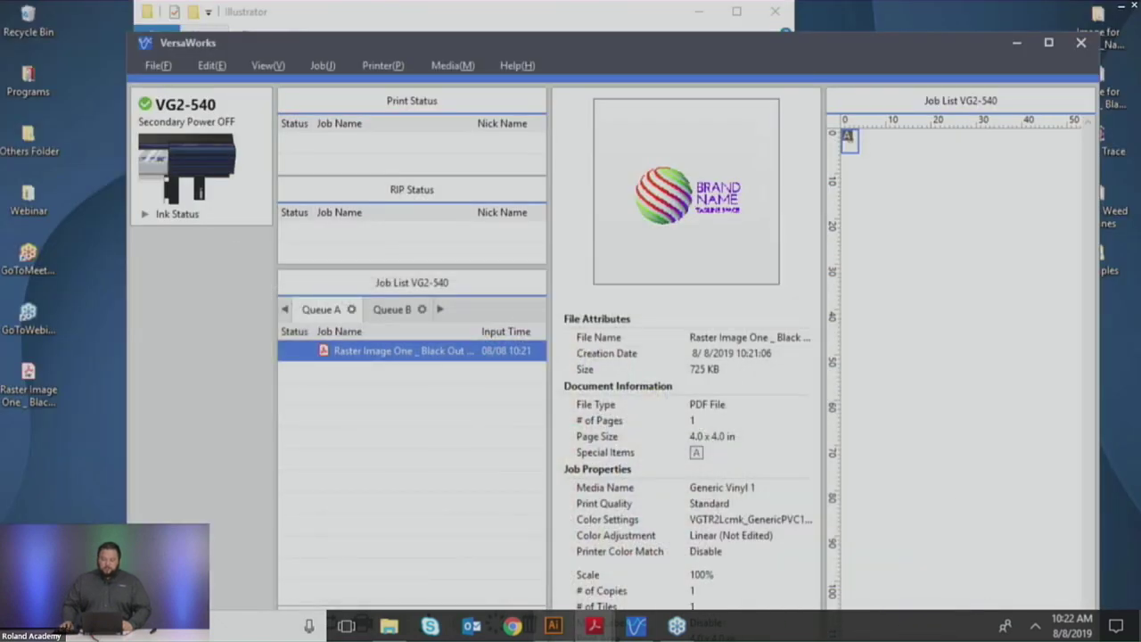
Step: Switch to Illustrator, show the layers of graffittidecal.pdf and copy all of the graffiti artwork
click(553, 626)
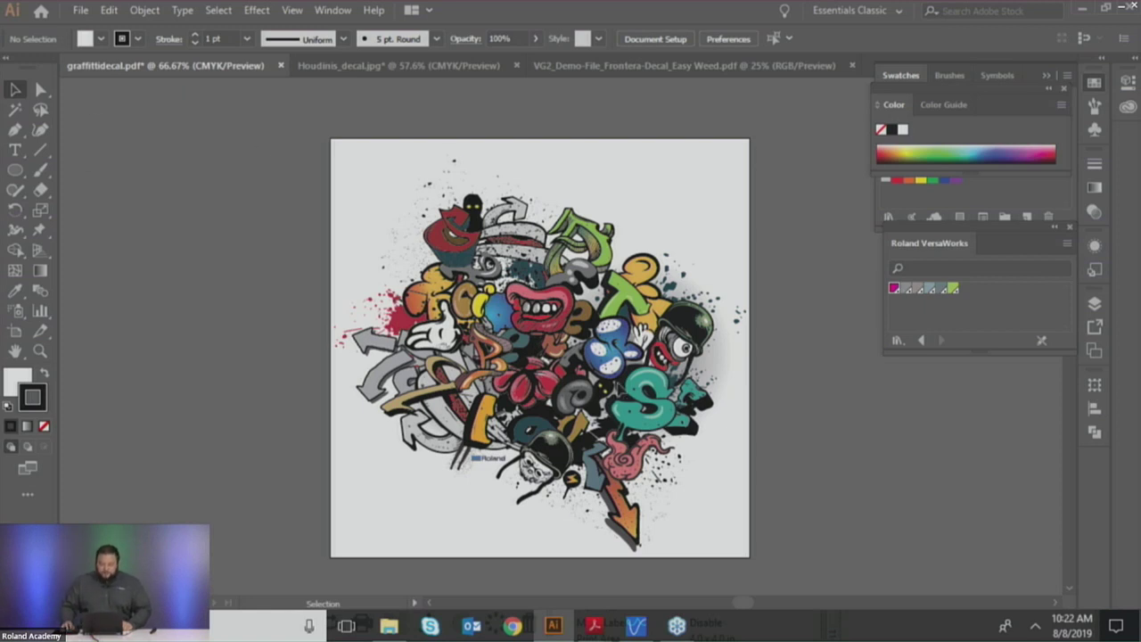
click(621, 391)
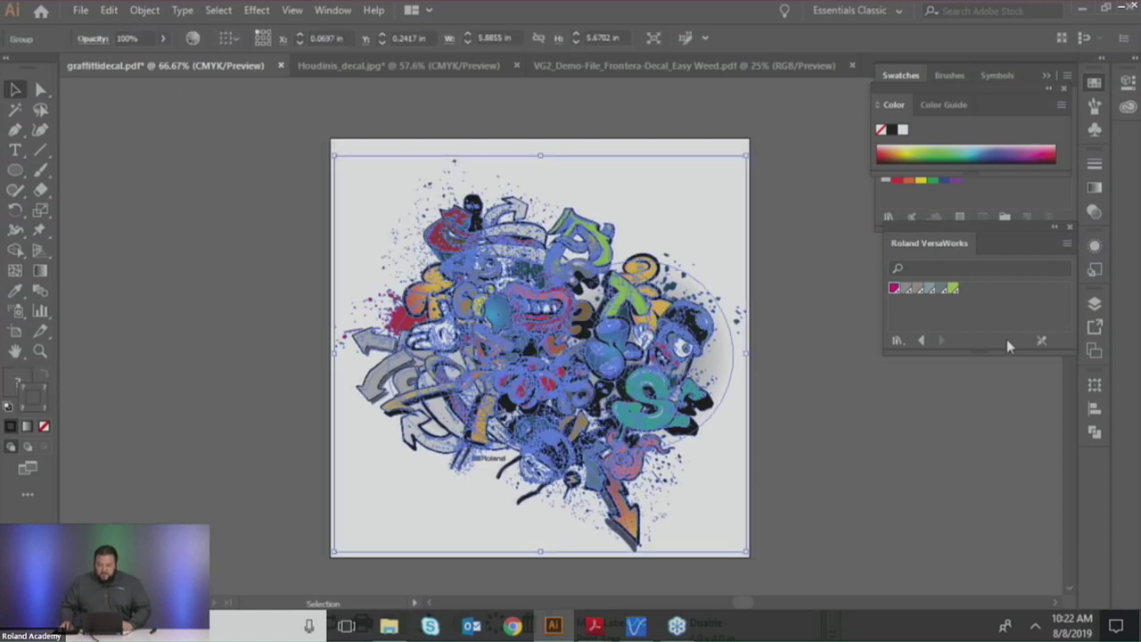
click(1095, 305)
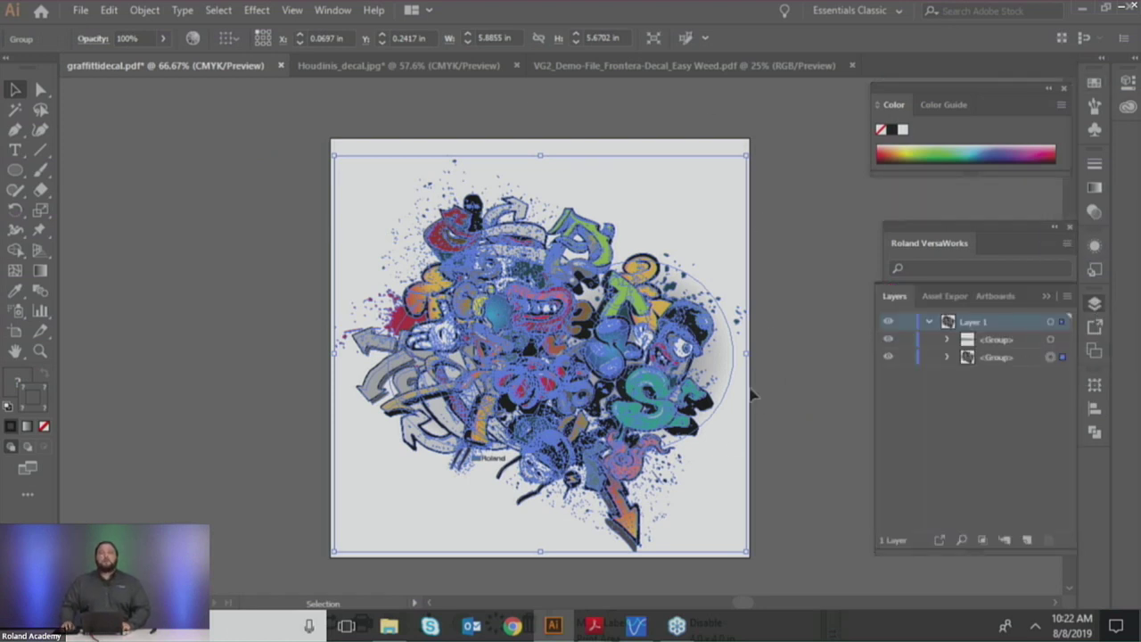
click(662, 205)
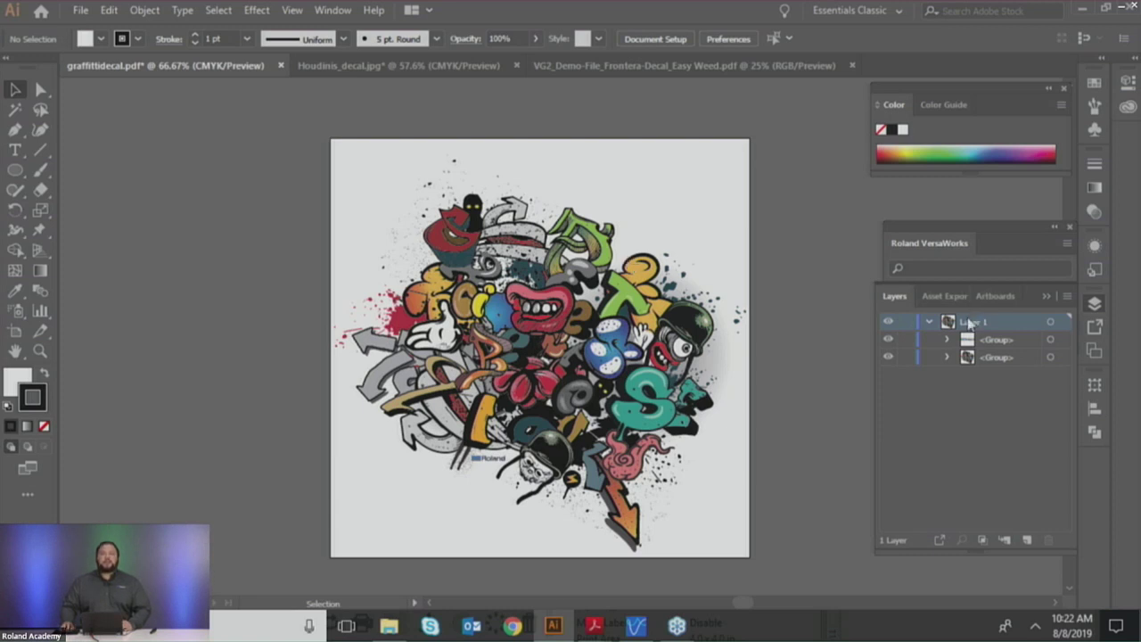
drag(243, 102, 701, 447)
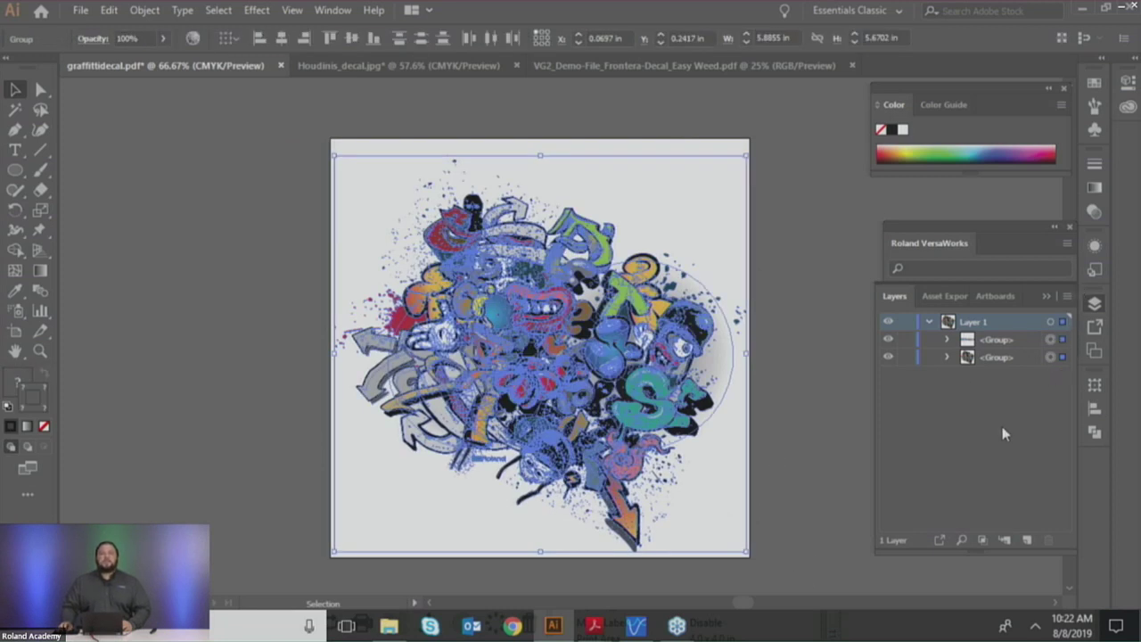
click(109, 10)
click(136, 91)
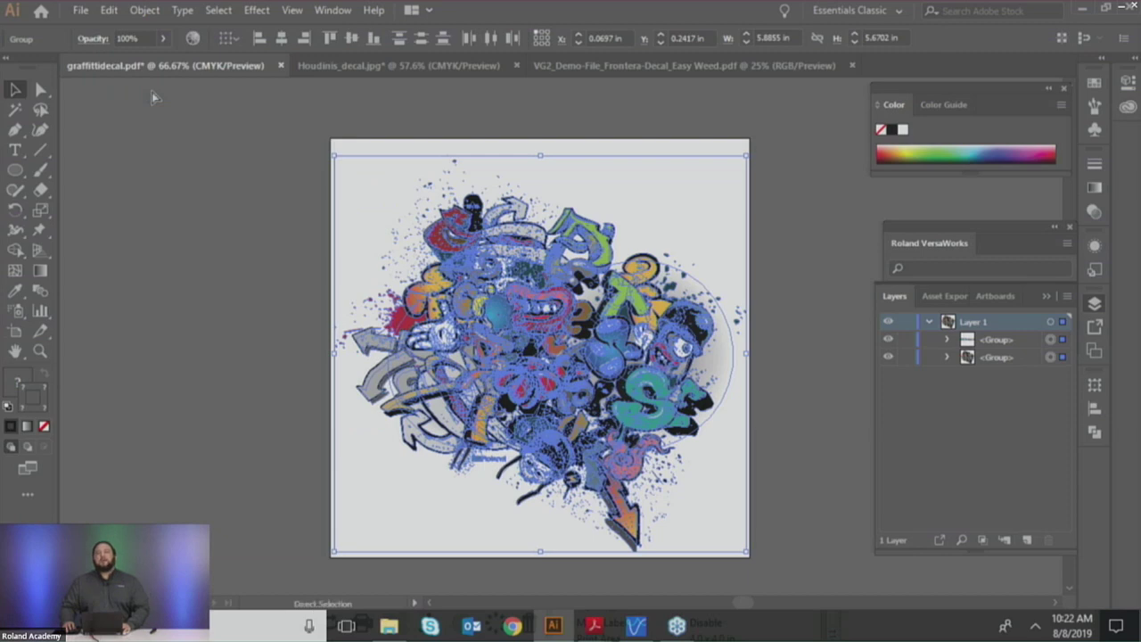
Step: Add a new layer above Layer 1, then lock Layer 1 and collapse its contents
click(1026, 540)
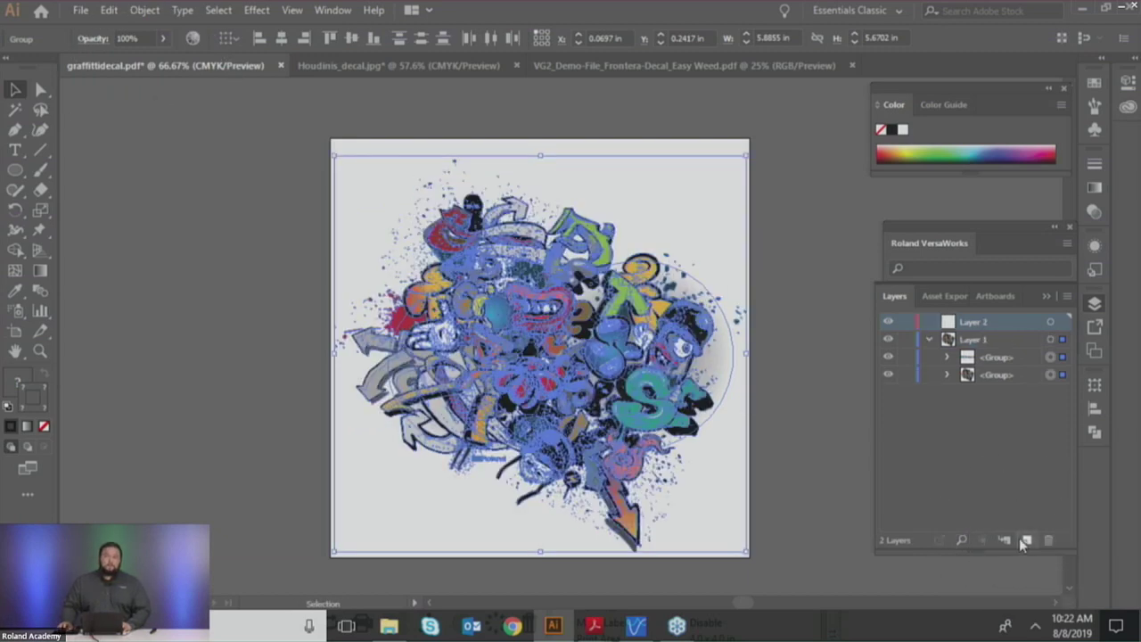
click(906, 341)
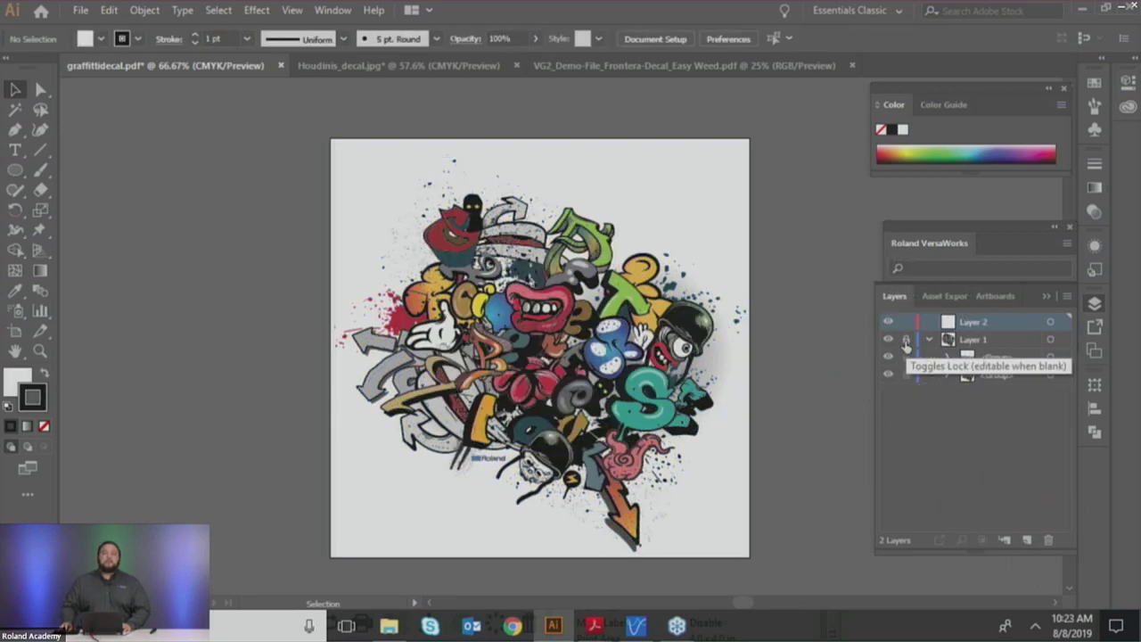
click(929, 341)
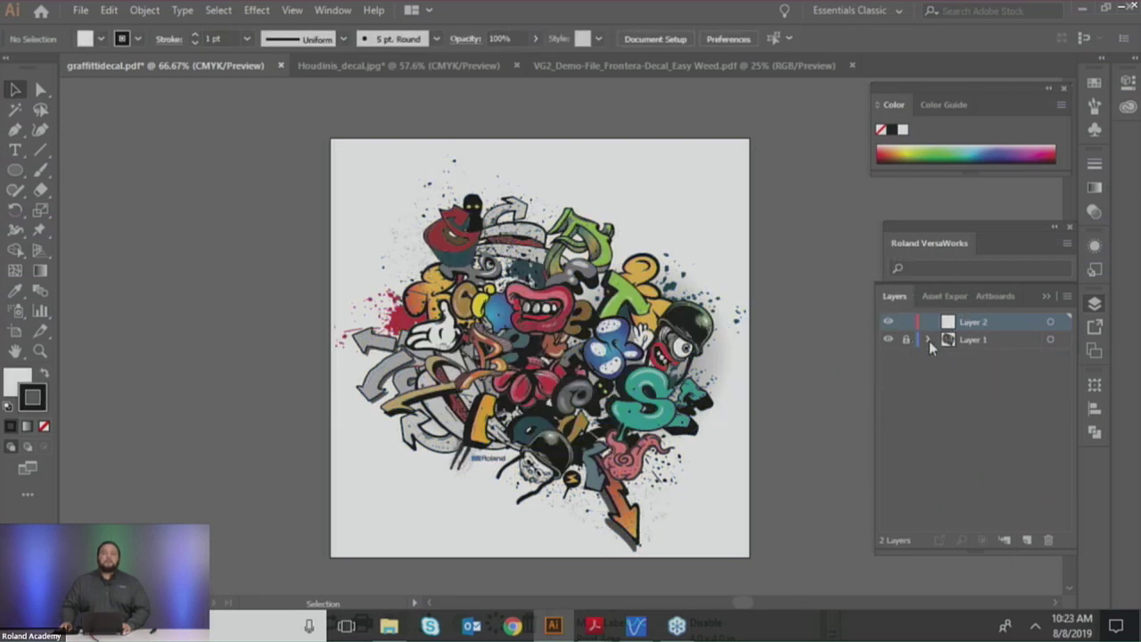
Step: Rename the locked layer holding the graffiti as Artwork and the new empty layer as Cutpath
double_click(975, 342)
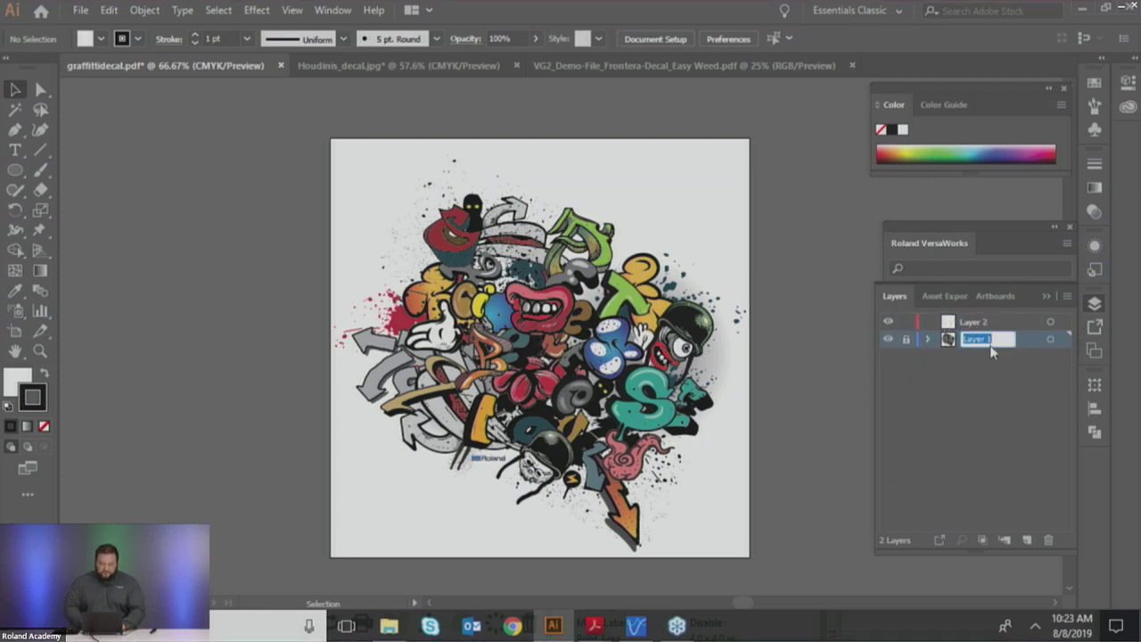
text(Artwork)
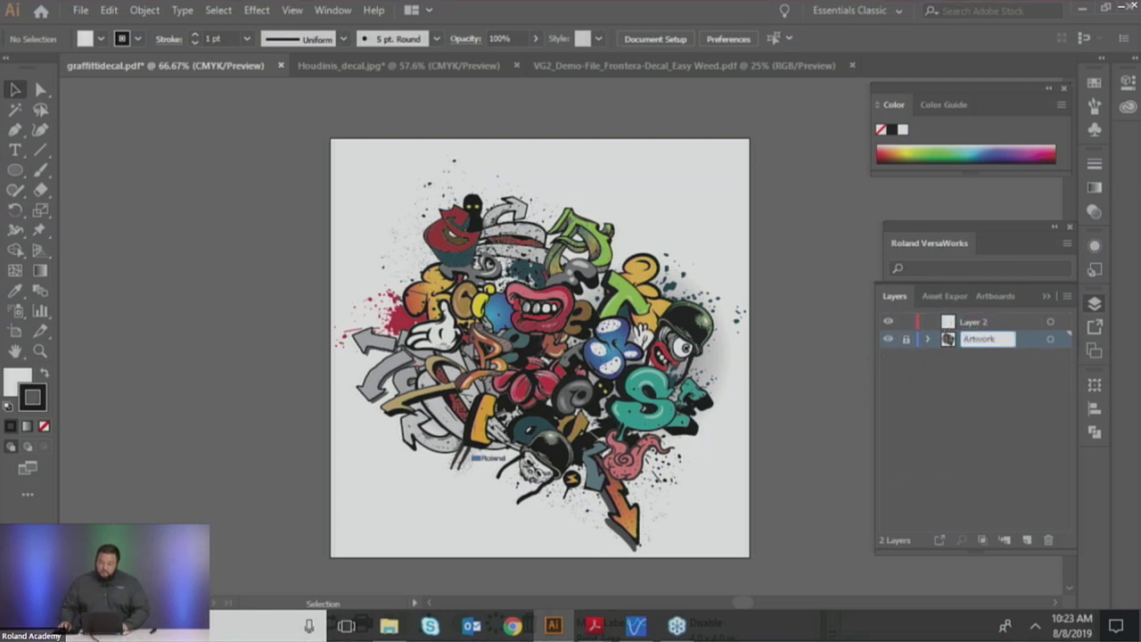
key(Return)
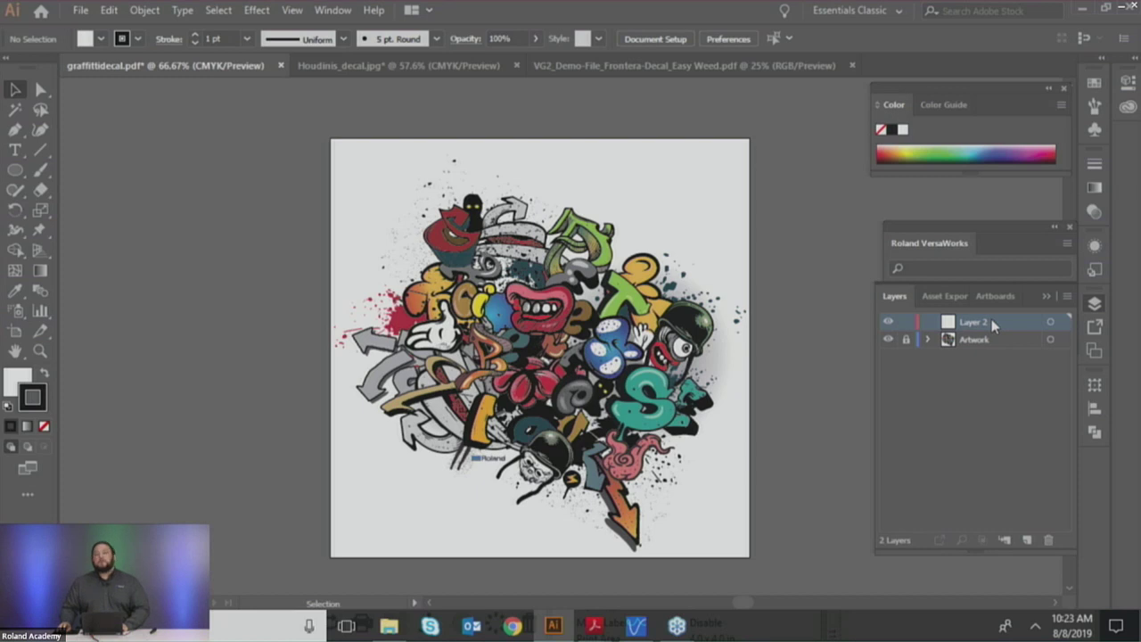
double_click(993, 325)
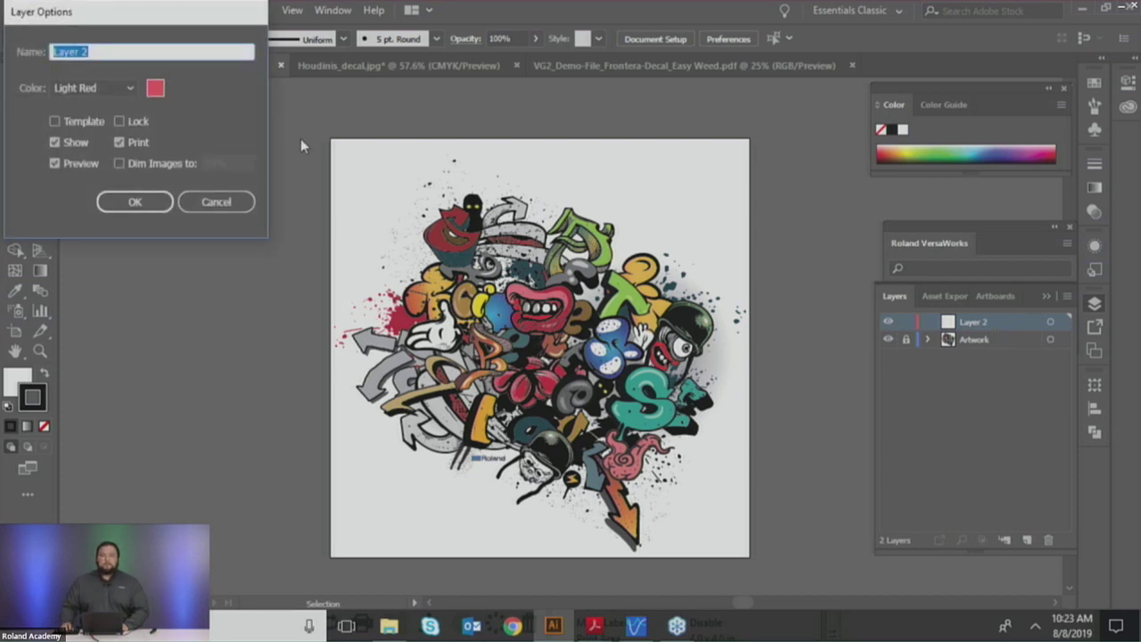
text(Cutpa)
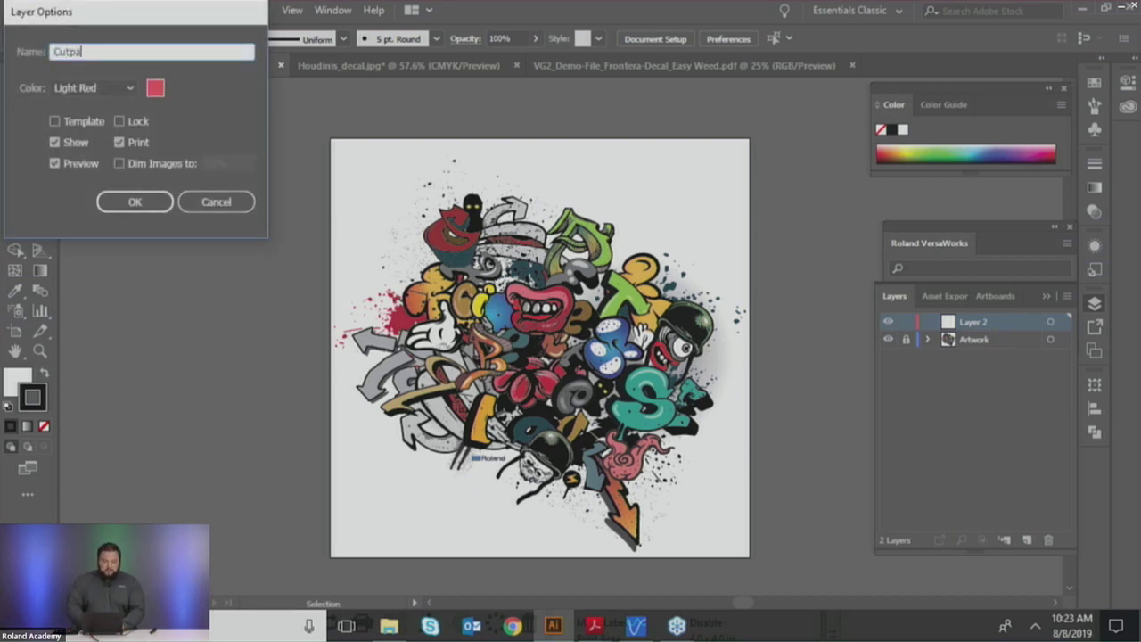
text(tch)
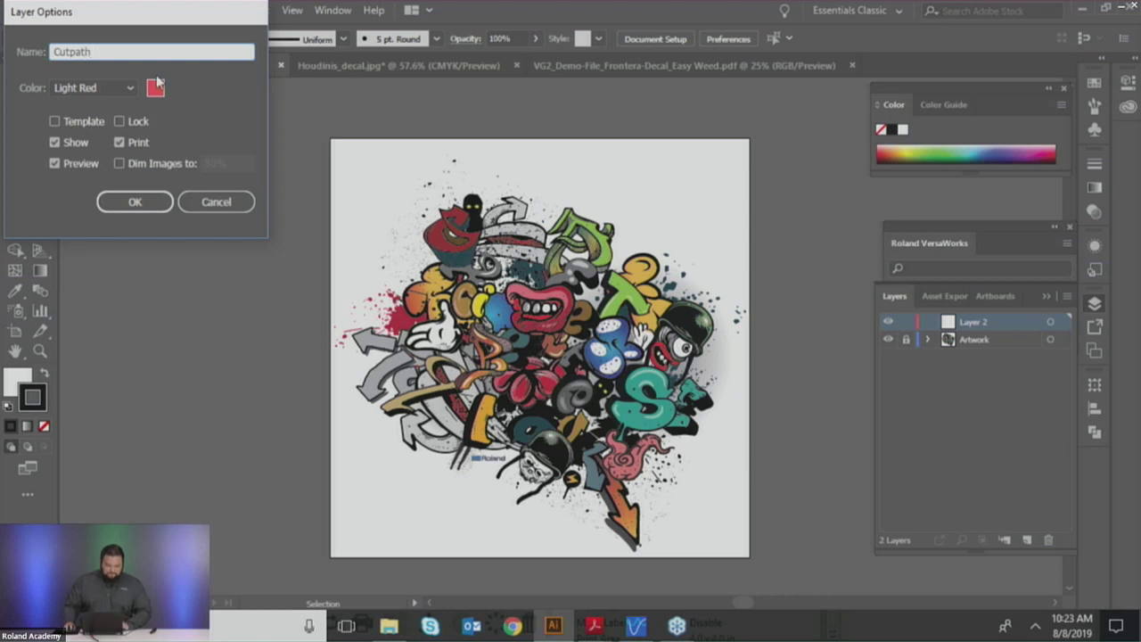
click(141, 202)
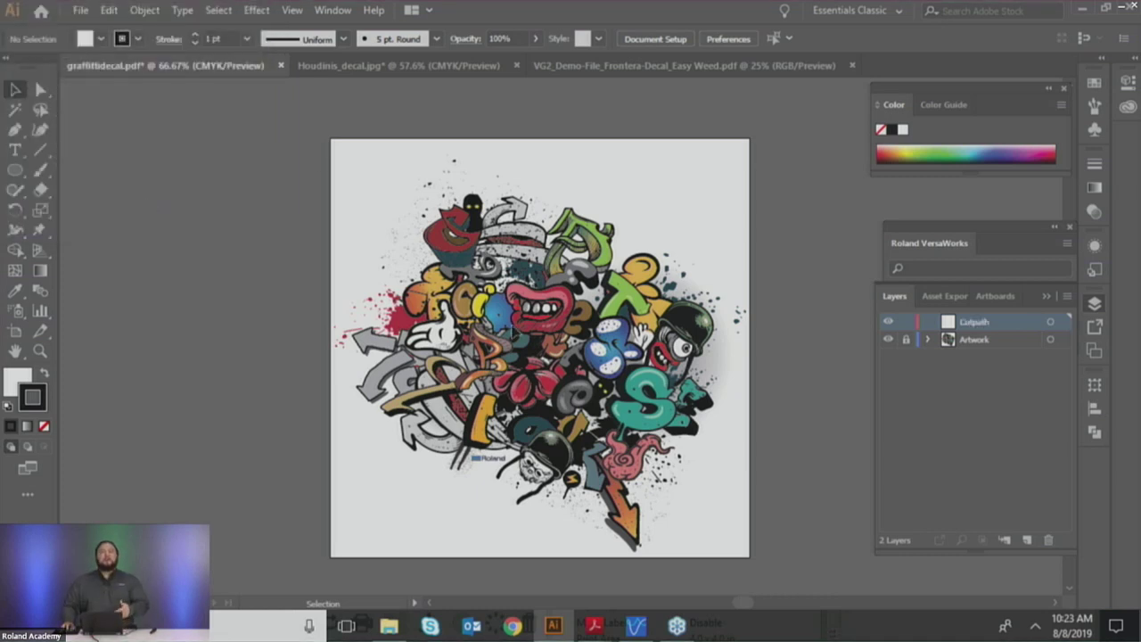
Step: Paste the copied graffiti artwork in front on the Cutpath layer, directly over the original
click(107, 10)
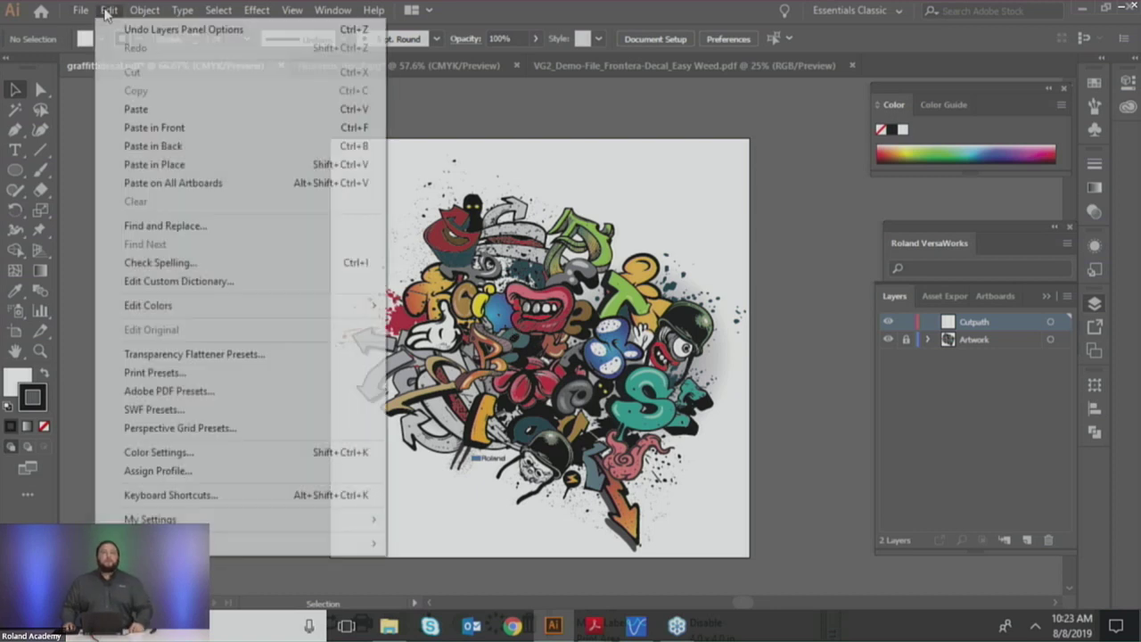
click(215, 131)
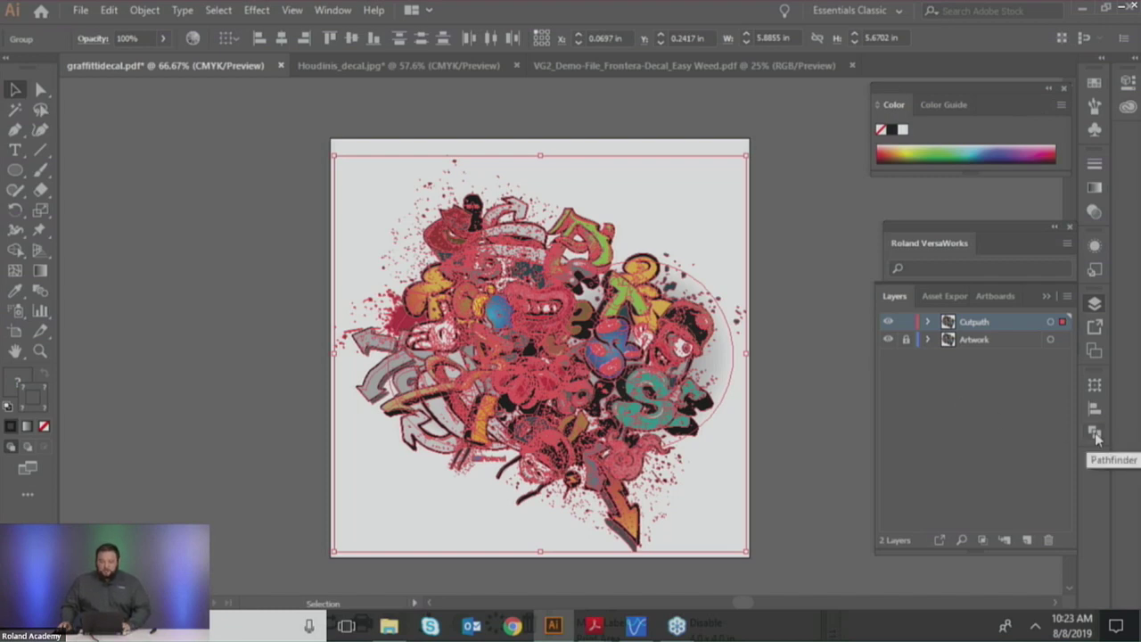
click(304, 10)
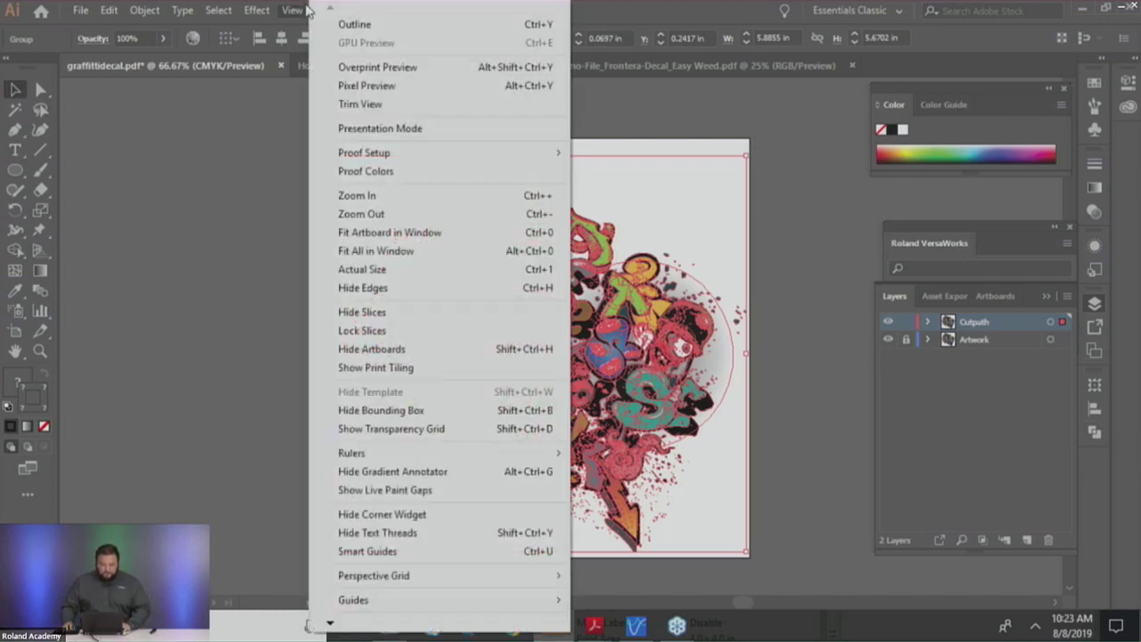
mouse_move(259, 10)
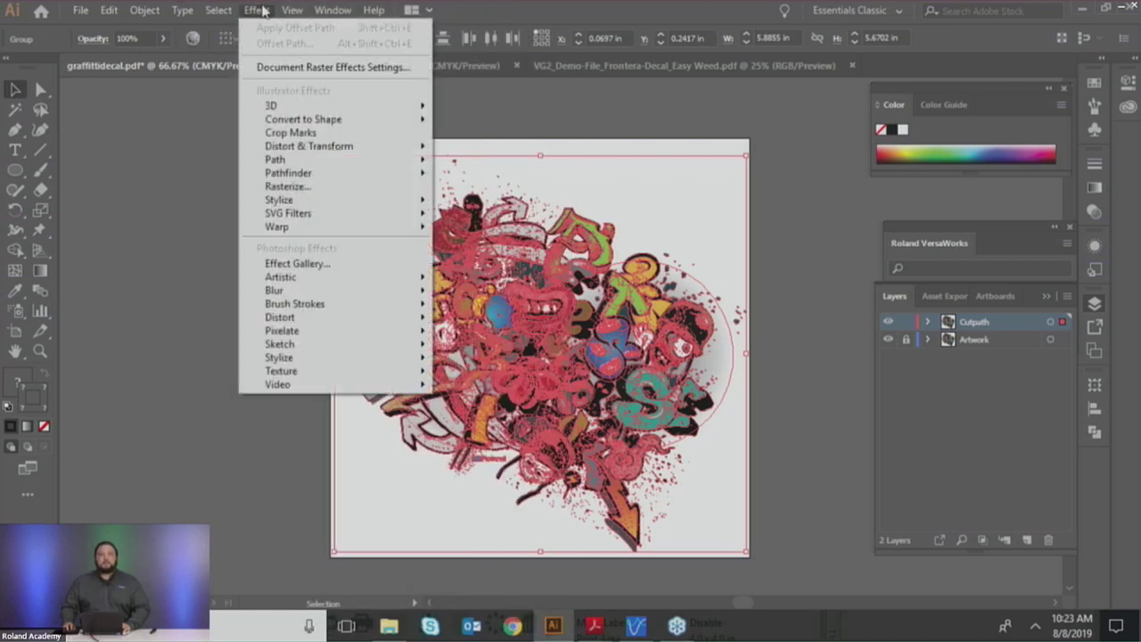
right_click(688, 308)
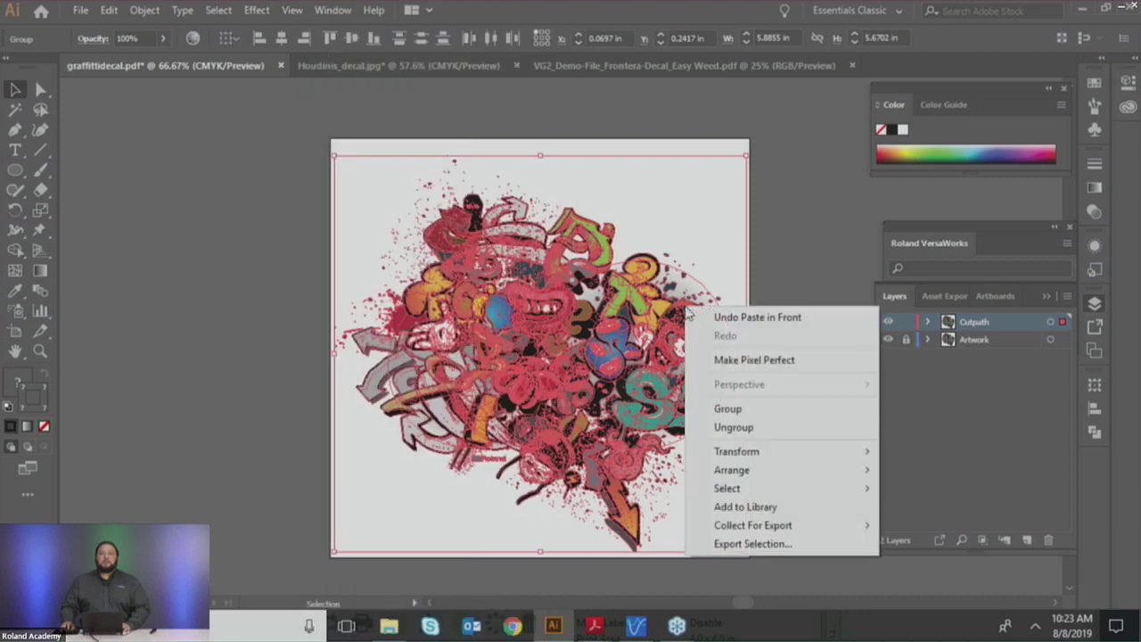
key(Escape)
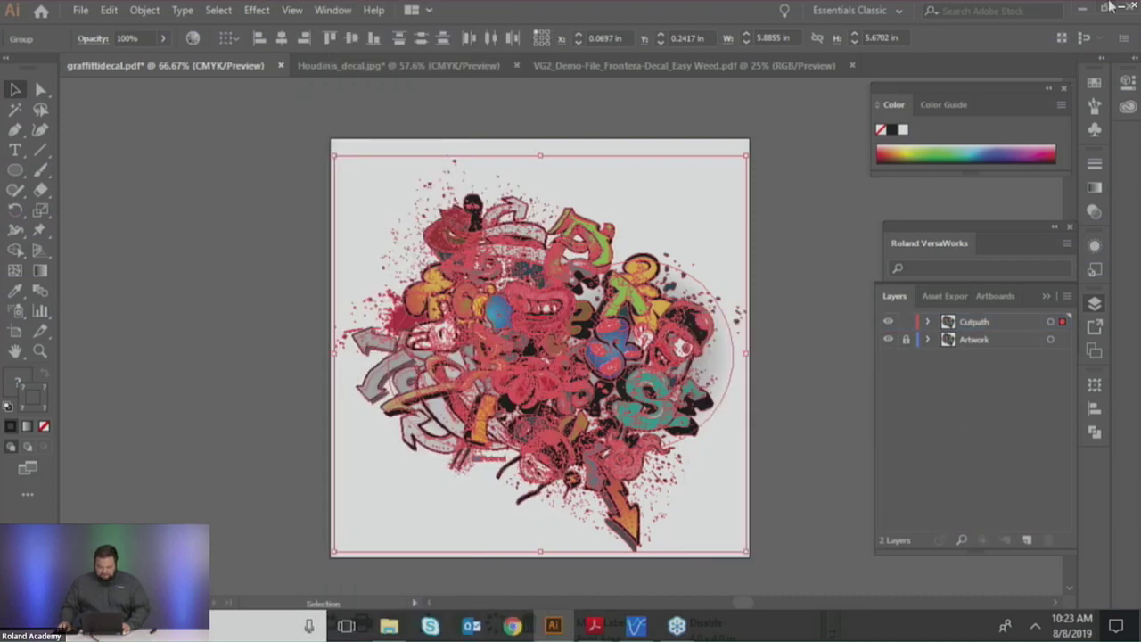
click(1127, 82)
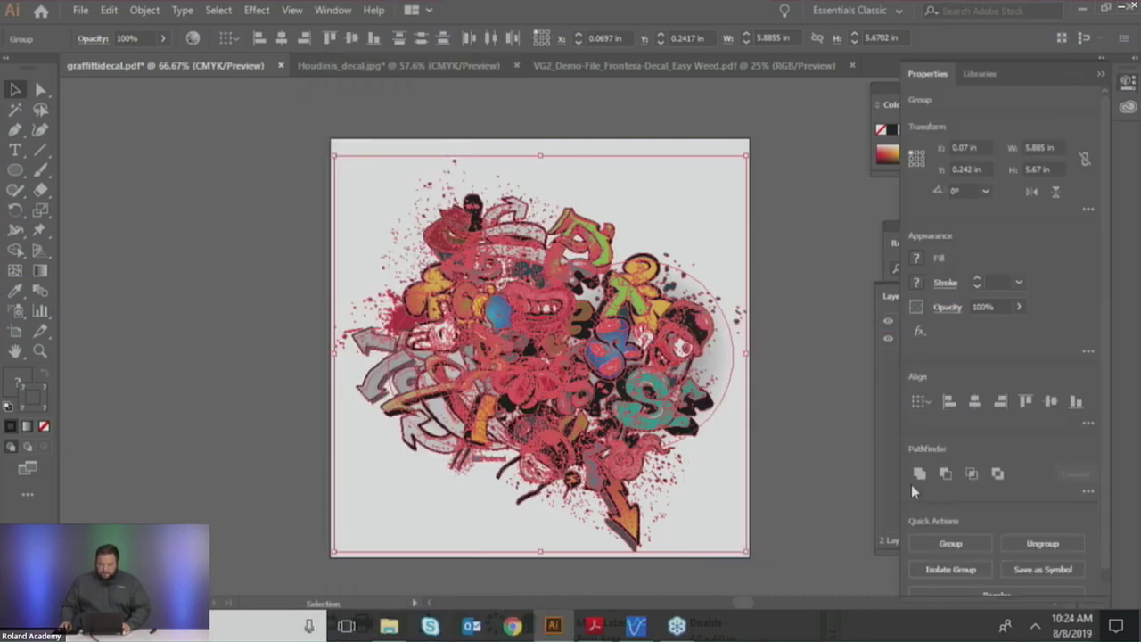
click(877, 434)
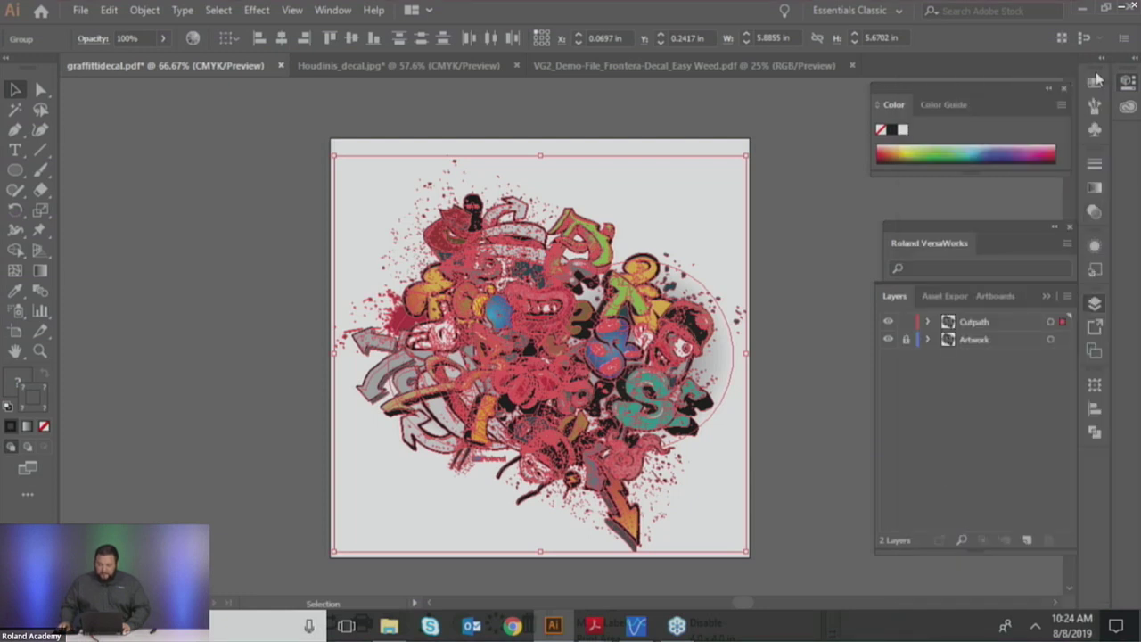
Step: Unite the pasted graffiti artwork with Pathfinder, then ungroup the resulting shapes
click(1095, 432)
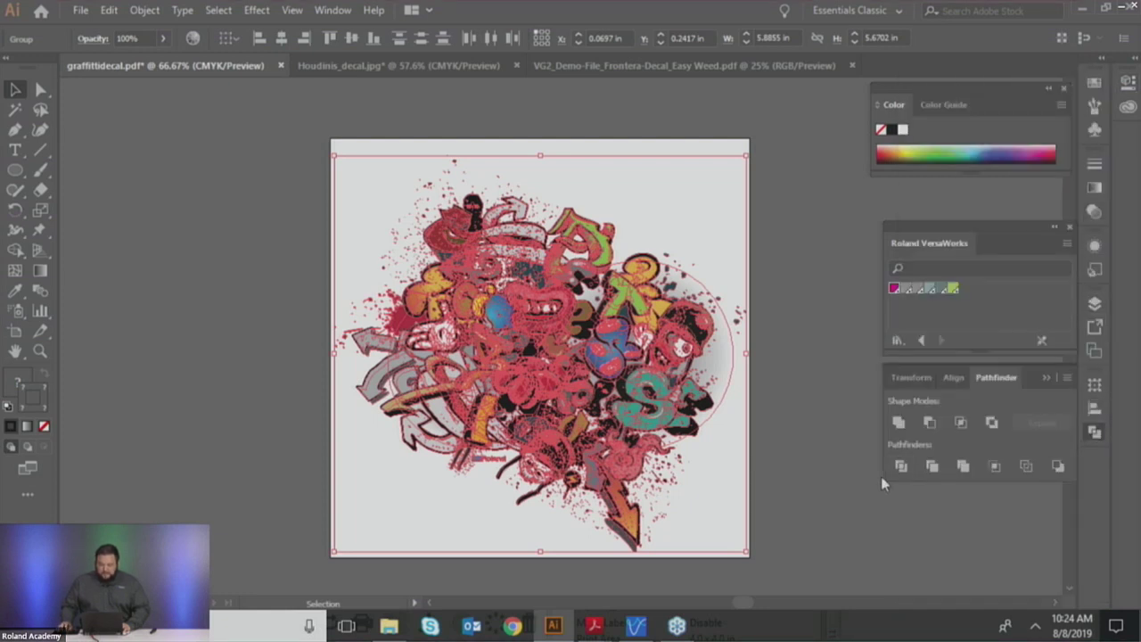
click(899, 422)
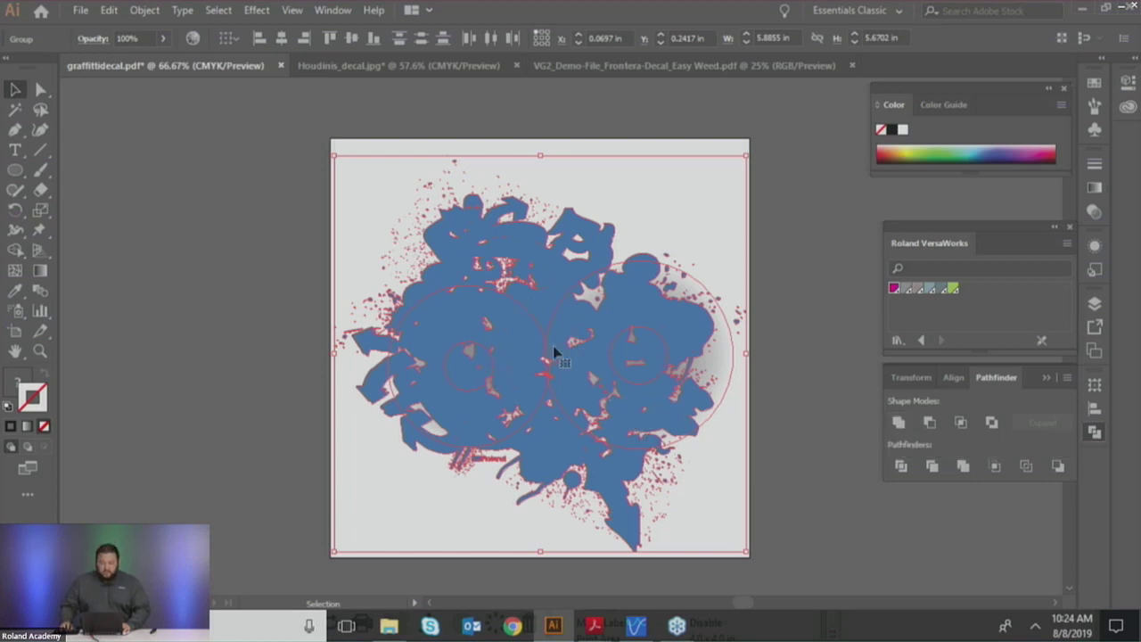
right_click(540, 301)
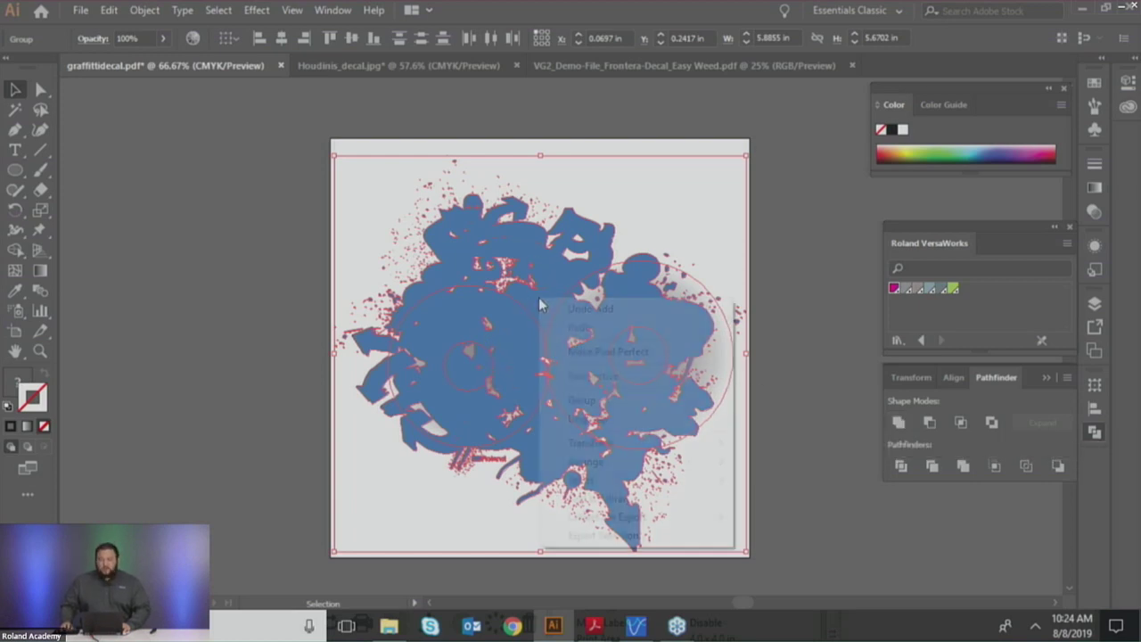
click(584, 419)
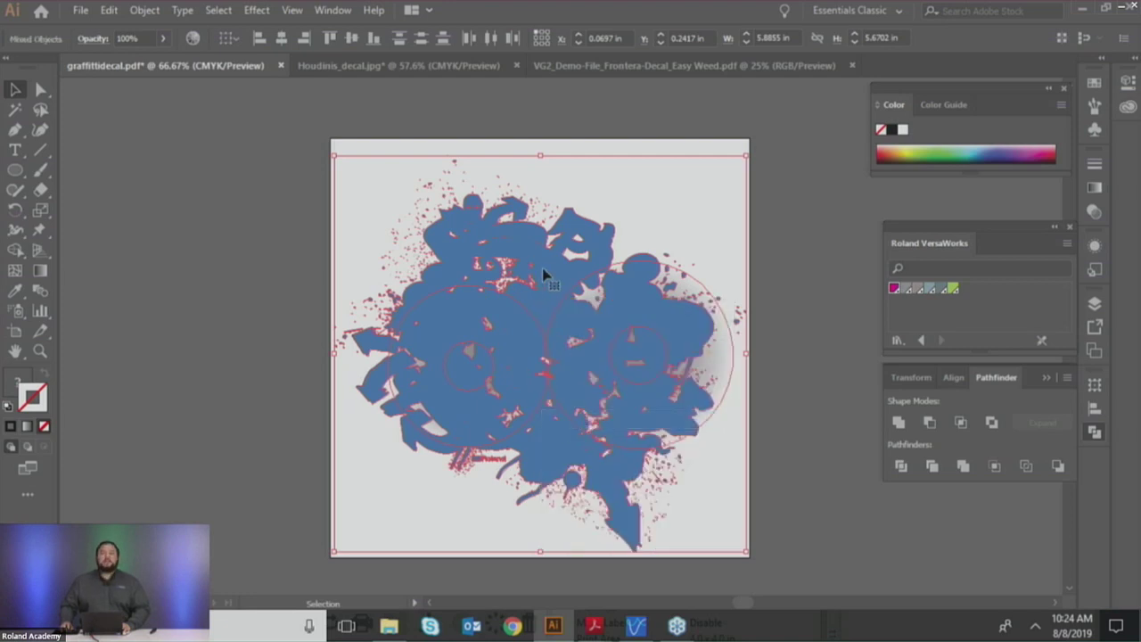
Step: Remove the small splatter shapes and stray pieces from the ungrouped result, keeping only the large blue silhouette
key(a)
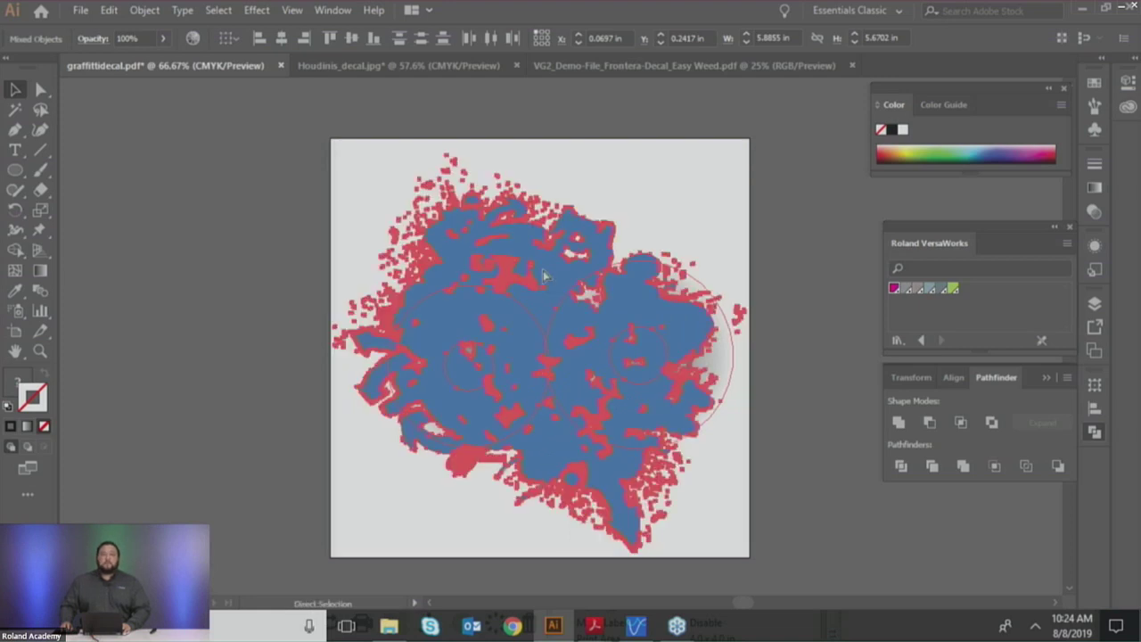
key(ctrl)
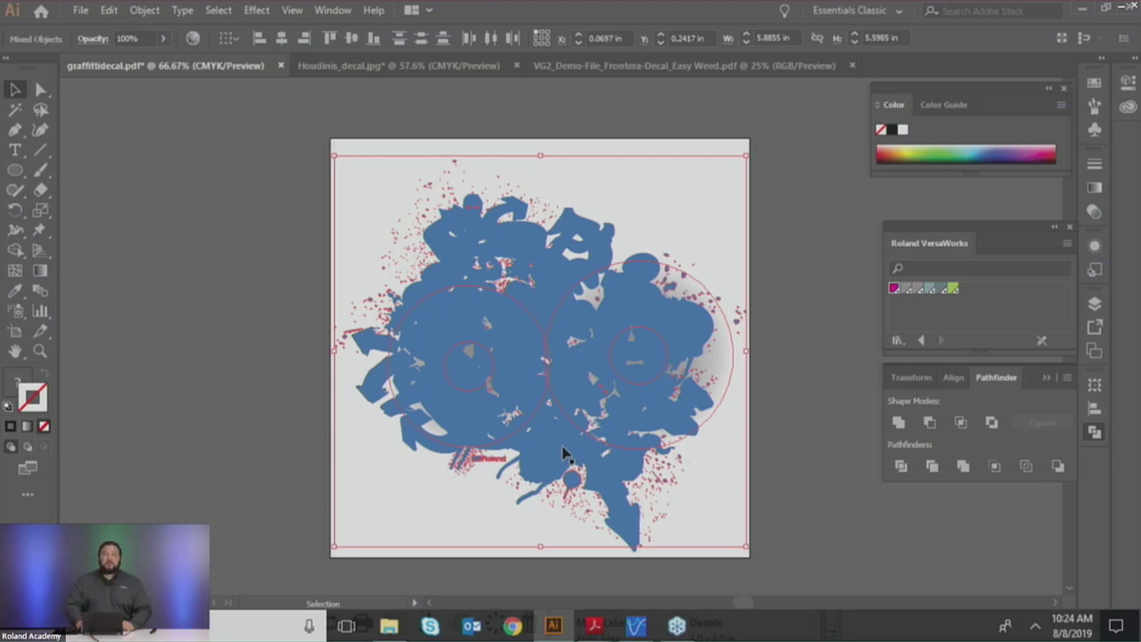
key(ctrl+shift+a)
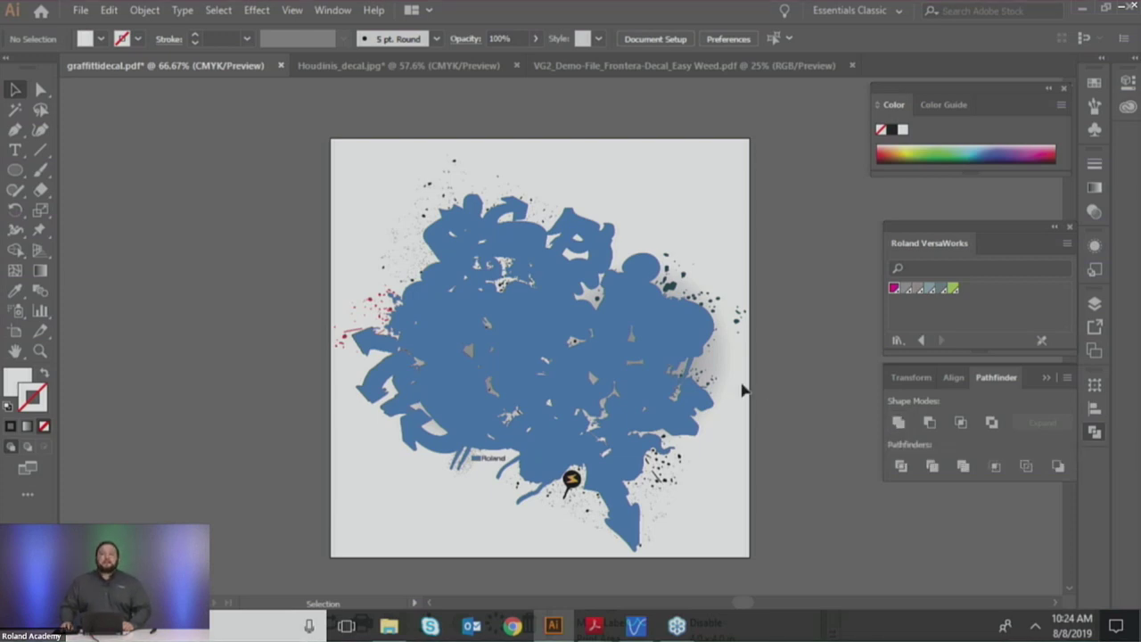
Step: Select the large blue silhouette and preview an Offset Path effect on it
click(591, 357)
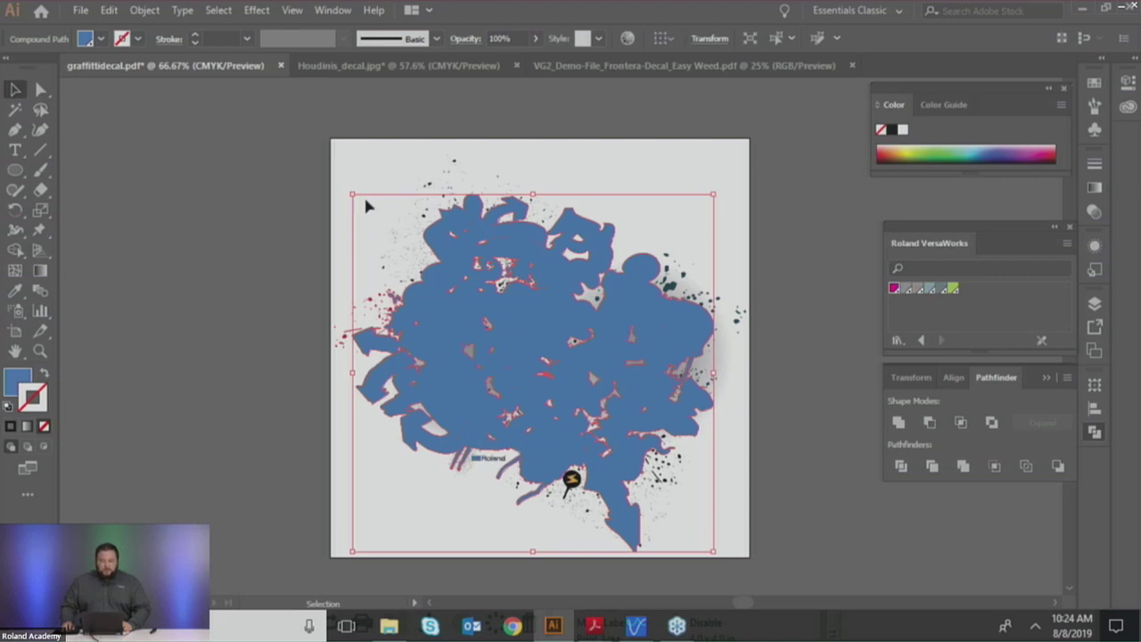
click(262, 10)
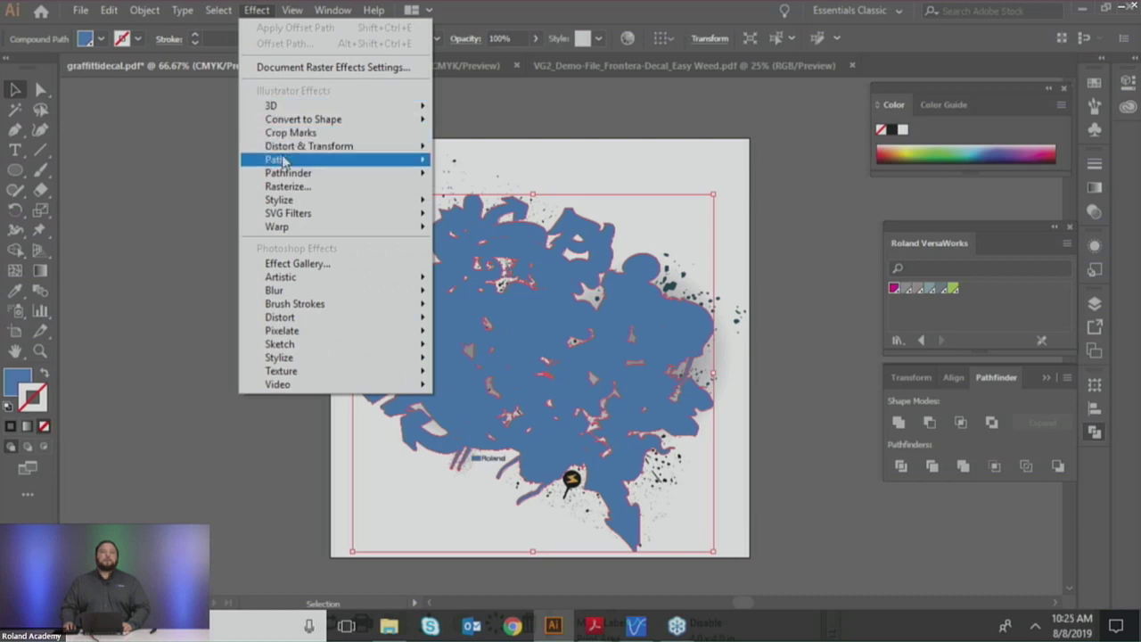
mouse_move(296, 160)
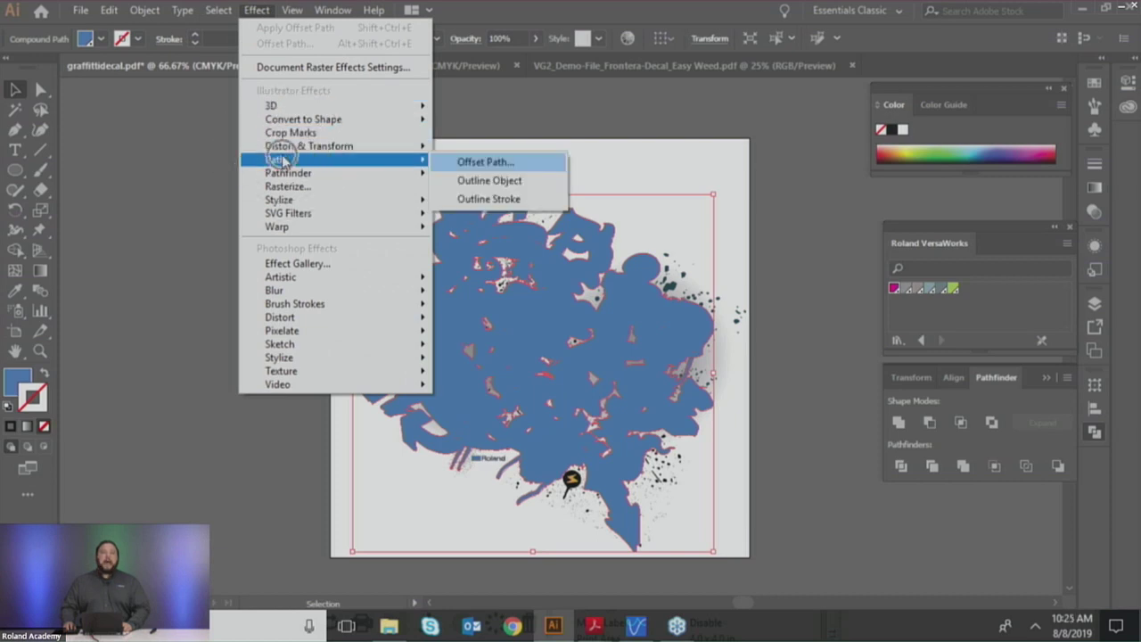
click(473, 166)
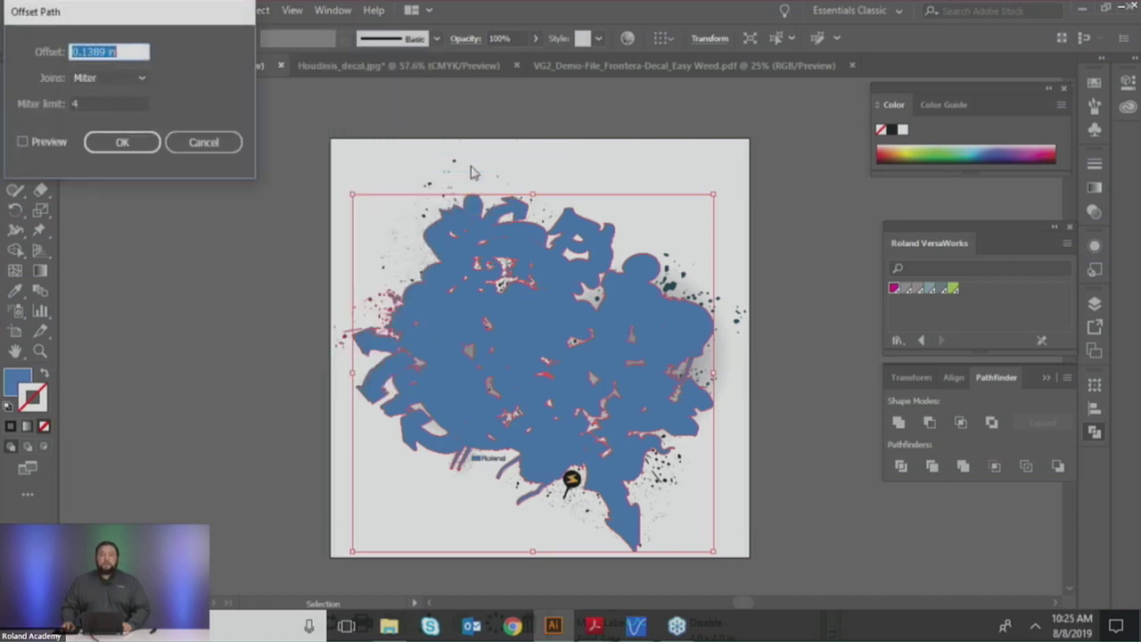
click(51, 145)
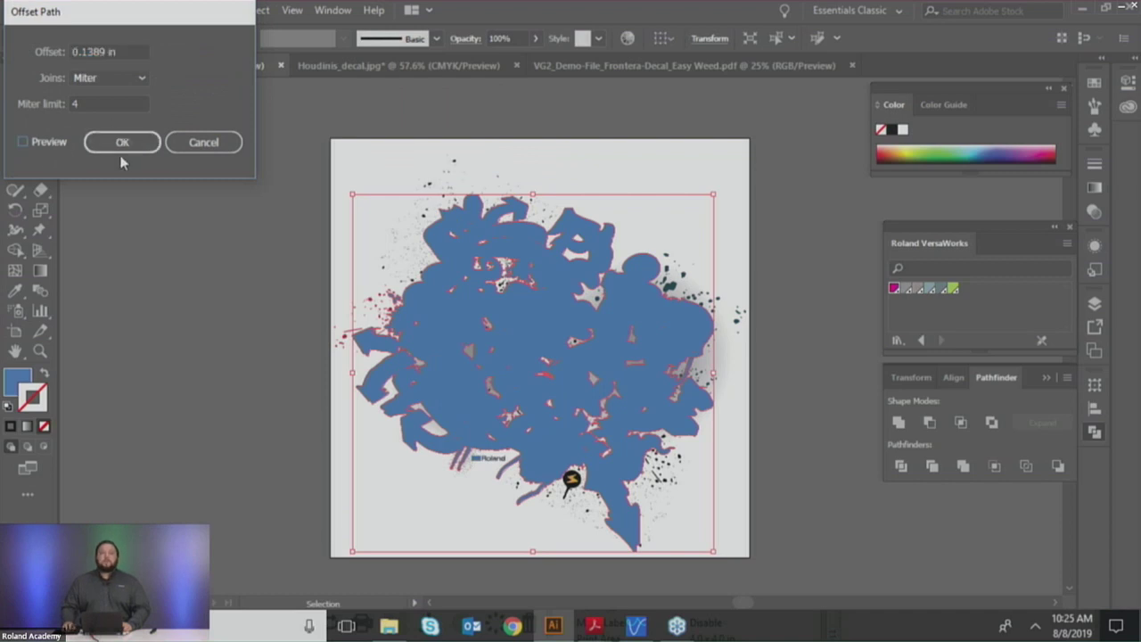
click(24, 143)
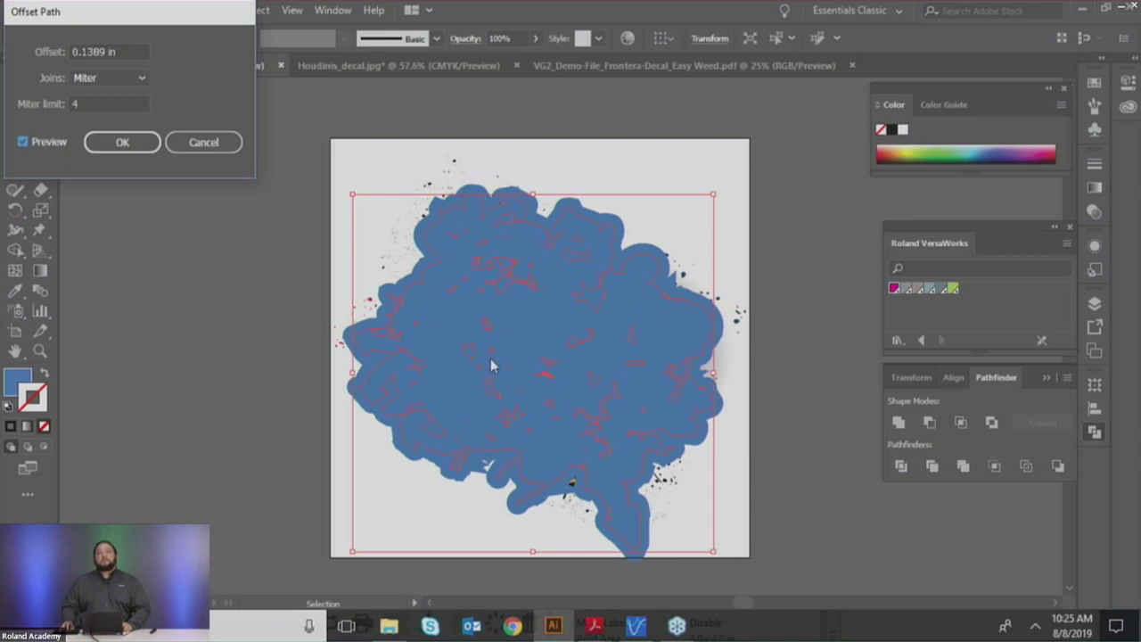
Step: Try an offset of -10 for the silhouette
triple_click(125, 51)
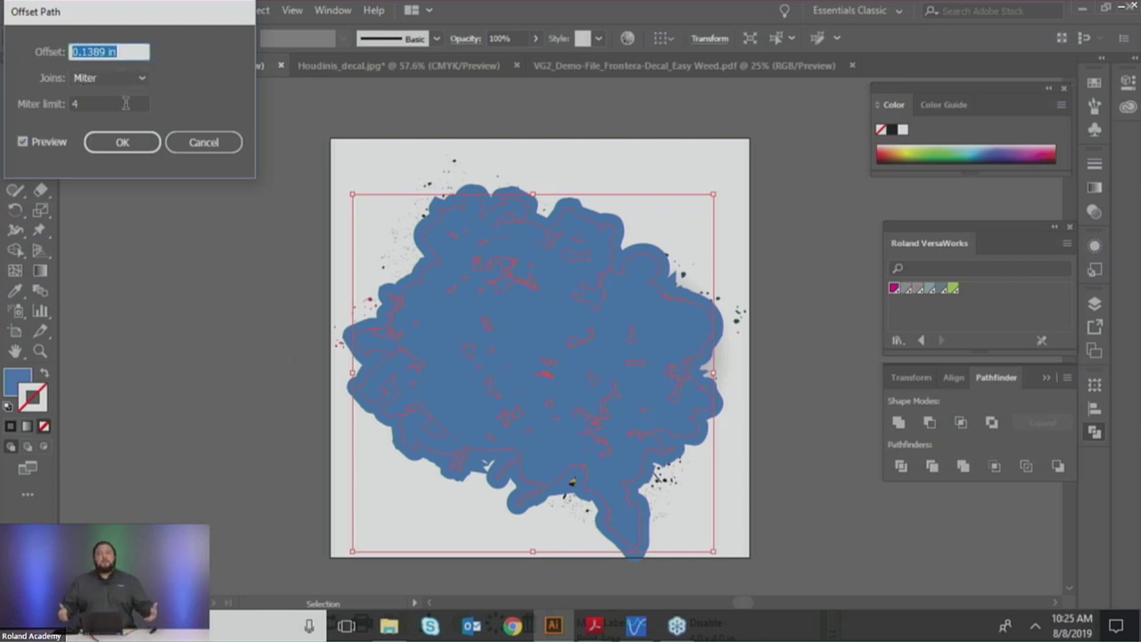
text(-10)
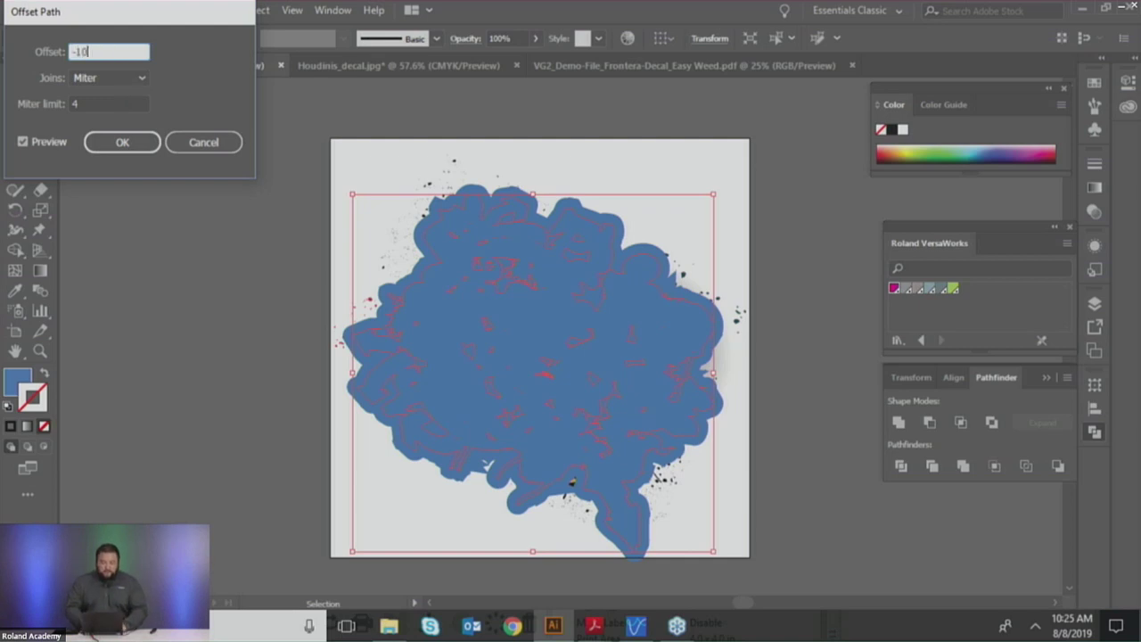
key(Tab)
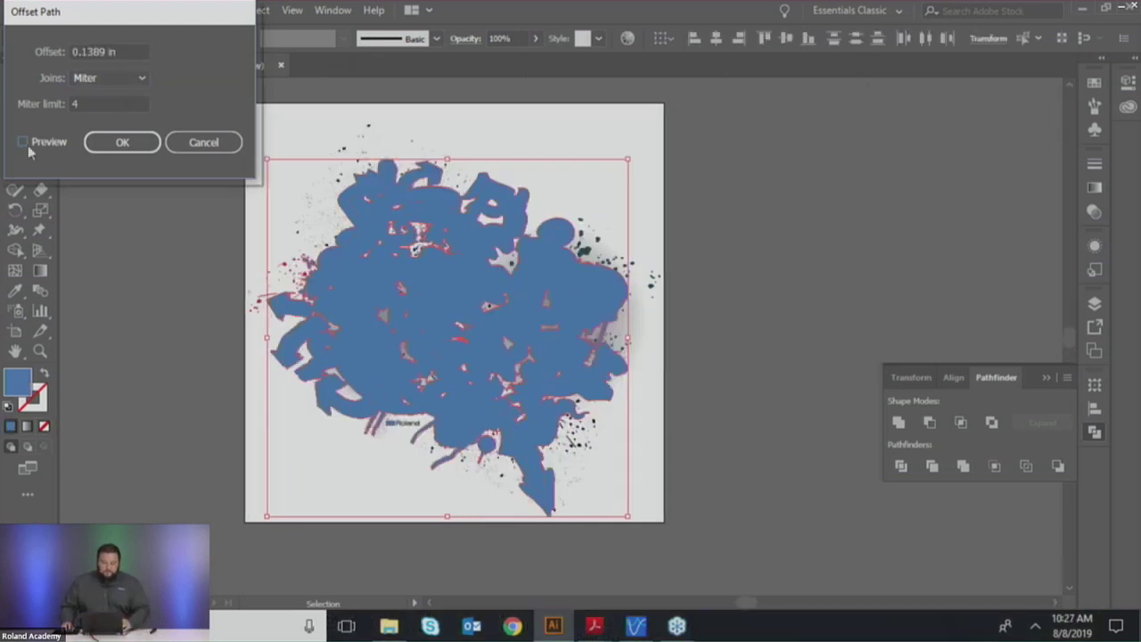
Step: Apply the Offset Path effect to the silhouette with a 0.25 in offset and Round joins
click(24, 143)
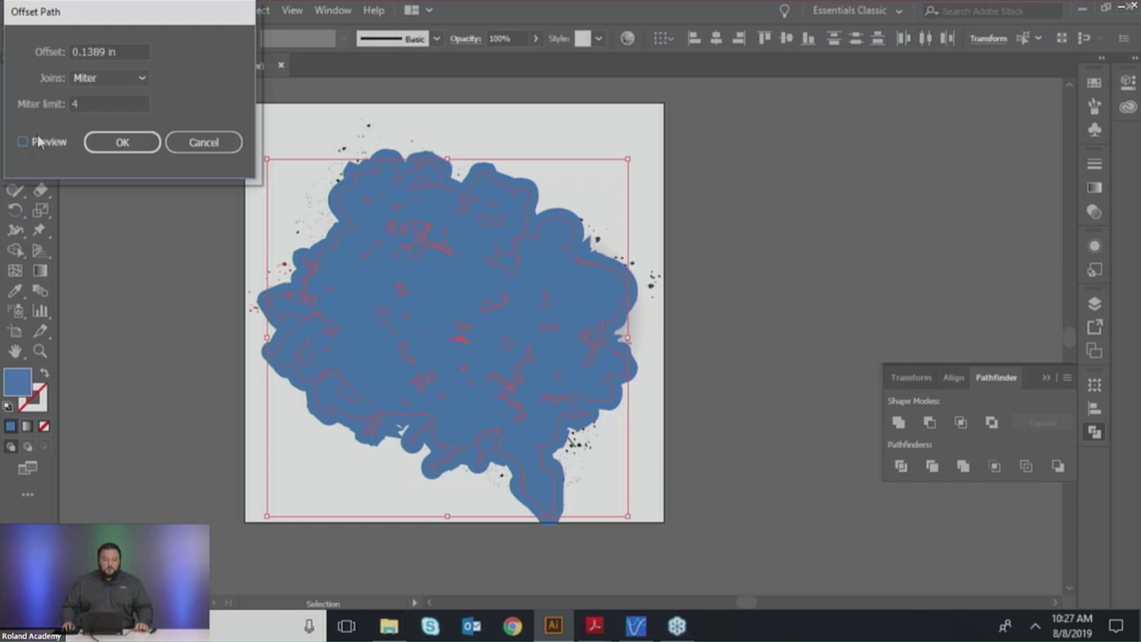
key(Tab)
text(.25)
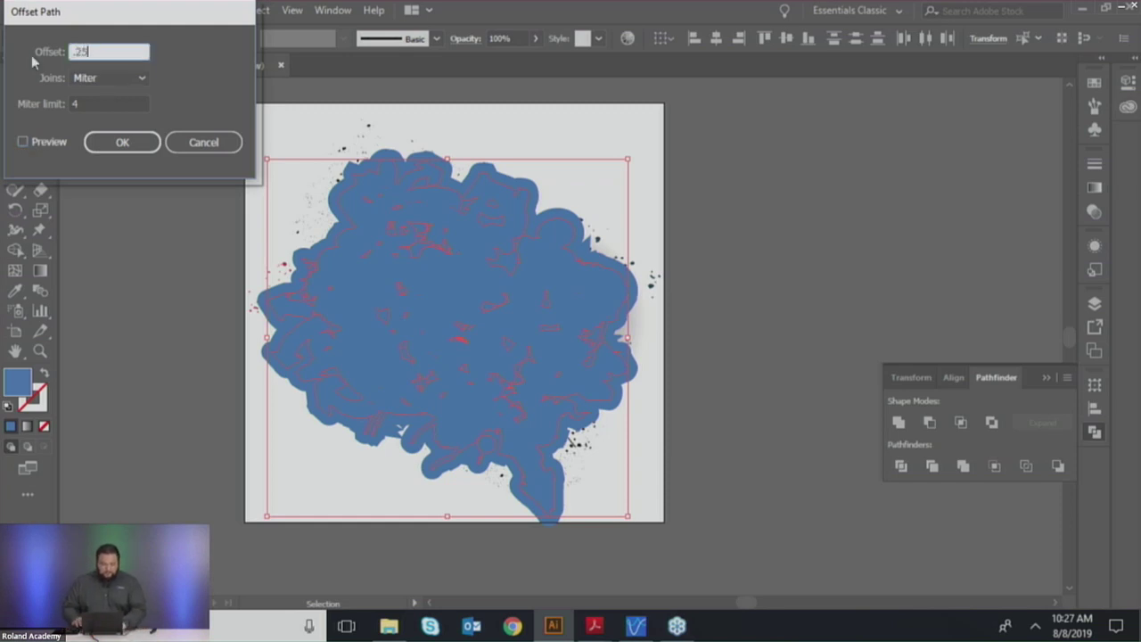
key(Tab)
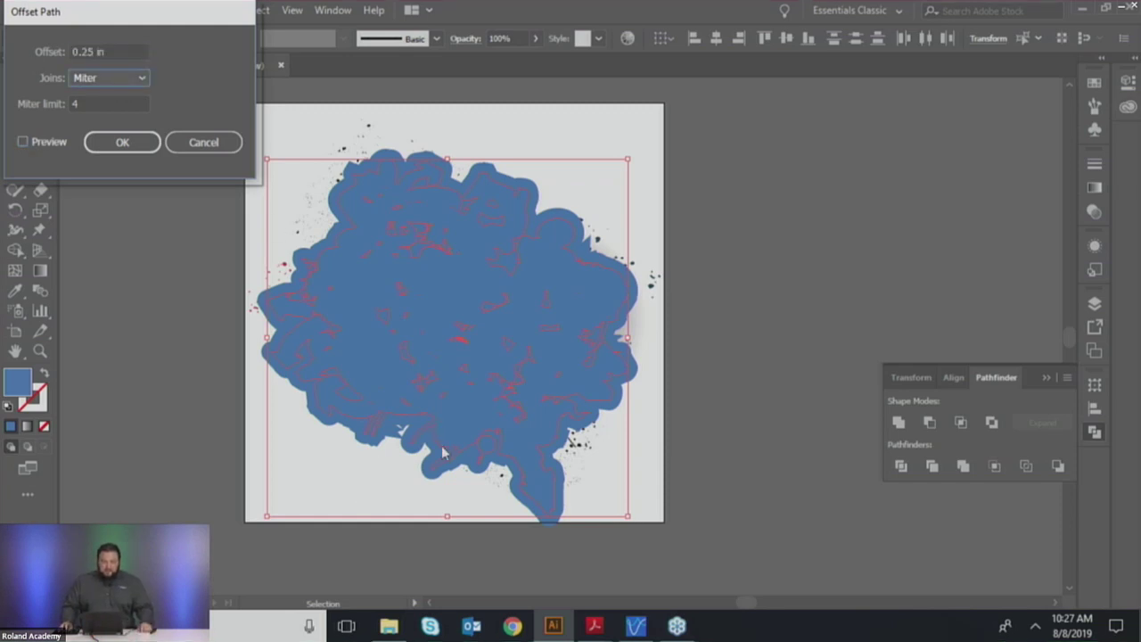
click(119, 78)
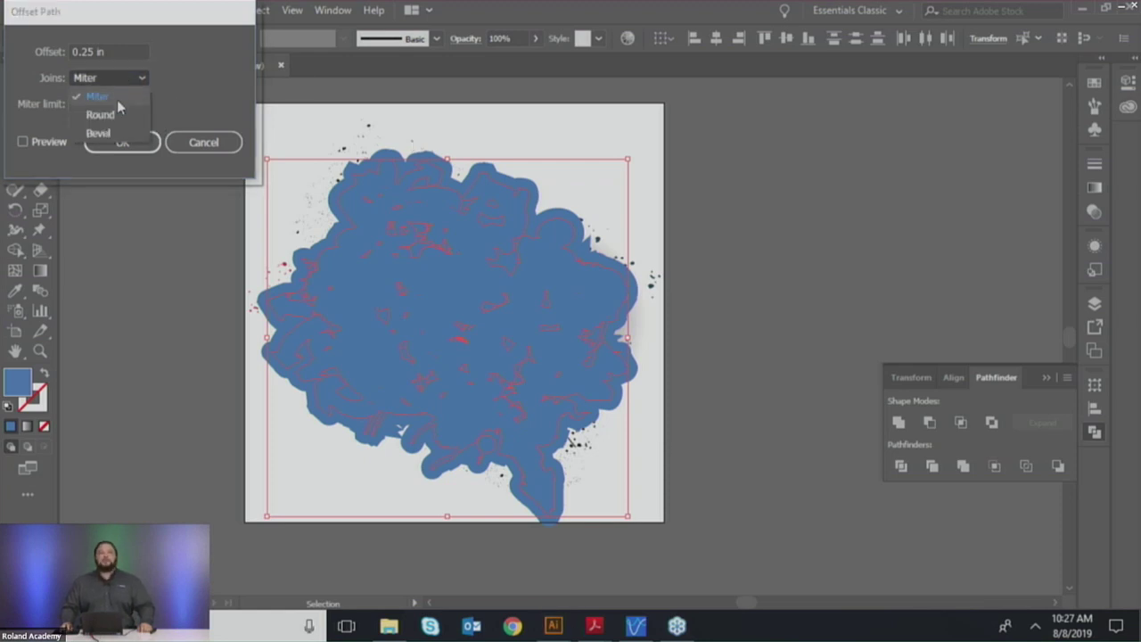
click(113, 106)
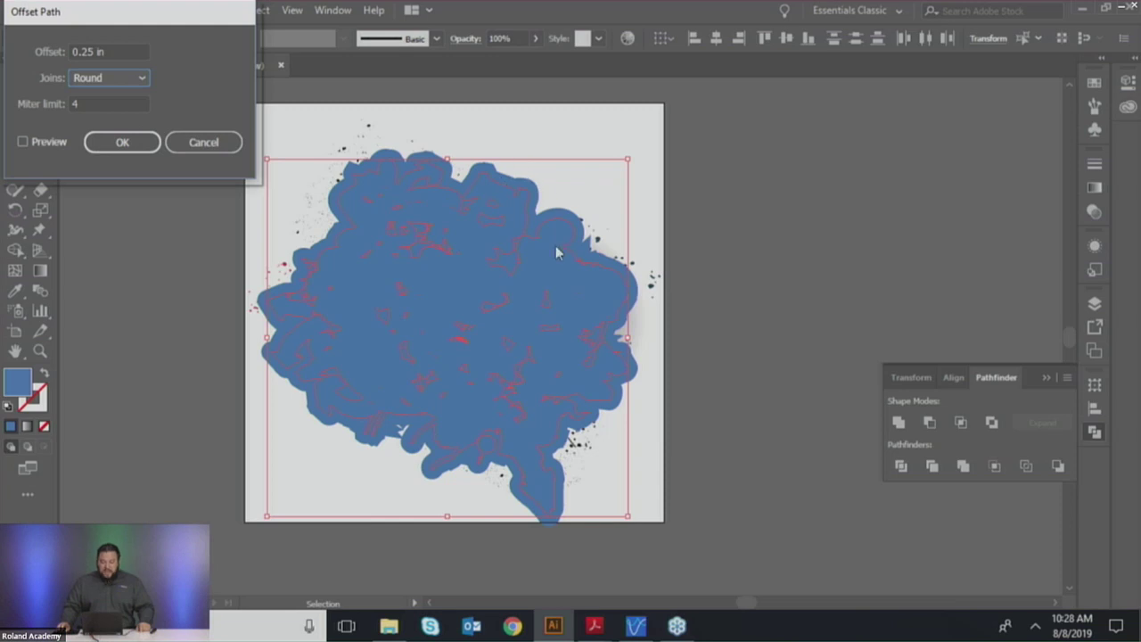
click(44, 144)
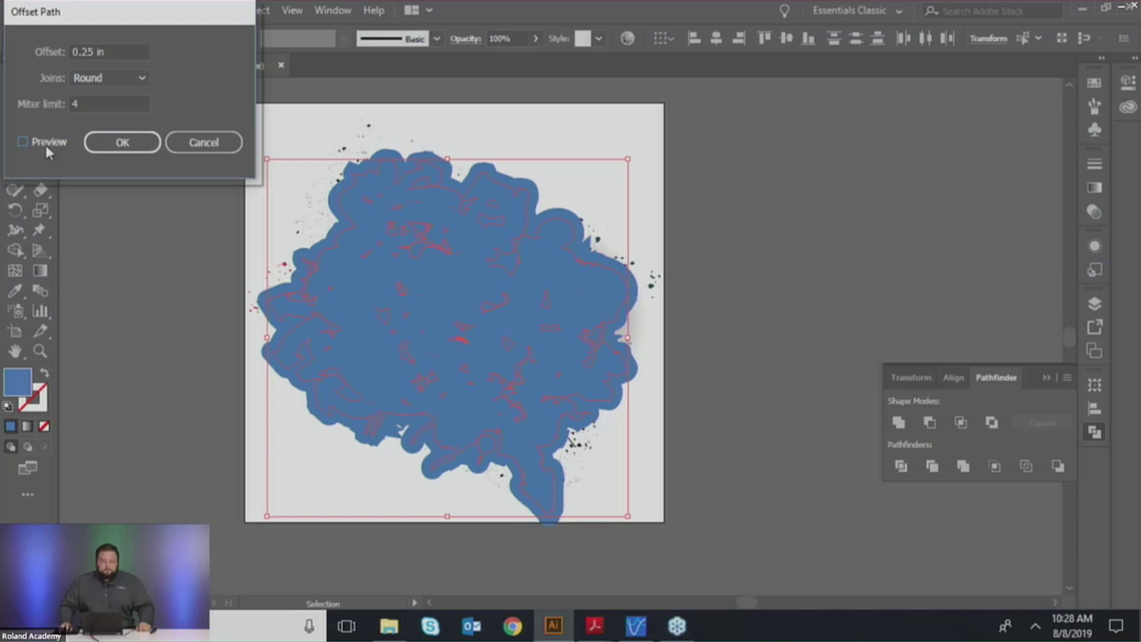
click(123, 146)
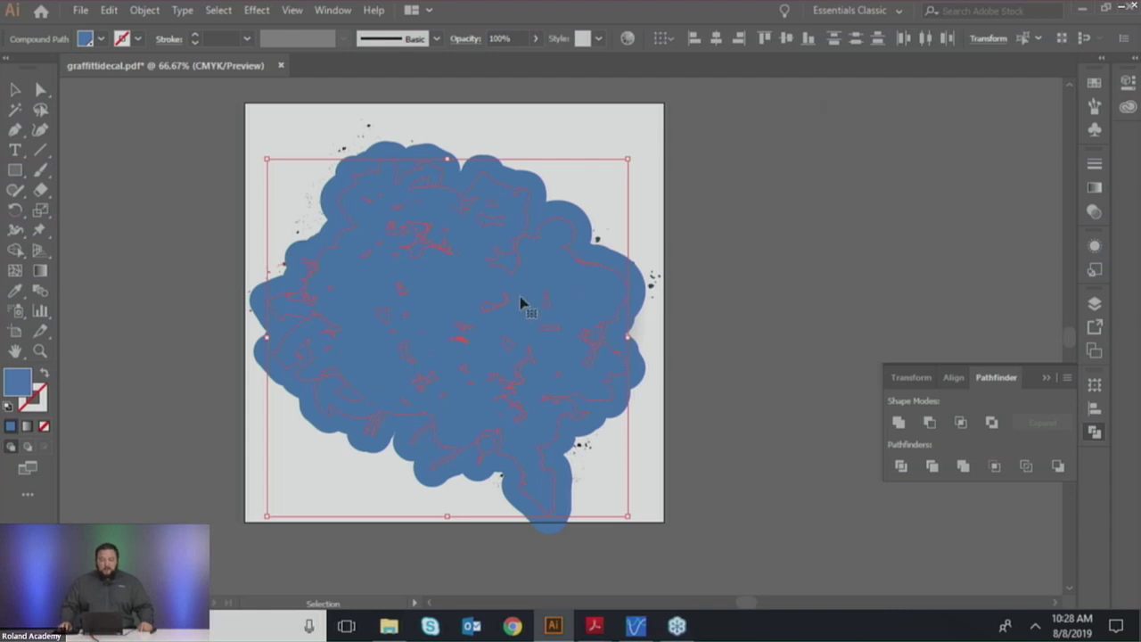
Step: Open the Roland VersaWorks swatch library for the offset silhouette's stroke colour
click(137, 39)
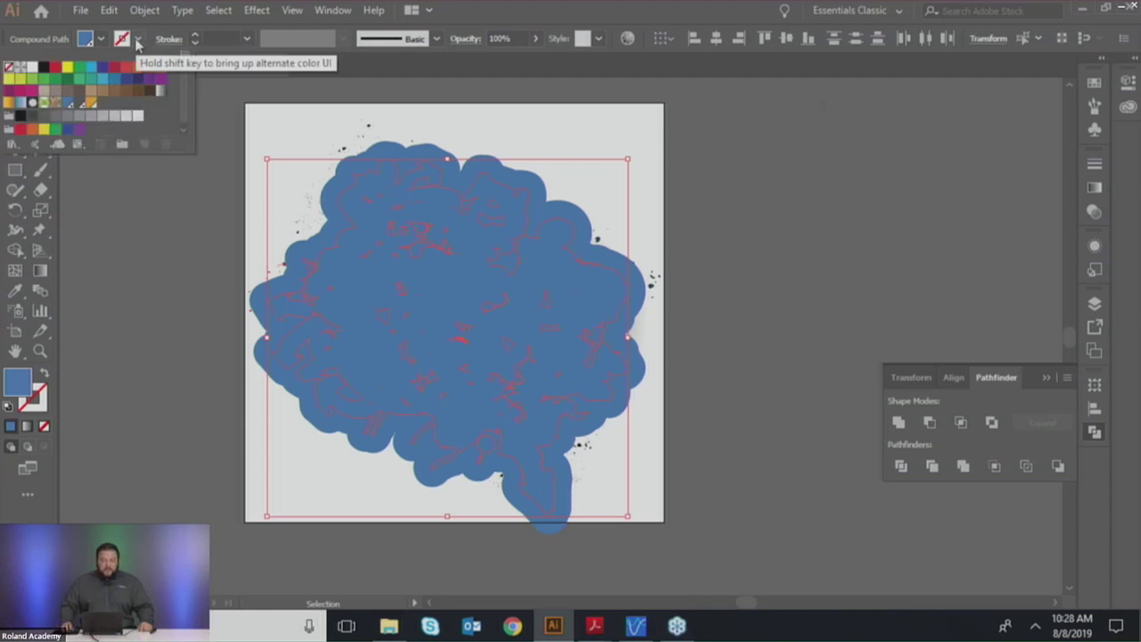
click(137, 40)
click(138, 39)
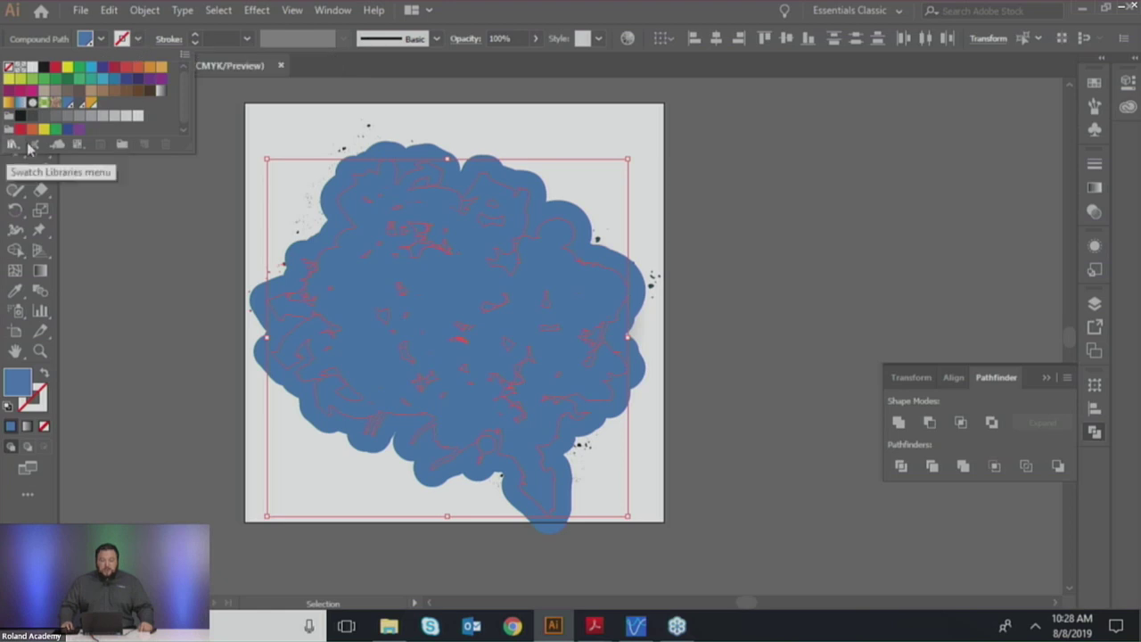
click(18, 150)
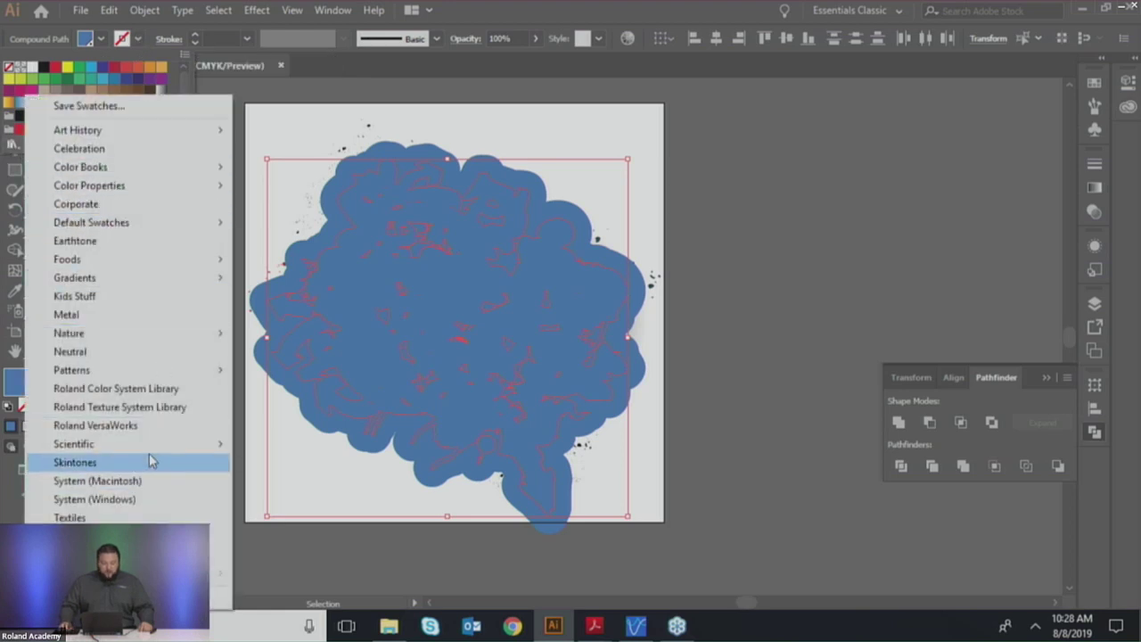
click(148, 426)
click(595, 267)
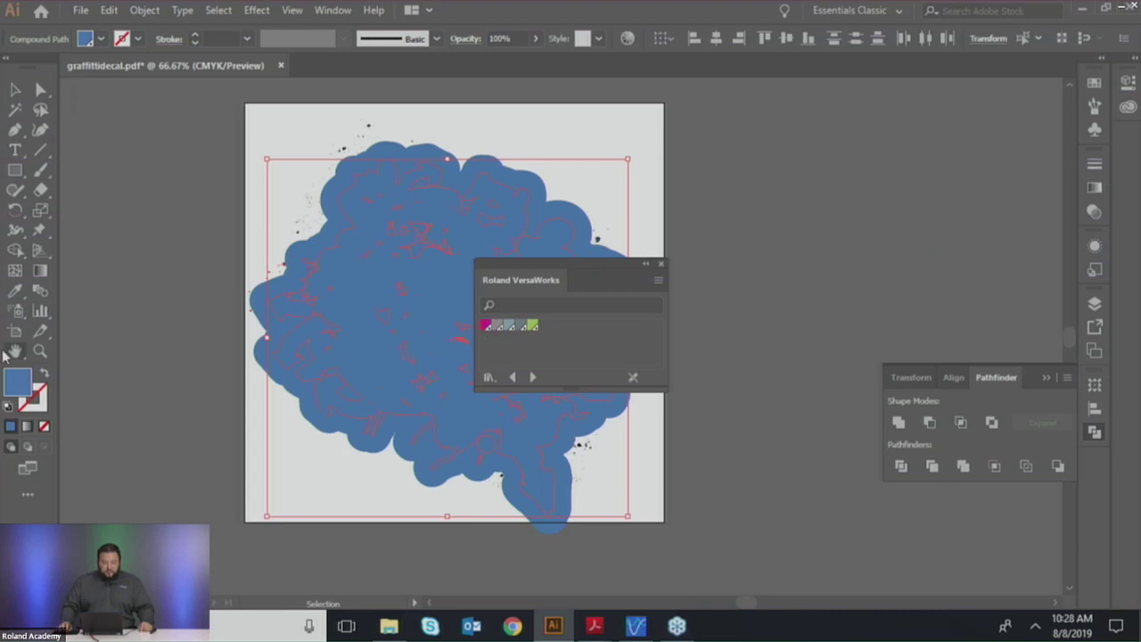
Step: Apply the magenta CutContour swatch to the offset silhouette's stroke and close the Roland VersaWorks swatch library
click(35, 399)
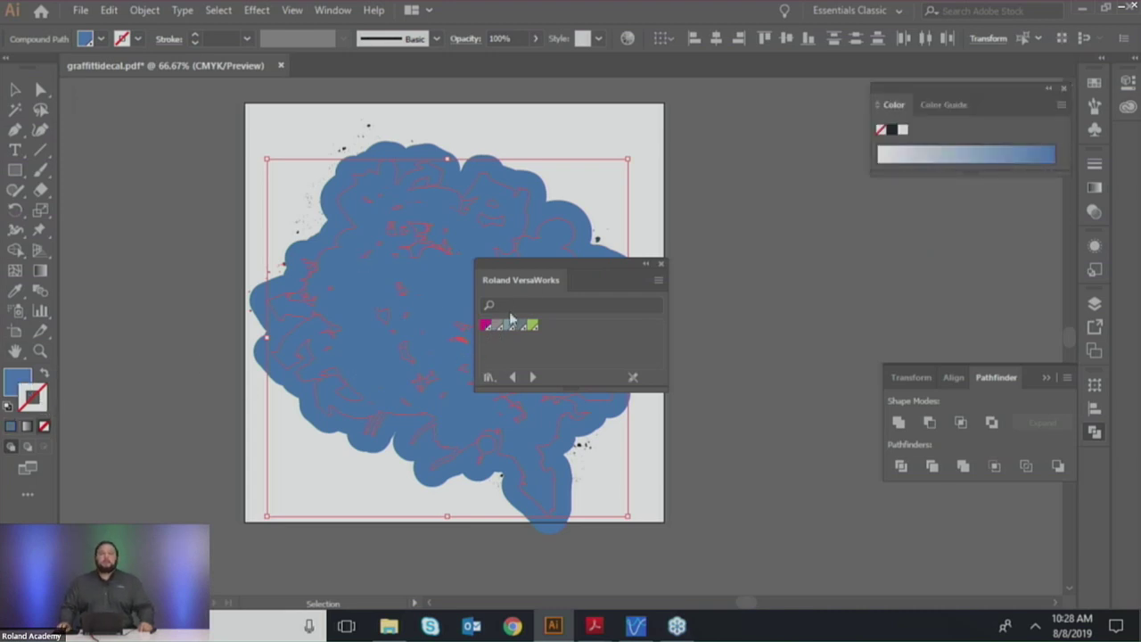
click(485, 326)
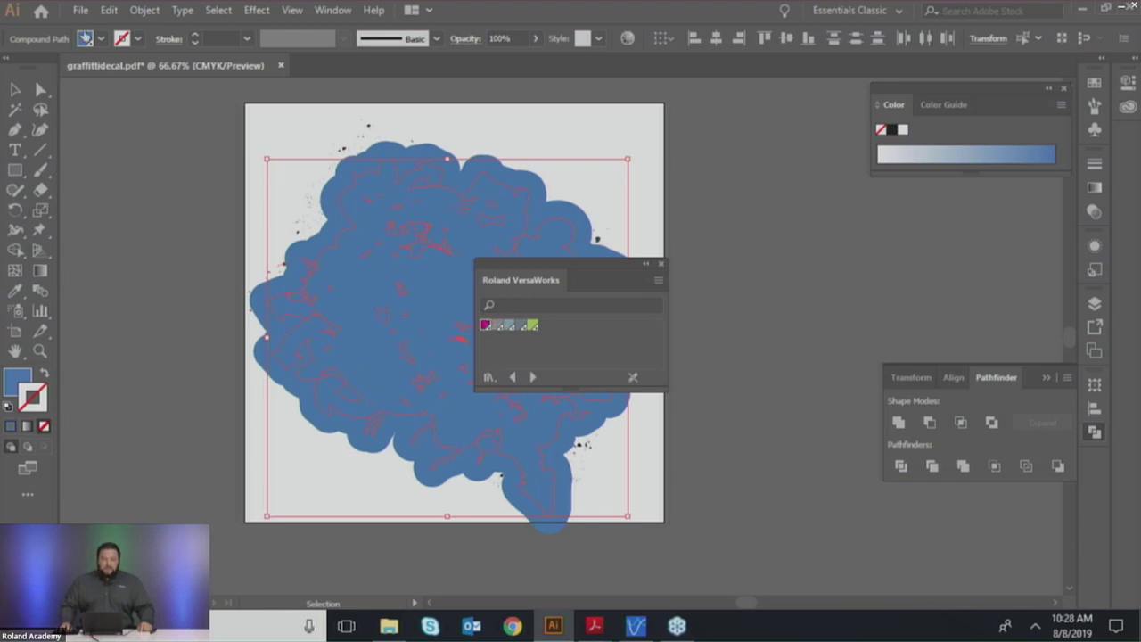
click(101, 40)
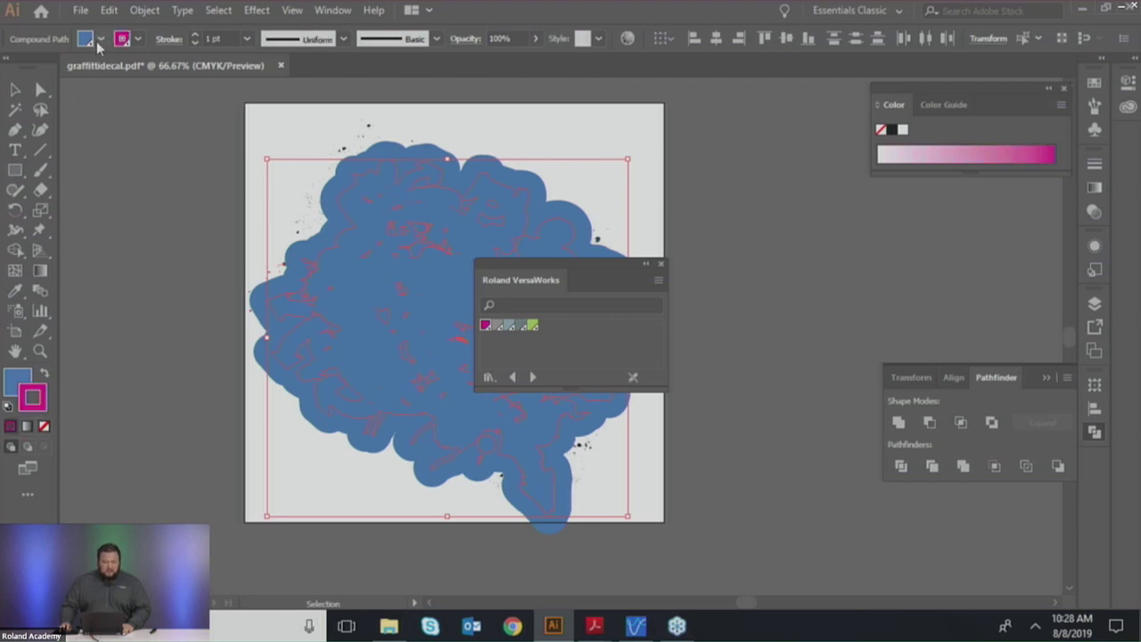
click(646, 265)
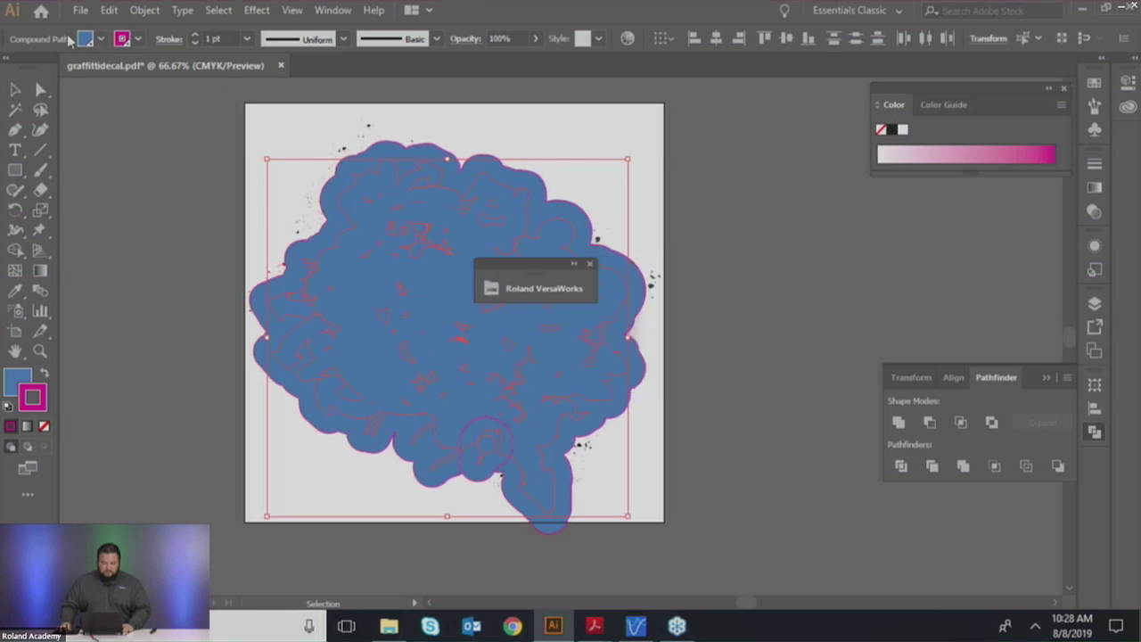
click(588, 266)
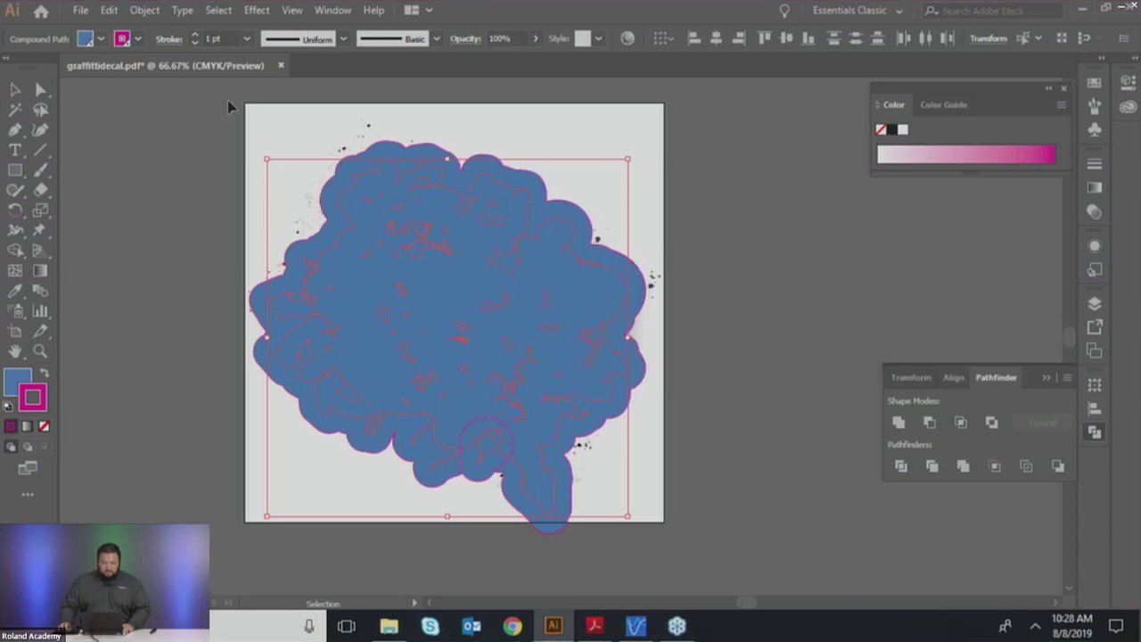
Step: Remove the silhouette's fill and close graffittidecal.pdf without saving the changes
click(98, 39)
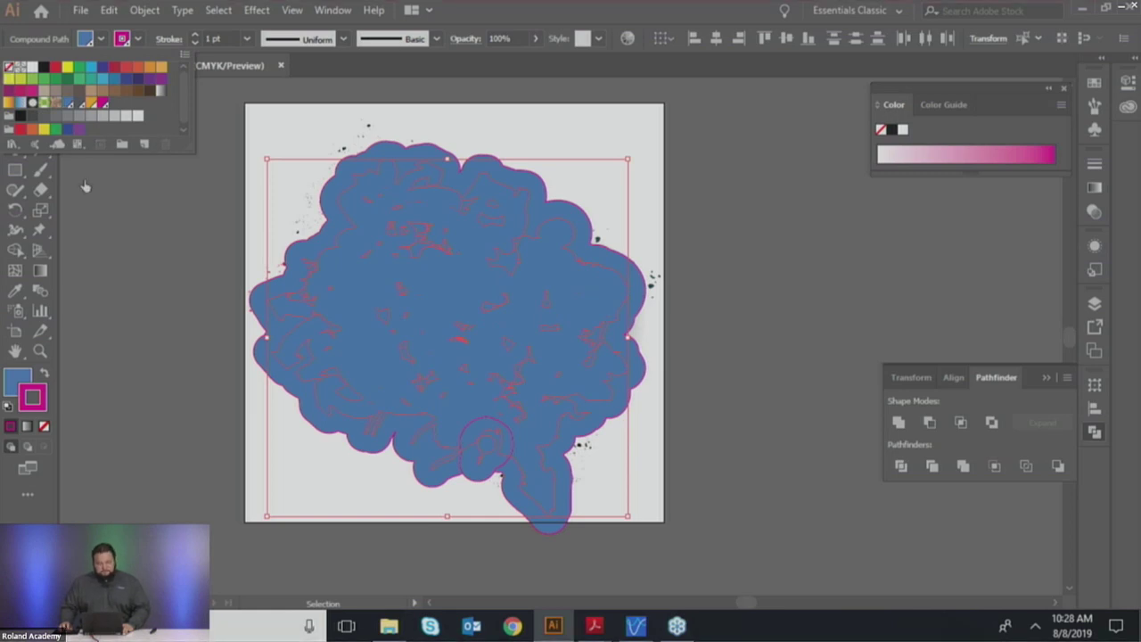
click(10, 69)
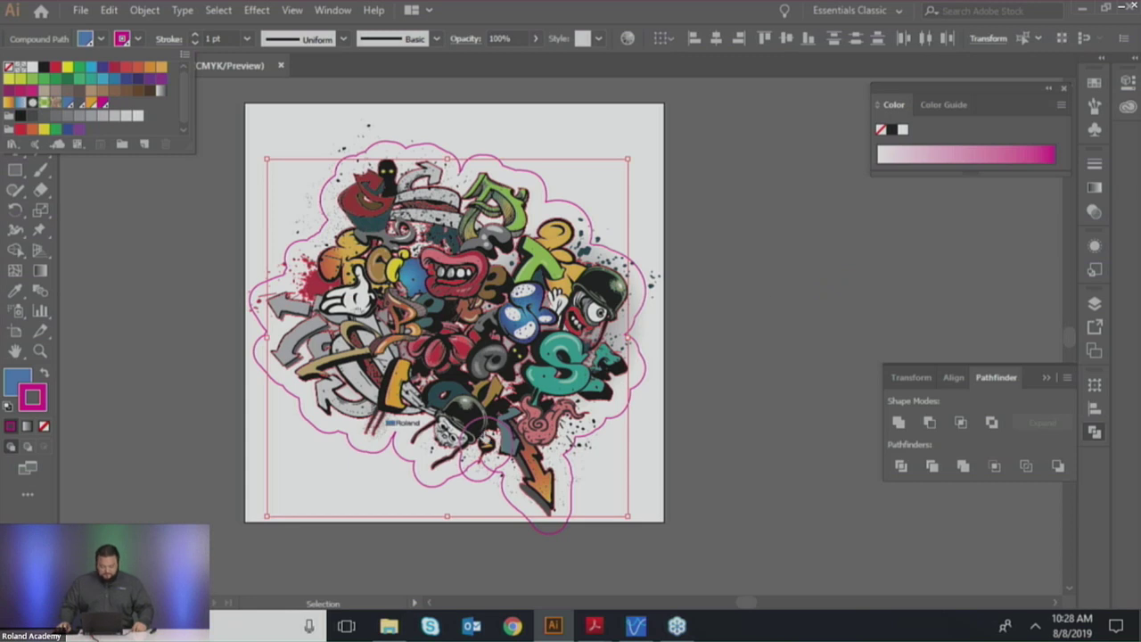
key(/)
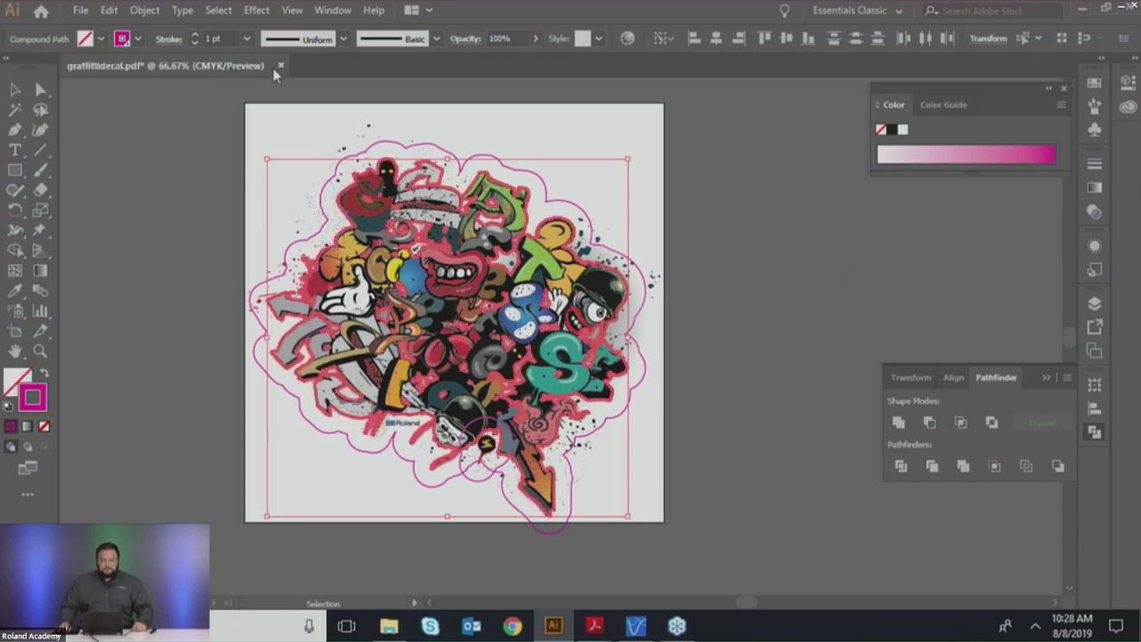
click(281, 66)
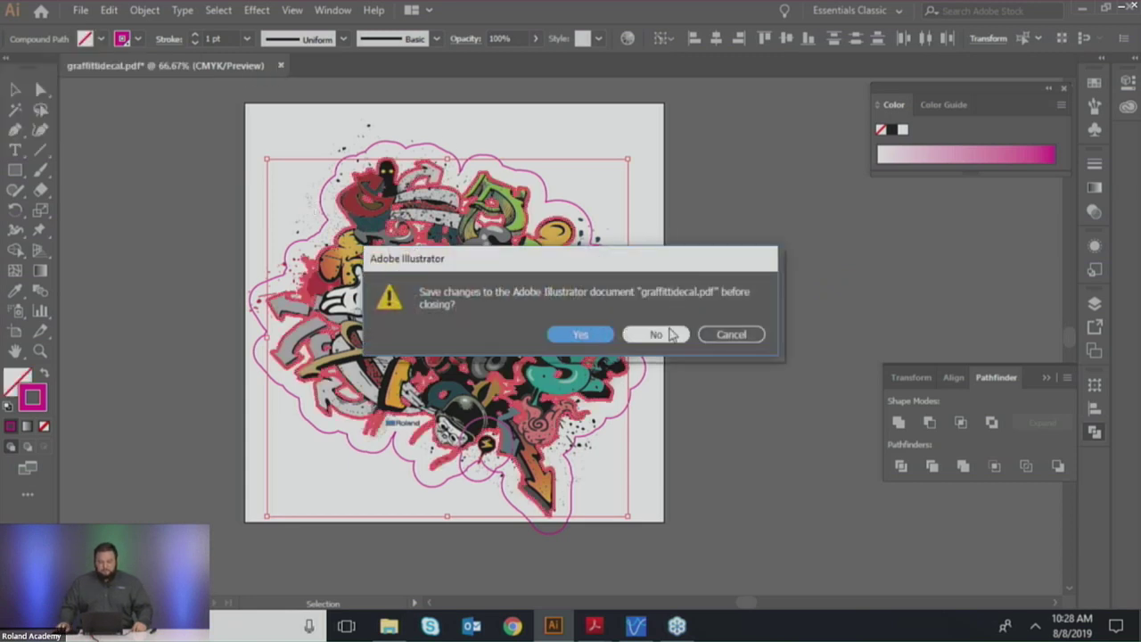
click(655, 335)
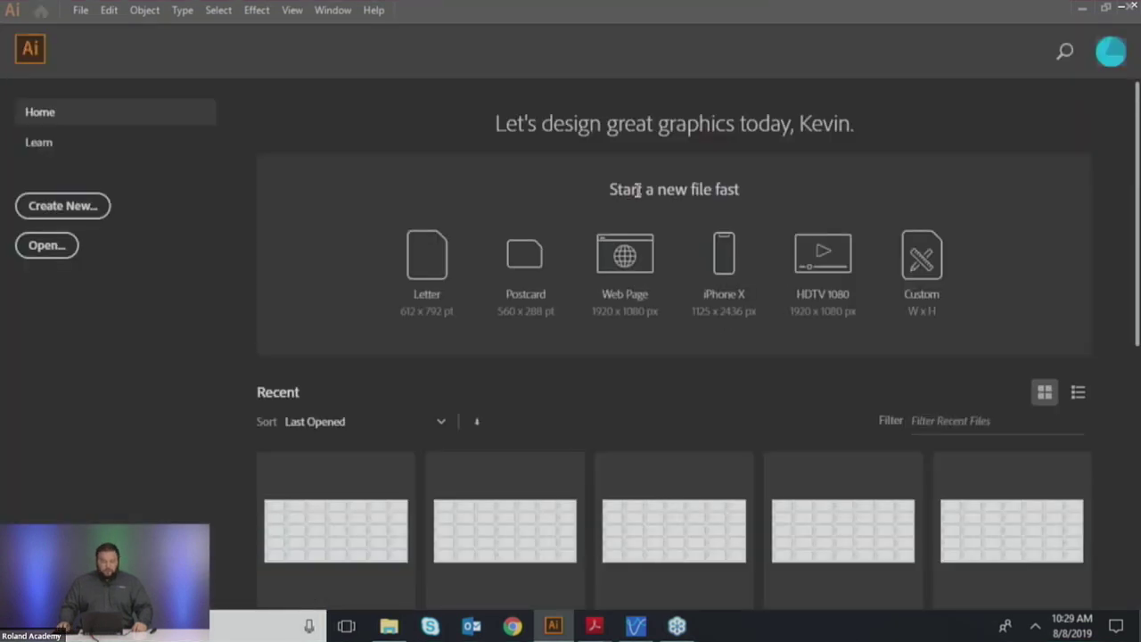
Step: Switch to Acrobat Reader, examine the outer cut line of the decal in Houdinis_decal.pdf, and close the reader
mouse_move(590, 631)
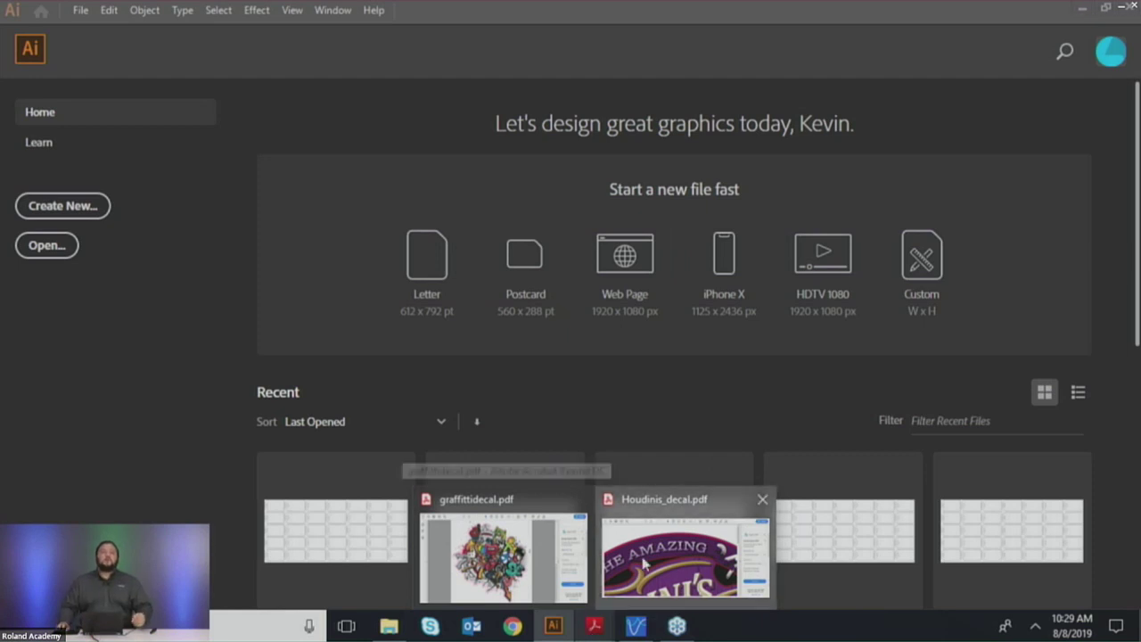
click(685, 548)
key(ctrl+0)
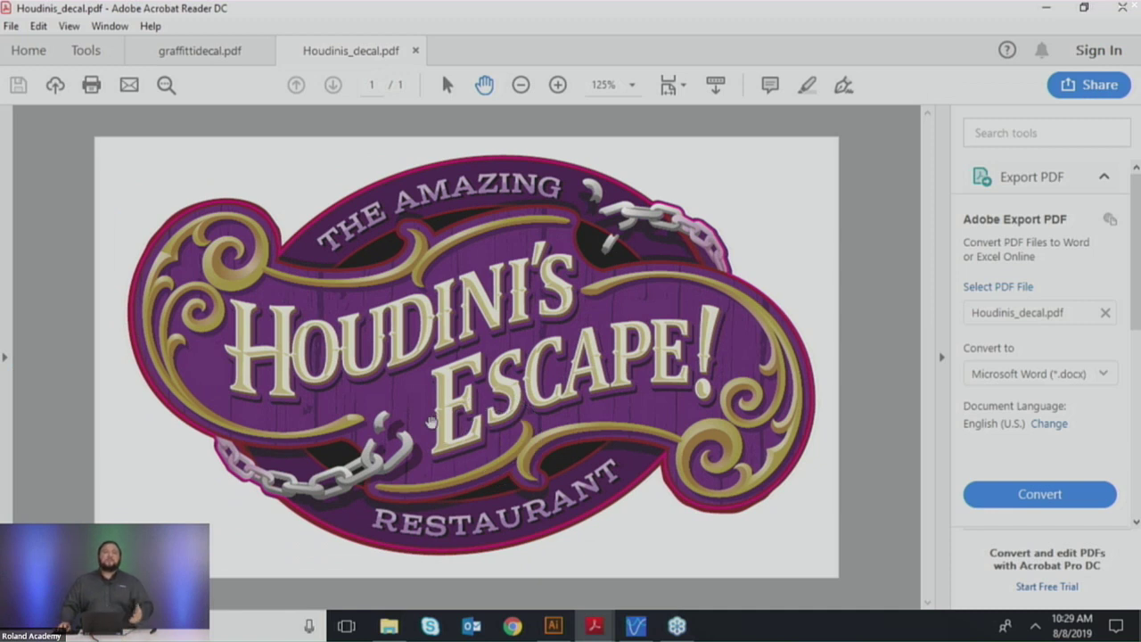
scroll(416, 392, up, 1)
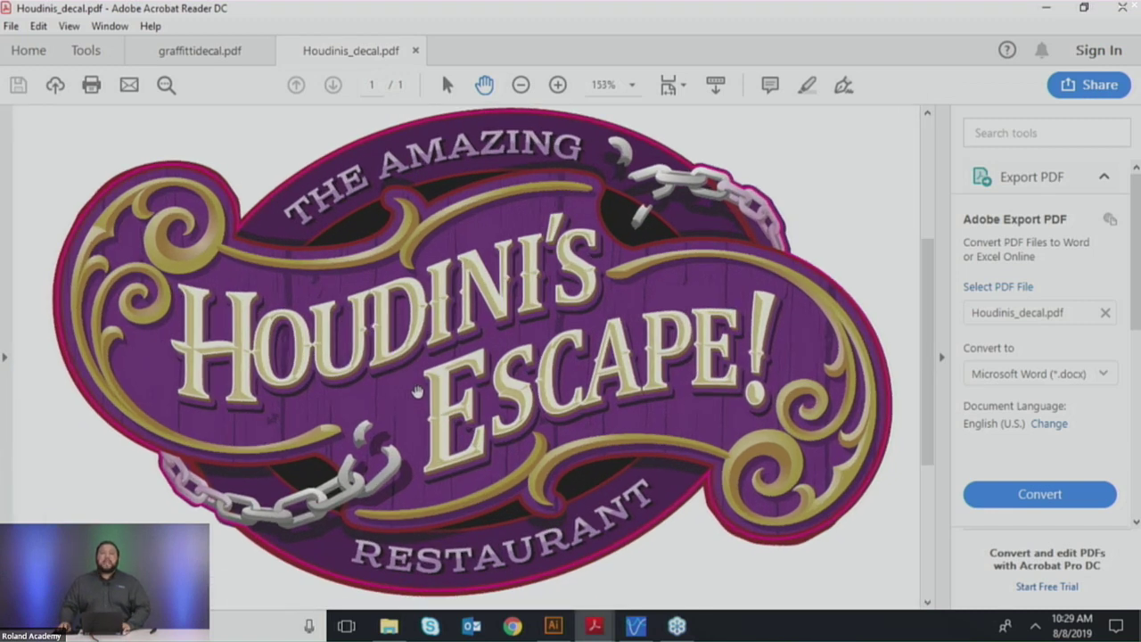
scroll(383, 367, up, 1)
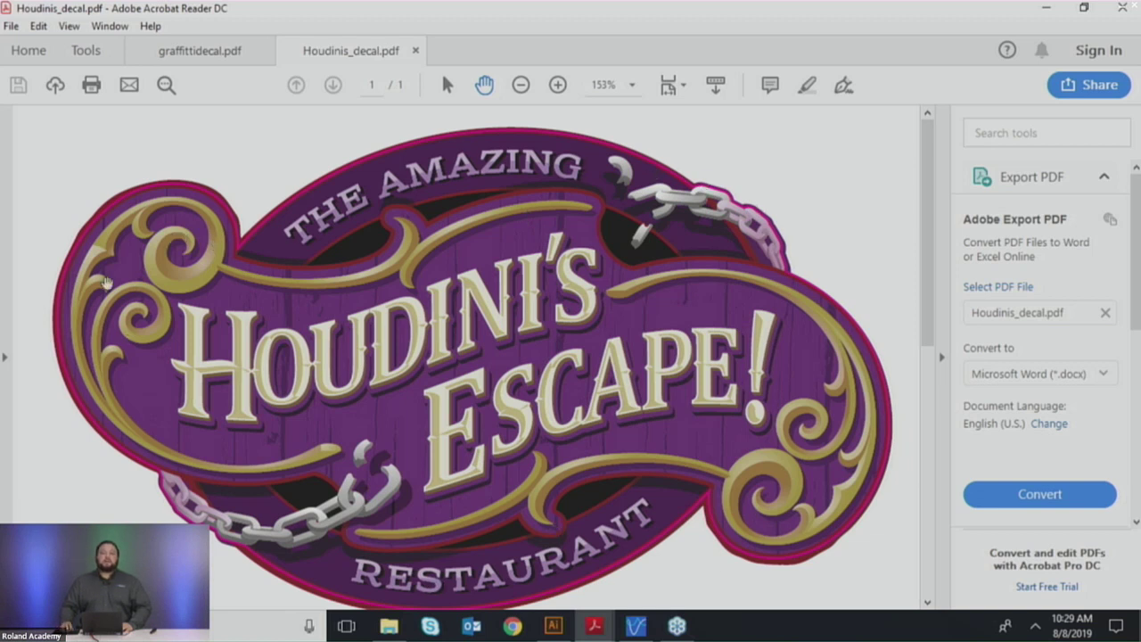
click(1123, 7)
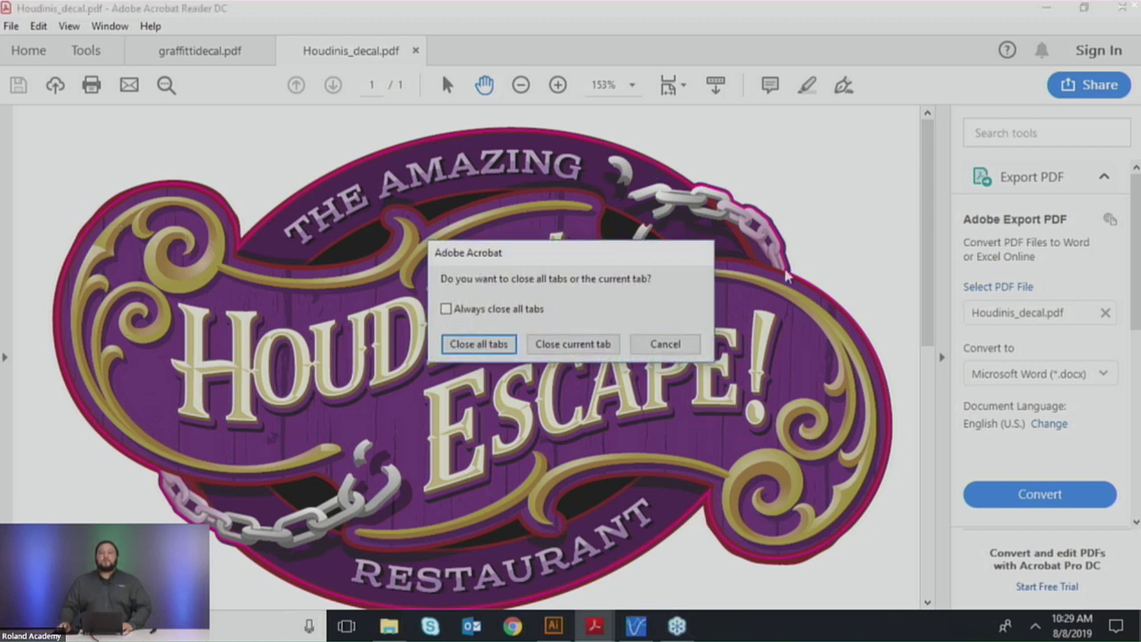
click(578, 344)
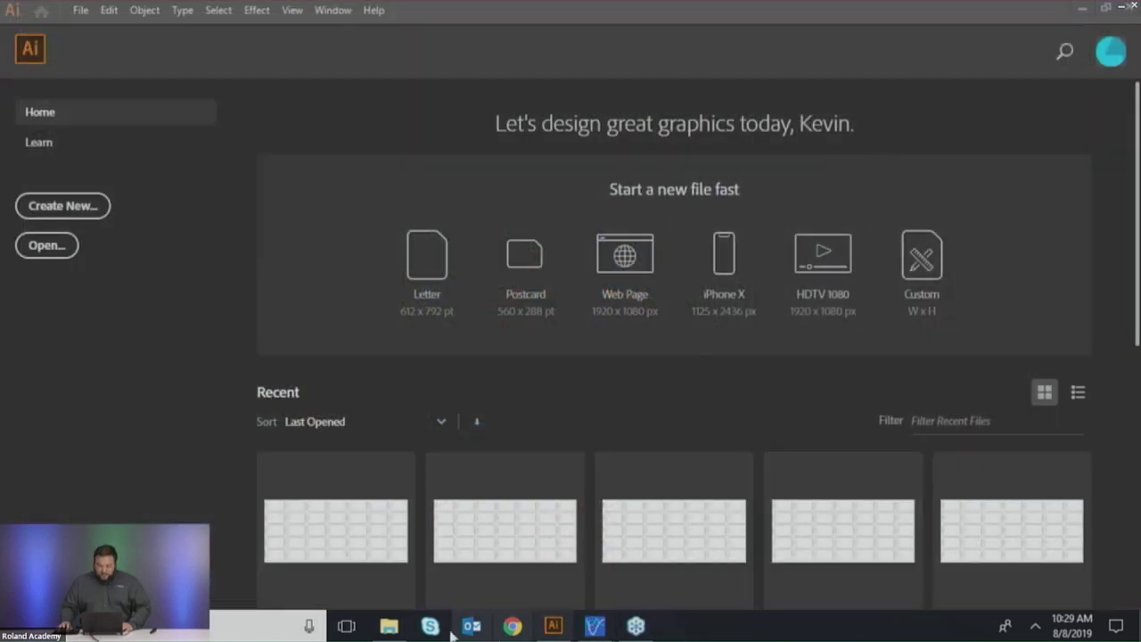
Step: Open VG2_Demo-File_Frontera-Decal_Easy Weed from the Easy to Weed Cutlines desktop folder in Illustrator and maximize its window
click(595, 67)
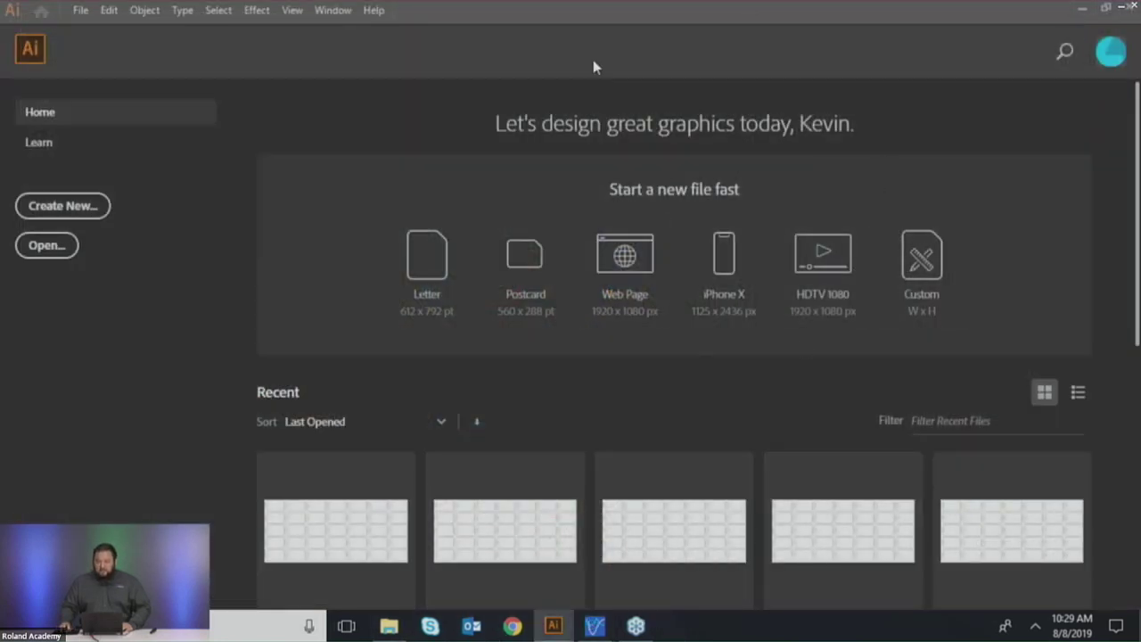
double_click(762, 7)
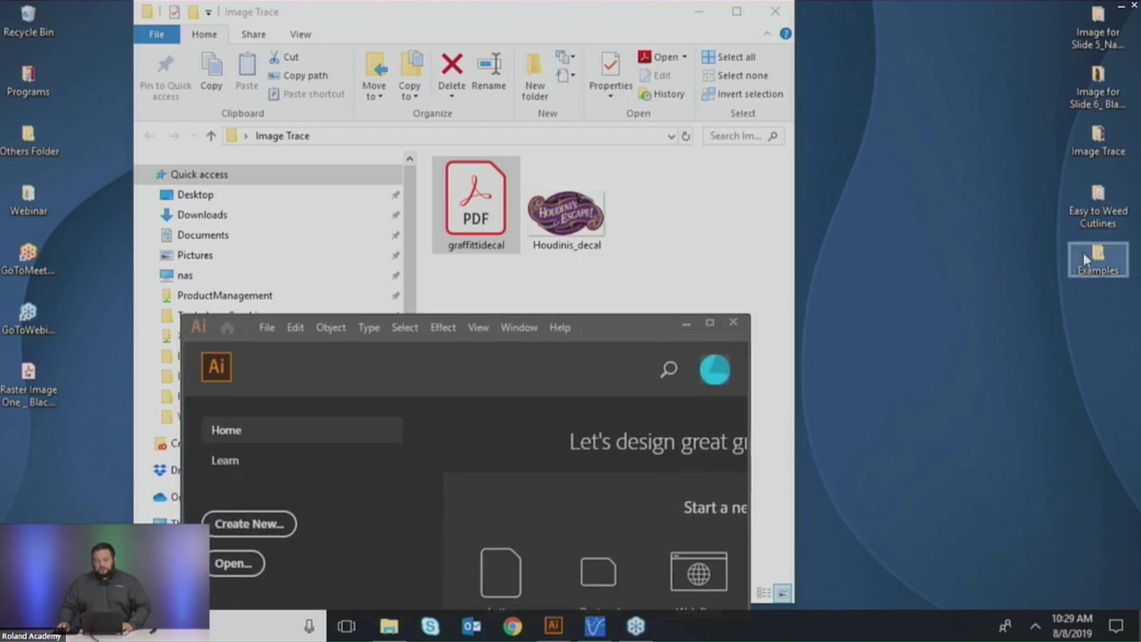
double_click(1088, 216)
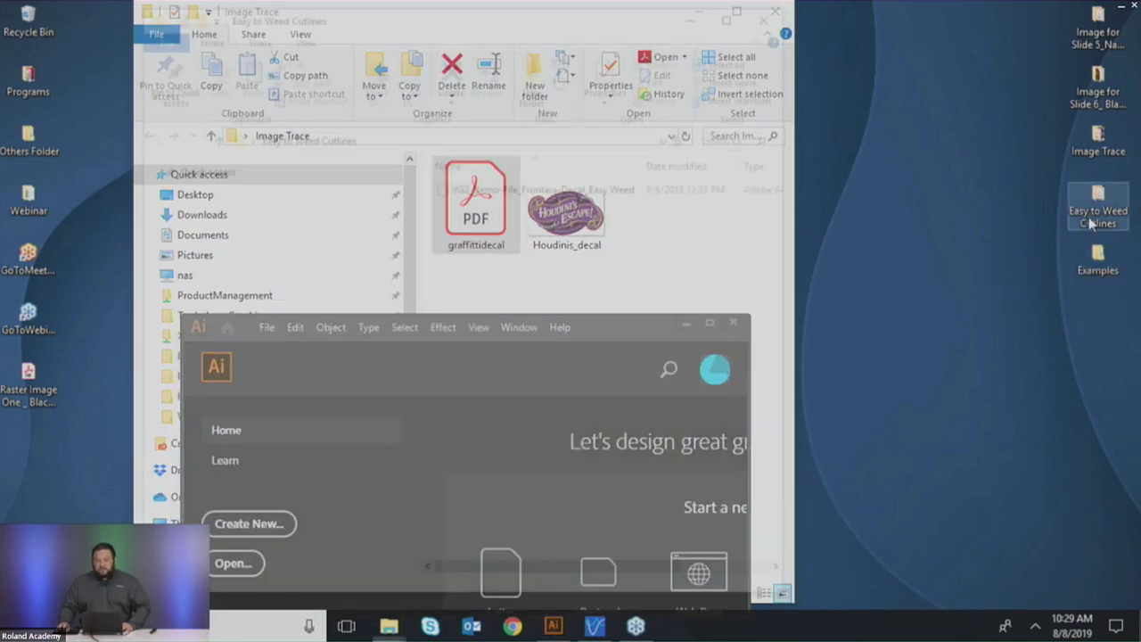
drag(610, 22, 1055, 128)
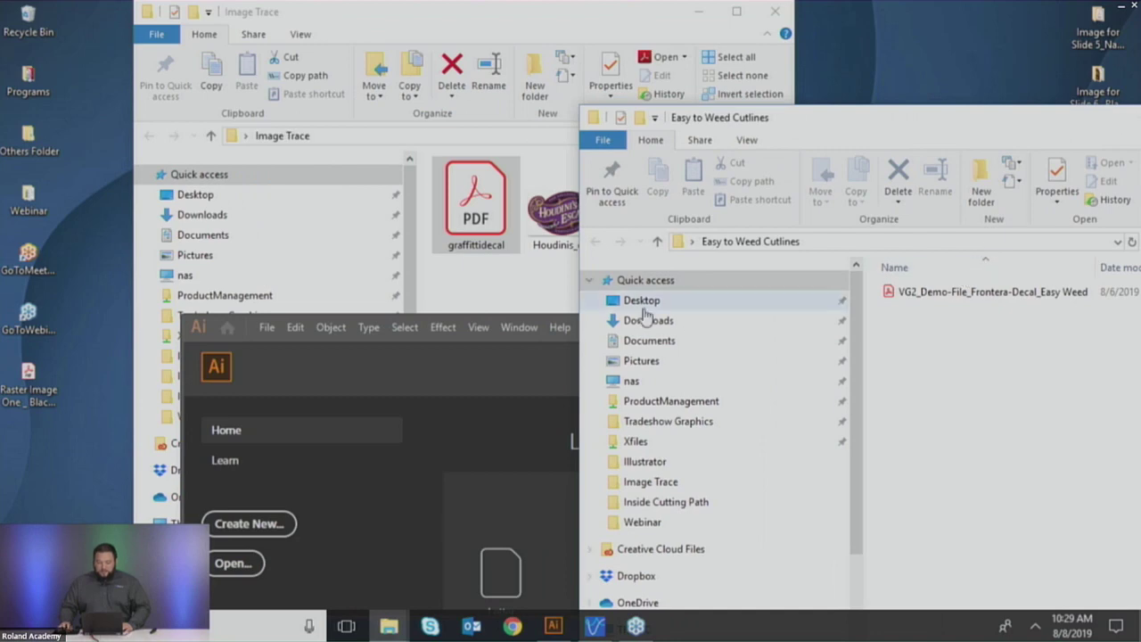
click(516, 361)
drag(615, 328, 504, 163)
drag(963, 292, 535, 178)
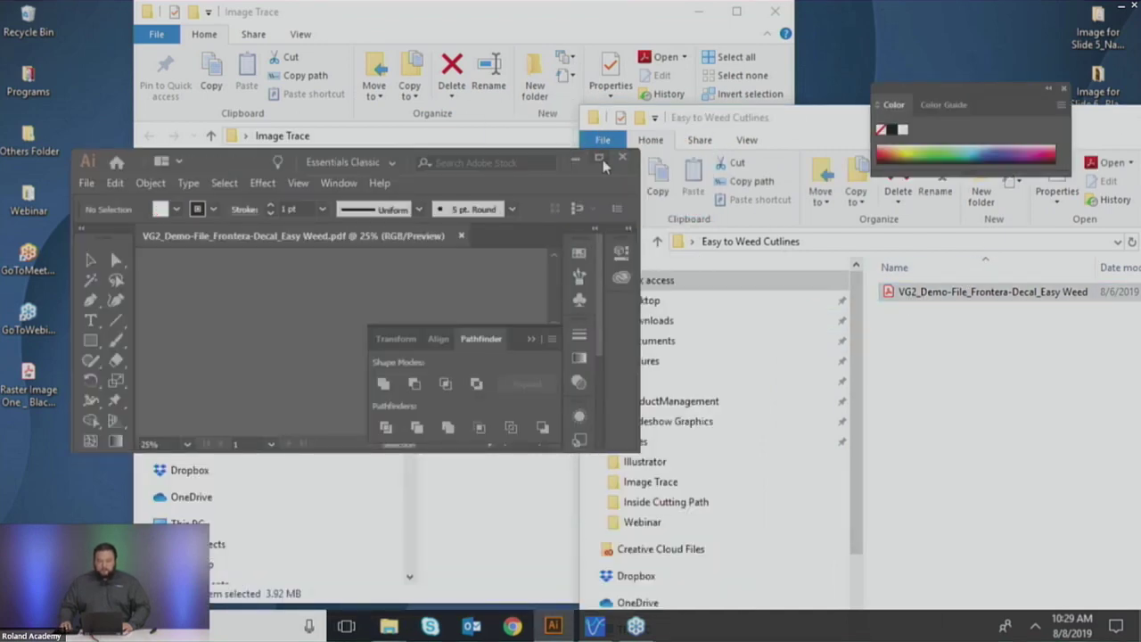
click(599, 157)
Step: Inspect the Frontera decal's paths in Outline view and return to Preview
scroll(720, 340, down, 5)
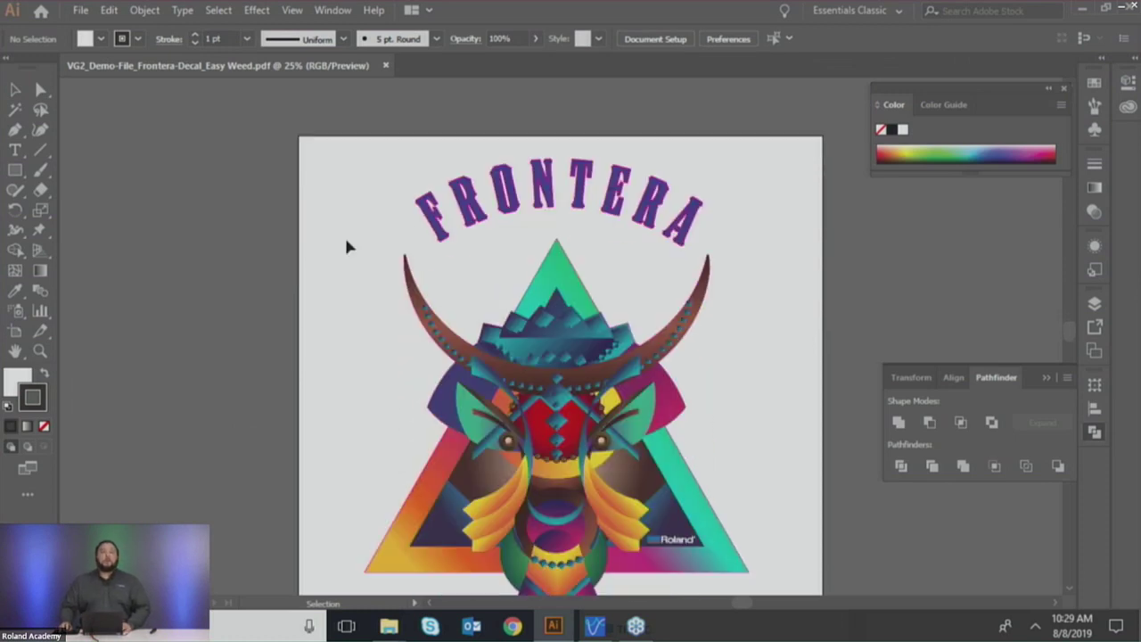
click(294, 11)
click(342, 27)
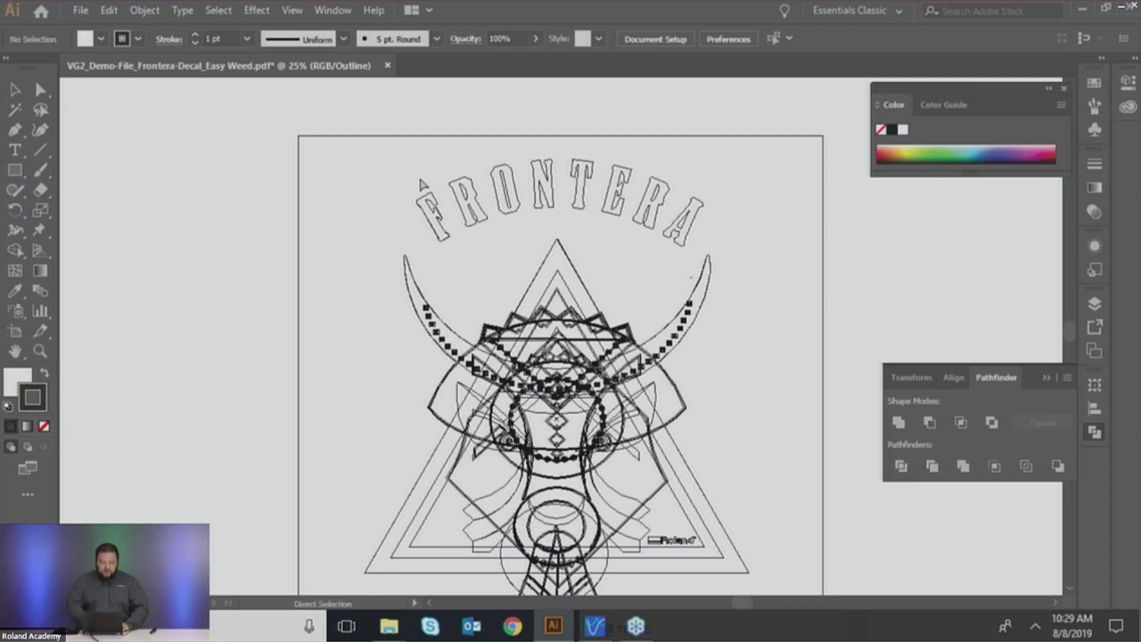
key(ctrl+y)
Step: Examine the magenta cut lines around the FRONTERA letters and the bull artwork below them
scroll(428, 225, up, 2)
key(super)
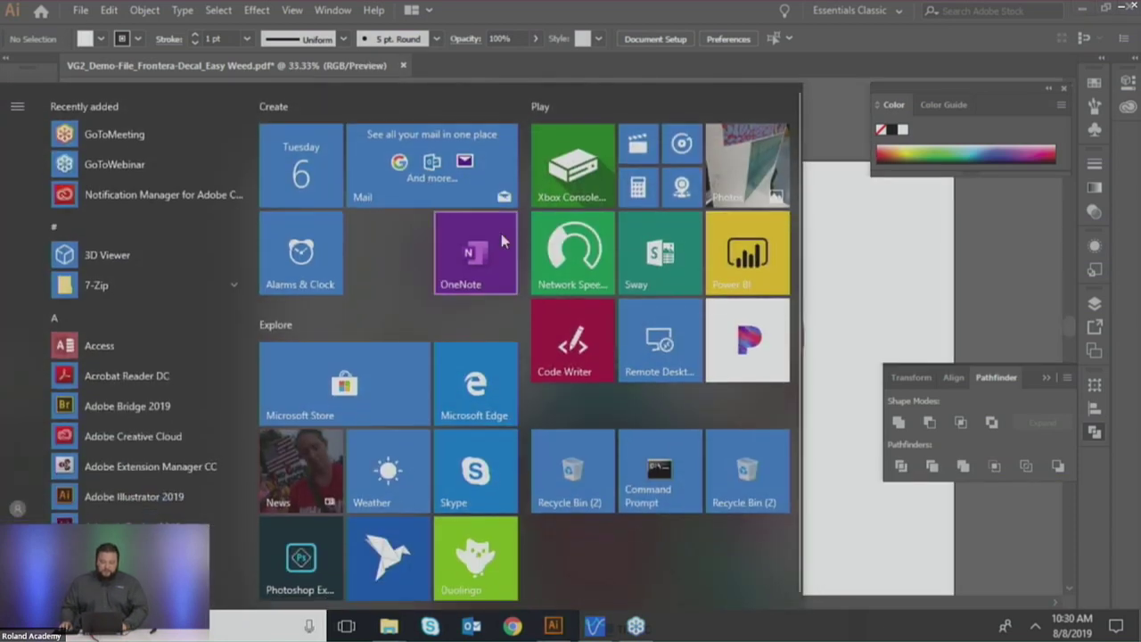
click(897, 263)
scroll(409, 276, up, 6)
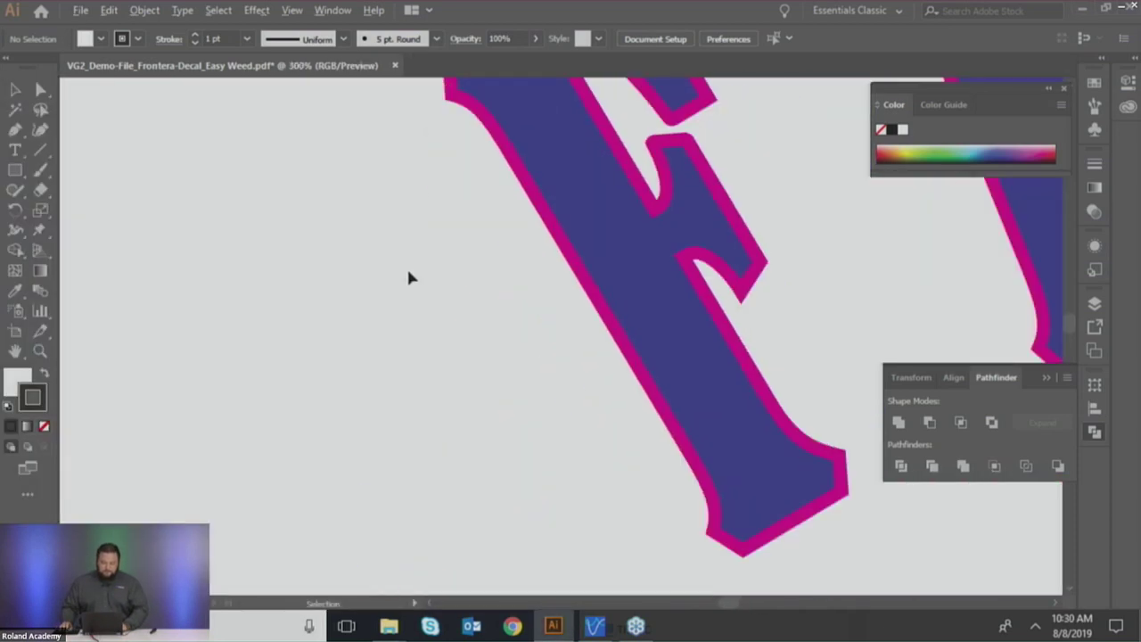
scroll(443, 377, down, 1)
drag(683, 295, 639, 252)
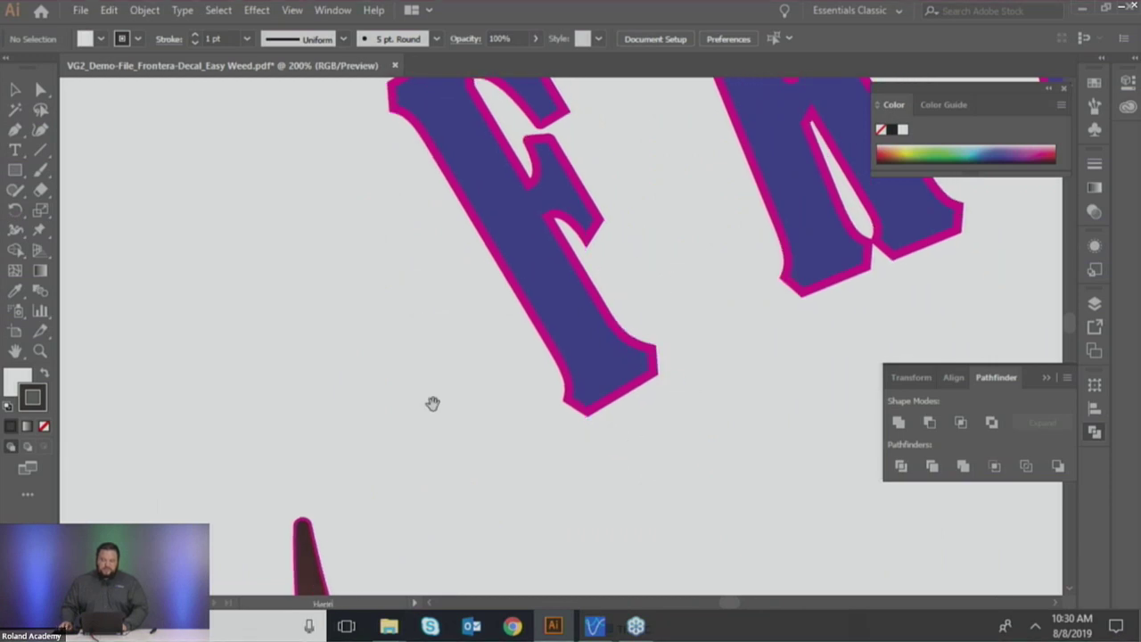
scroll(433, 448, down, 4)
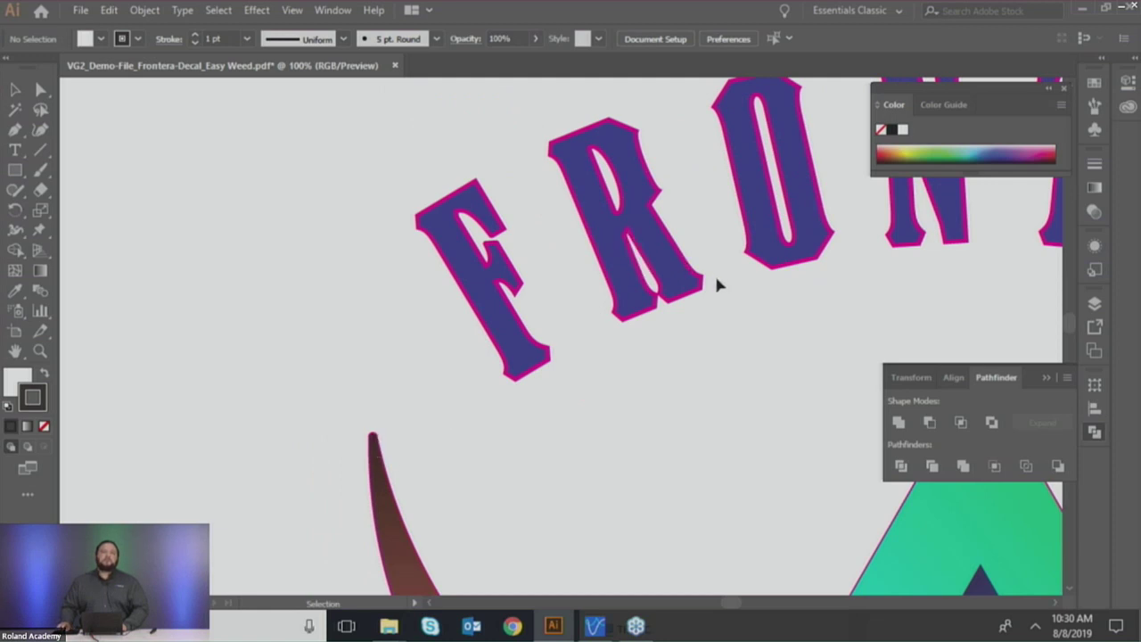
scroll(710, 284, down, 4)
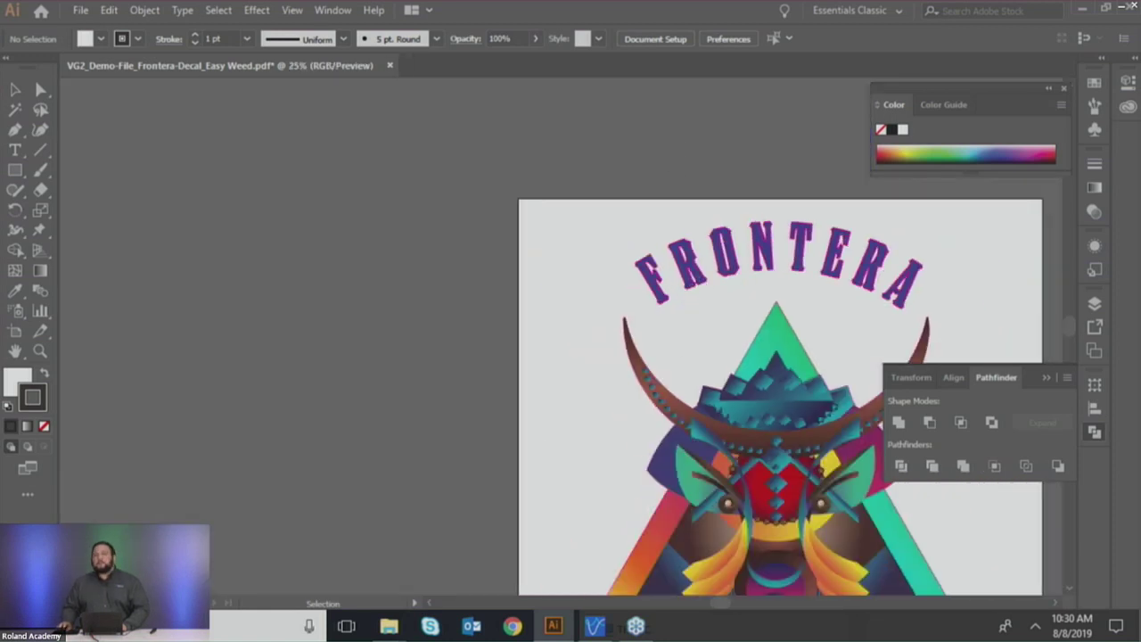
drag(716, 335, 573, 239)
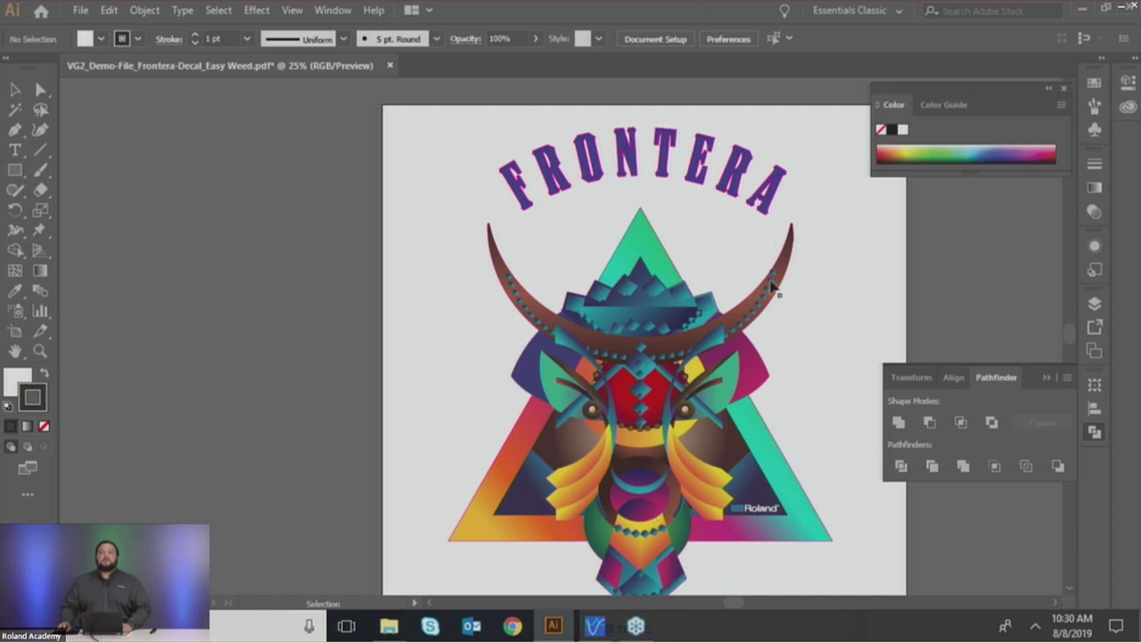
scroll(508, 236, left, 2)
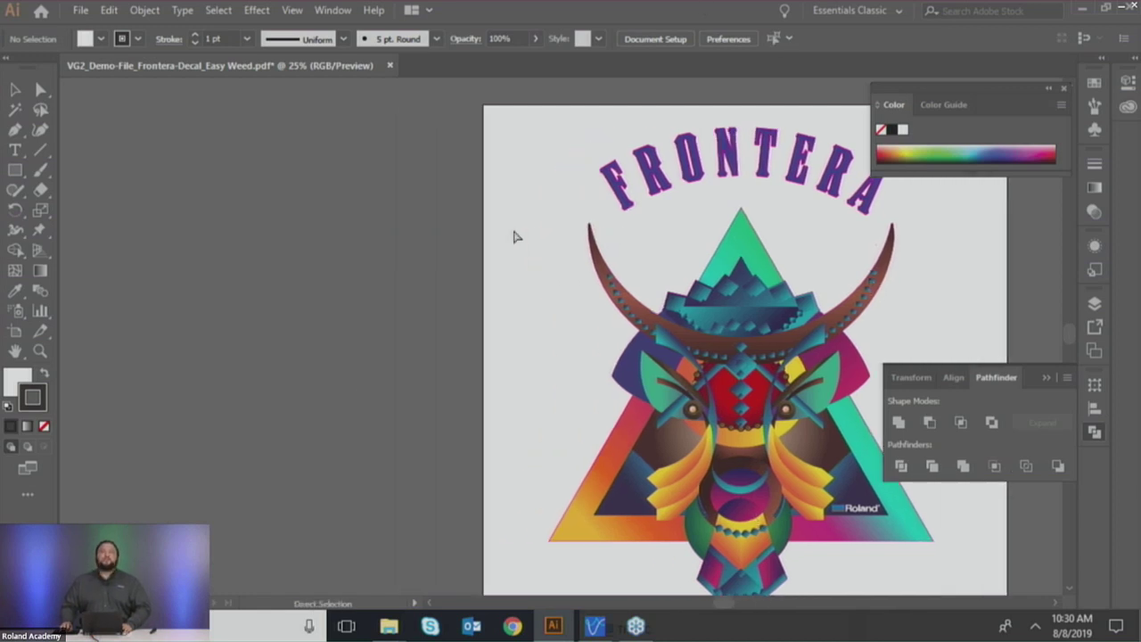
Step: Draw a straight cut line with the magenta spot-colour stroke from the bull's left horn tip to the F of FRONTERA
scroll(567, 237, up, 6)
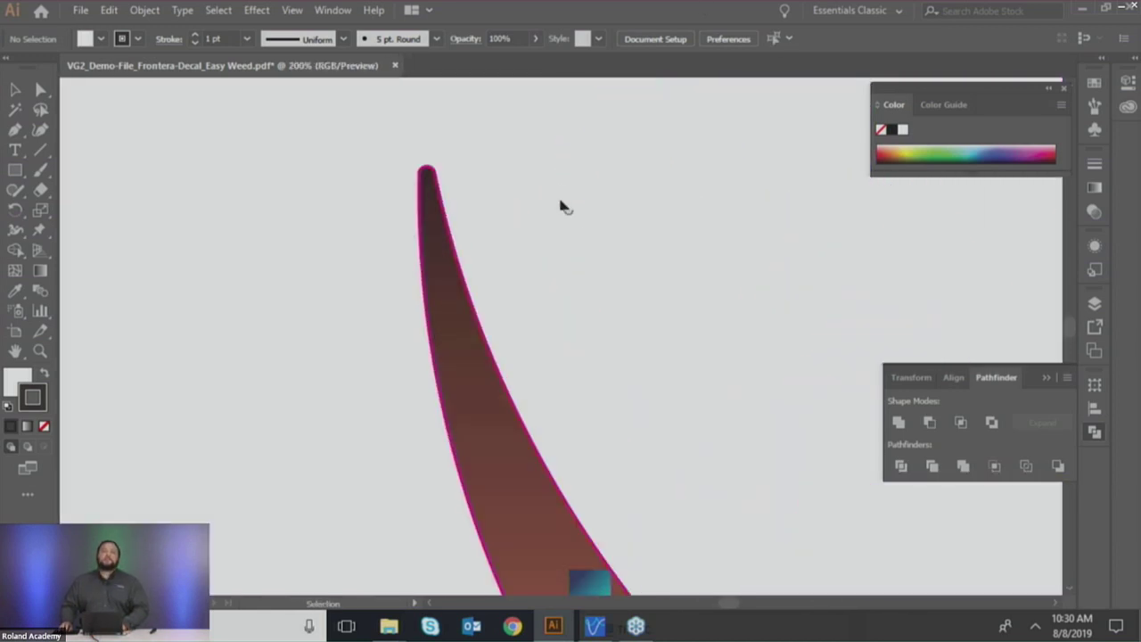
drag(561, 204, 596, 438)
drag(581, 308, 588, 416)
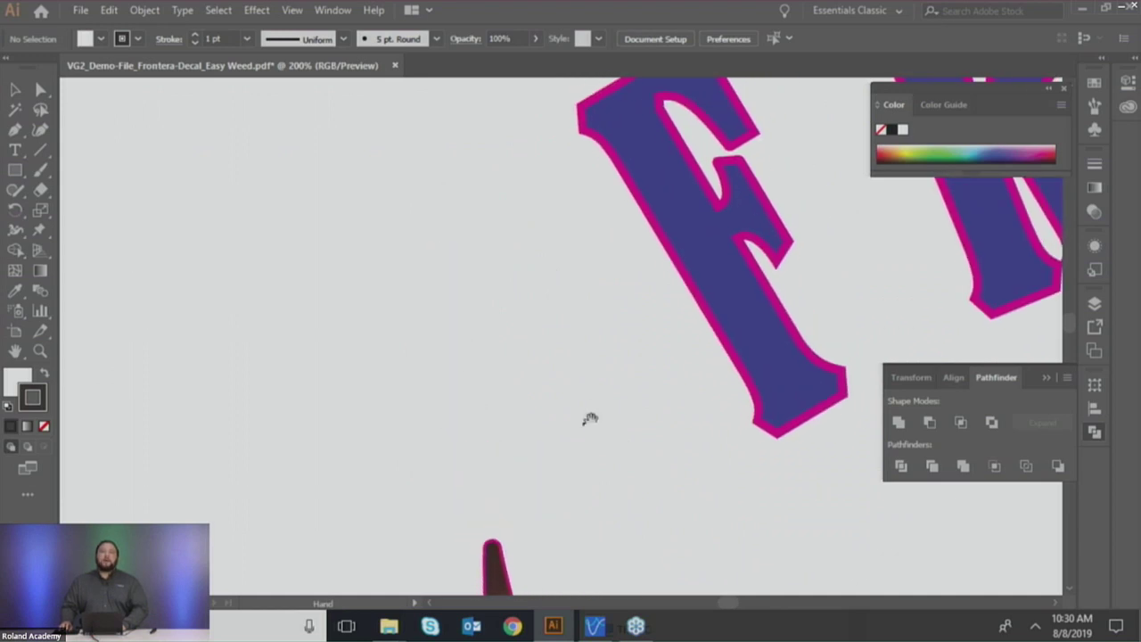
click(43, 152)
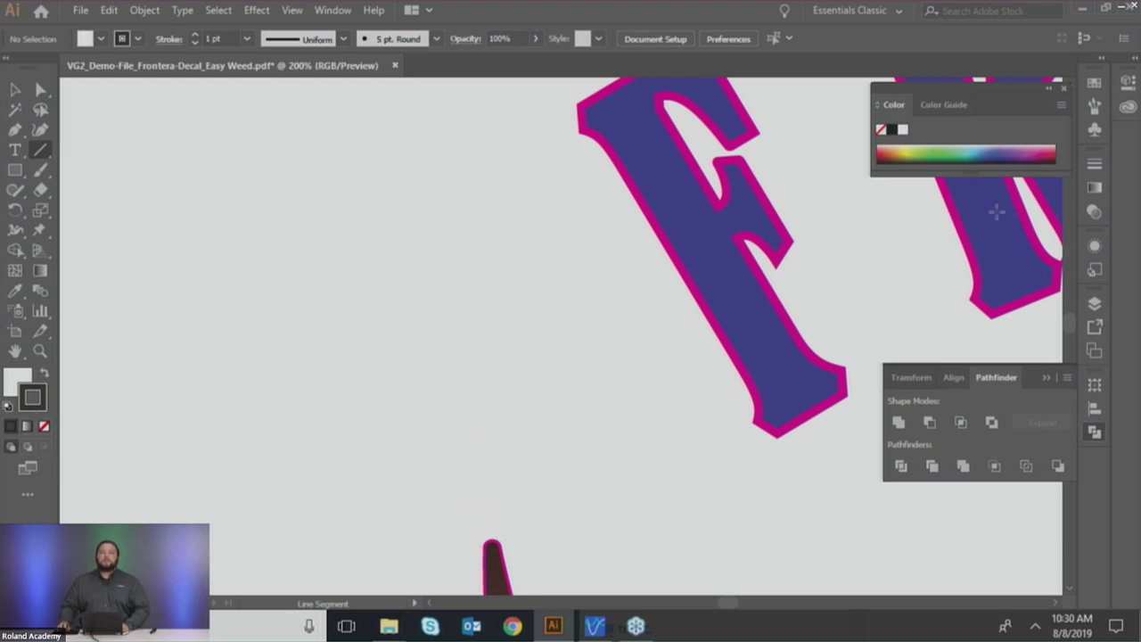
click(1094, 104)
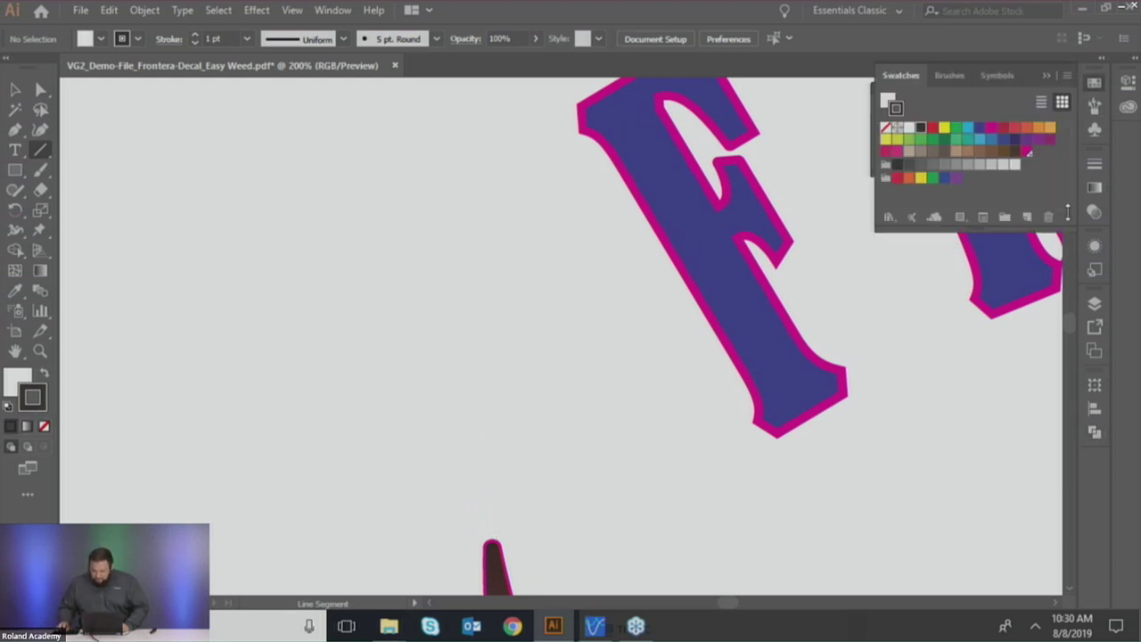
click(887, 218)
click(887, 209)
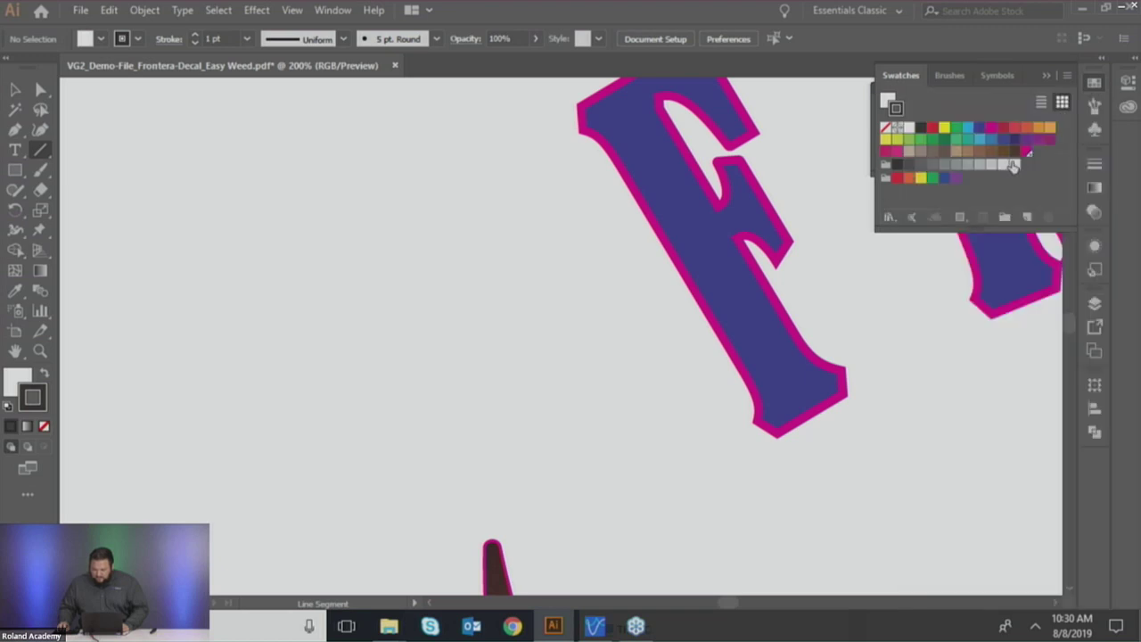
click(1027, 151)
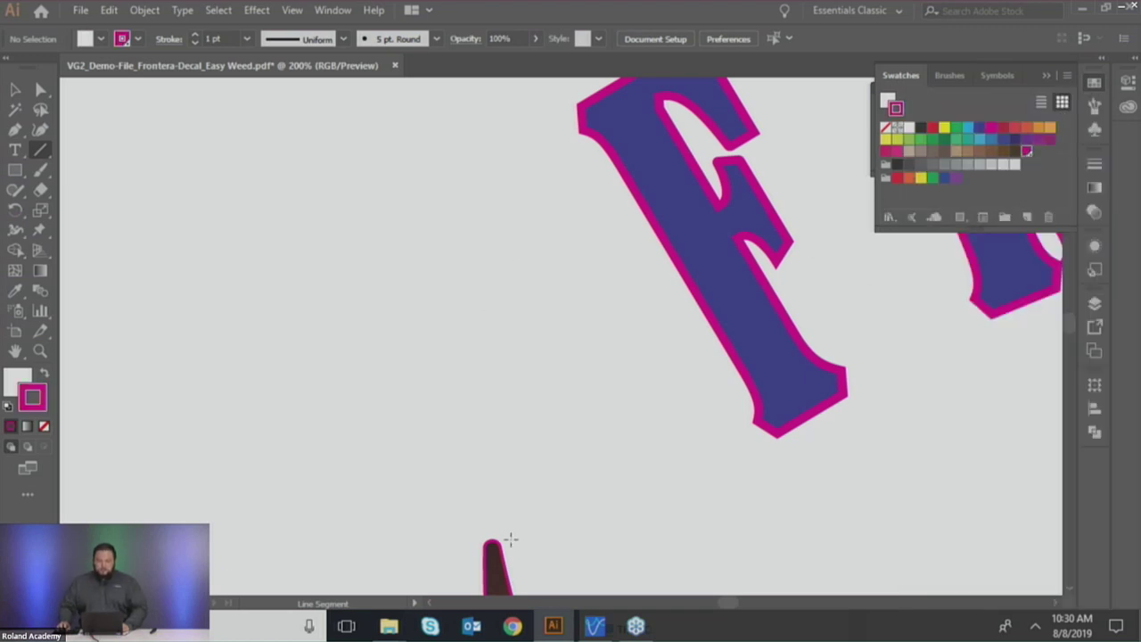
mouse_move(495, 542)
mouse_down()
mouse_move(532, 152)
mouse_move(565, 115)
mouse_move(581, 110)
mouse_move(581, 120)
mouse_up()
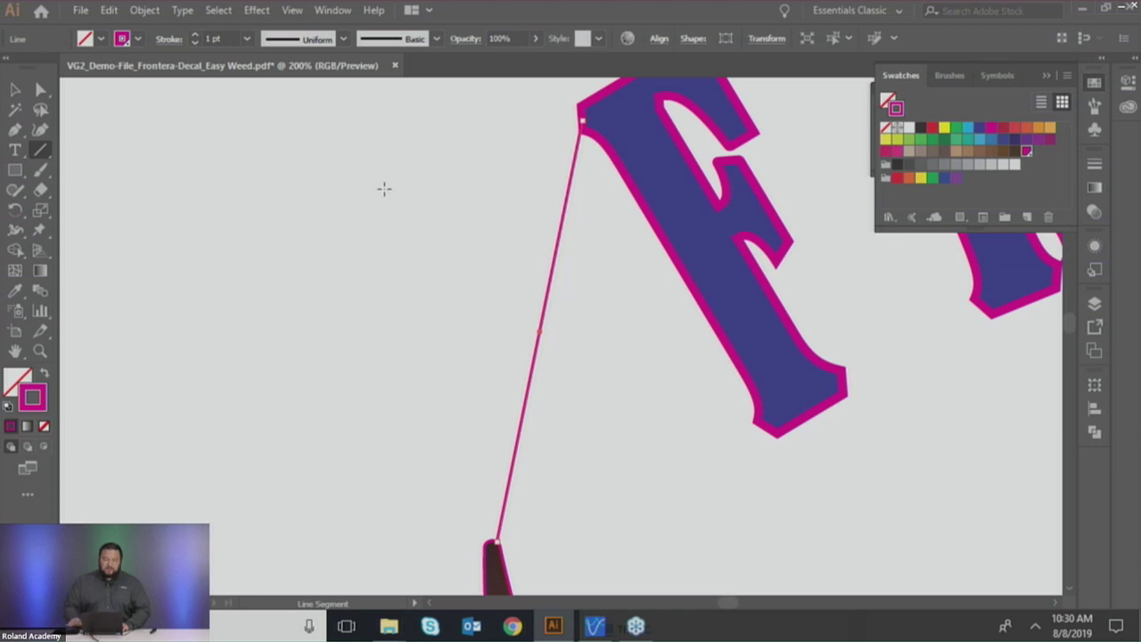
Step: In Outline view, adjust the connecting line so its upper end meets the F's outline and its lower end meets the horn tip's outline
click(292, 9)
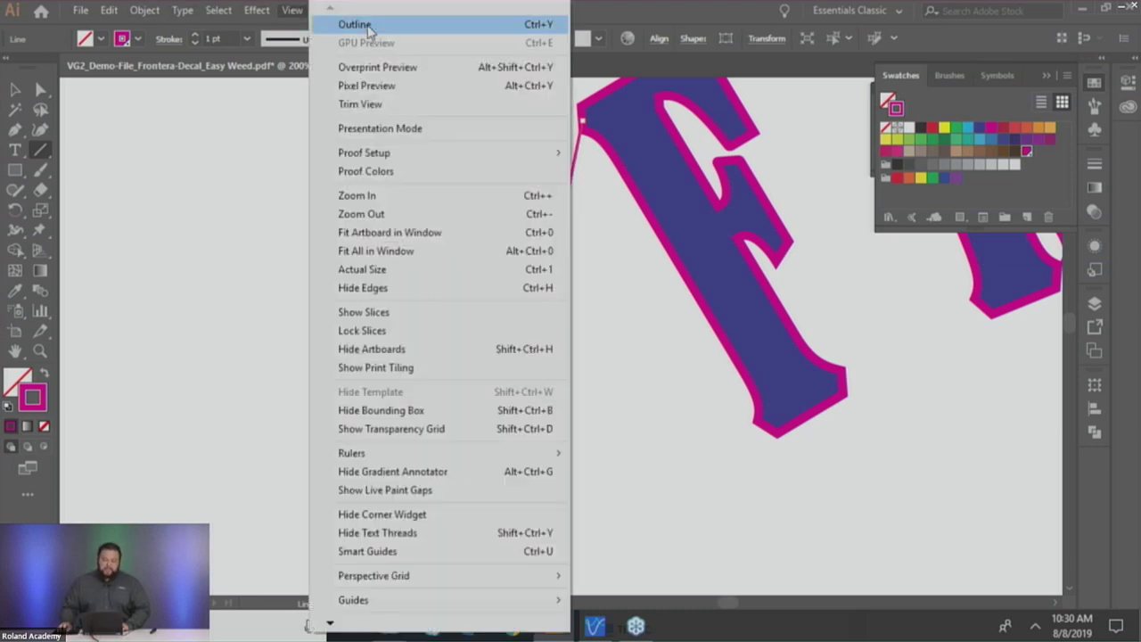
click(369, 24)
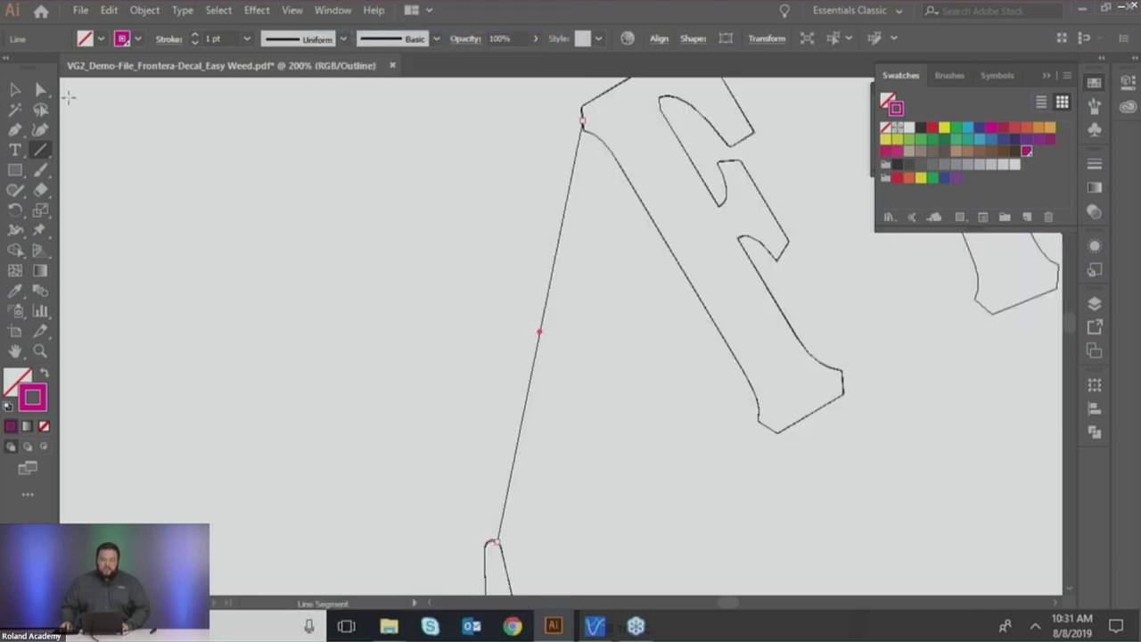
click(39, 88)
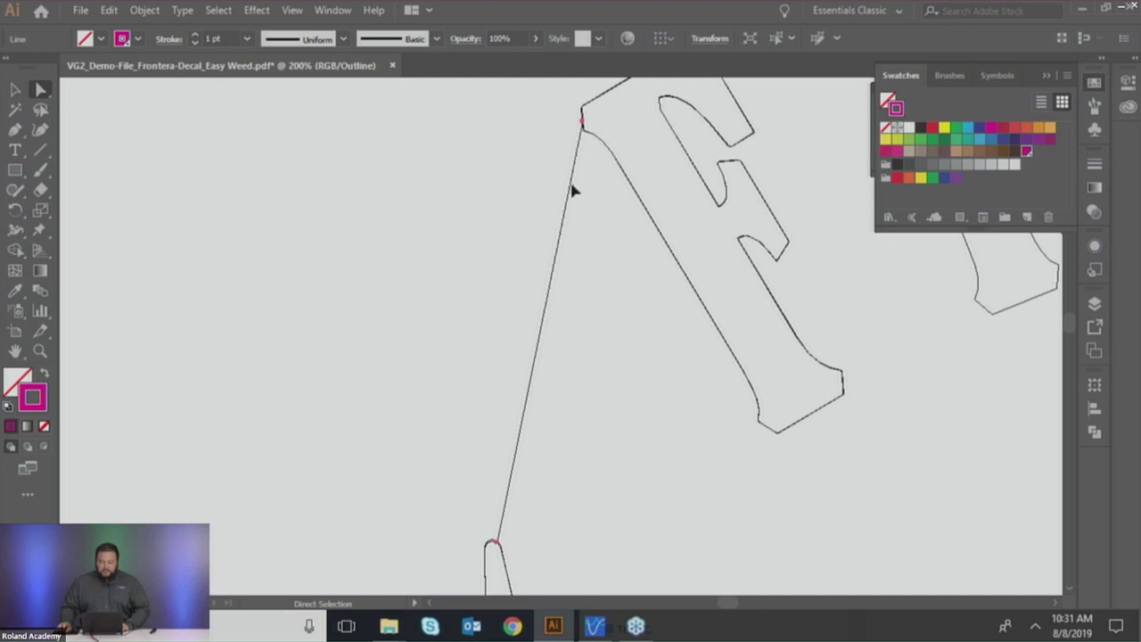
key(v)
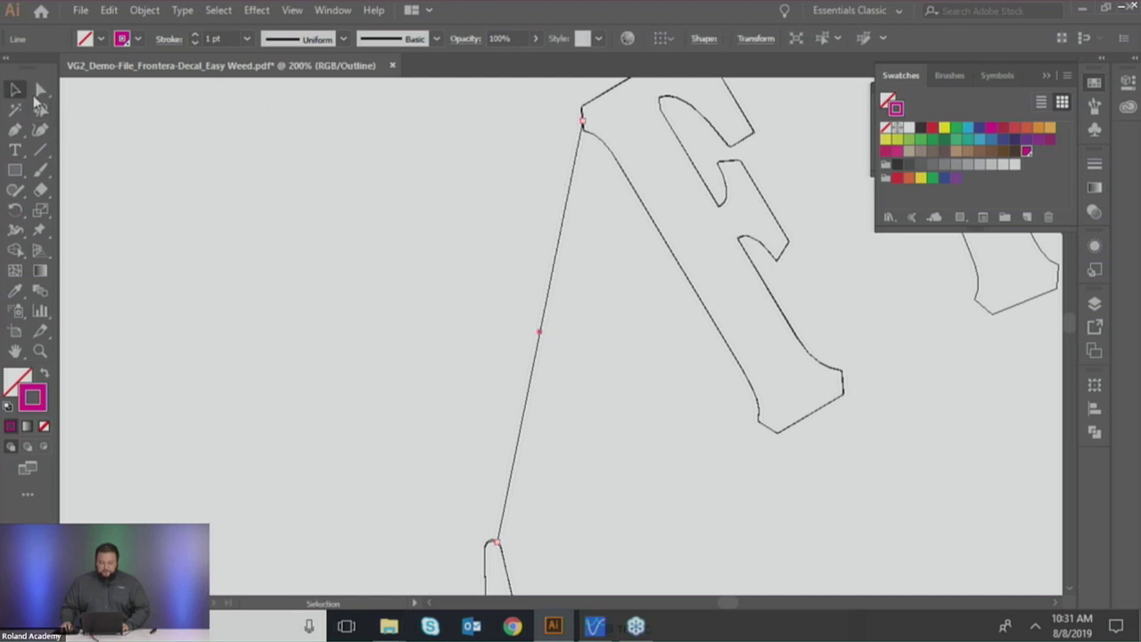
click(584, 171)
click(584, 128)
mouse_move(584, 128)
mouse_down()
mouse_move(571, 133)
mouse_move(583, 129)
mouse_up()
click(339, 603)
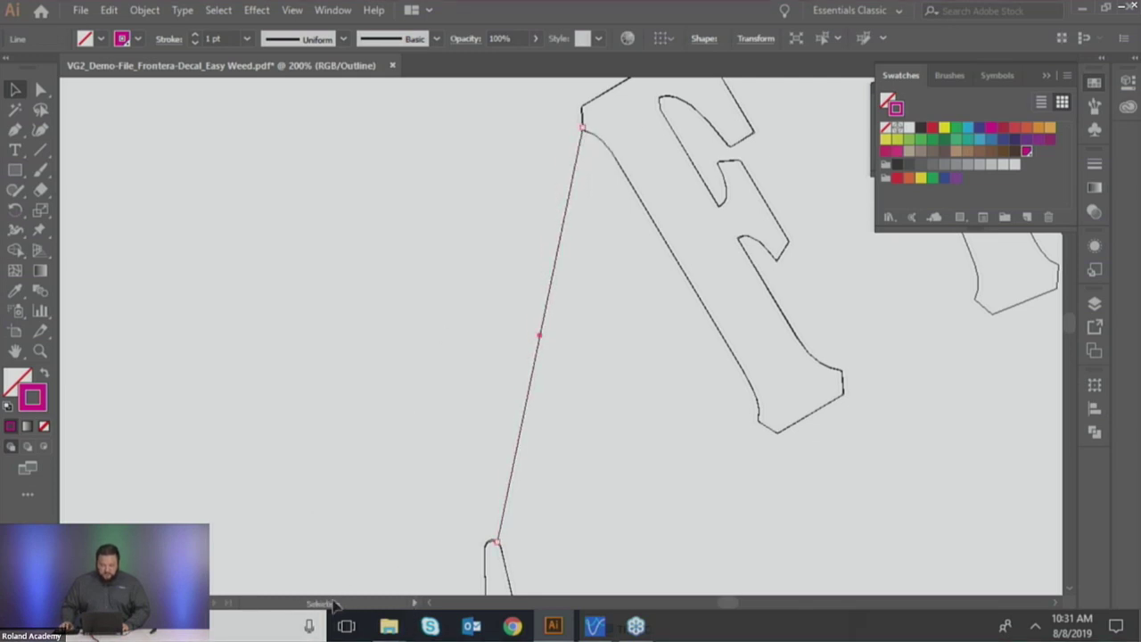
click(336, 604)
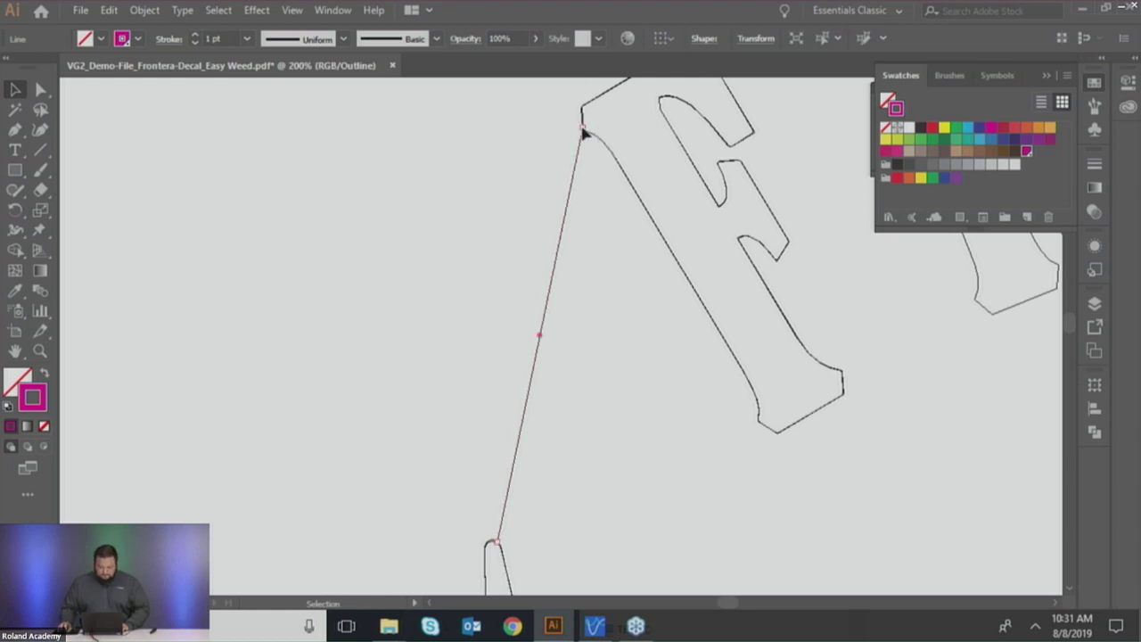
mouse_move(584, 131)
mouse_down()
mouse_move(586, 107)
mouse_move(585, 135)
mouse_up()
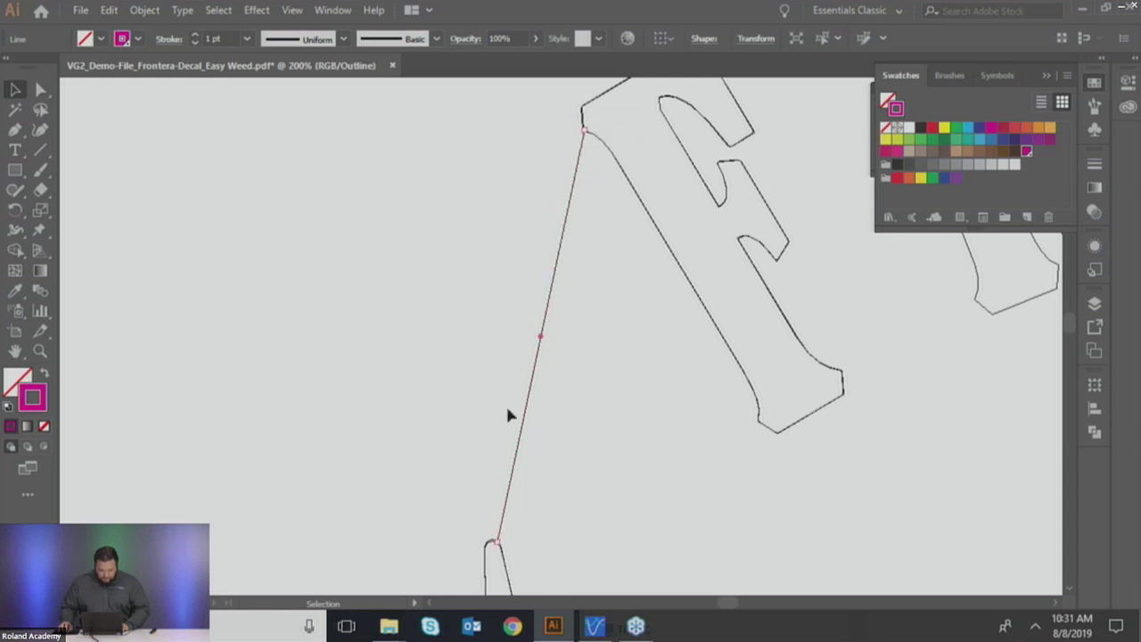
drag(497, 547, 489, 543)
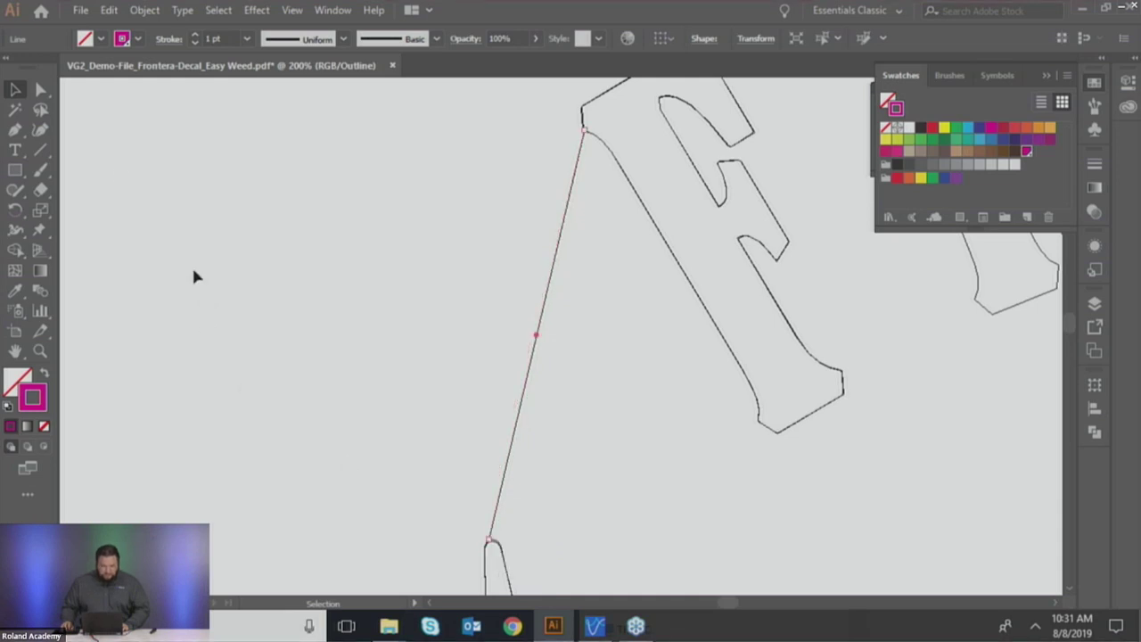
Step: Reposition the whole connecting line with Direct Selection so its ends sit on the F's path and the right edge of the horn tip
click(40, 89)
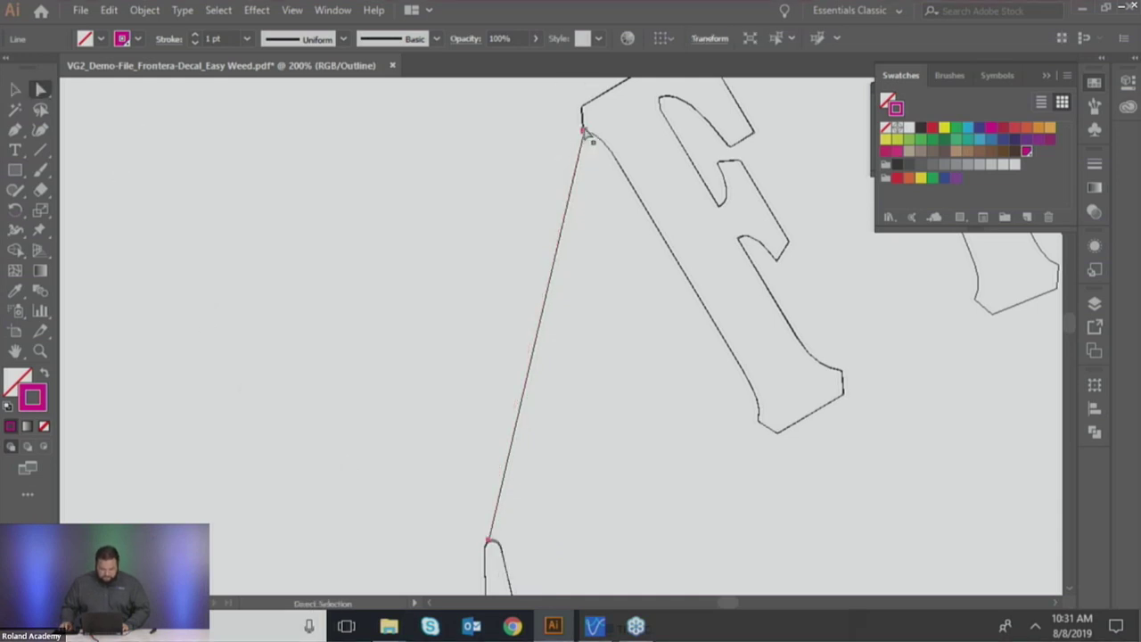
drag(588, 135, 585, 108)
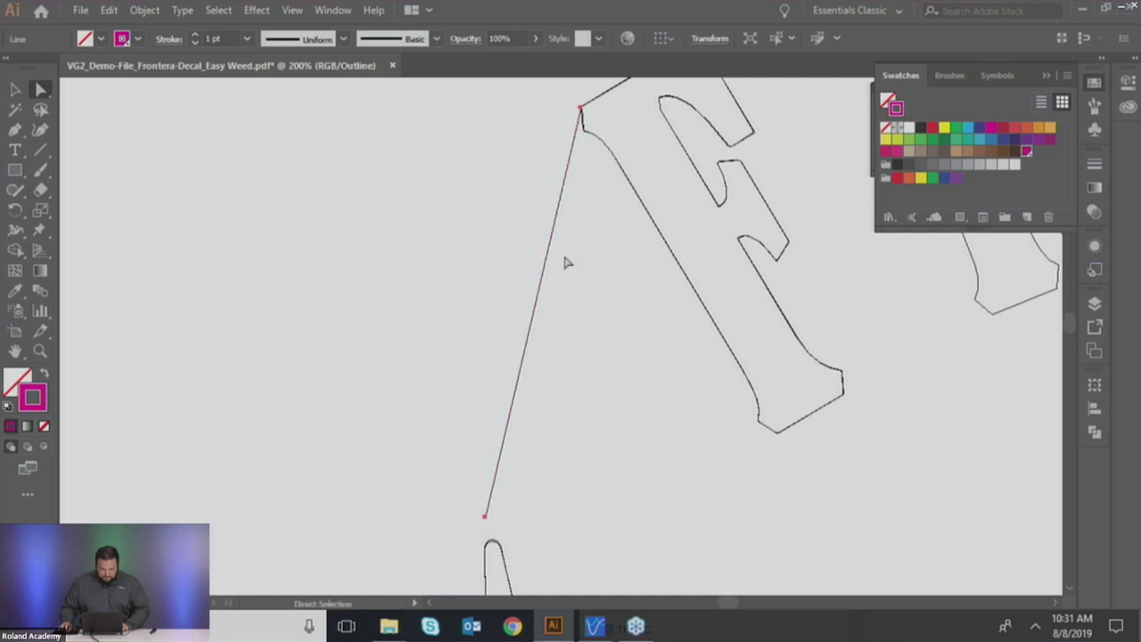
drag(486, 524, 503, 549)
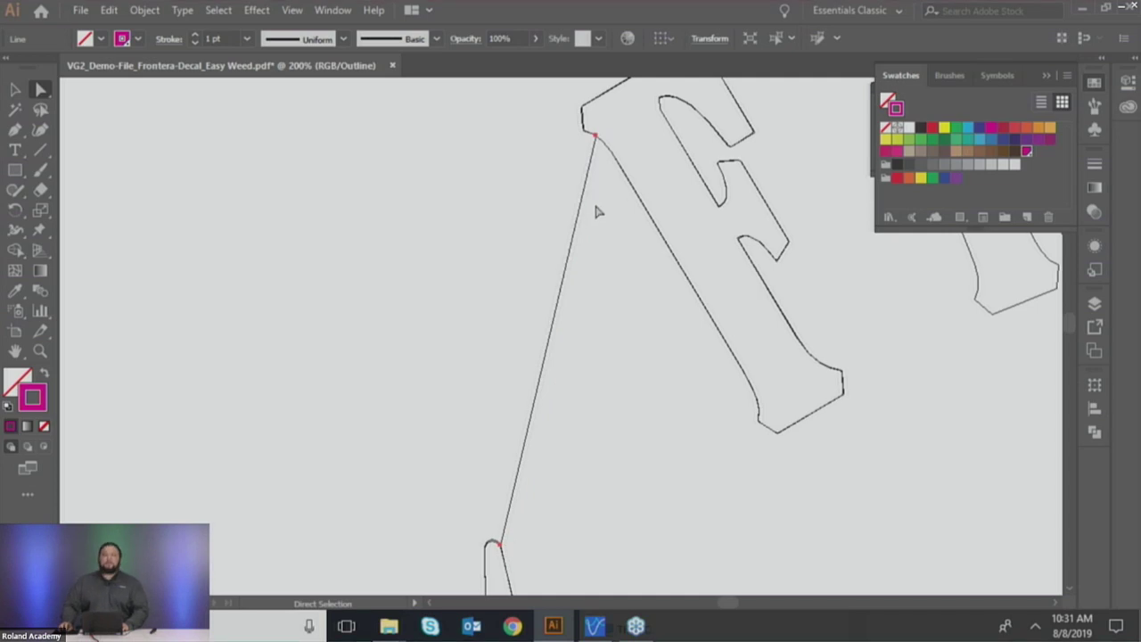
scroll(638, 239, down, 8)
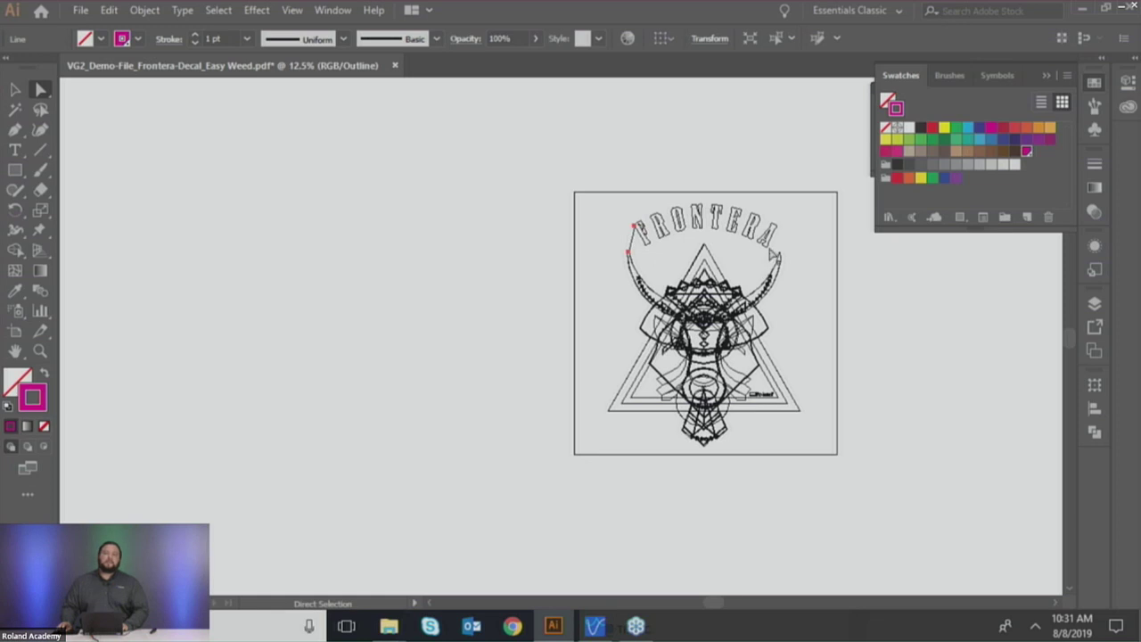
scroll(668, 235, up, 4)
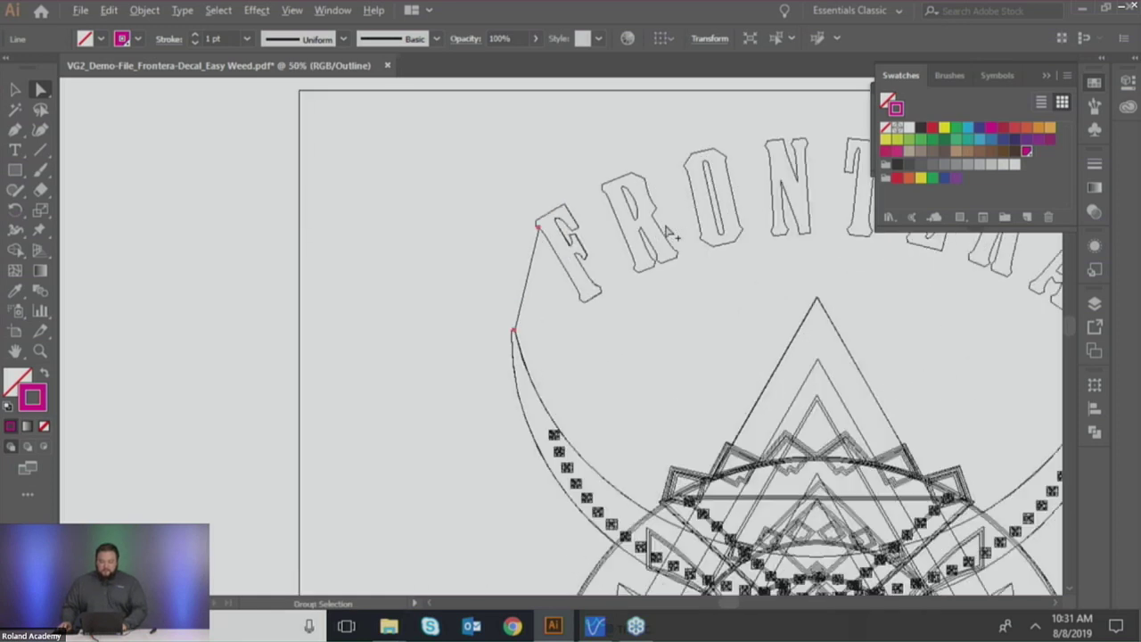
click(581, 199)
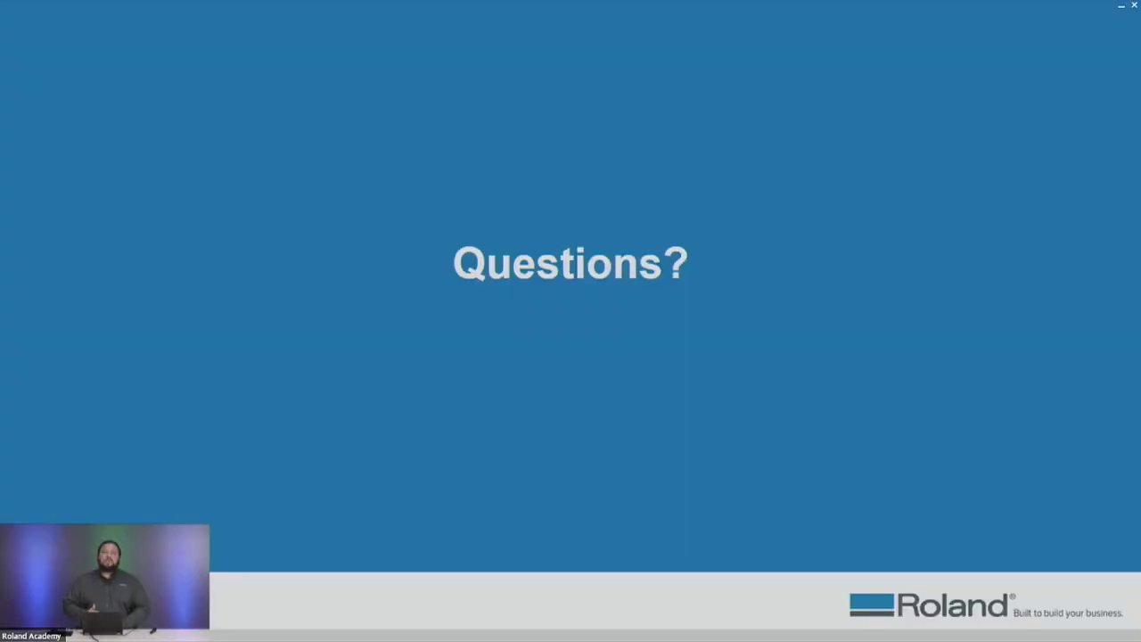